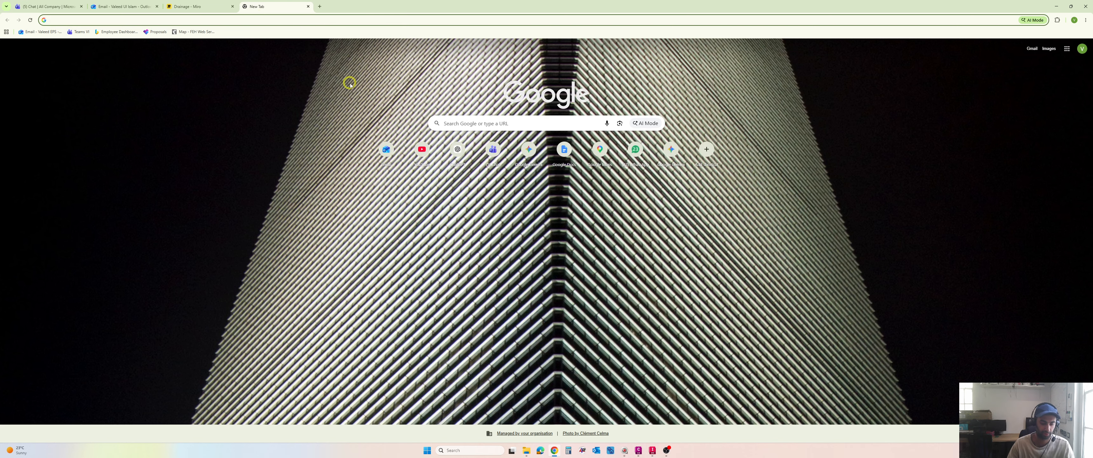
Open uksuds.com/tools/greenfield-runoff-rate-estimation and log in to the greenfield runoff rate estimation tool with the saved account.
text(uksuds.com/tools/greenfield-runoff-rate-estimation)
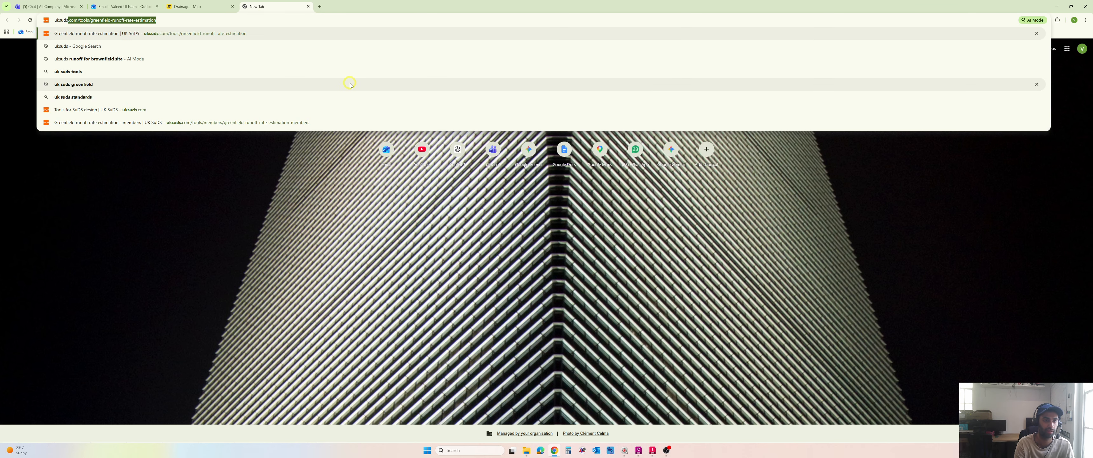
key(Return)
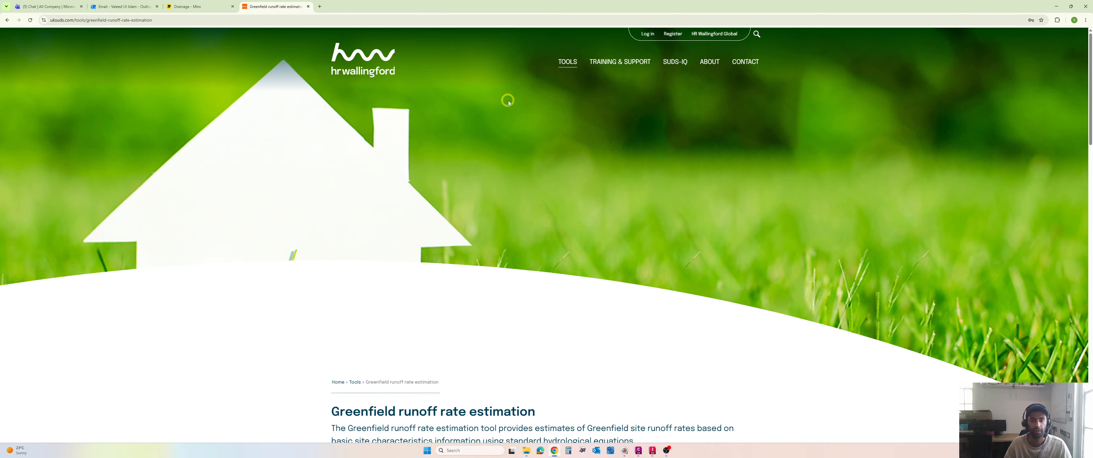
scroll(509, 104, down, 5)
click(547, 242)
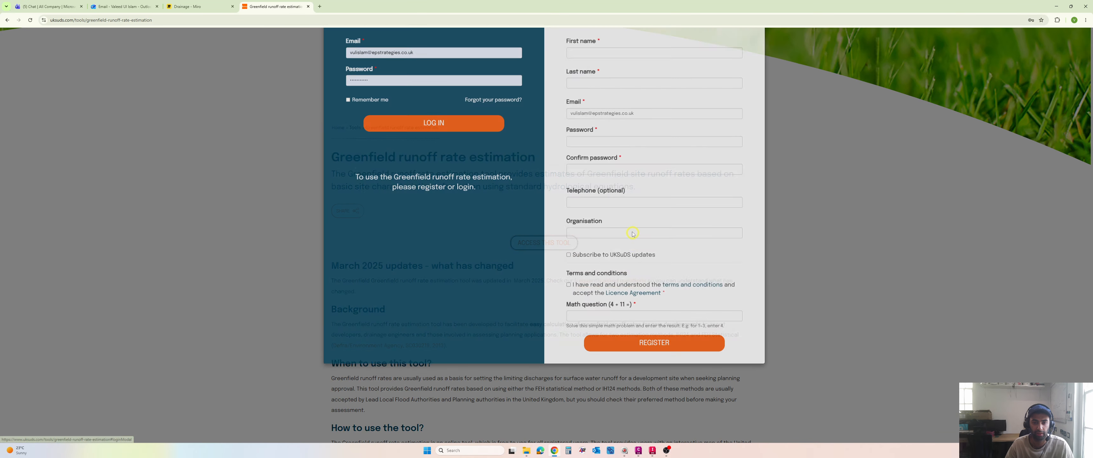
click(437, 162)
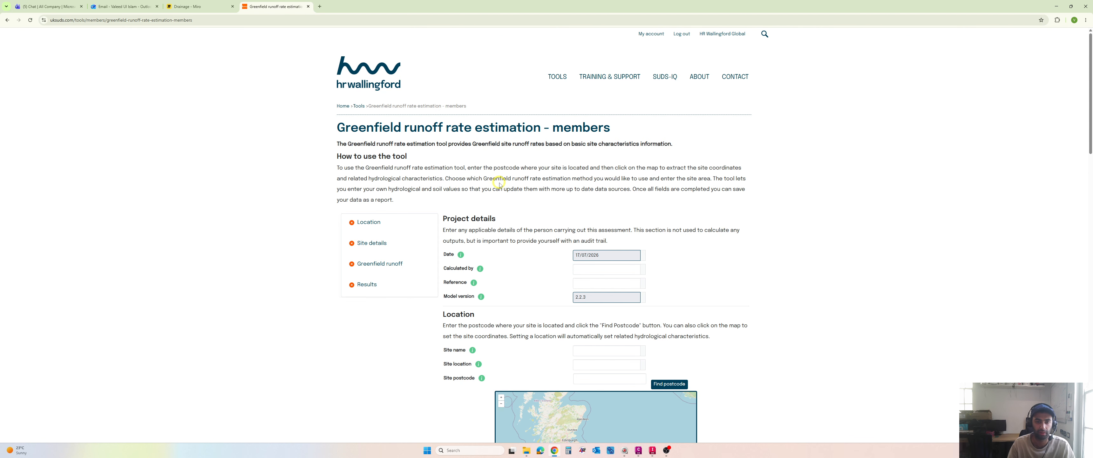
Fill in the project details with the assessor's initials as the calculator and Design as the reference.
scroll(498, 183, down, 1)
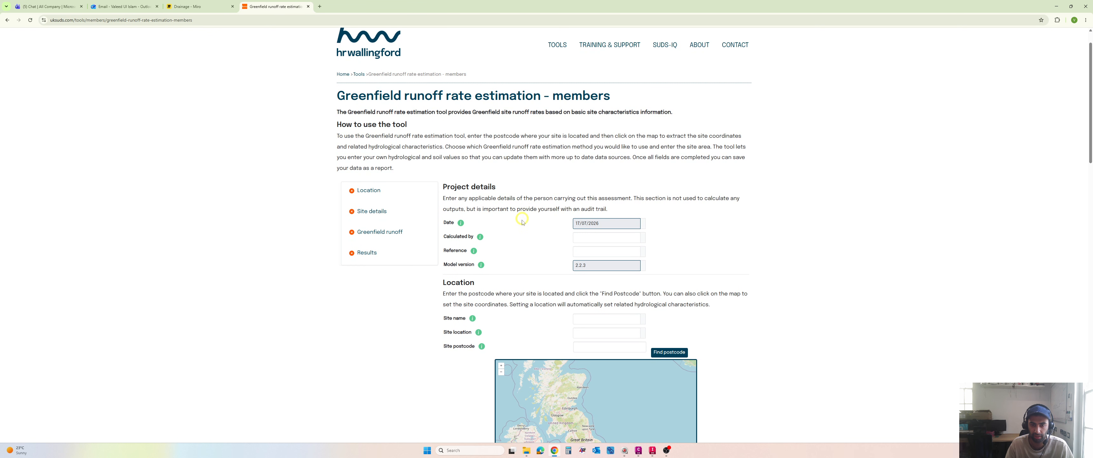
click(600, 236)
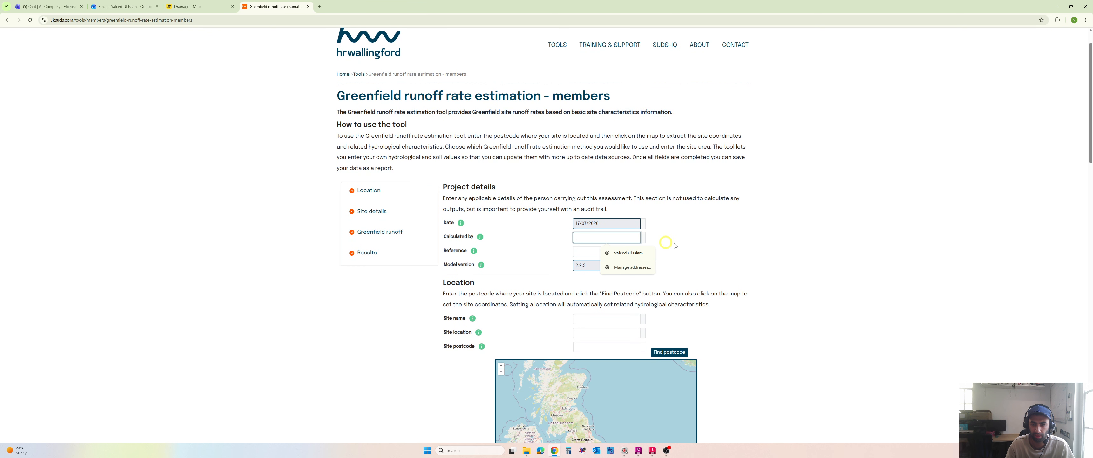
text(VI)
key(Tab)
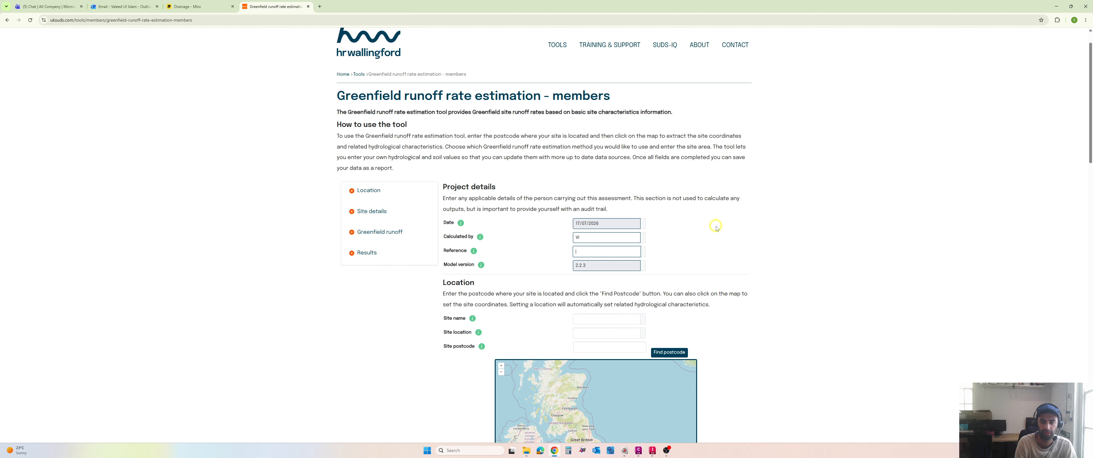
text(Design)
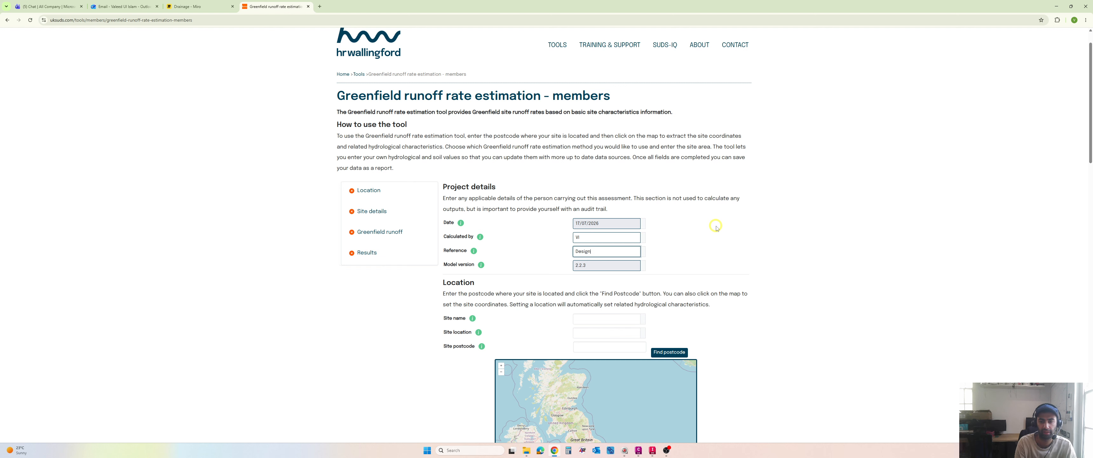
Enter Resi as the site name in the location section.
scroll(705, 225, down, 2)
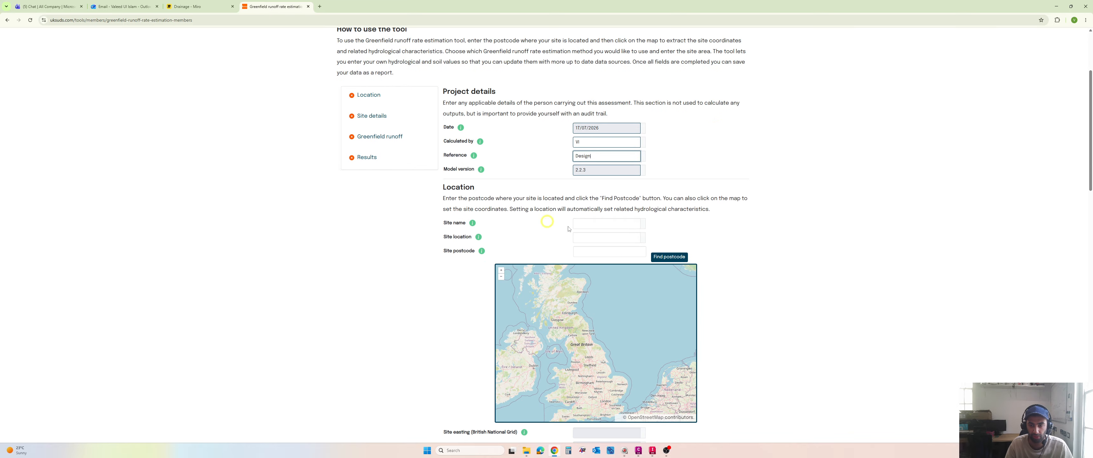
click(612, 222)
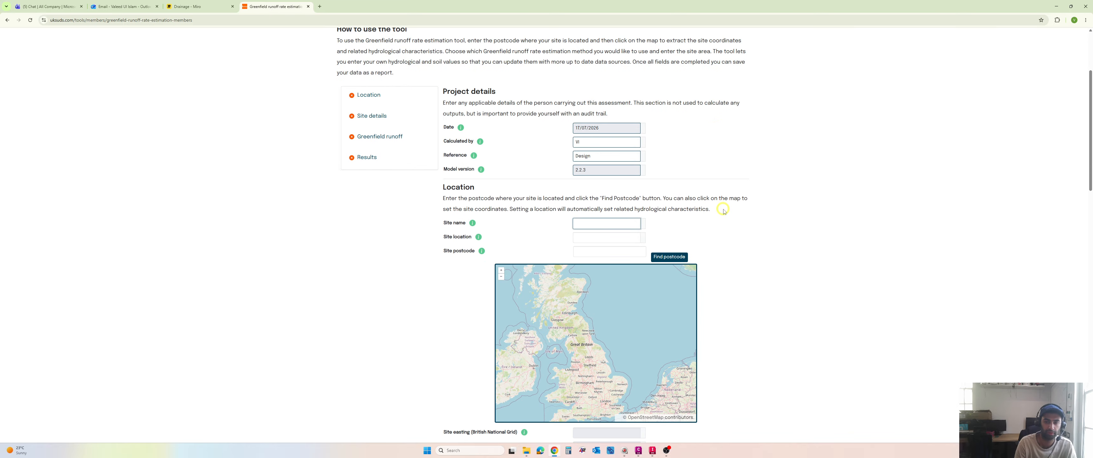
text(B)
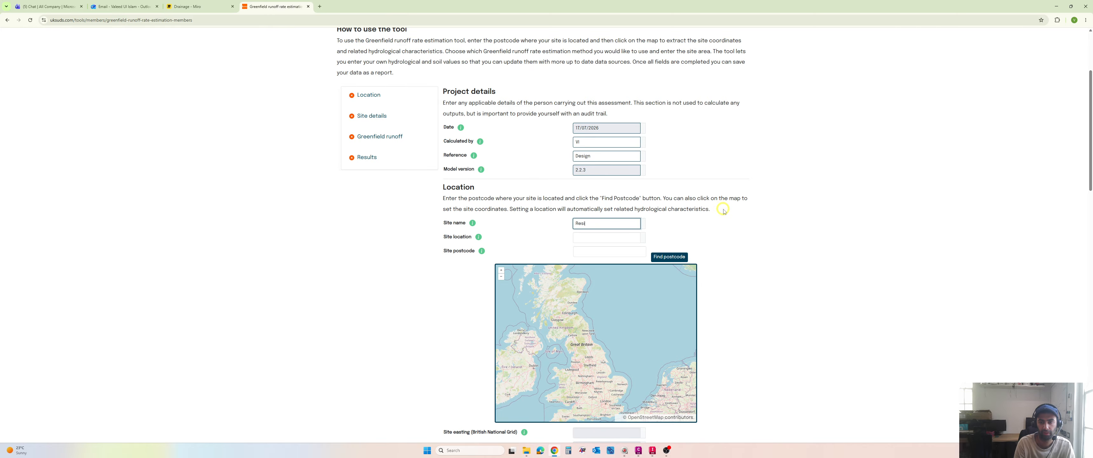
key(Tab)
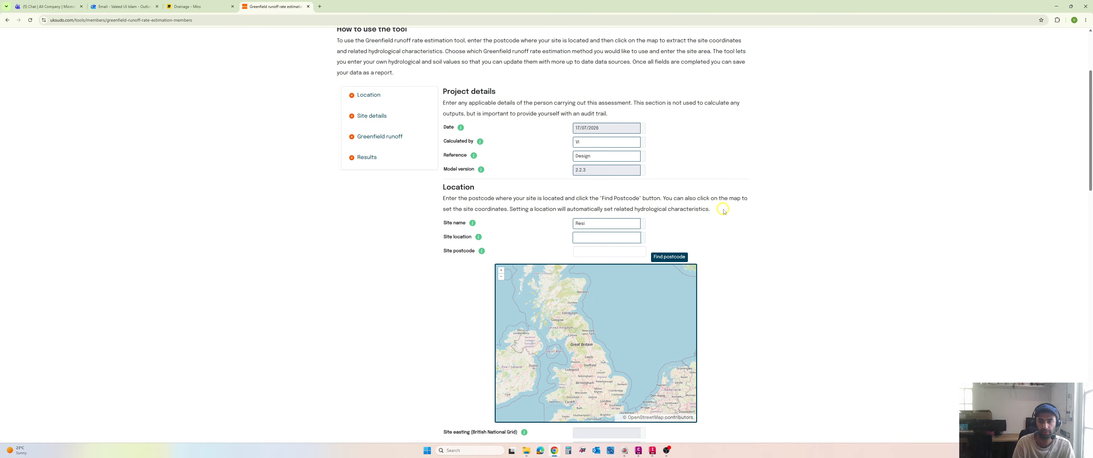
scroll(723, 210, down, 1)
scroll(721, 210, down, 1)
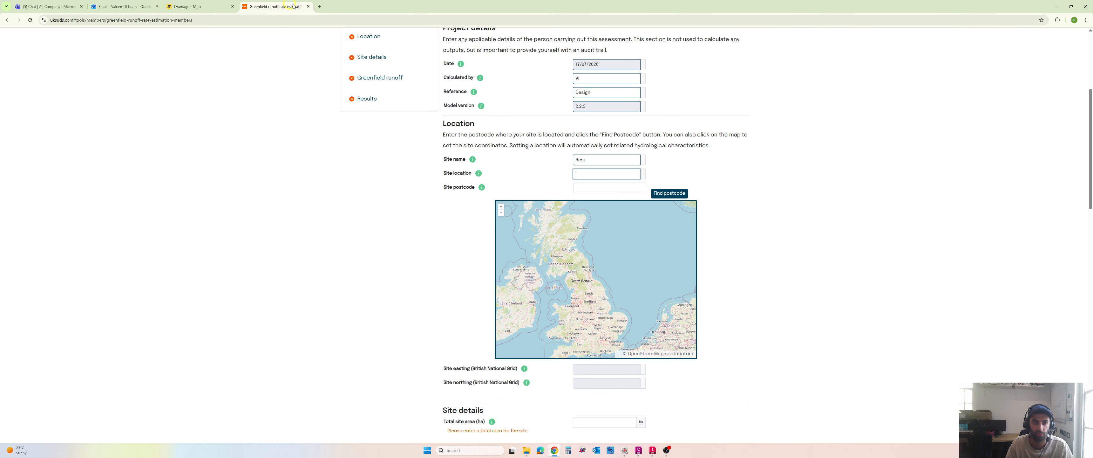
Open Google Maps in a new browser tab and look up Tawny Nurseries on Bell Lane.
click(317, 3)
text(maps)
key(Return)
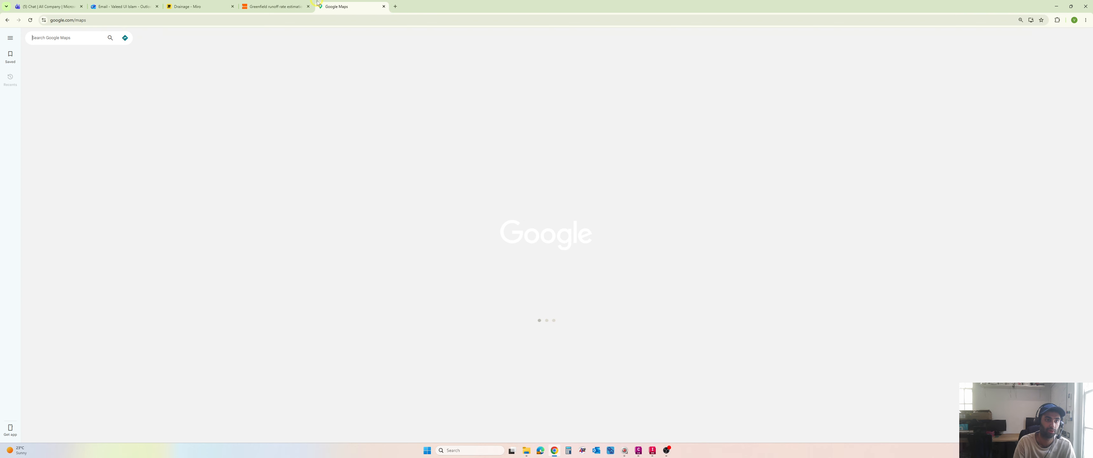
text(taw)
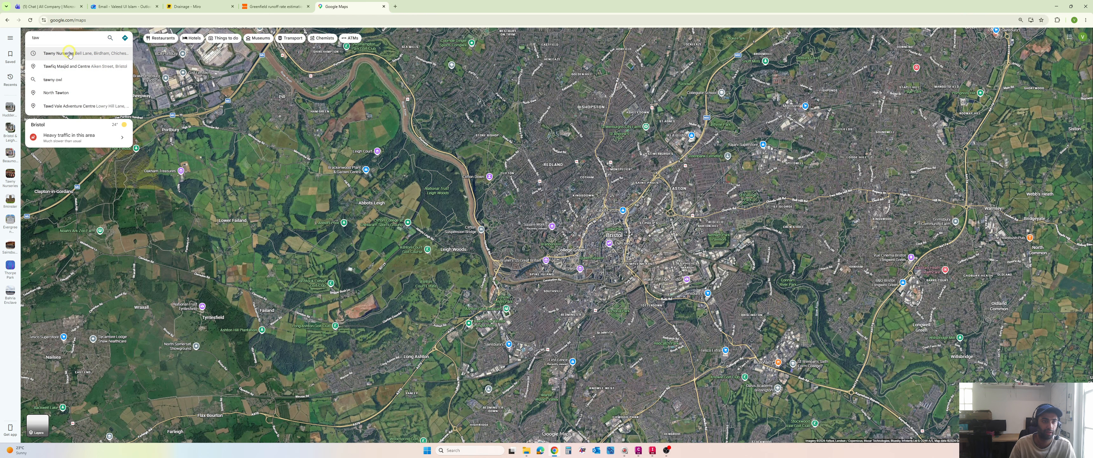
click(68, 55)
Back in the runoff tool, place the site location marker on the map just east of Bell Lane, south of Tawny Close.
click(276, 7)
scroll(604, 282, up, 5)
click(562, 278)
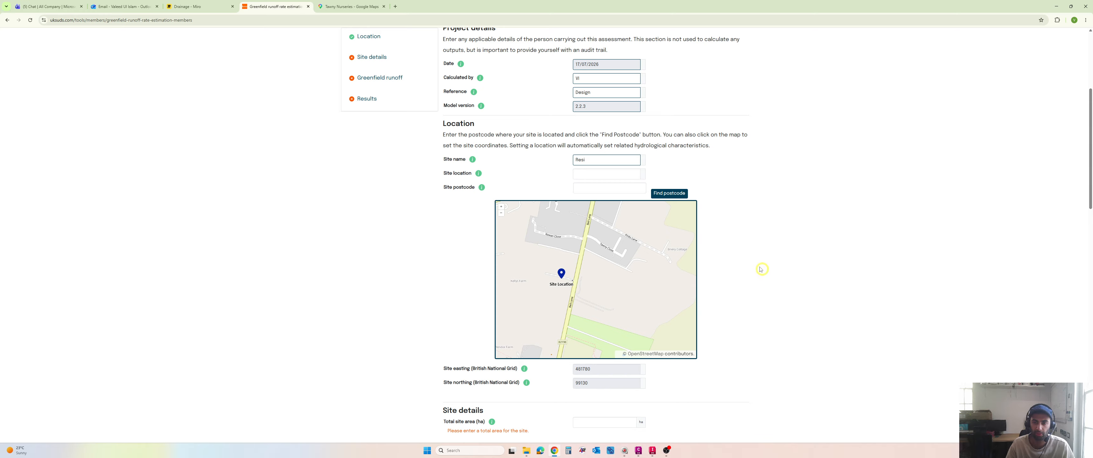
click(584, 284)
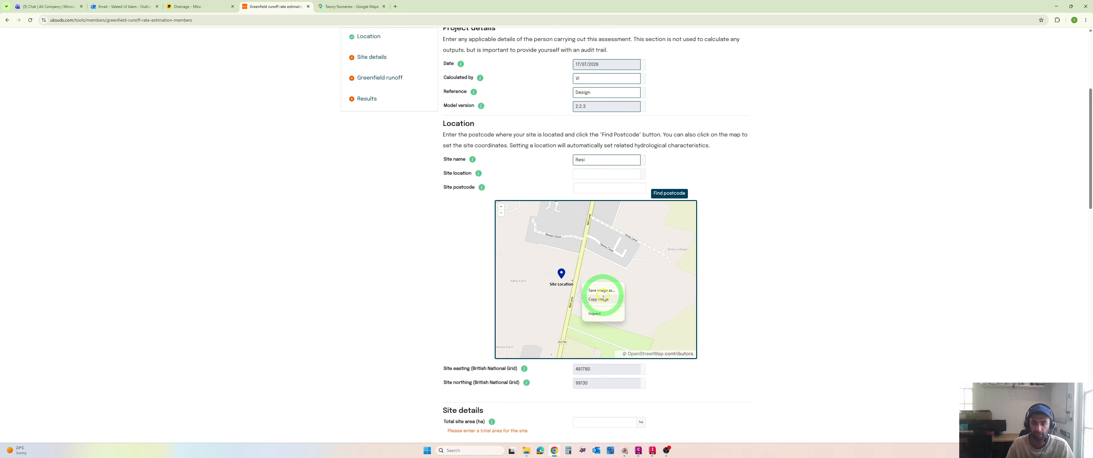
scroll(596, 287, down, 3)
scroll(596, 280, up, 4)
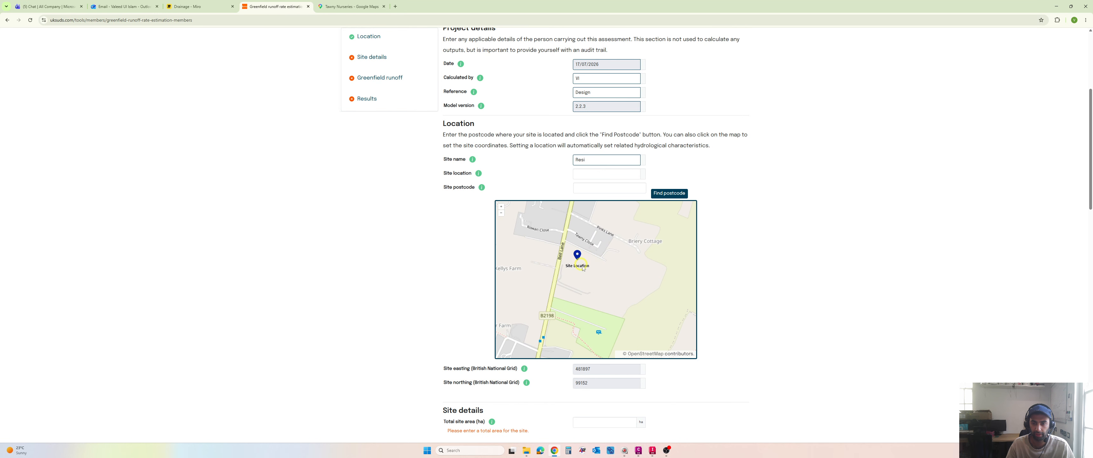
scroll(589, 273, up, 2)
scroll(776, 351, down, 3)
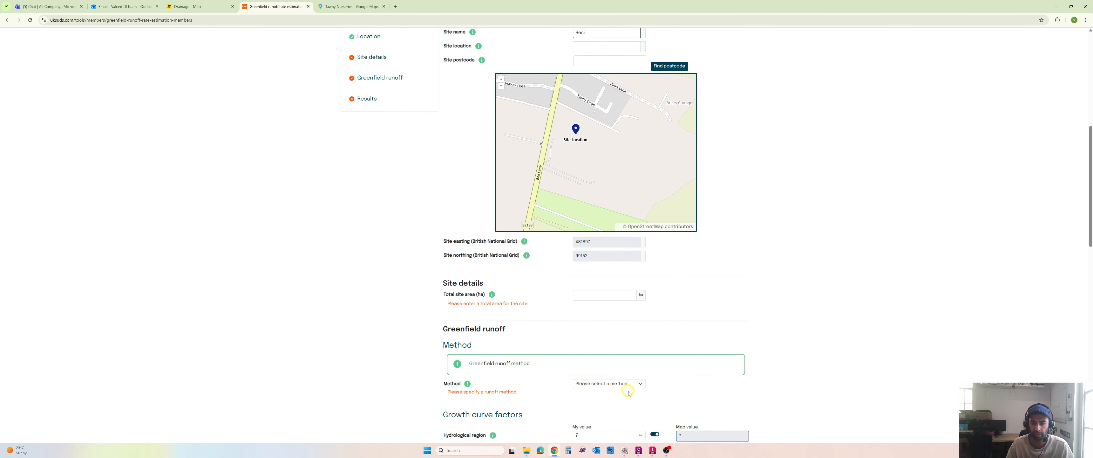
Switch to the Civil 3D site drawing and start an area measurement from the site's southwest corner on Bell Lane, with object snap off.
click(639, 450)
scroll(457, 272, down, 3)
scroll(465, 269, up, 2)
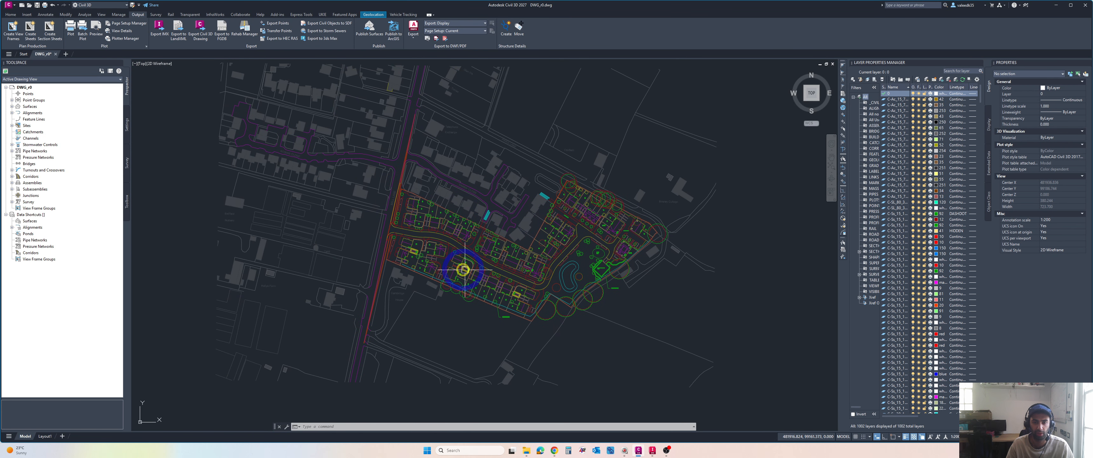
scroll(411, 260, up, 2)
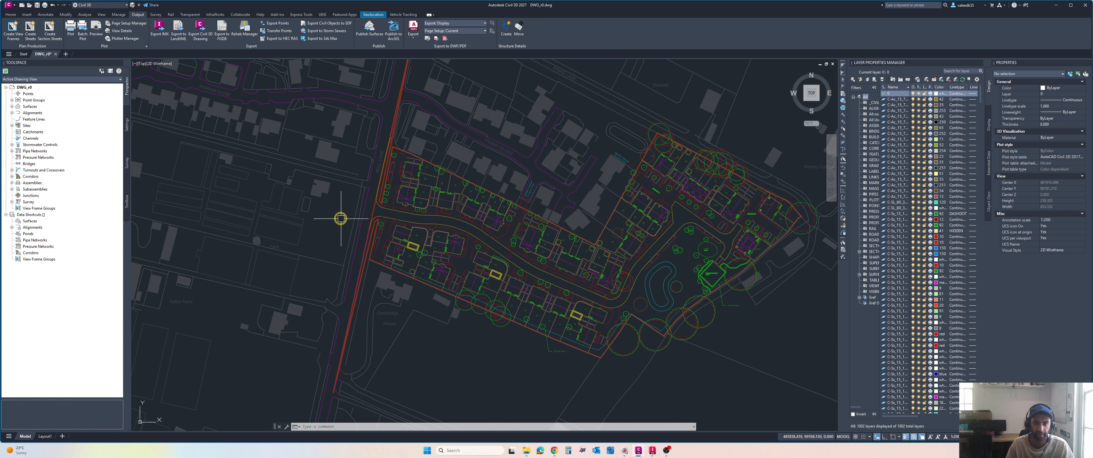
text(AA)
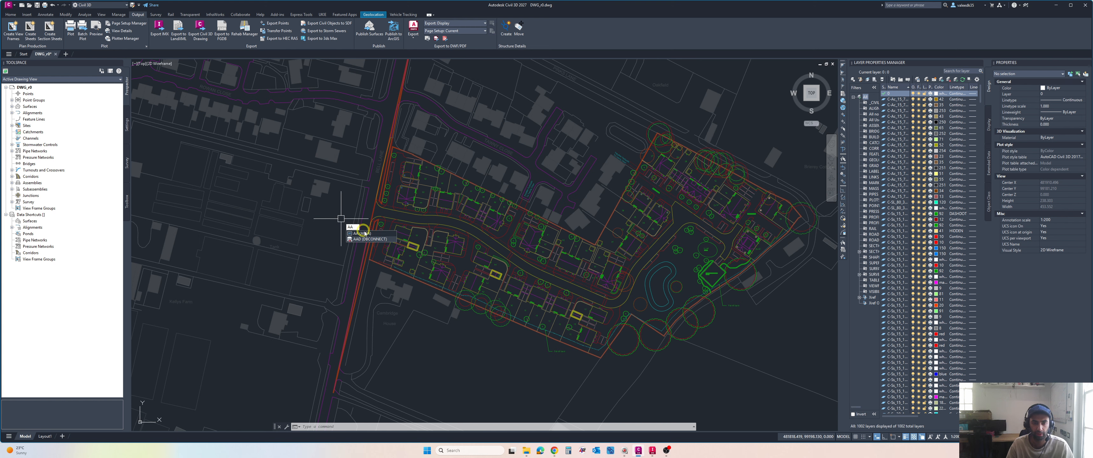
click(368, 234)
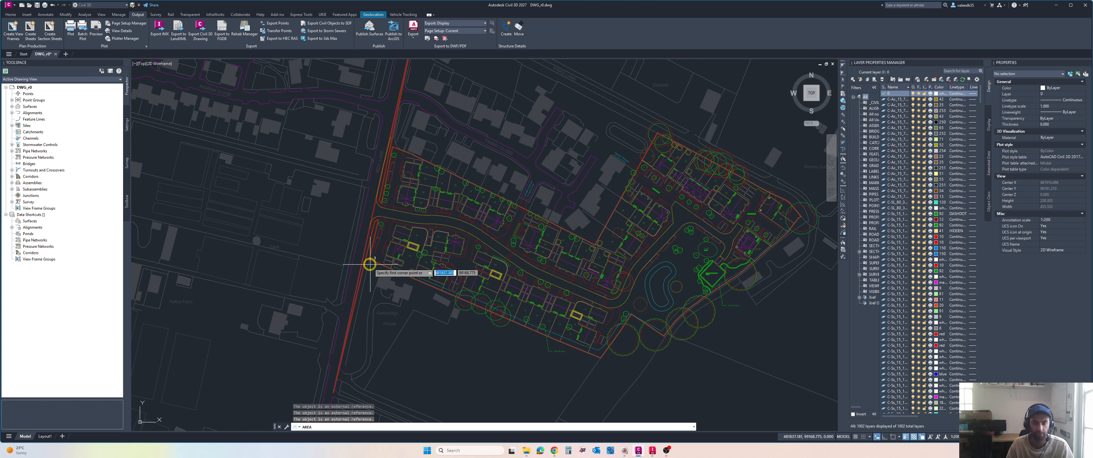
scroll(367, 255, up, 4)
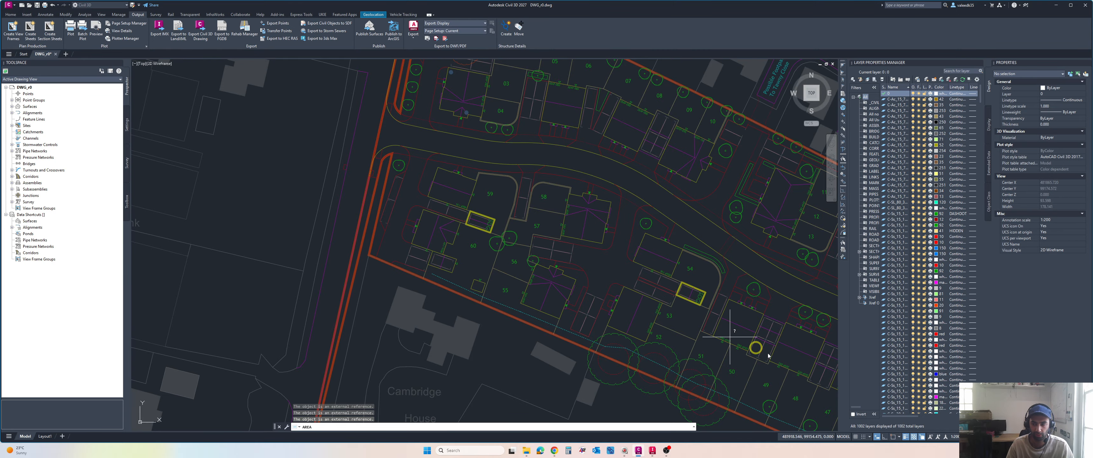
click(892, 436)
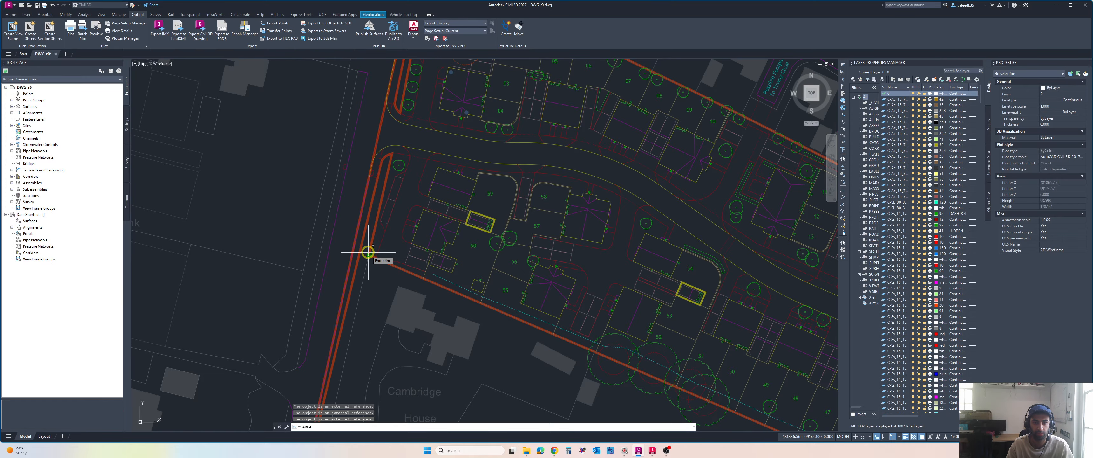
scroll(367, 251, up, 4)
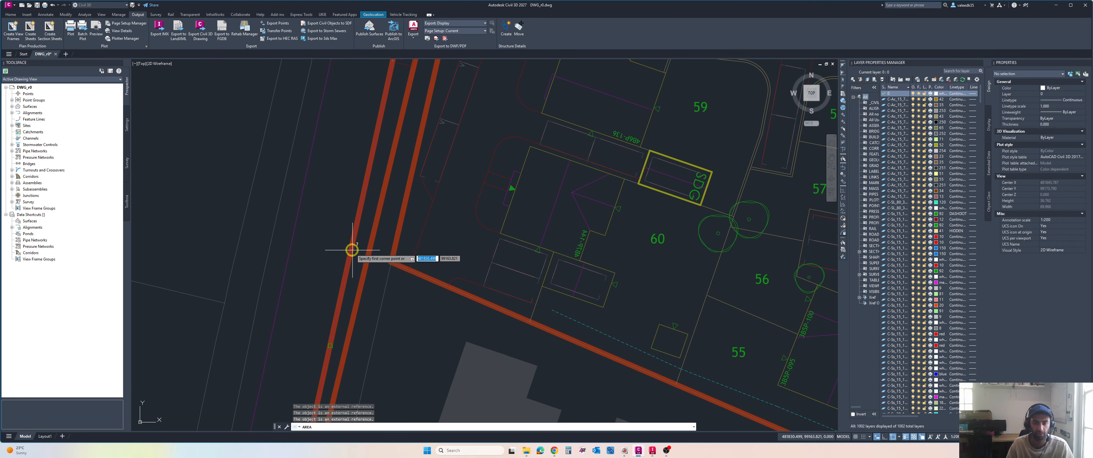
key(F3)
click(351, 249)
Trace the measured area north along the Bell Lane frontage to the site's northwest corner.
scroll(373, 177, down, 4)
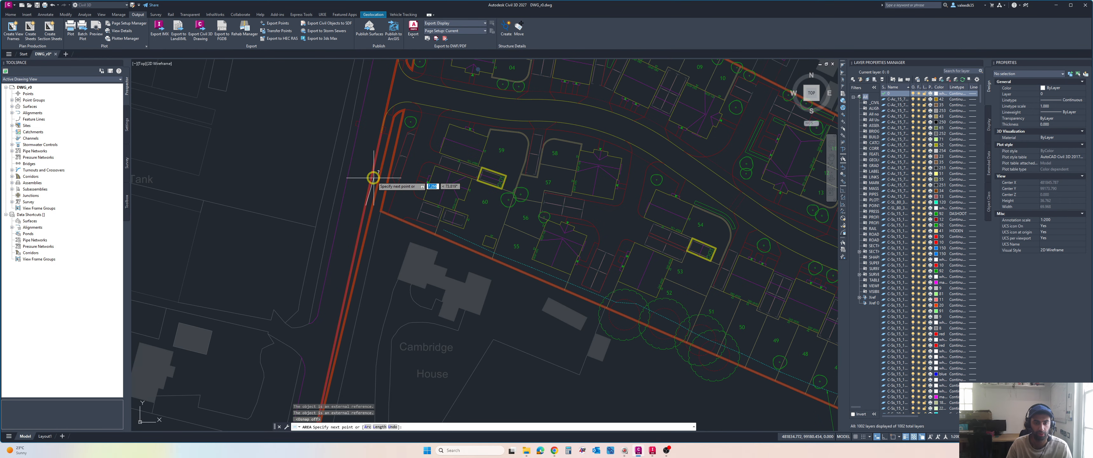
scroll(373, 177, down, 2)
middle_drag(373, 177, 339, 278)
scroll(379, 121, up, 4)
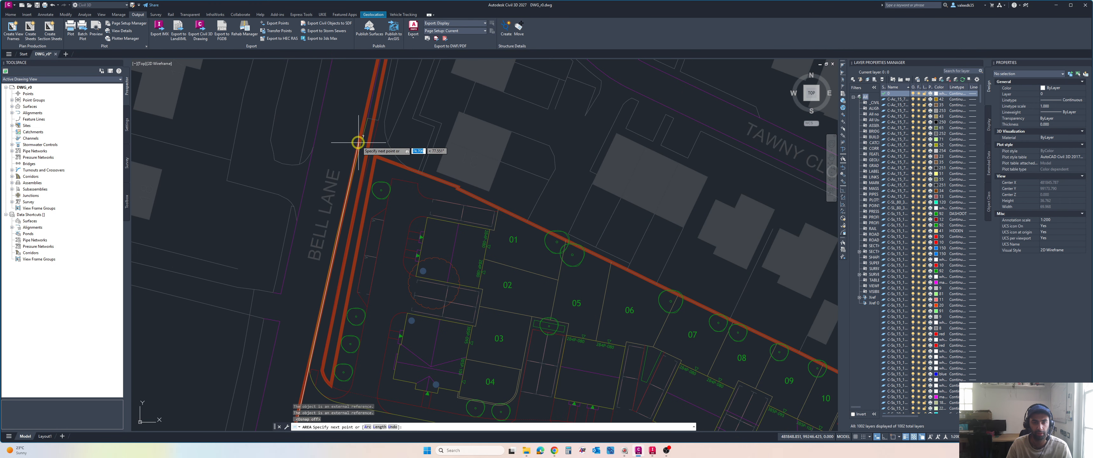
click(356, 151)
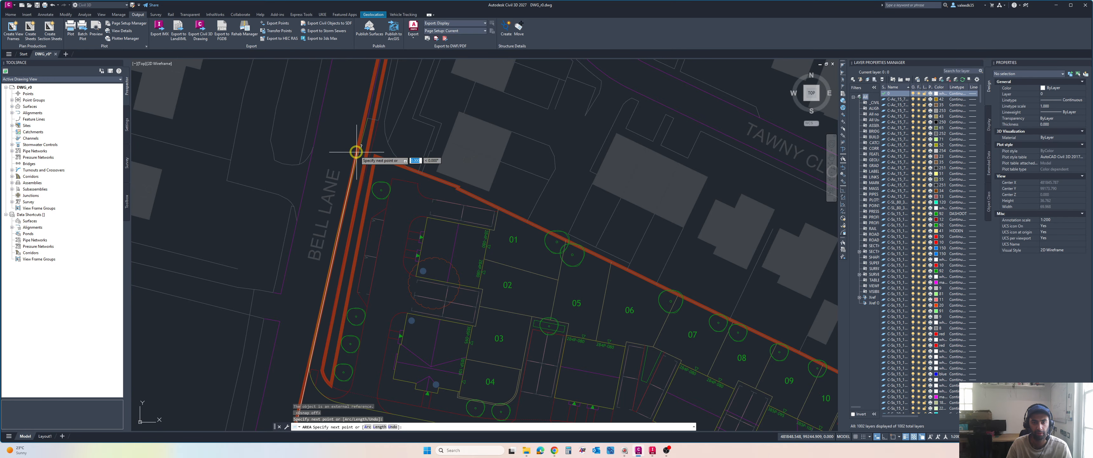
click(375, 155)
Continue the area outline southeast along the northern boundary behind the Tawny Close houses to the inner corner.
scroll(490, 197, down, 4)
middle_drag(488, 199, 444, 190)
scroll(444, 190, up, 2)
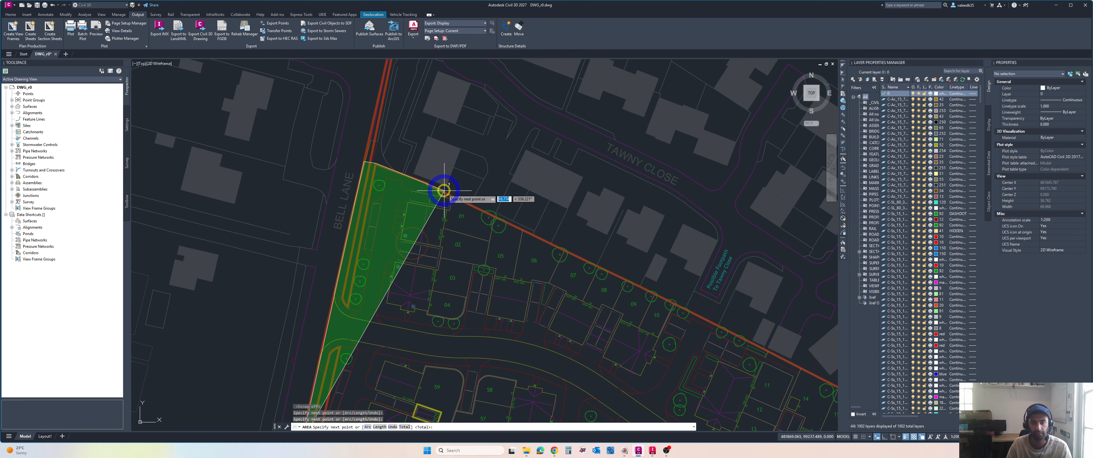
click(445, 191)
scroll(614, 257, down, 2)
middle_drag(655, 288, 468, 222)
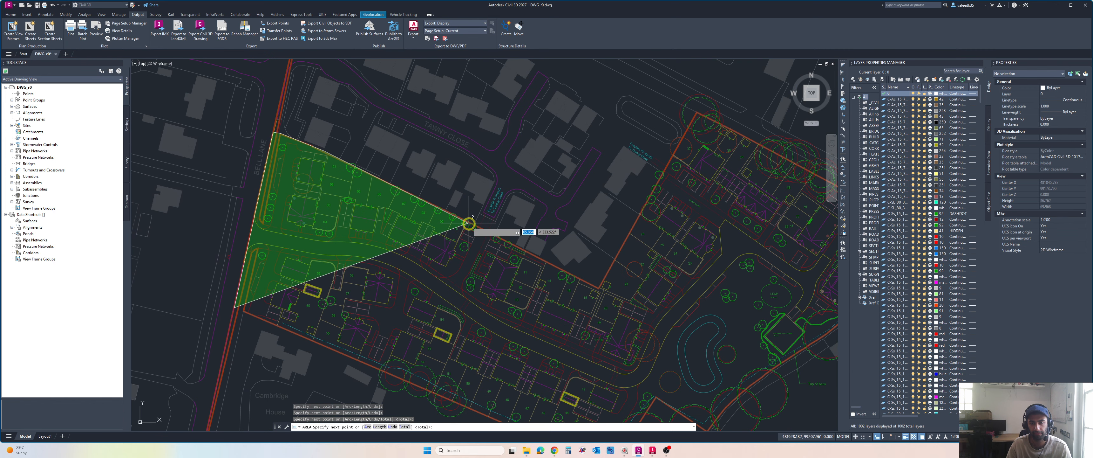
scroll(607, 290, up, 2)
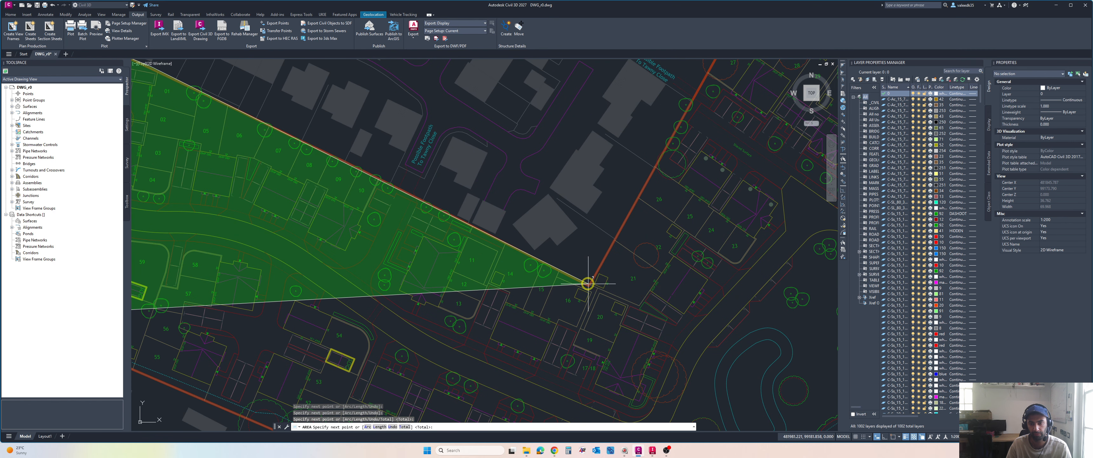
click(588, 283)
Continue the area outline up to the northern corner and around the eastern side of the site beyond the pond.
scroll(590, 276, down, 3)
middle_drag(654, 139, 612, 154)
click(641, 135)
click(288, 260)
right_click(288, 273)
click(272, 292)
scroll(253, 341, down, 4)
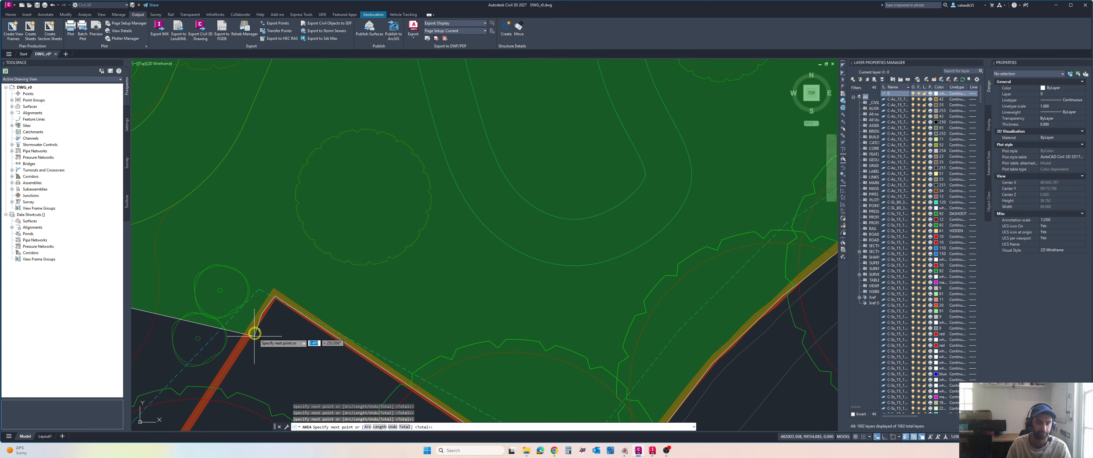
Extend the area outline southwest past the boundary trees to the site's southern corner.
mouse_move(203, 408)
middle_down()
mouse_move(245, 308)
mouse_move(348, 213)
middle_up()
click(229, 360)
scroll(229, 333, up, 2)
click(232, 326)
scroll(227, 335, down, 4)
scroll(279, 300, up, 6)
click(276, 303)
Extend the area outline northwest along the site's southern boundary, past plots 45 to 53.
scroll(258, 296, down, 6)
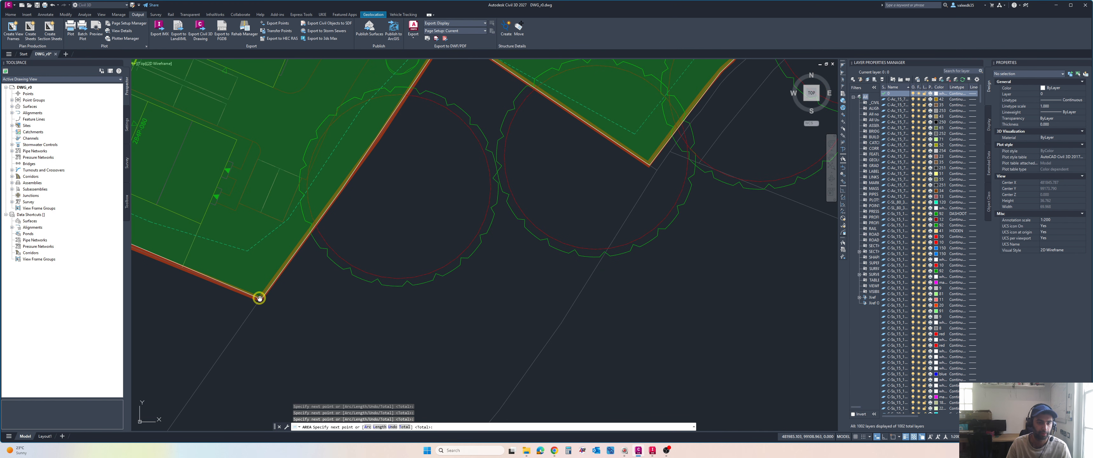
mouse_move(152, 268)
middle_down()
mouse_move(312, 271)
mouse_move(358, 285)
middle_up()
scroll(302, 251, up, 4)
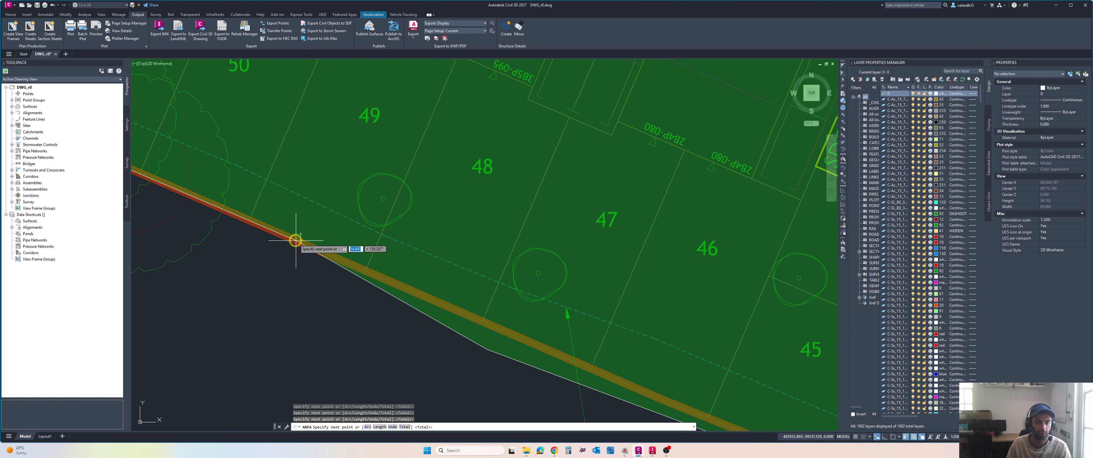
click(287, 240)
scroll(239, 227, down, 4)
middle_drag(239, 227, 483, 334)
scroll(286, 242, up, 4)
click(286, 241)
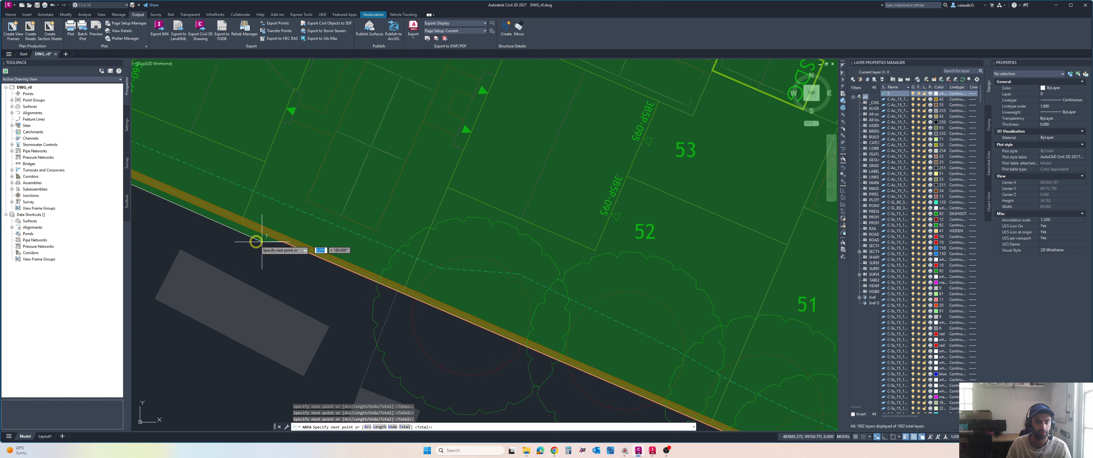
Bring the area outline back to the site's southwest corner beside plot 60 and finish the measurement.
scroll(208, 225, down, 4)
middle_drag(171, 218, 418, 295)
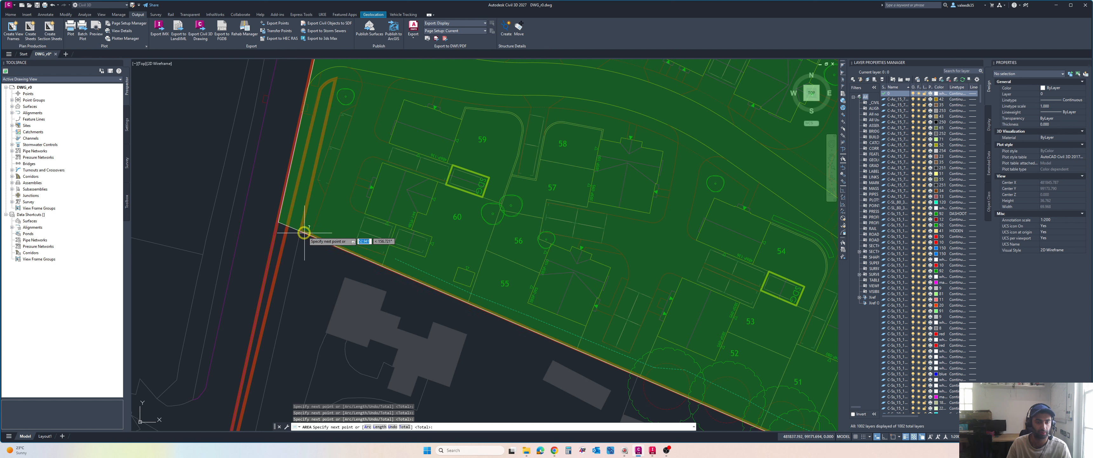
click(304, 232)
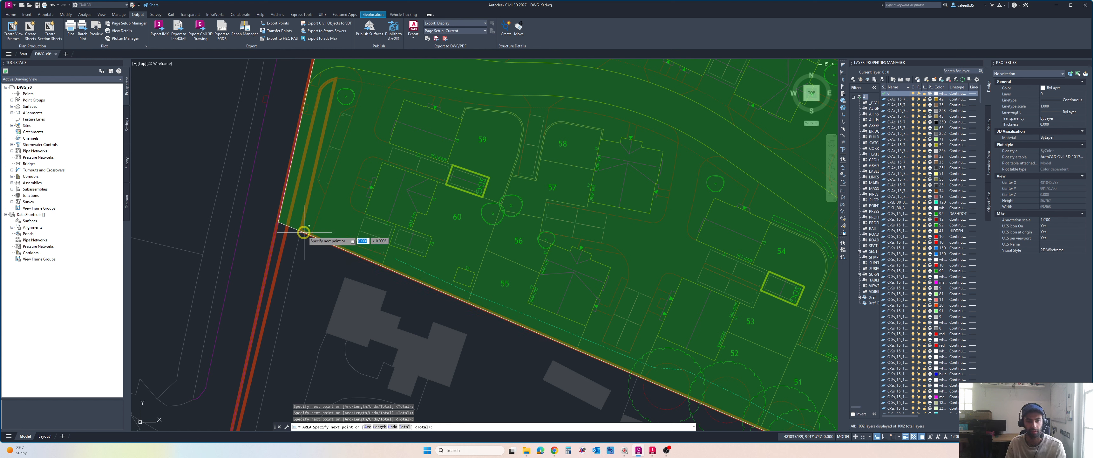
key(Return)
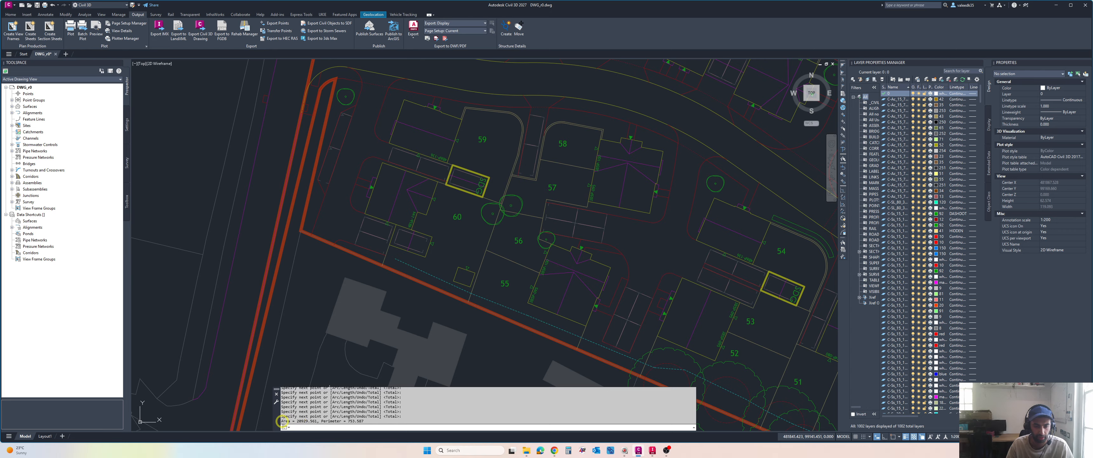
Copy the measured area value from the command history and switch to the Drainage board in Miro.
drag(282, 420, 318, 421)
key(ctrl+c)
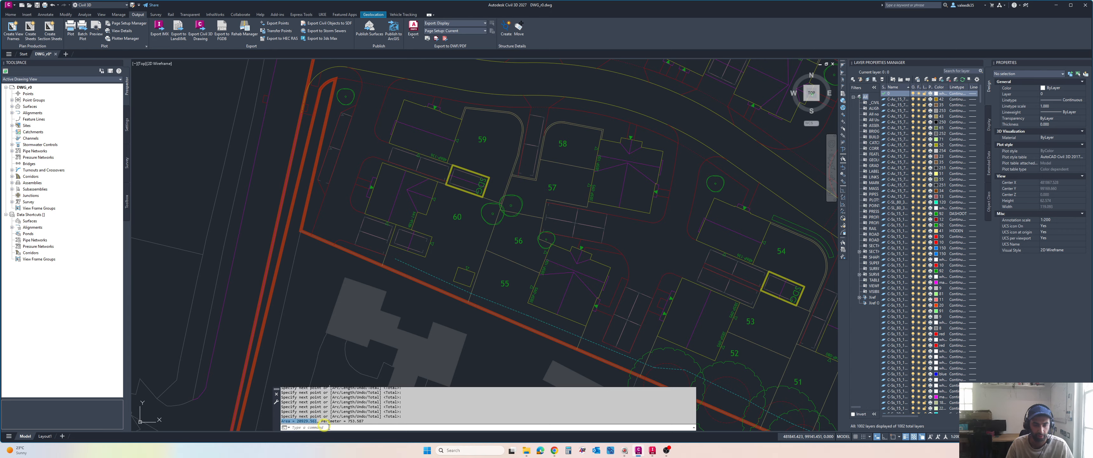
click(554, 450)
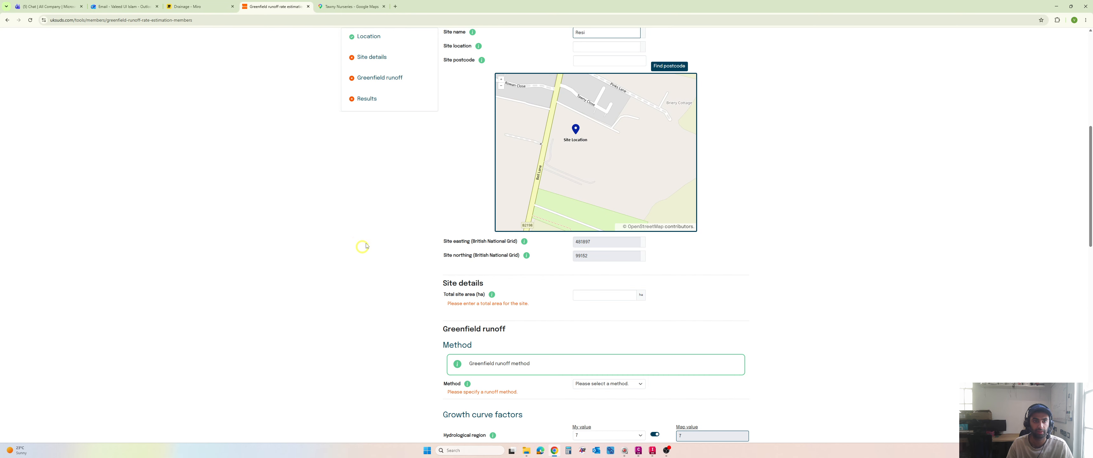
click(187, 7)
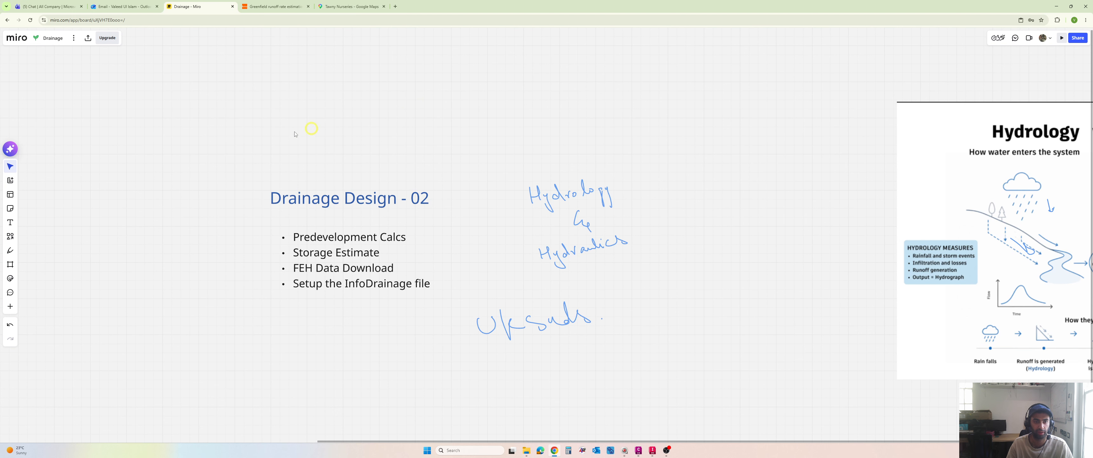
Add a size 10 text note above the sketches reading "Notes:" with the copied "Area = 20929.561", widened to fit on one line.
key(t)
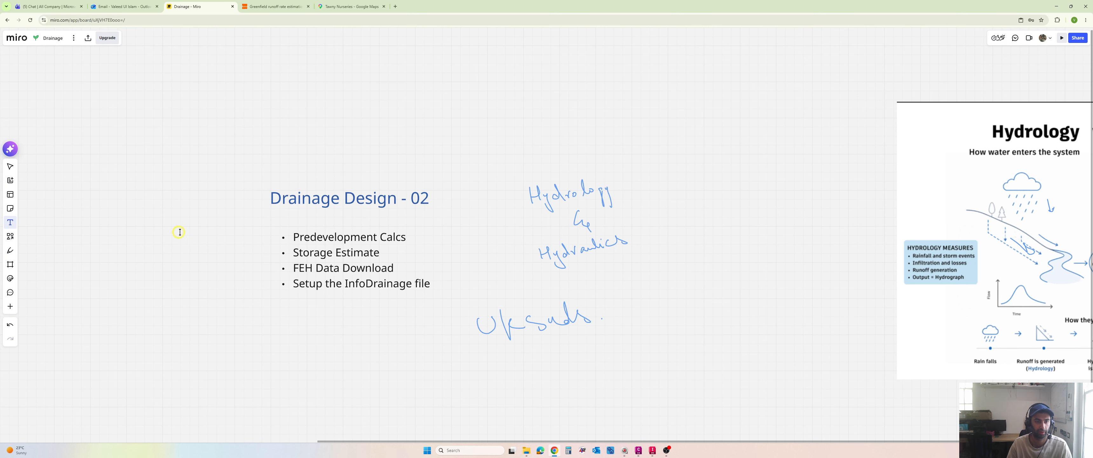
click(566, 101)
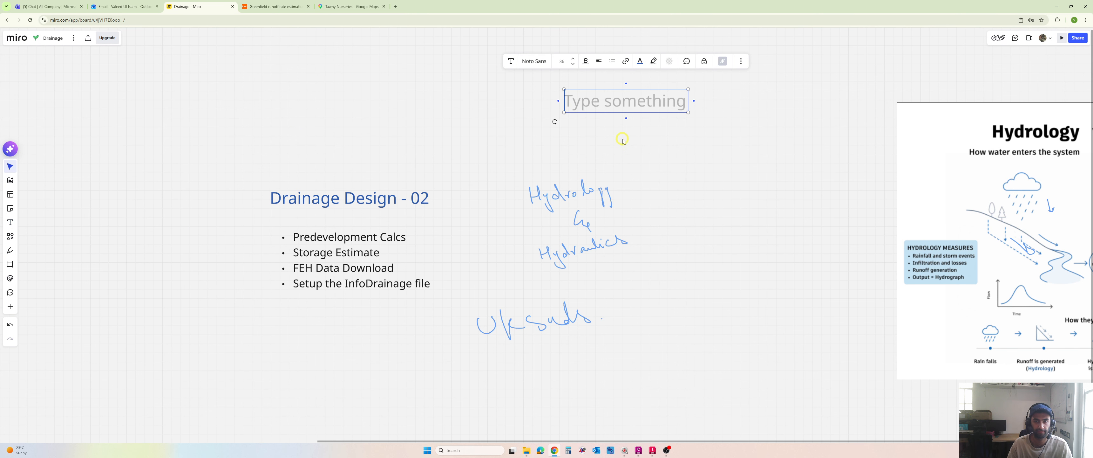
click(563, 63)
click(564, 67)
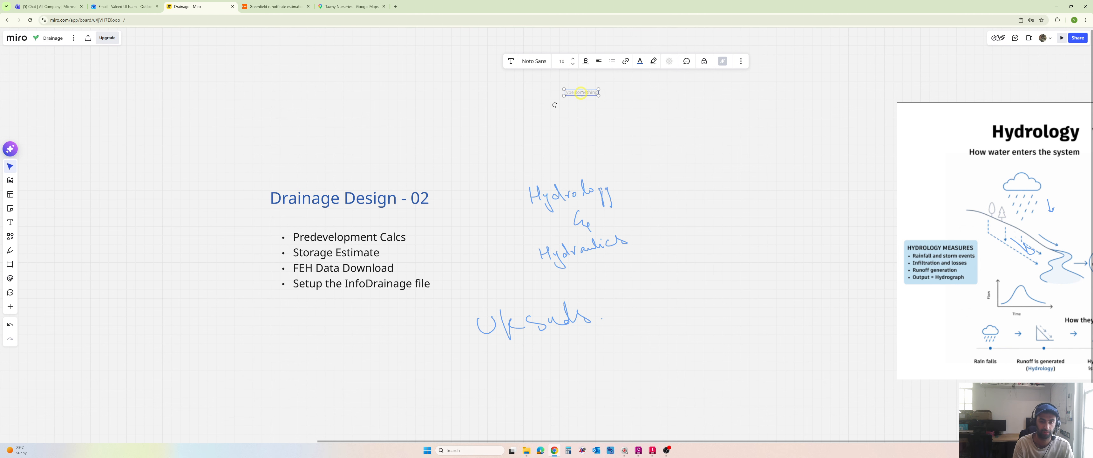
text(Notes:)
key(Return)
key(ctrl+v)
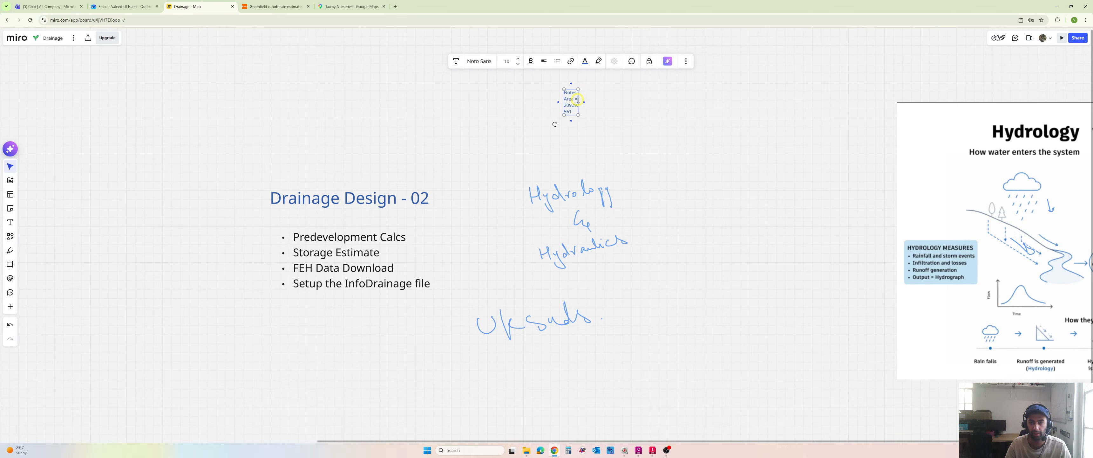
drag(578, 99, 639, 95)
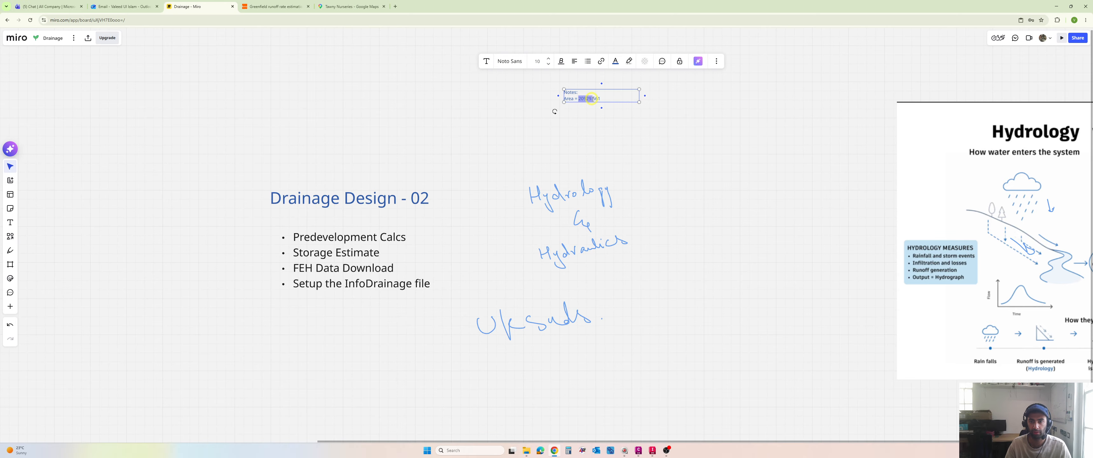
Search Google in a new tab for "20929 m2 to ha" to convert the site area to hectares.
click(395, 6)
text(20929.)
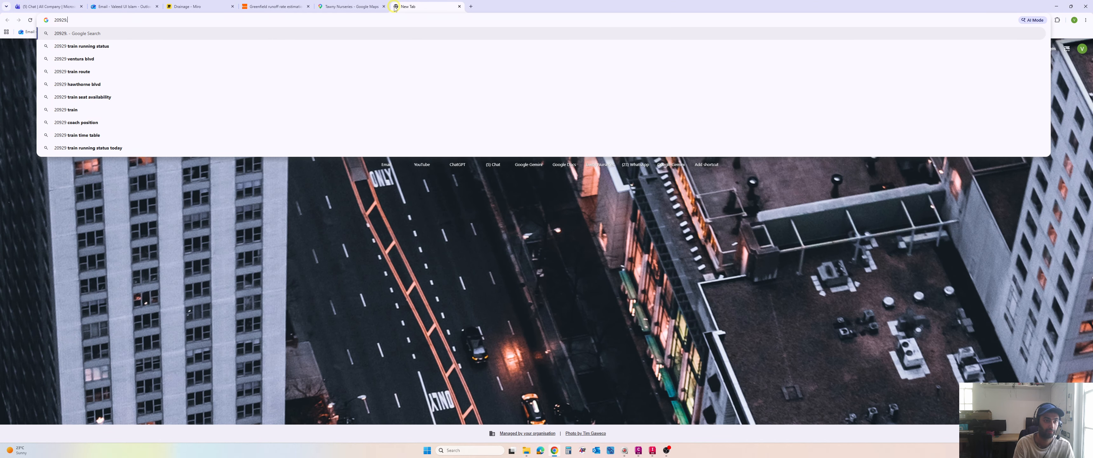
key(BackSpace)
text(m2 to ha)
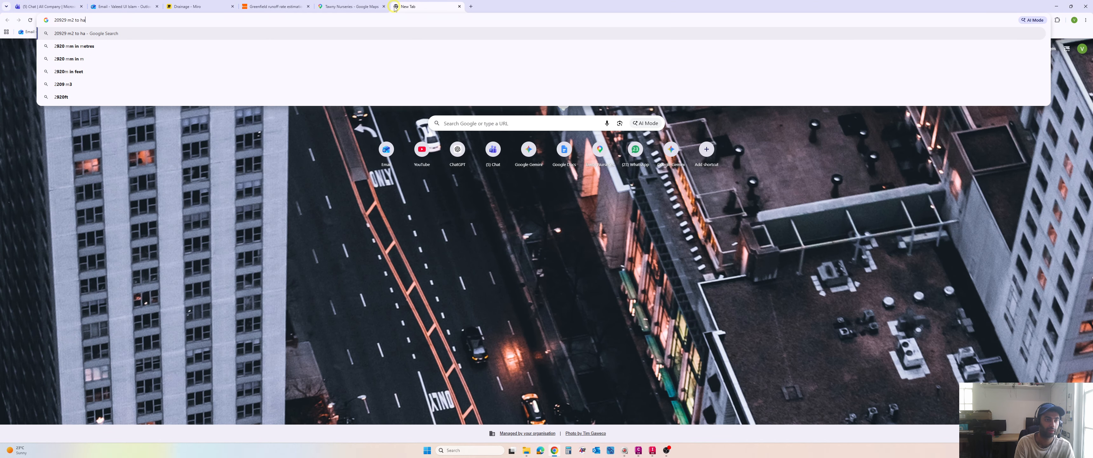
key(Return)
drag(147, 102, 325, 174)
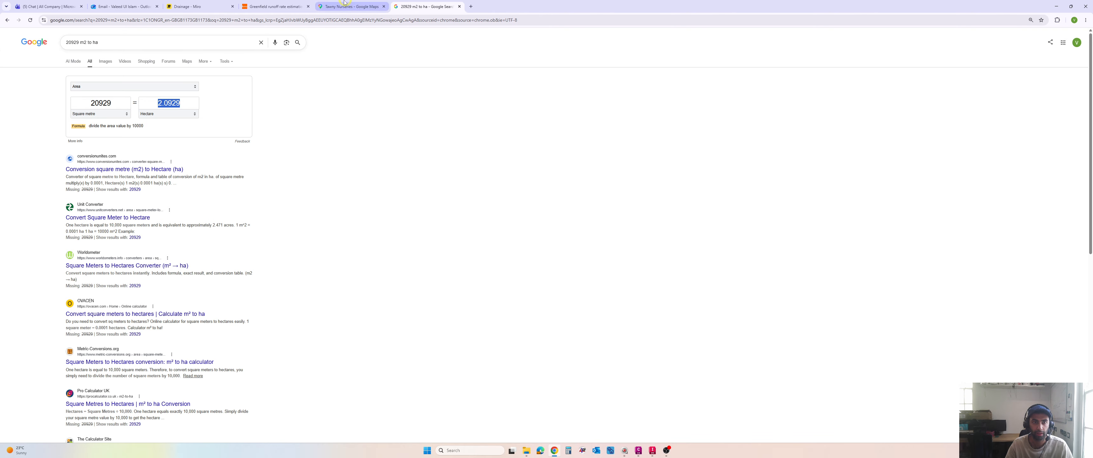
Append ", 2.09 ha" to the area line of the note on the Miro board.
click(352, 6)
click(265, 7)
click(352, 7)
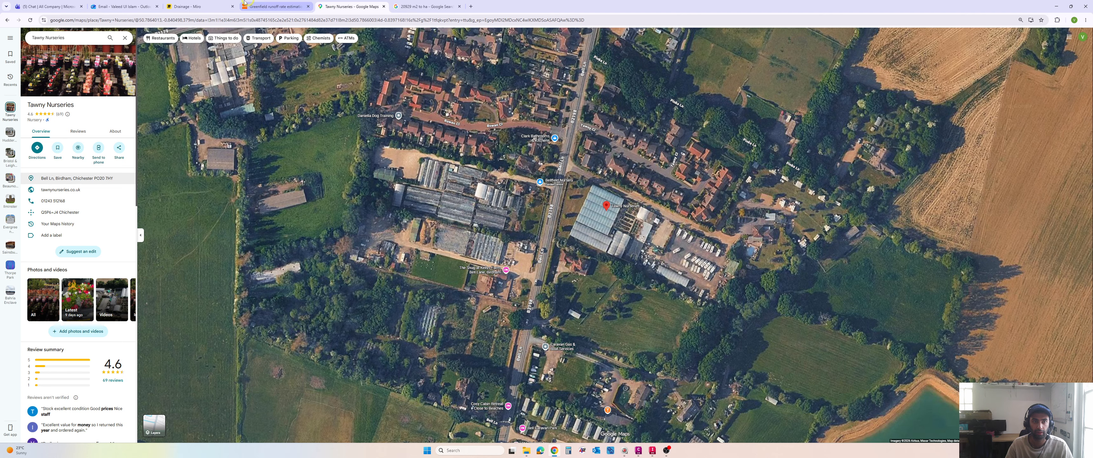
click(220, 4)
click(604, 99)
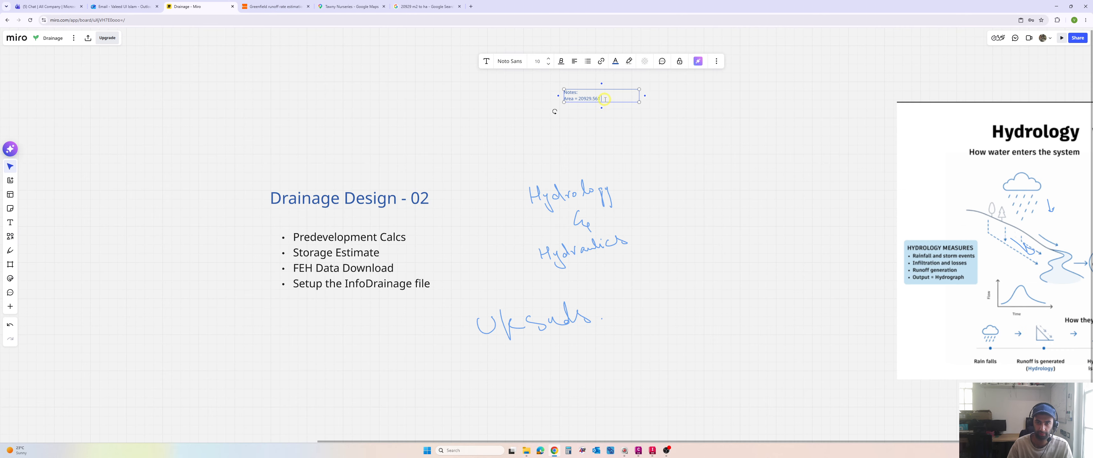
text(m2)
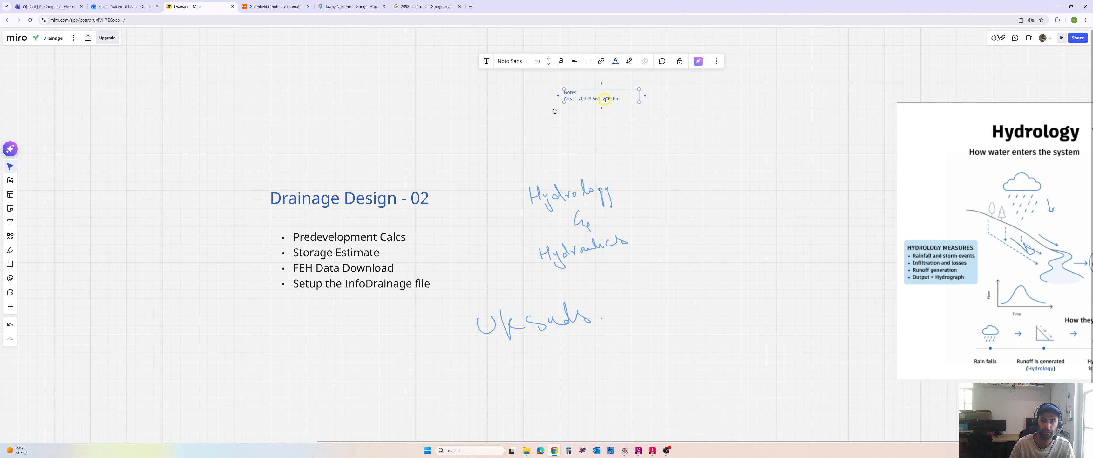
text( ha)
click(607, 110)
click(604, 101)
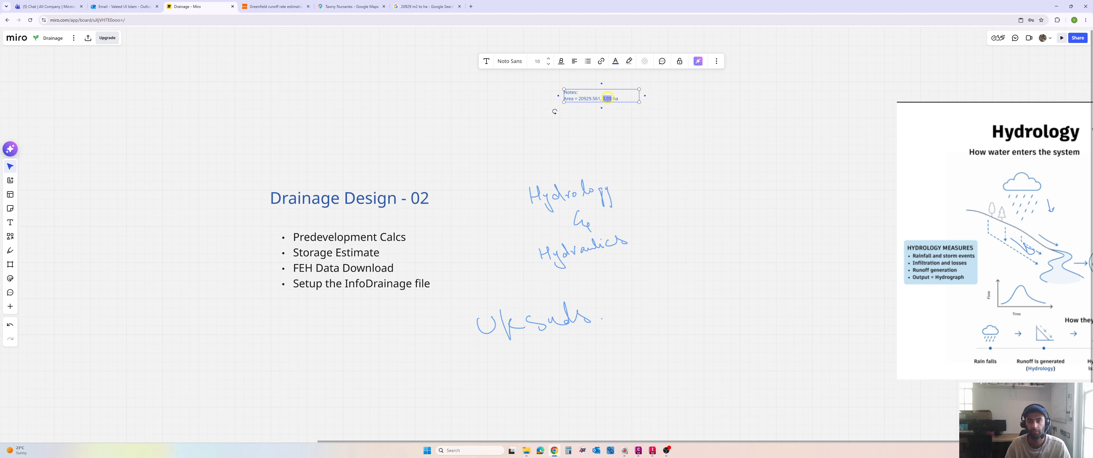
Switch to the UK SuDS greenfield runoff tool and set the total site area to 2.09 ha.
click(275, 6)
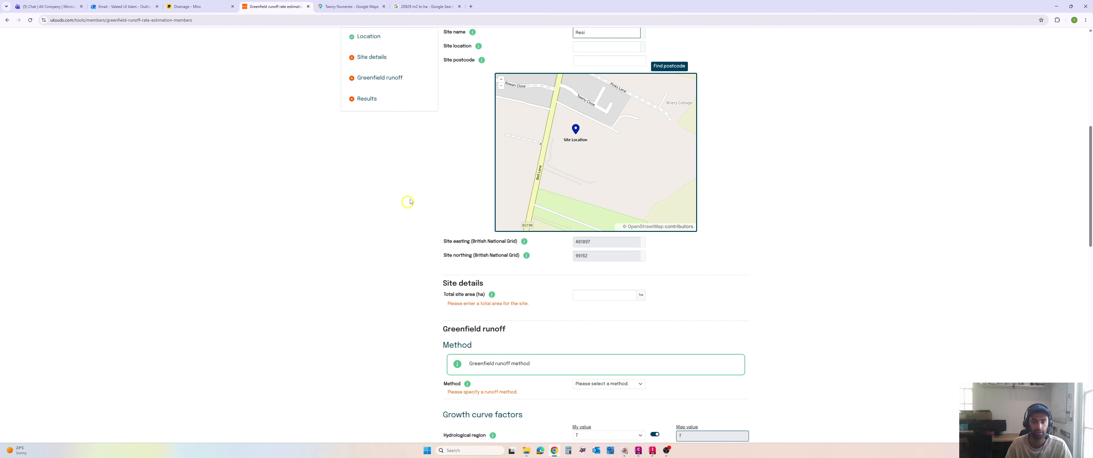
click(593, 294)
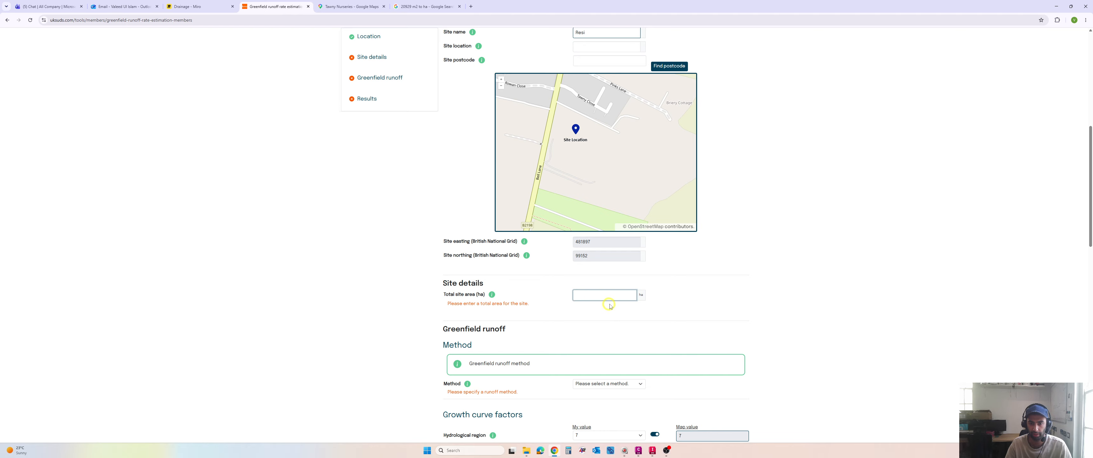
text(2.09)
Set the greenfield runoff method to FEH statistical (2025).
scroll(631, 316, down, 2)
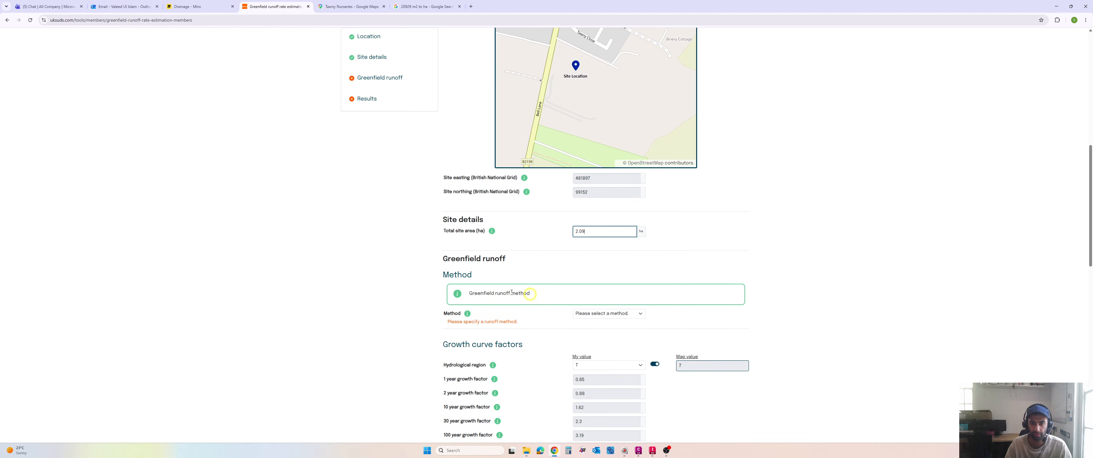
scroll(513, 295, down, 1)
click(592, 281)
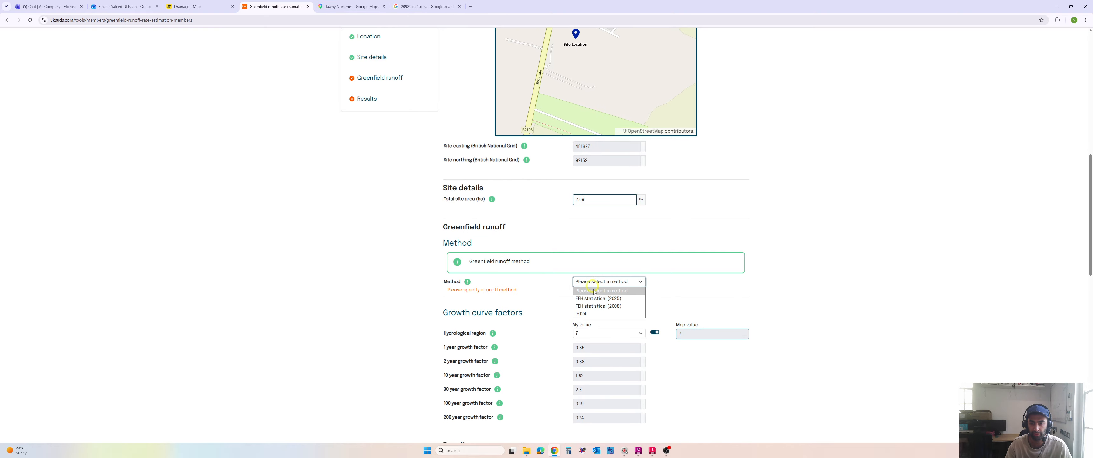
click(608, 299)
scroll(607, 301, down, 2)
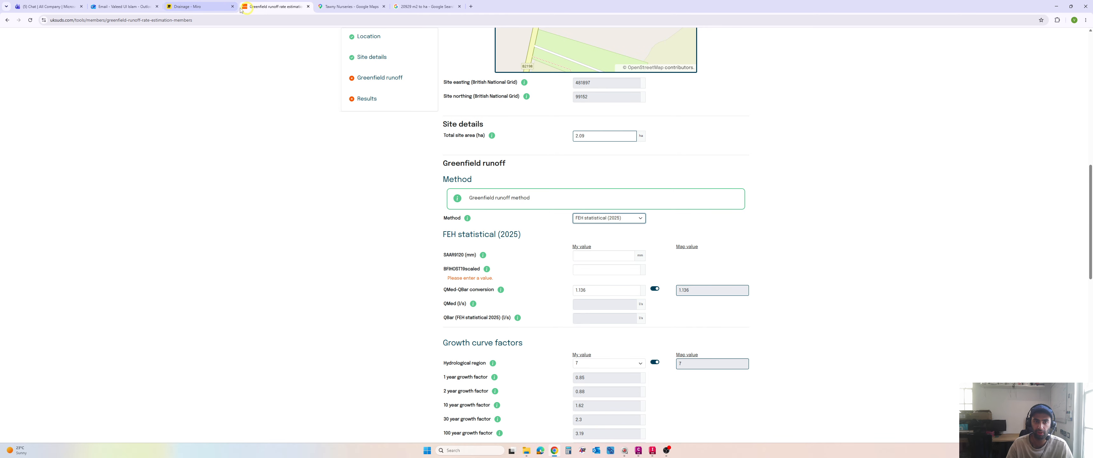
Open the FEH Web Service in a new tab and sign in with the saved account details.
click(471, 6)
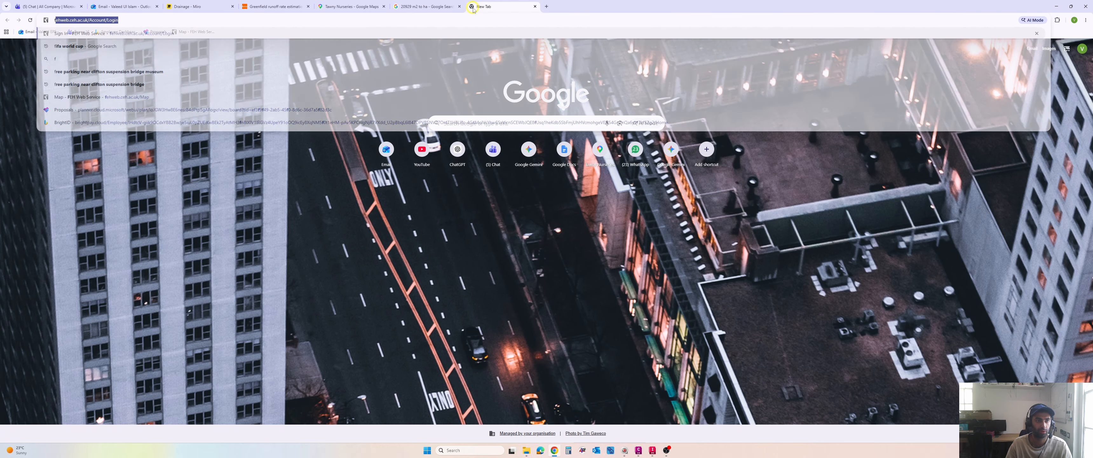
text(fe)
key(Return)
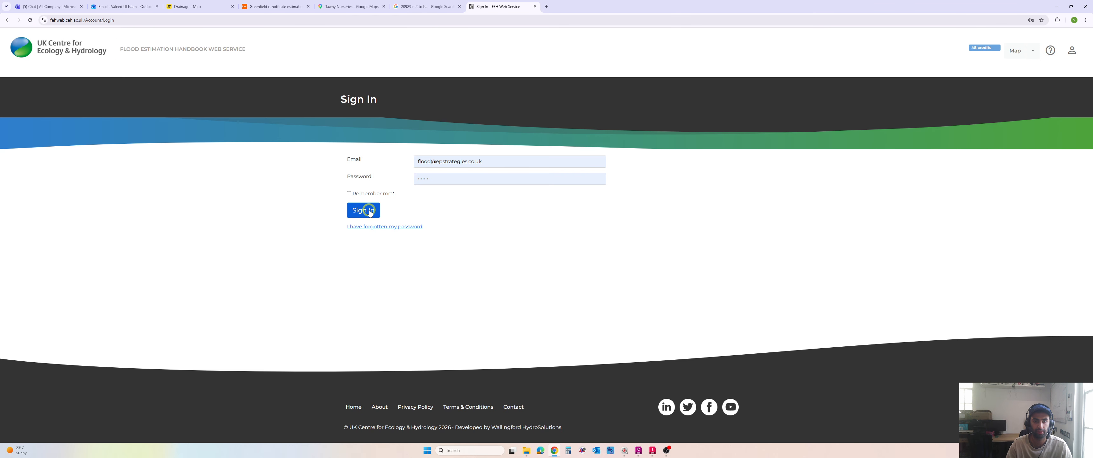
click(365, 211)
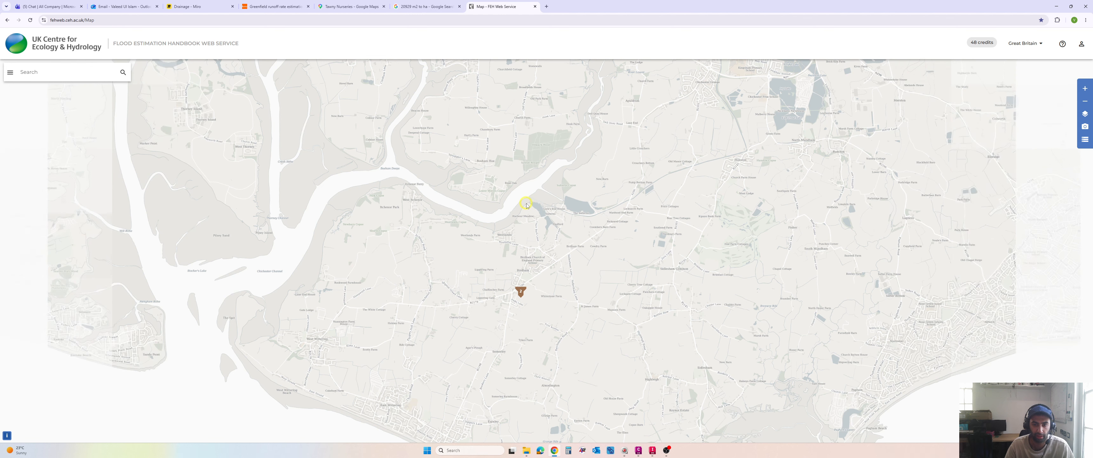
Locate the site area south of Birdham on the FEH map.
scroll(530, 206, up, 2)
drag(531, 208, 550, 296)
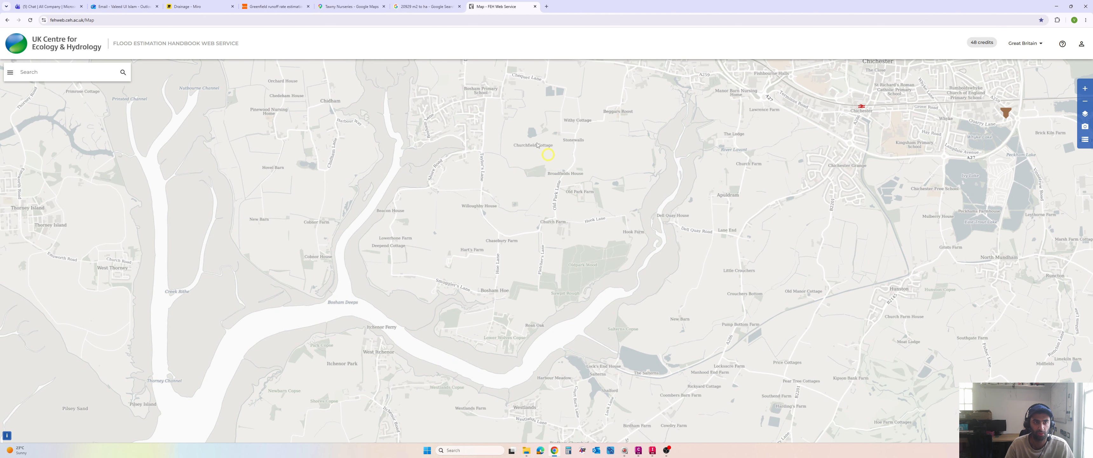
scroll(411, 142, down, 1)
drag(370, 233, 499, 238)
click(64, 74)
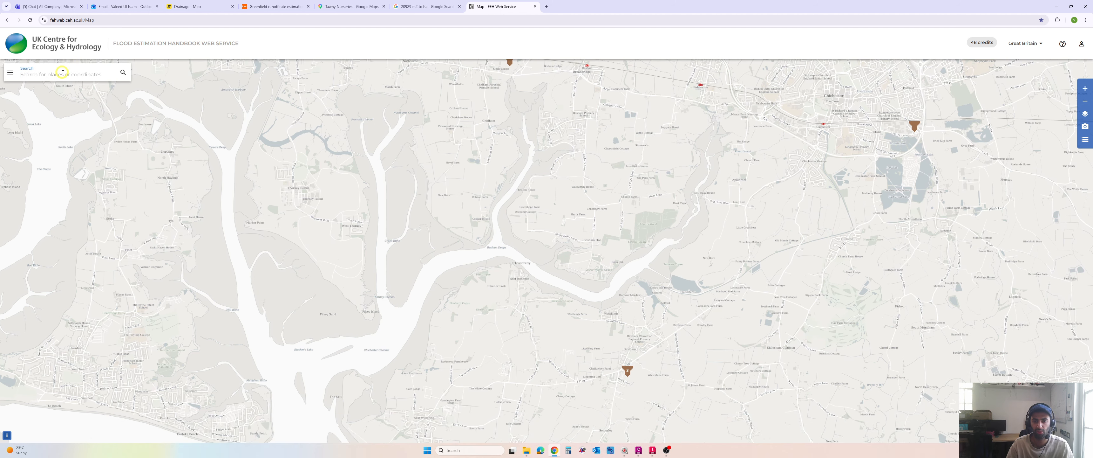
scroll(627, 374, up, 7)
drag(627, 370, 516, 191)
Request the catchment boundary around the site, with its outlet at 481500,99600, and inspect its extent.
click(257, 265)
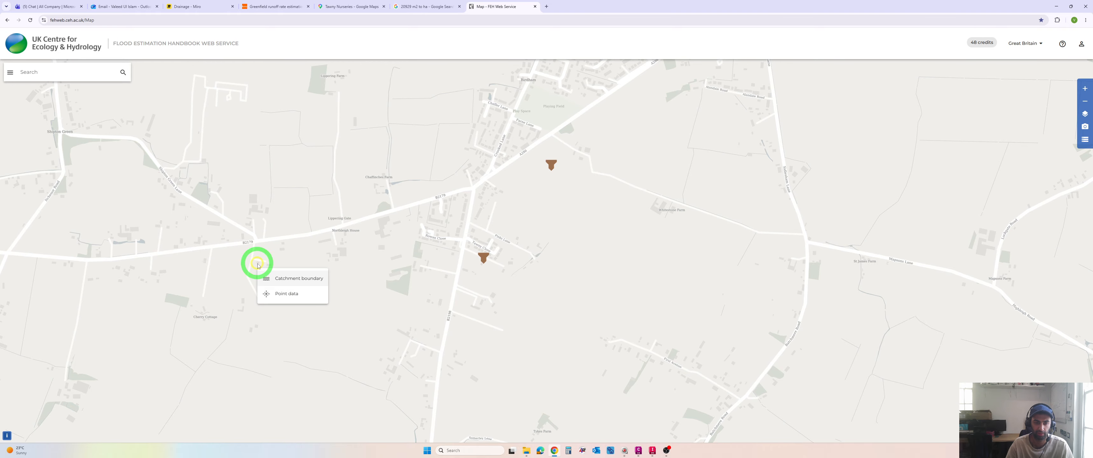
click(305, 279)
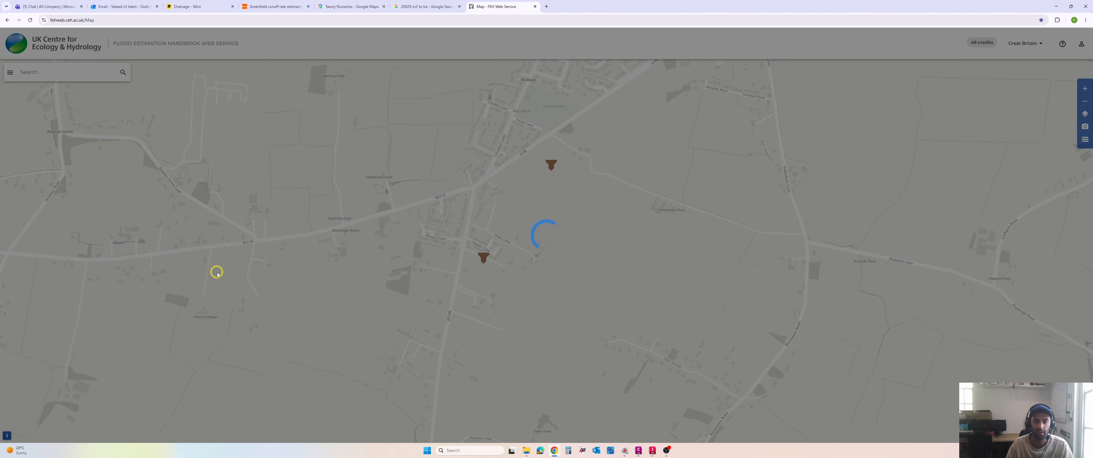
scroll(281, 269, down, 3)
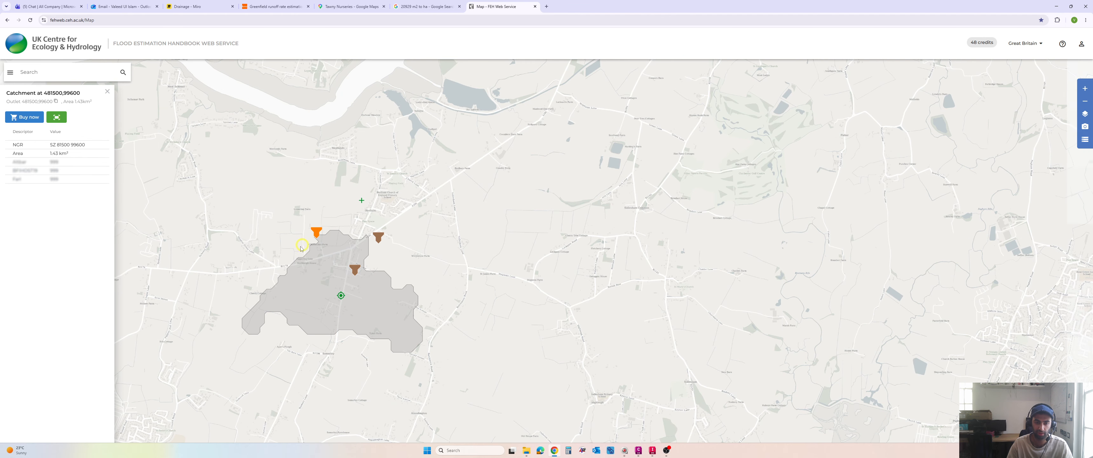
scroll(287, 234, up, 2)
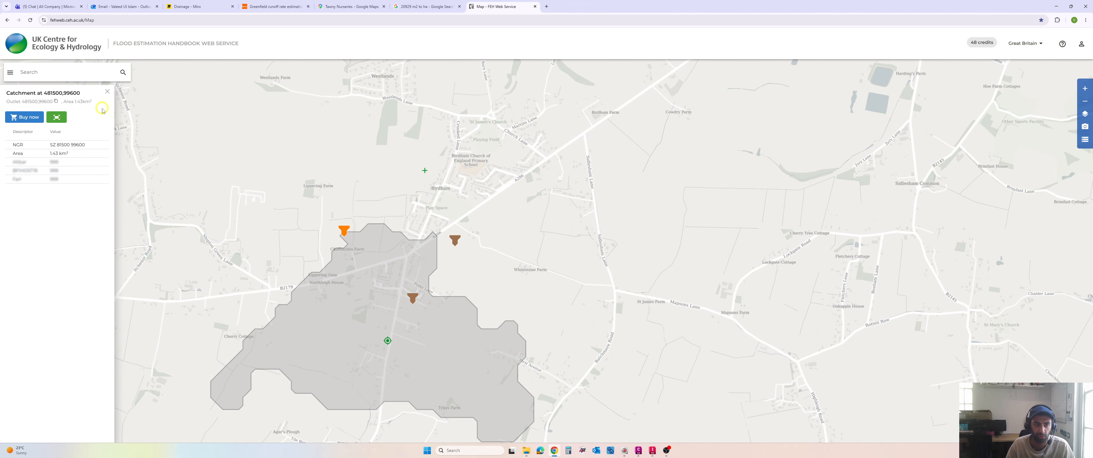
Close the catchment details, preview the point data at 481364,99334 near Lippering Gate, and close that too.
click(108, 92)
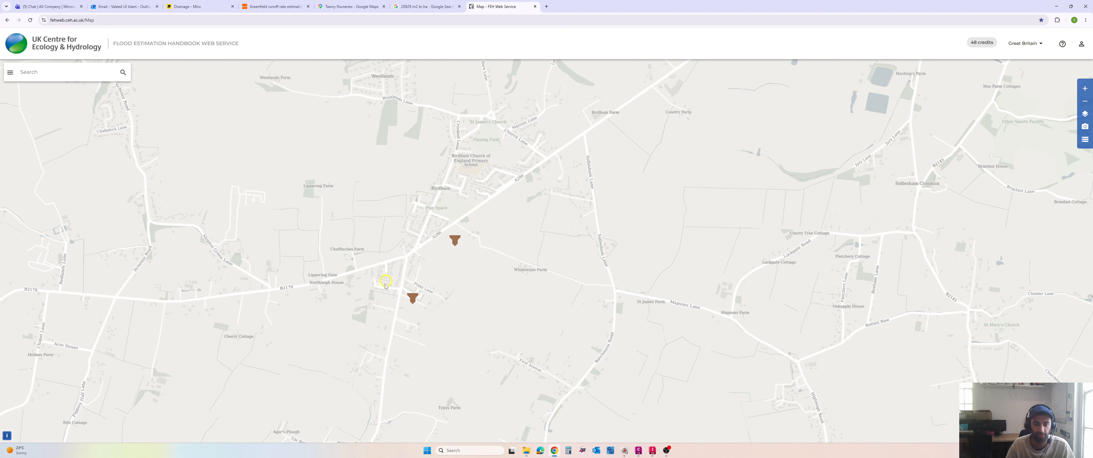
click(323, 280)
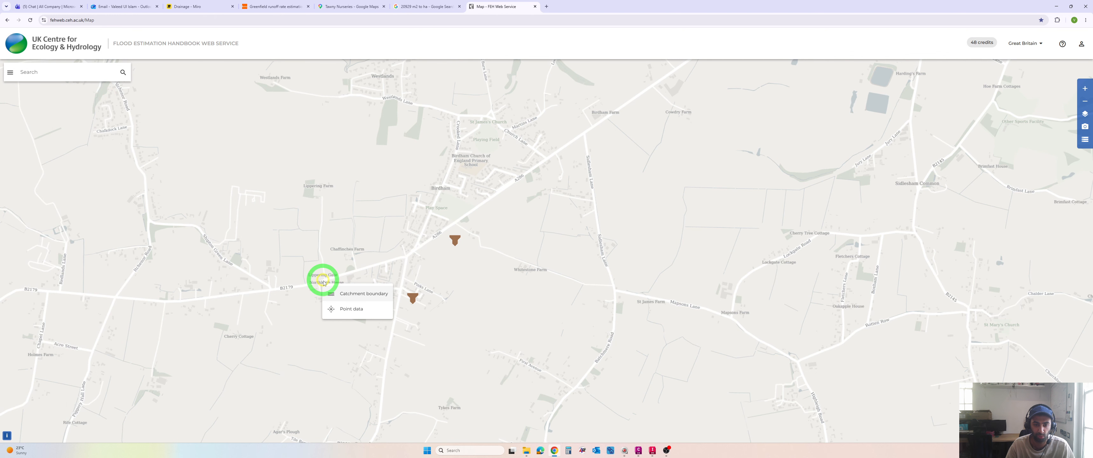
click(343, 308)
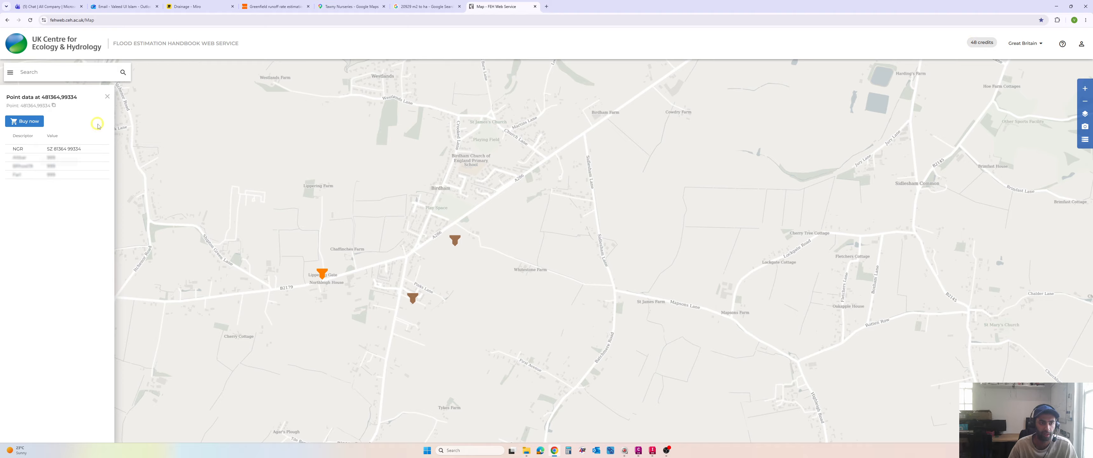
click(110, 98)
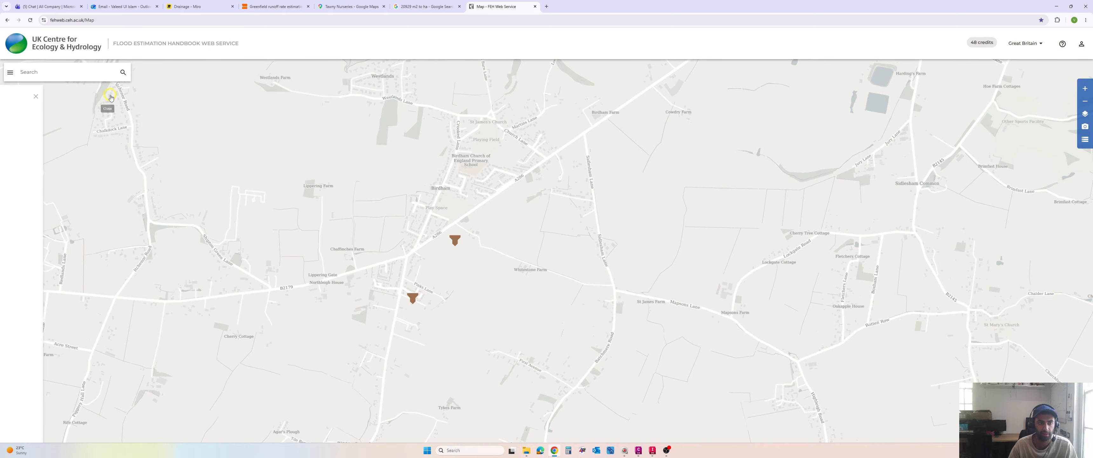
Open the existing point data at 481926,99184 and capture its descriptor details as a screen snip.
scroll(407, 299, up, 2)
scroll(428, 302, up, 1)
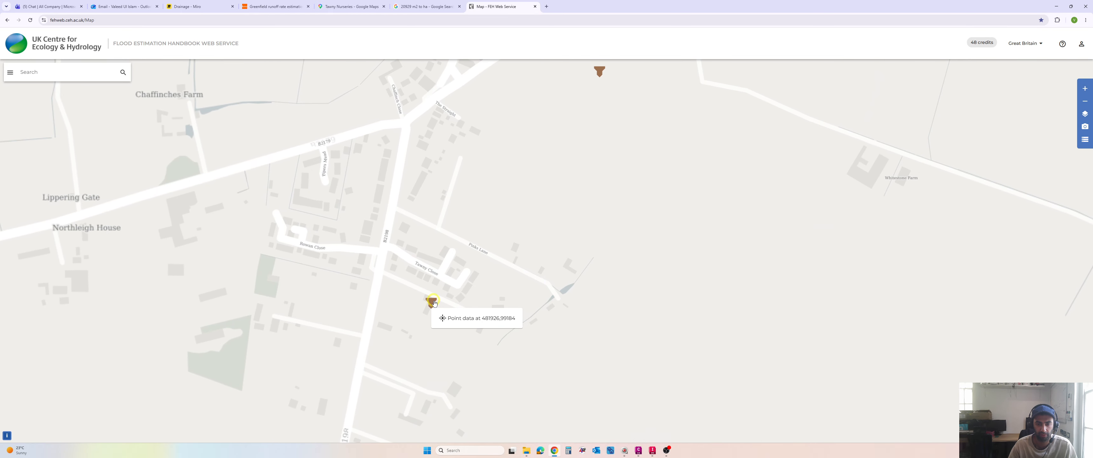
click(472, 327)
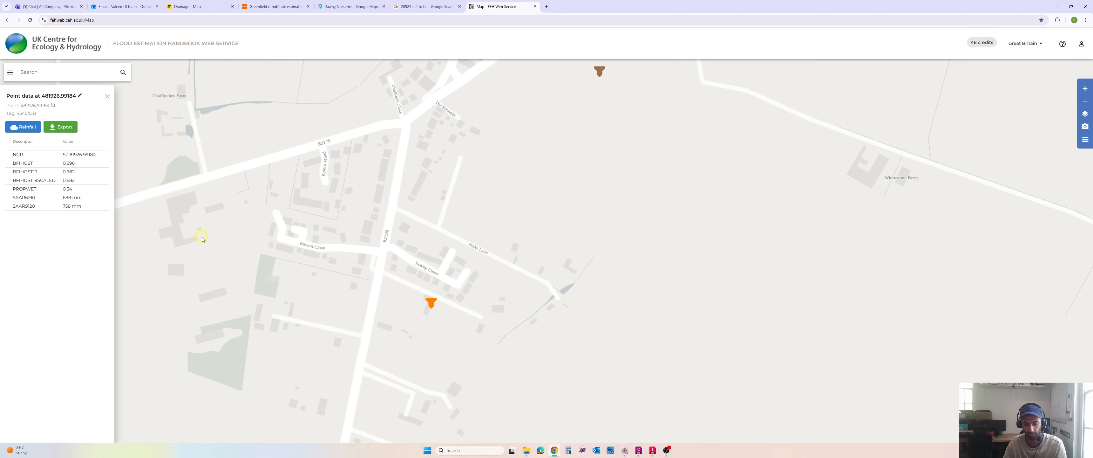
key(super+shift+s)
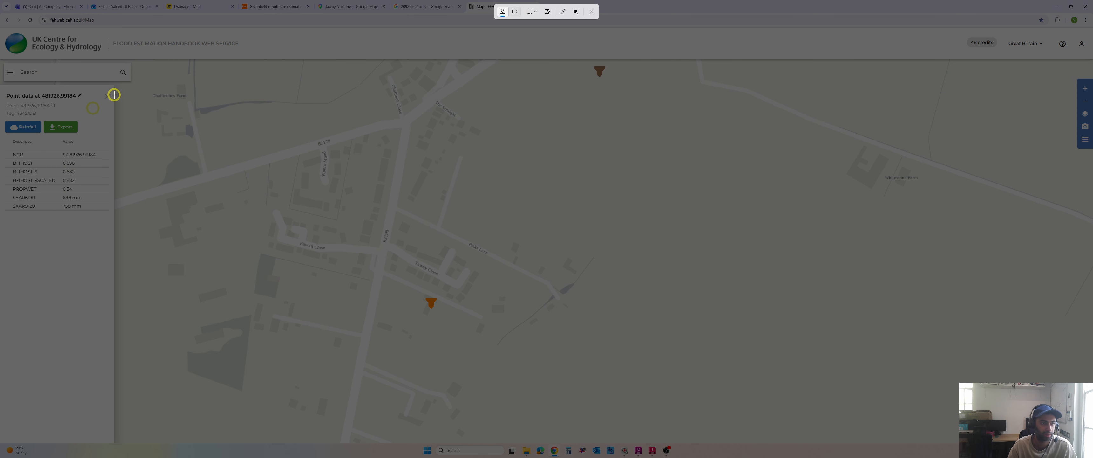
drag(112, 91, 2, 220)
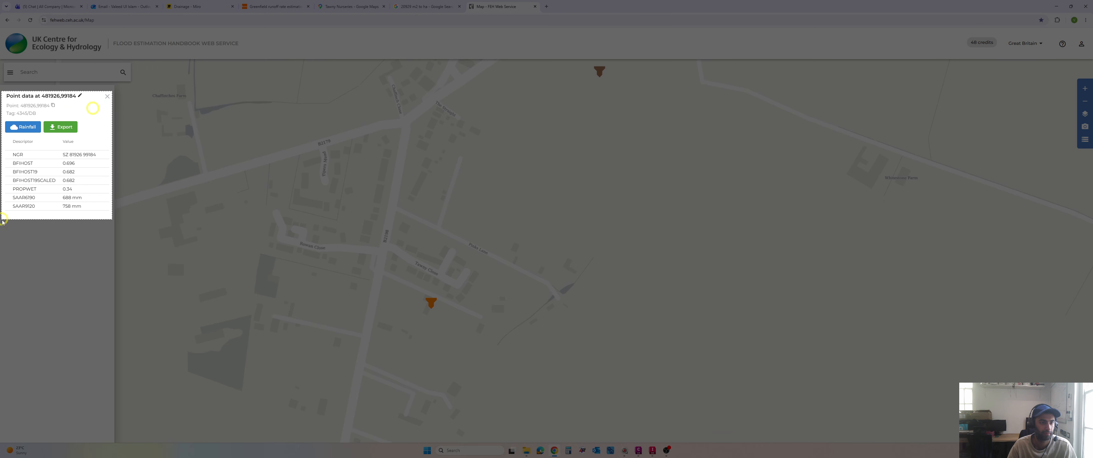
Paste the point data snip onto the Miro Drainage board, shrink it and place it beside the area note.
click(204, 7)
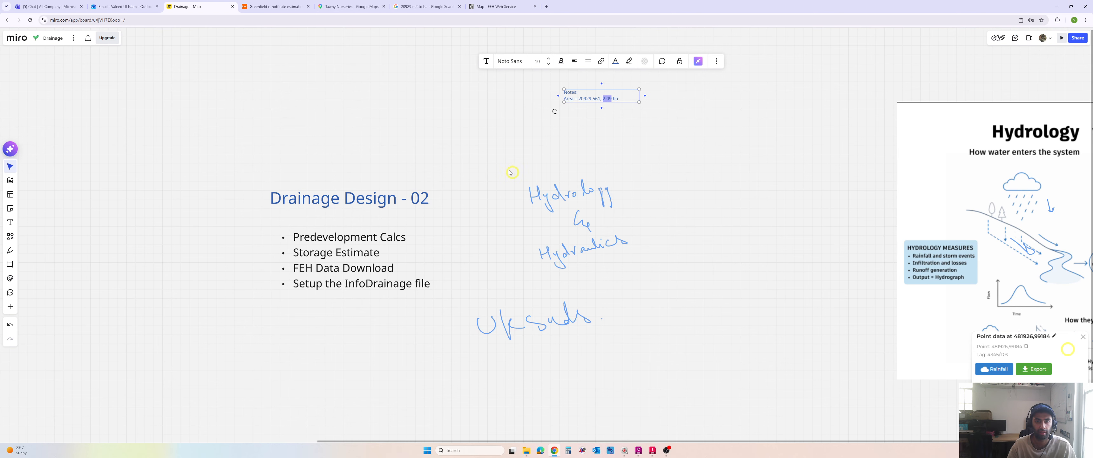
click(401, 128)
key(ctrl+v)
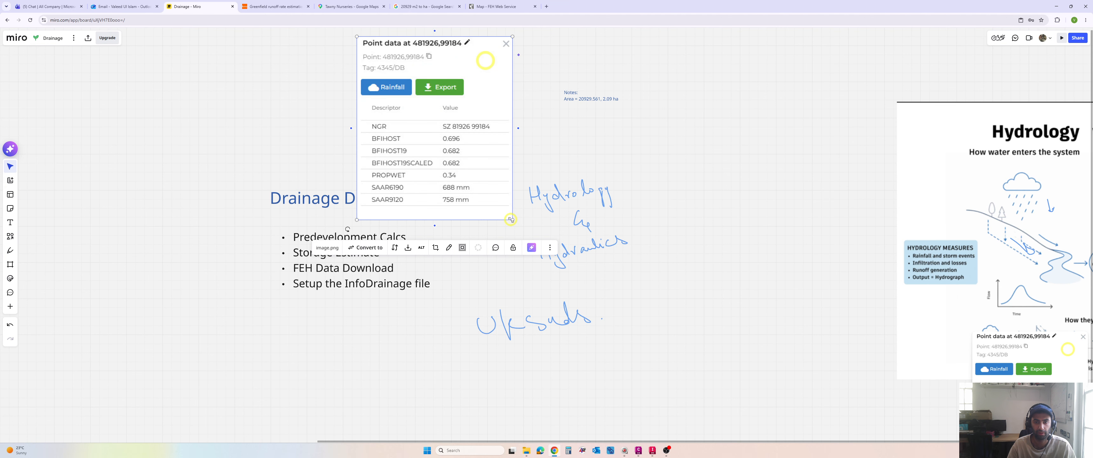
drag(510, 219, 440, 133)
drag(406, 90, 680, 111)
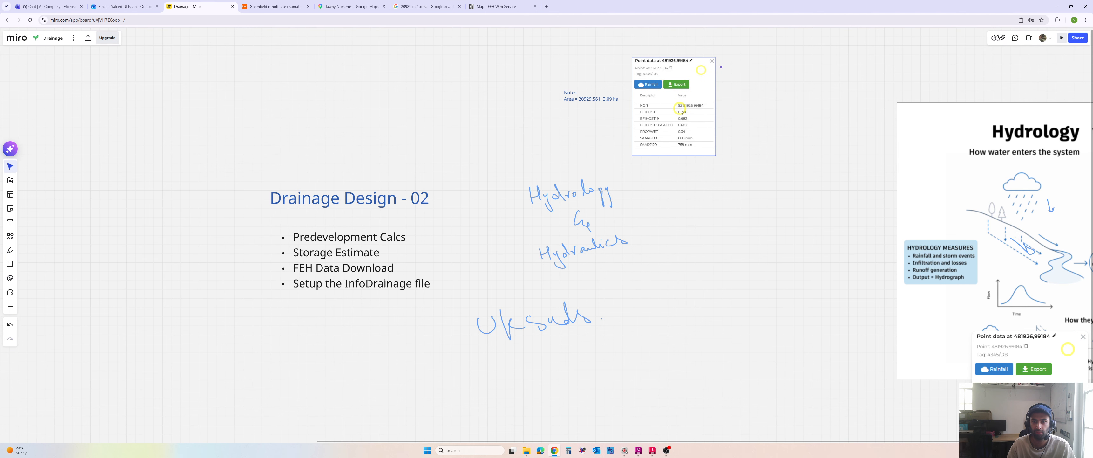
click(502, 138)
Capture only the descriptor table of the FEH point data as a new snip and open it in Snipping Tool.
click(304, 3)
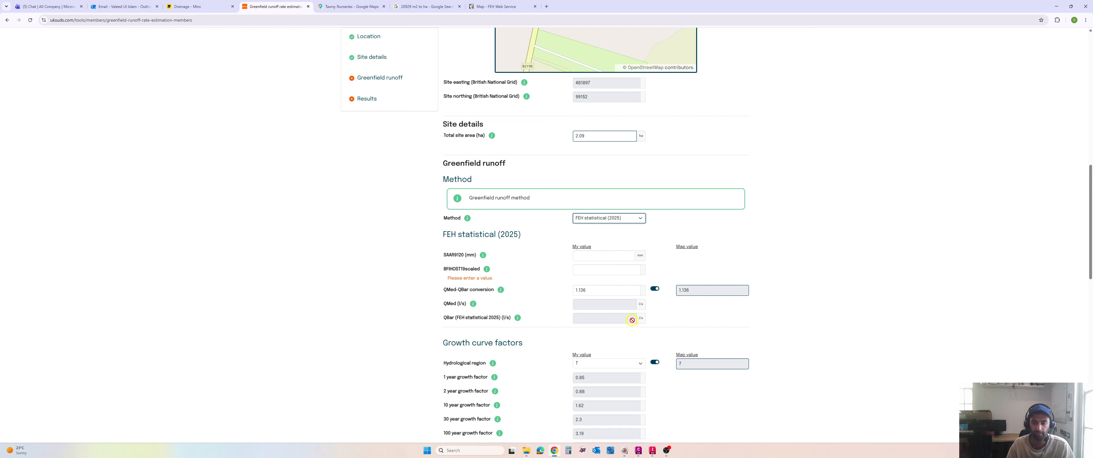
click(334, 2)
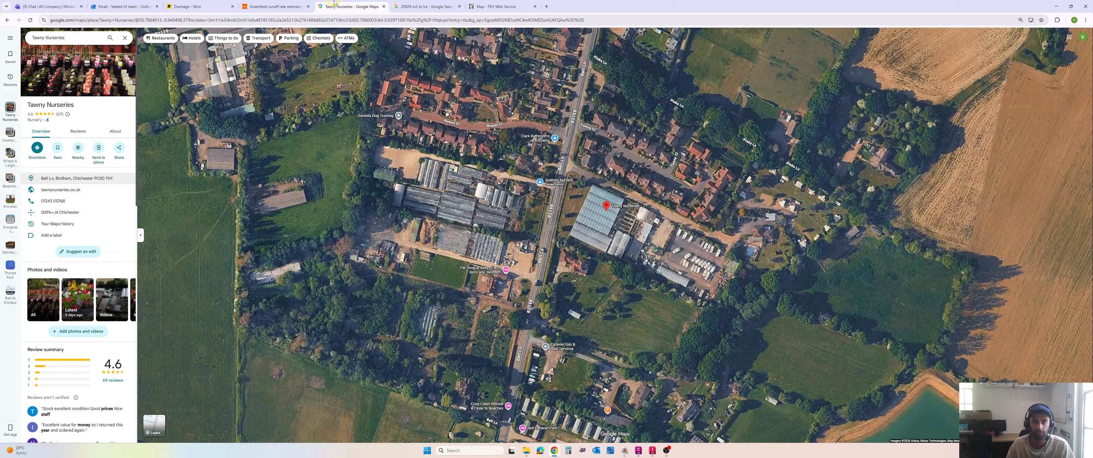
click(275, 6)
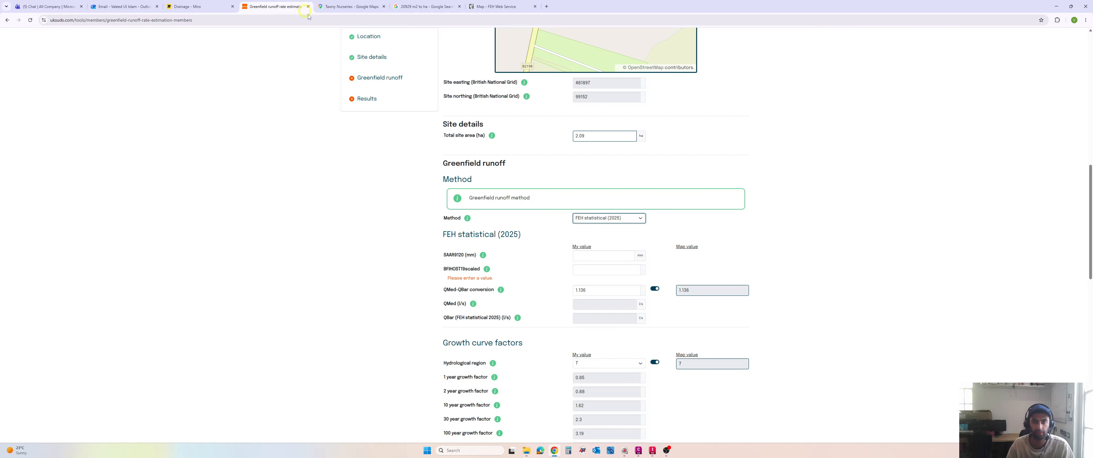
click(493, 3)
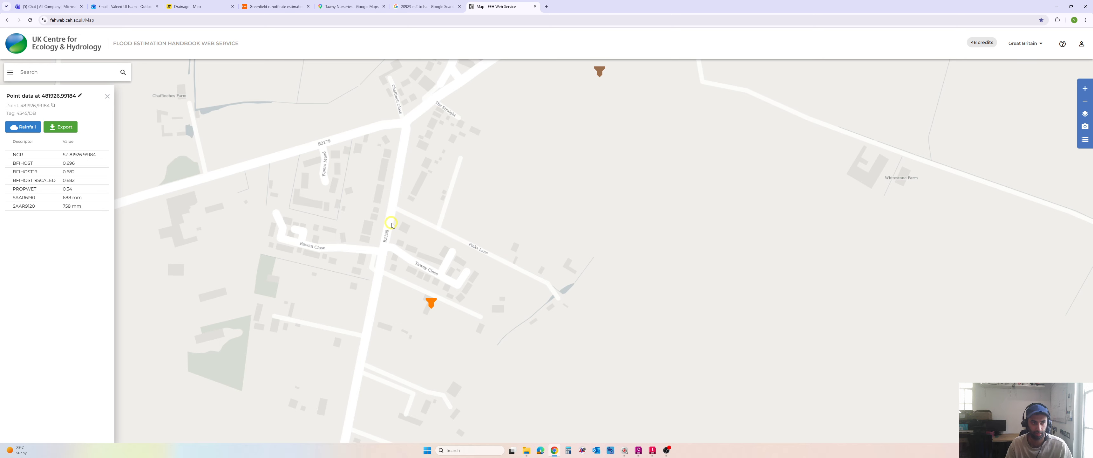
key(super+shift+s)
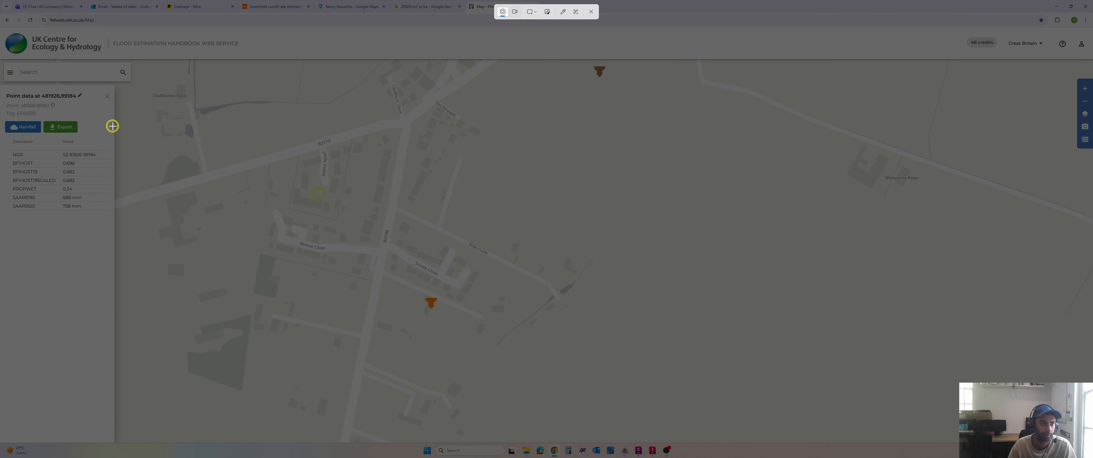
drag(108, 132, 3, 232)
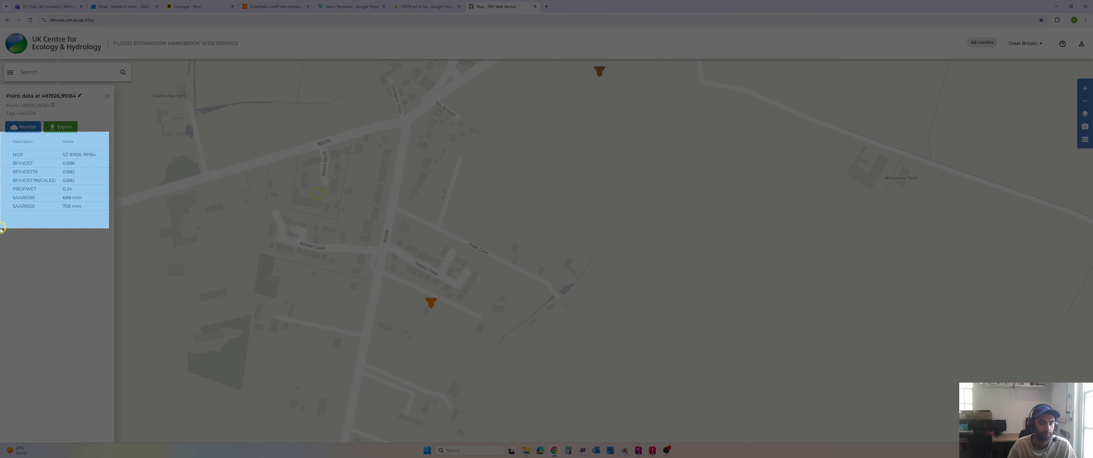
click(1008, 339)
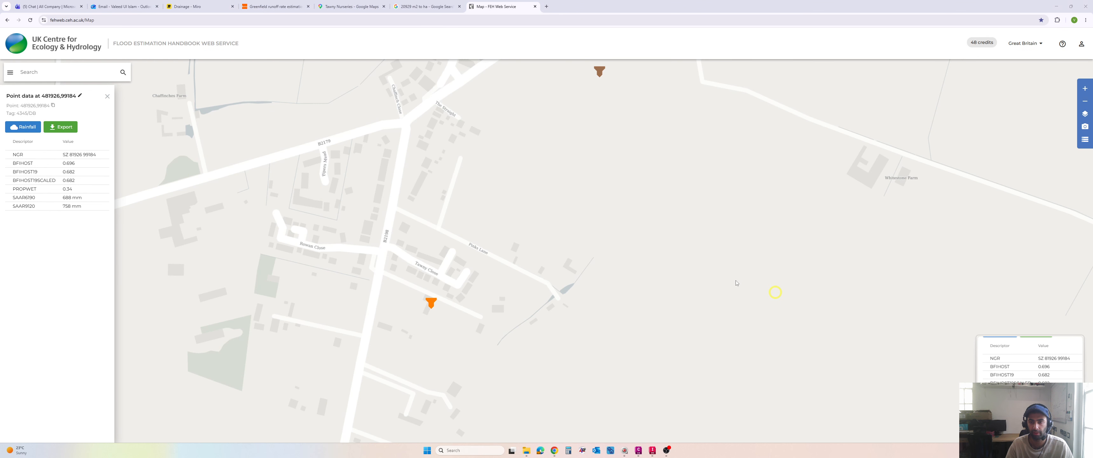
Bring up the UK SuDS greenfield runoff form and place the Snipping Tool window with the descriptors beside it.
drag(697, 193, 276, 135)
click(352, 6)
click(280, 5)
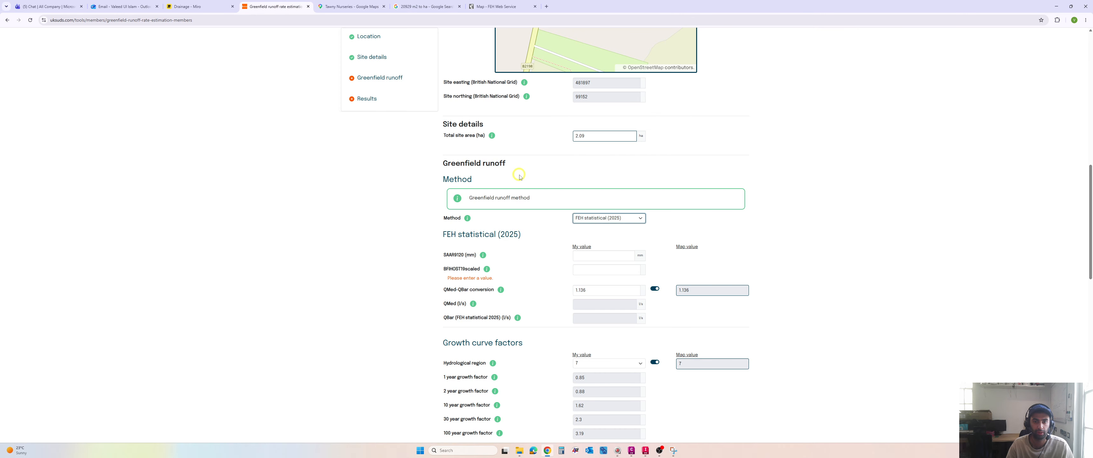
key(alt+Tab)
drag(326, 131, 282, 118)
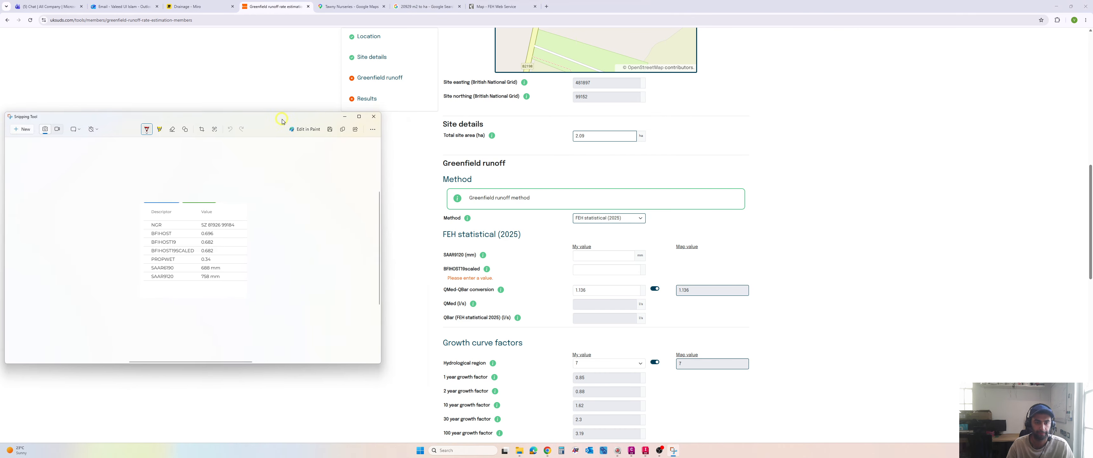
click(611, 263)
key(alt+Tab)
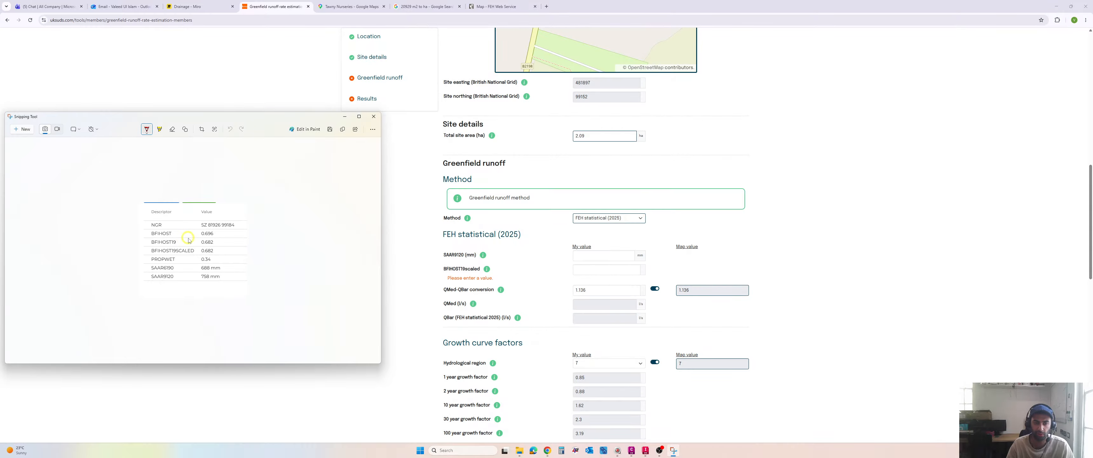
drag(266, 116, 271, 98)
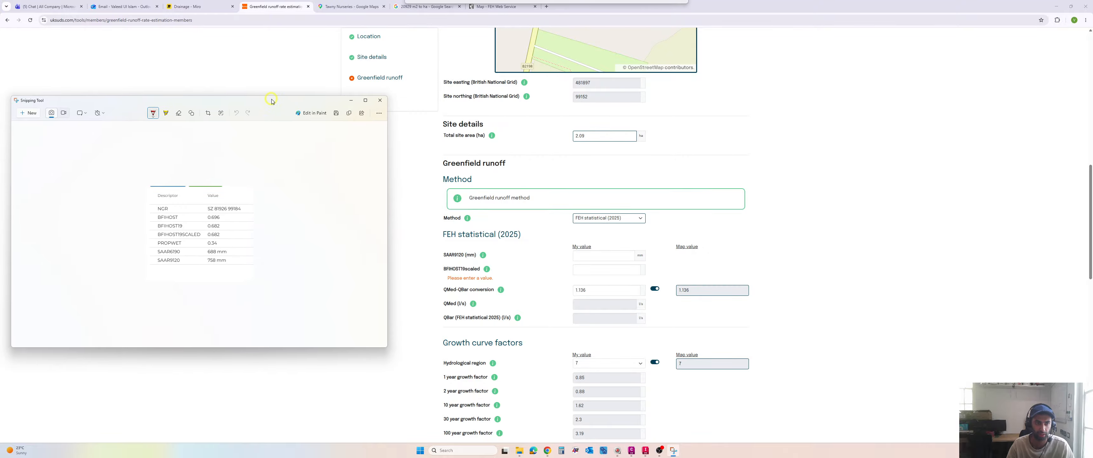
Keep the Snipping Tool window always on top using the PowerToys feature.
click(457, 452)
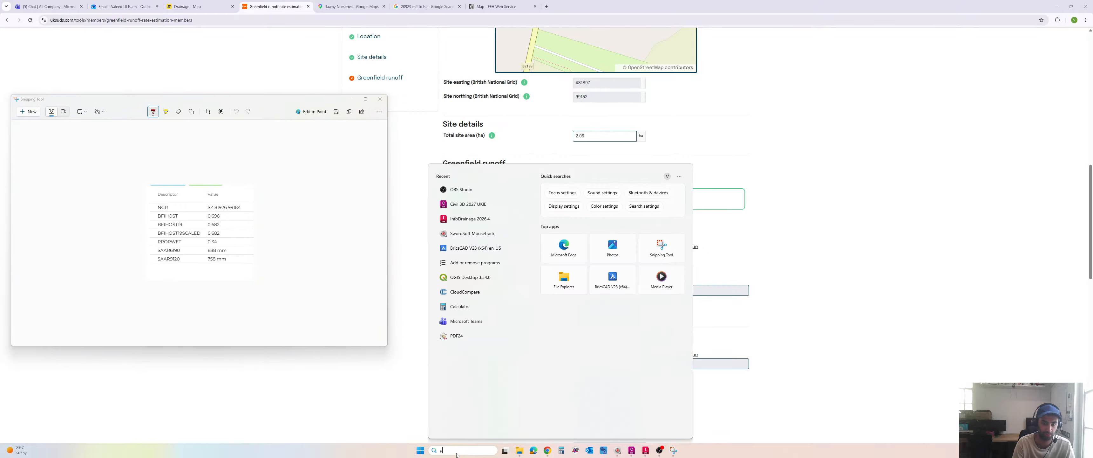
text(power)
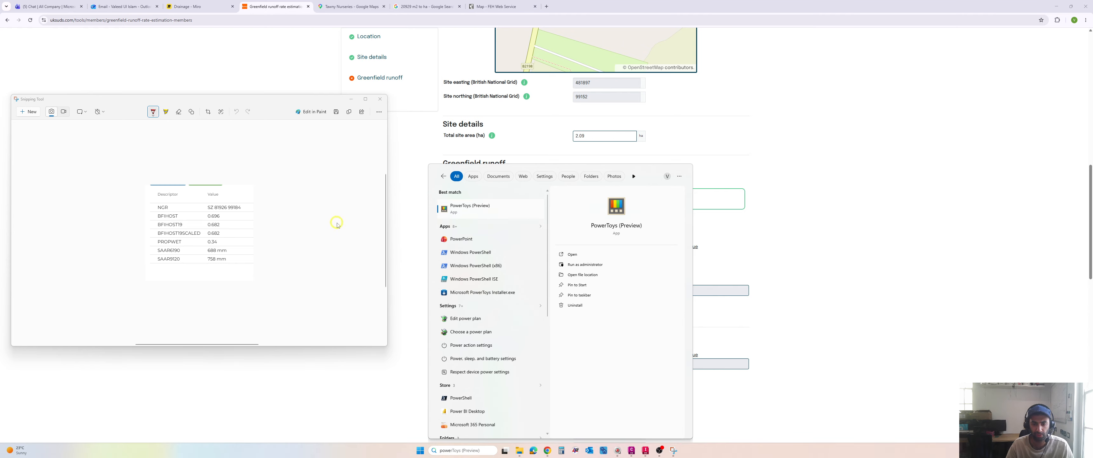
click(305, 172)
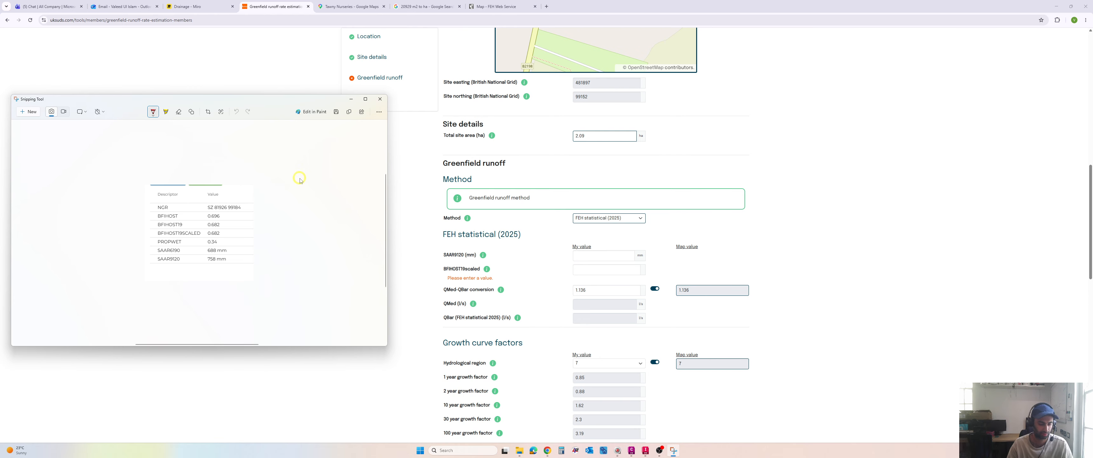
key(super+ctrl+t)
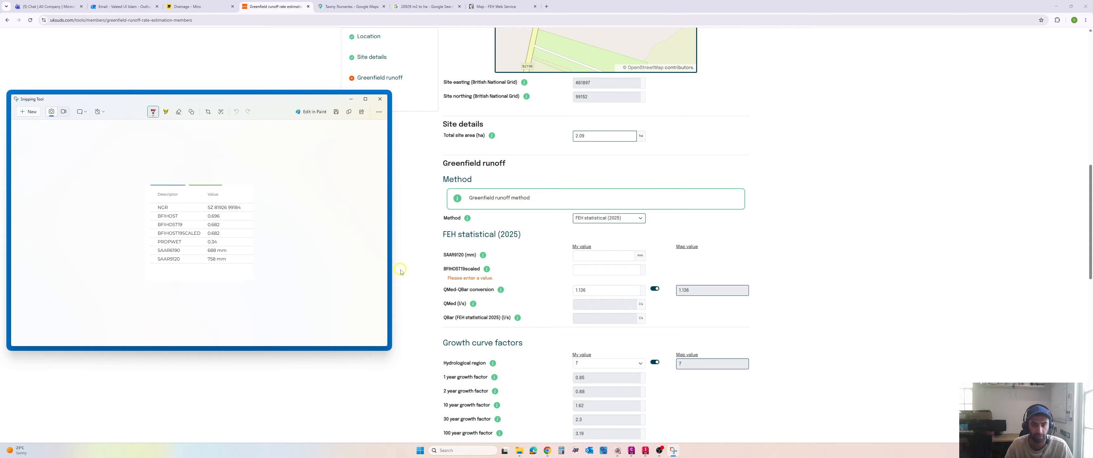
Set SAAR9120 to 758 mm and BFIHOST19scaled to 0.682 in the FEH statistical (2025) inputs.
click(598, 258)
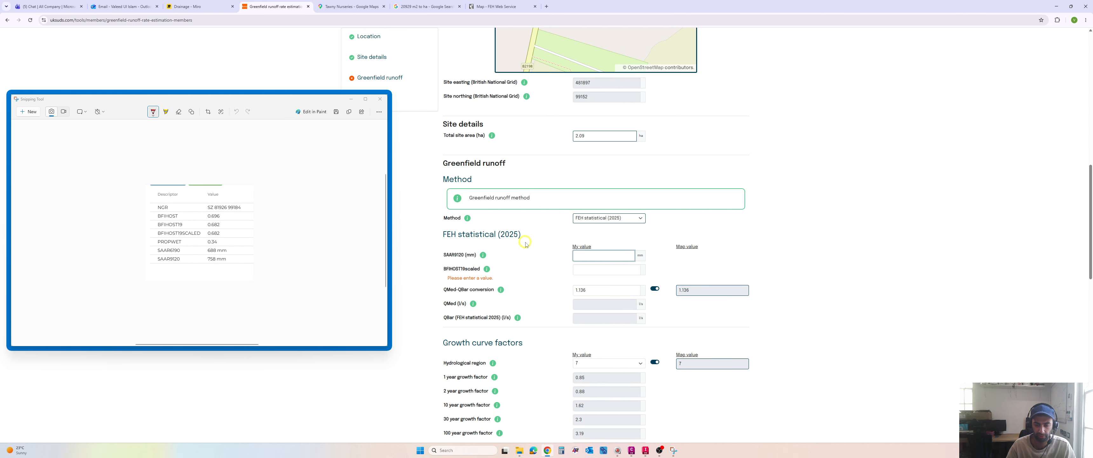
text(758)
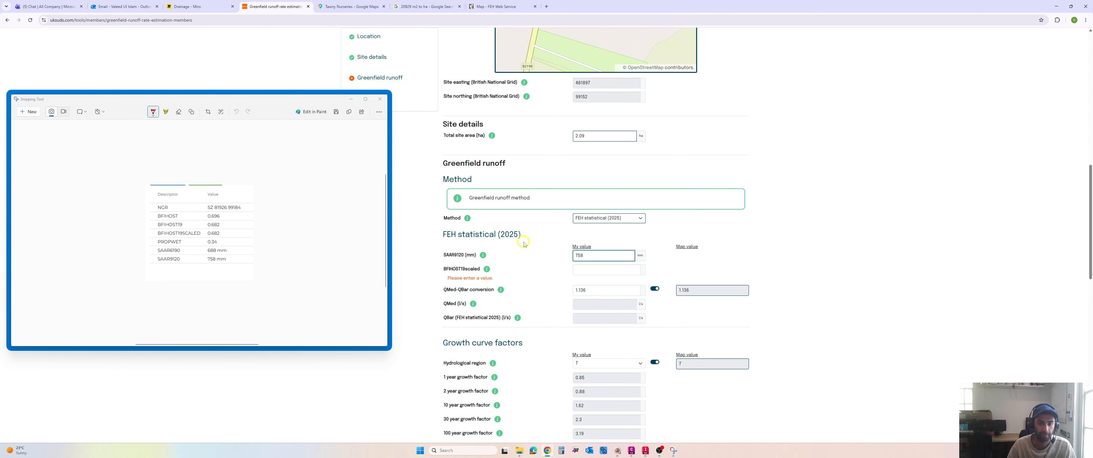
click(598, 274)
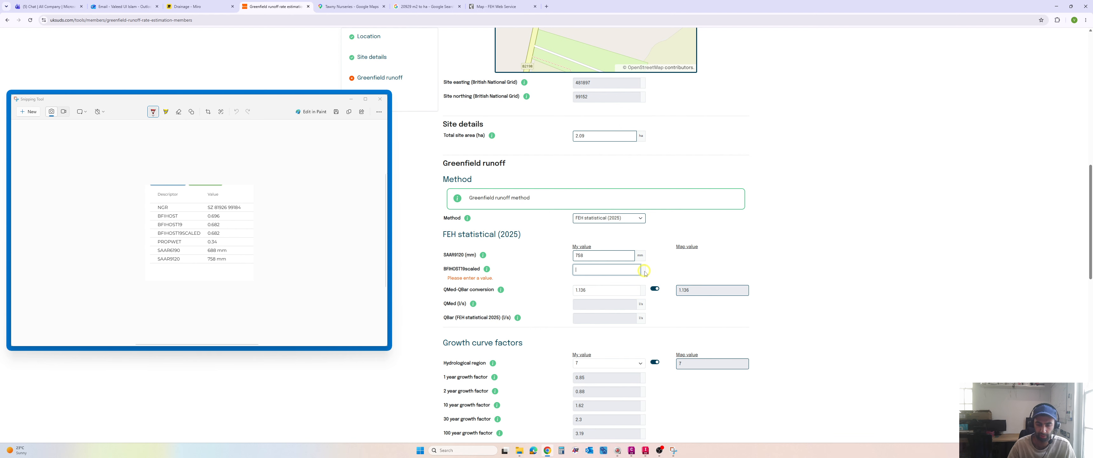
text(0.682)
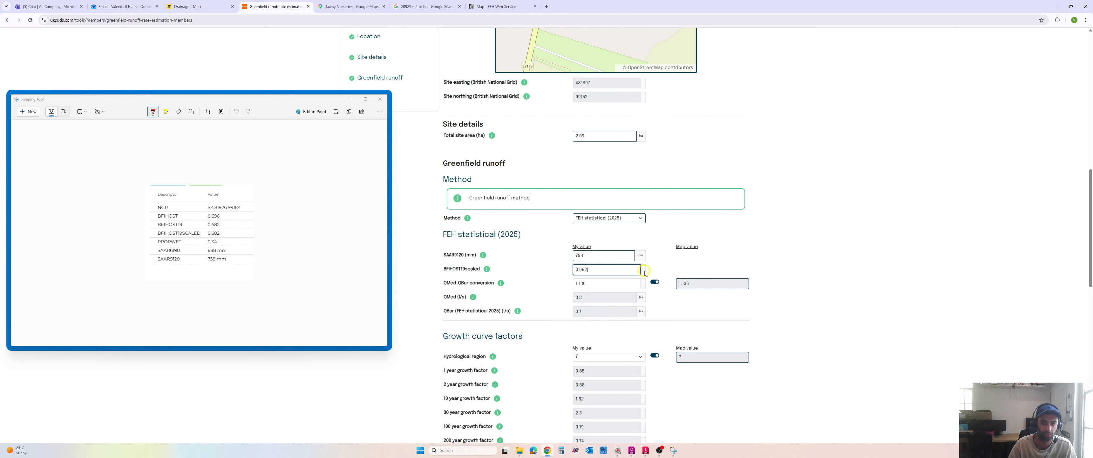
Review the calculated QMed and QBar, the growth curve factors and the greenfield flow rate results.
scroll(813, 275, down, 1)
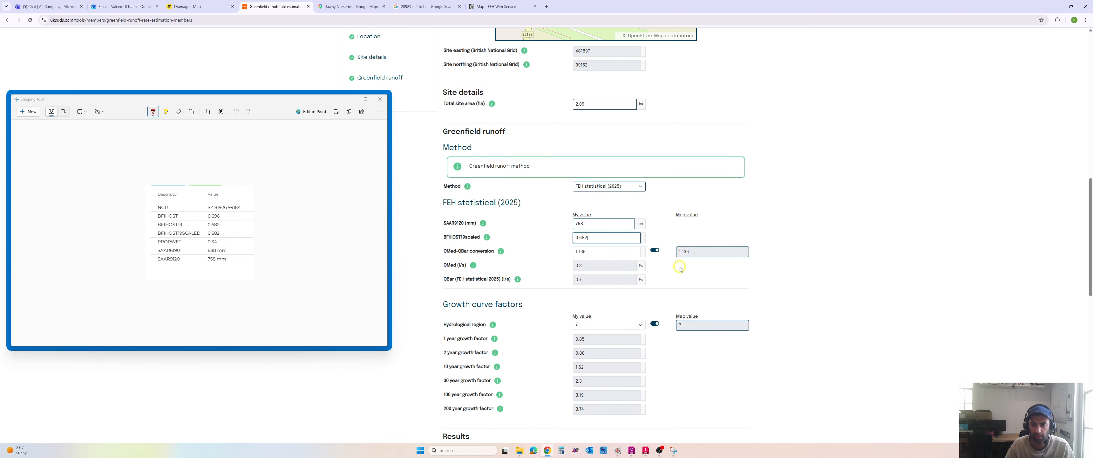
scroll(683, 272, down, 1)
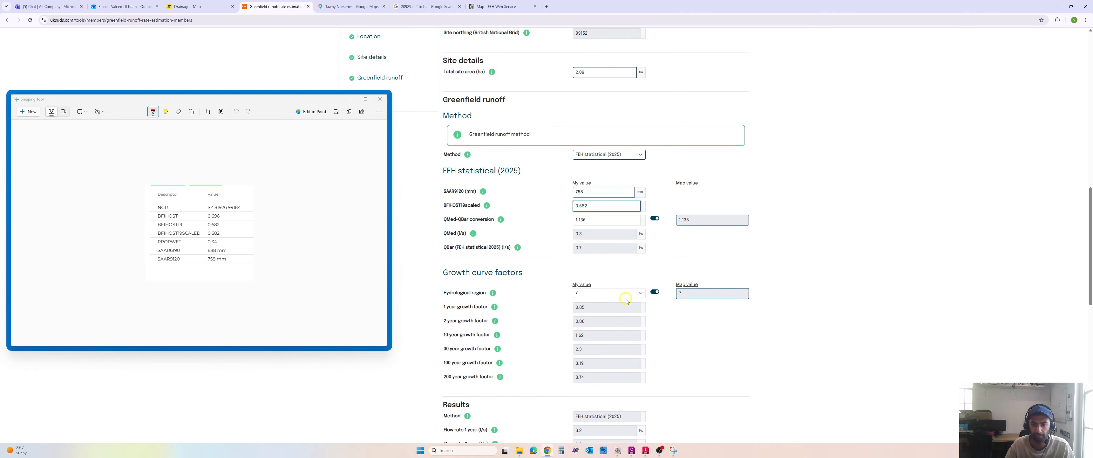
scroll(717, 247, down, 1)
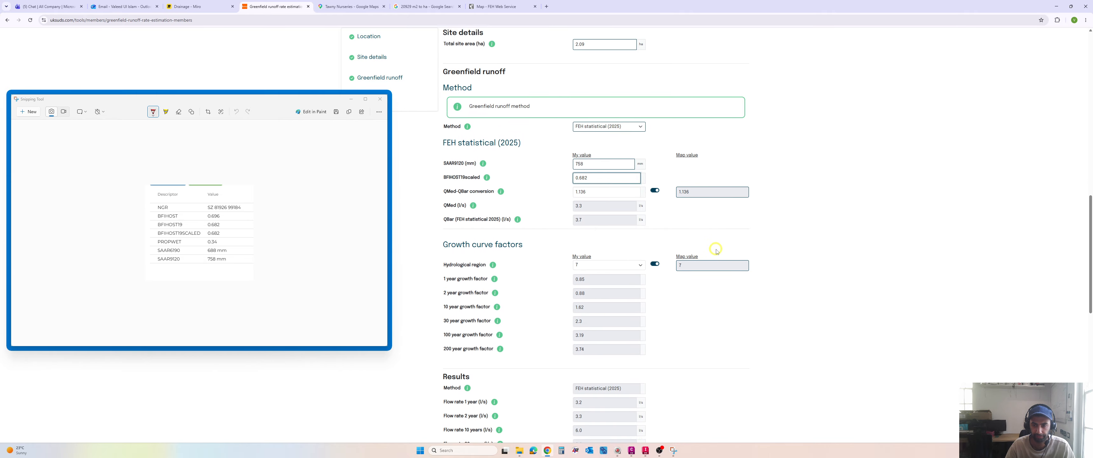
scroll(793, 208, down, 3)
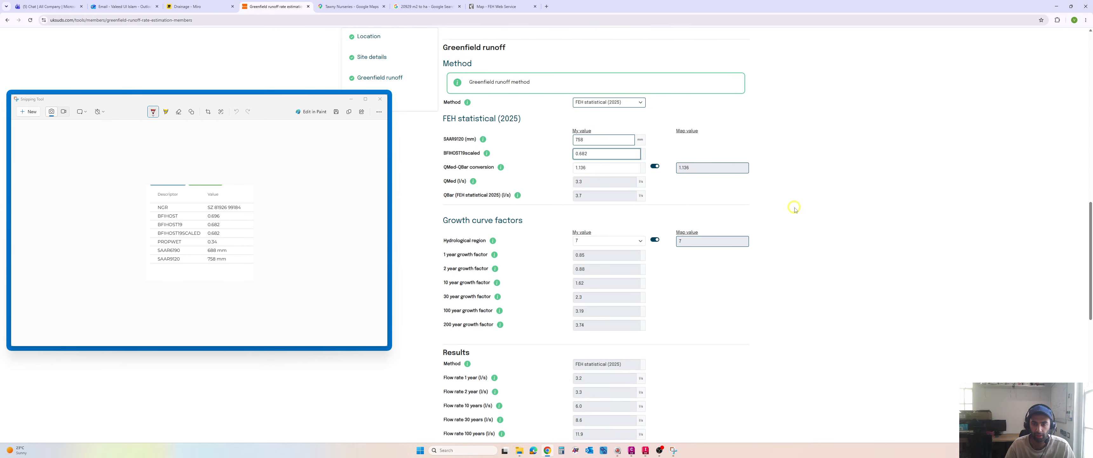
scroll(794, 208, up, 3)
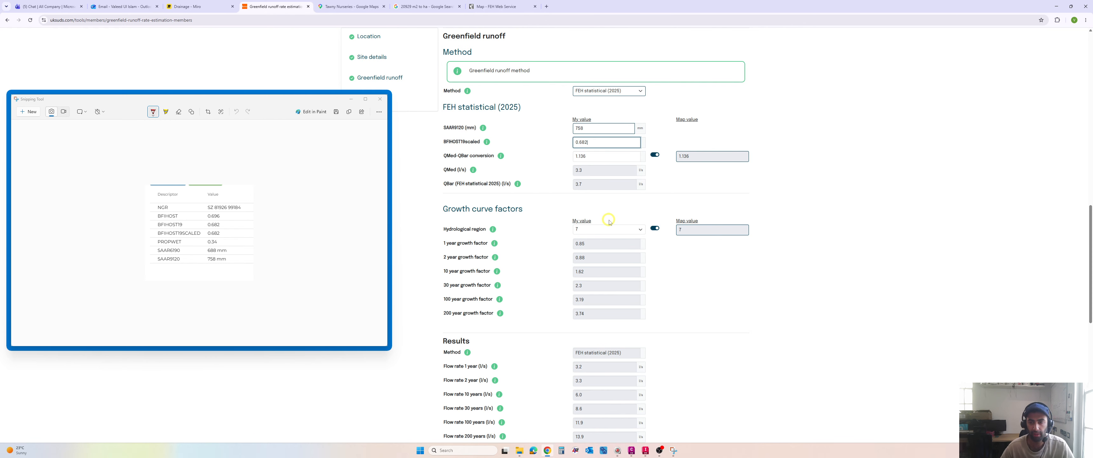
Examine the growth curve factors and flow rate results, and recheck the project, location and site details above them.
scroll(594, 242, down, 1)
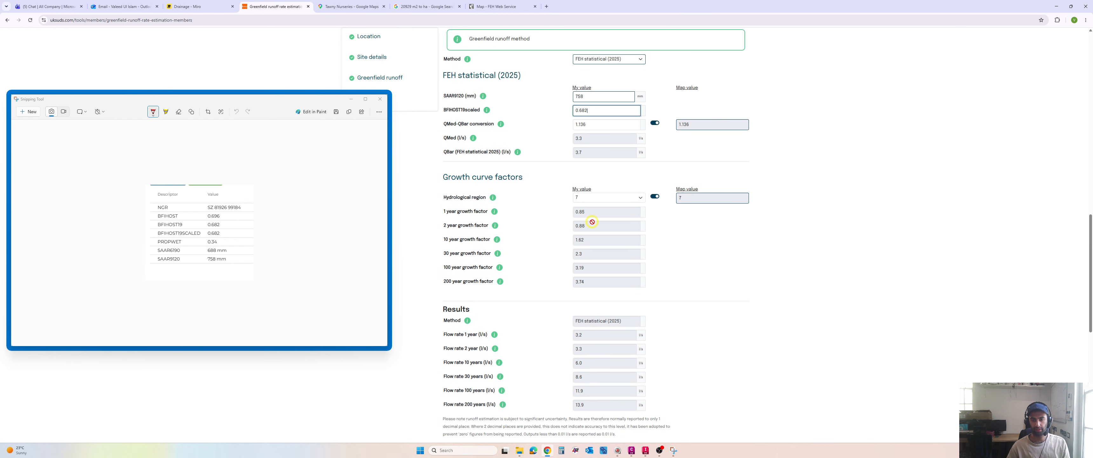
scroll(591, 226, down, 1)
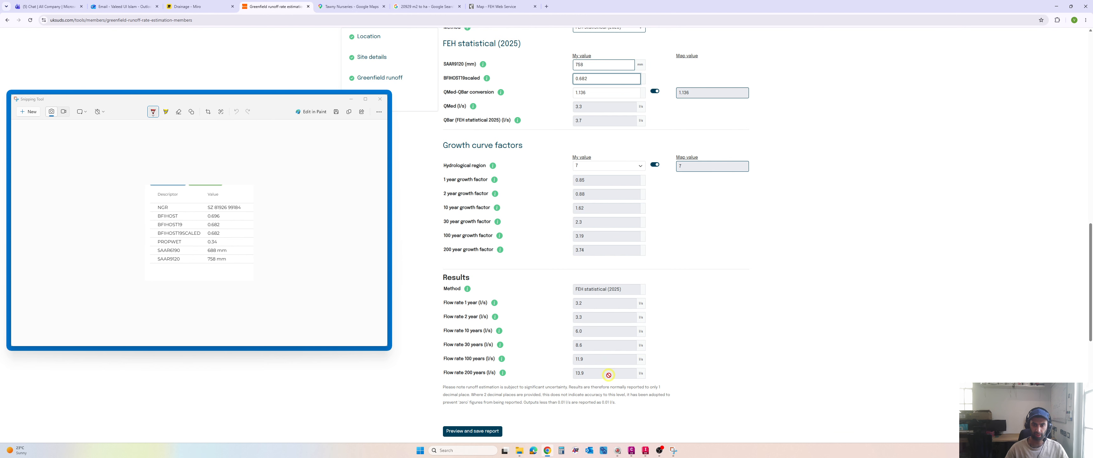
scroll(477, 316, down, 2)
scroll(479, 317, up, 2)
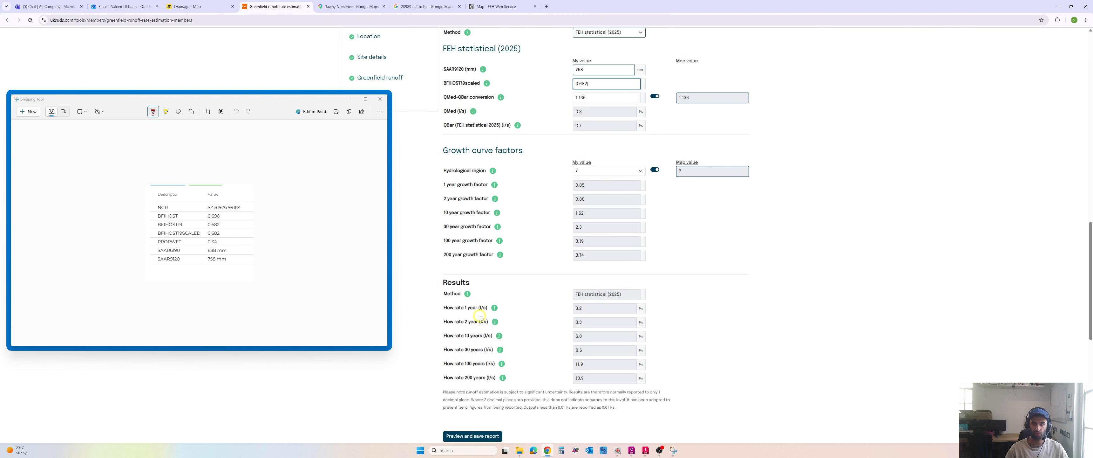
scroll(480, 317, up, 6)
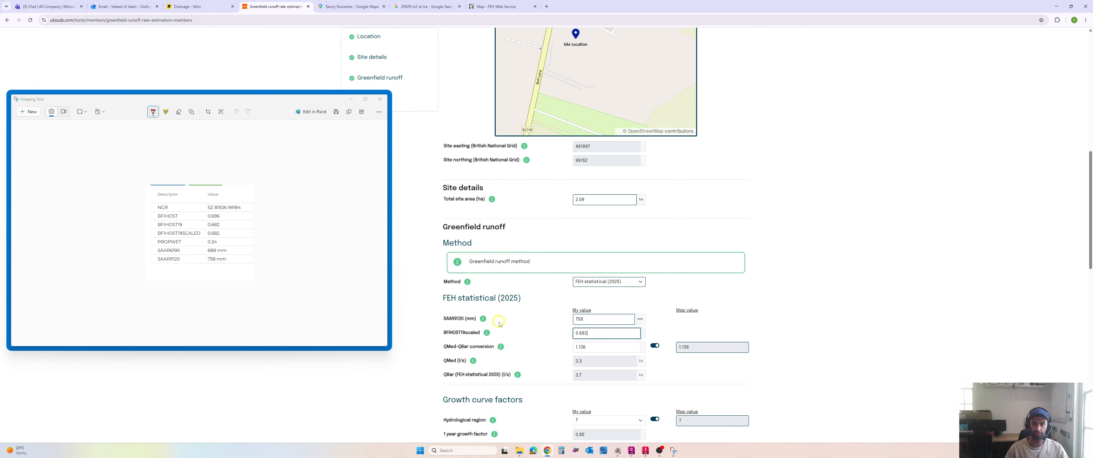
scroll(499, 323, up, 6)
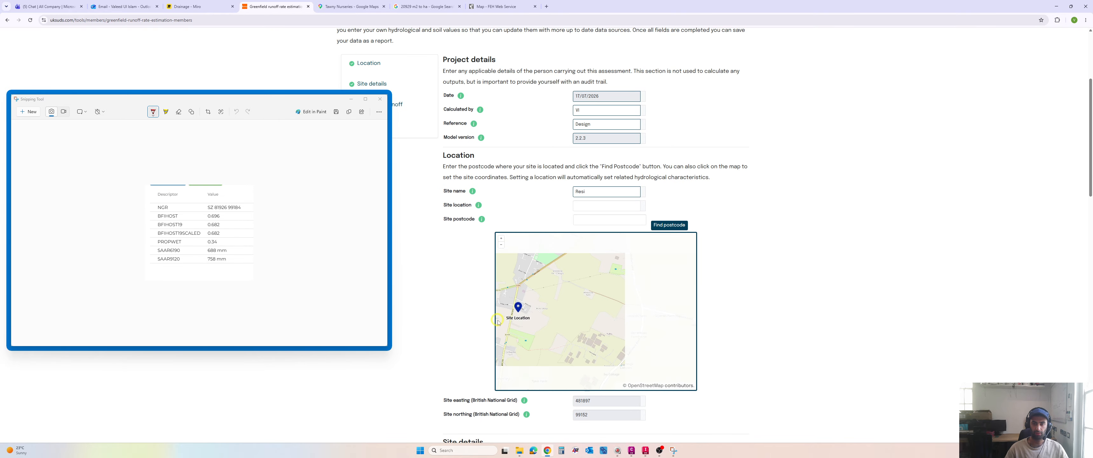
scroll(429, 323, down, 11)
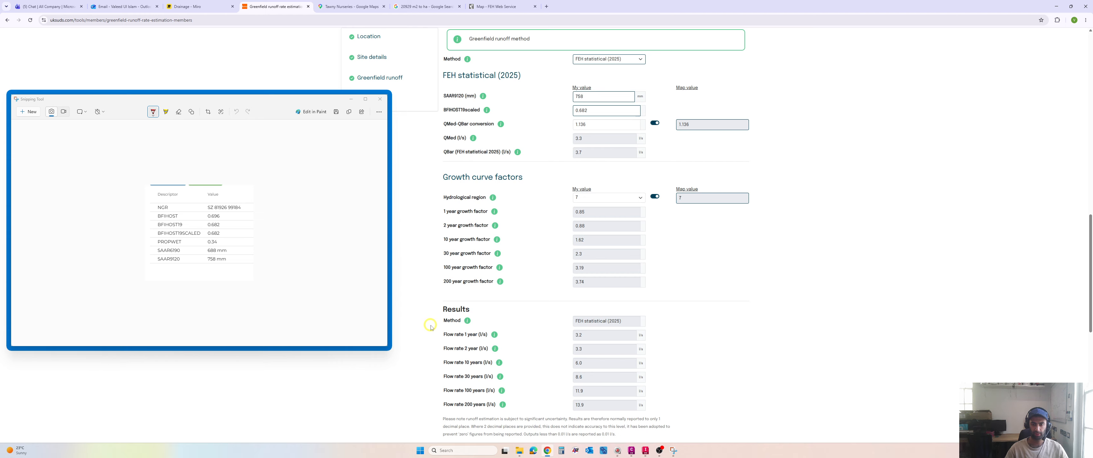
scroll(502, 290, down, 2)
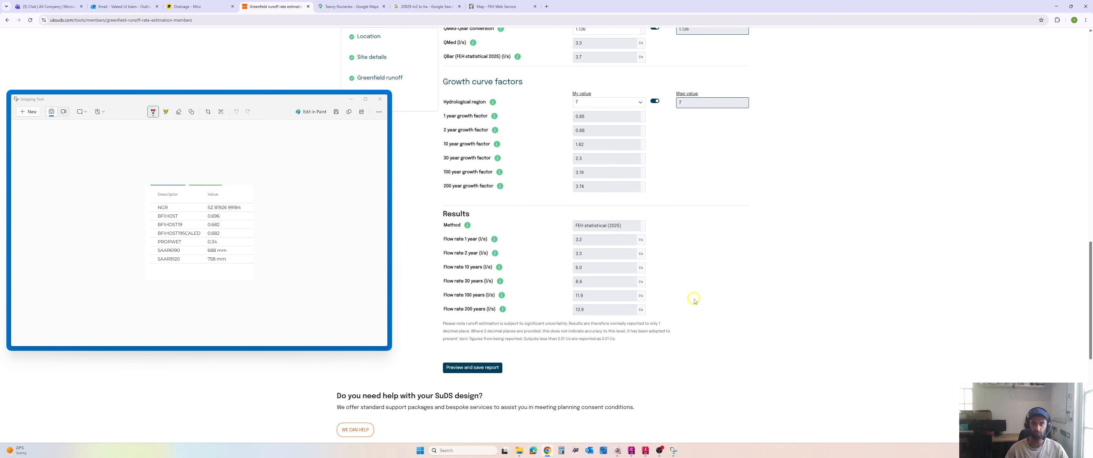
Preview the greenfield runoff report, start saving it as a PDF, and close the Snipping Tool window.
scroll(722, 322, up, 1)
click(491, 397)
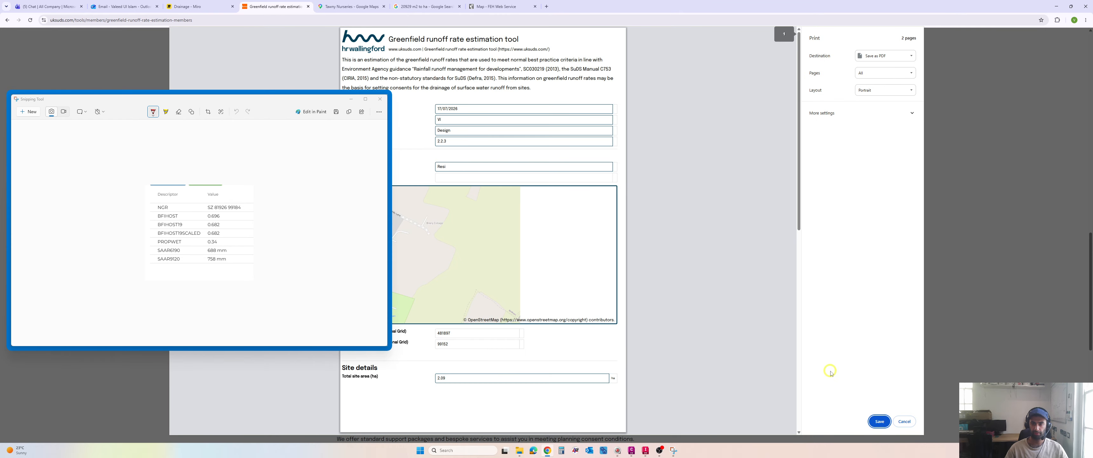
click(879, 420)
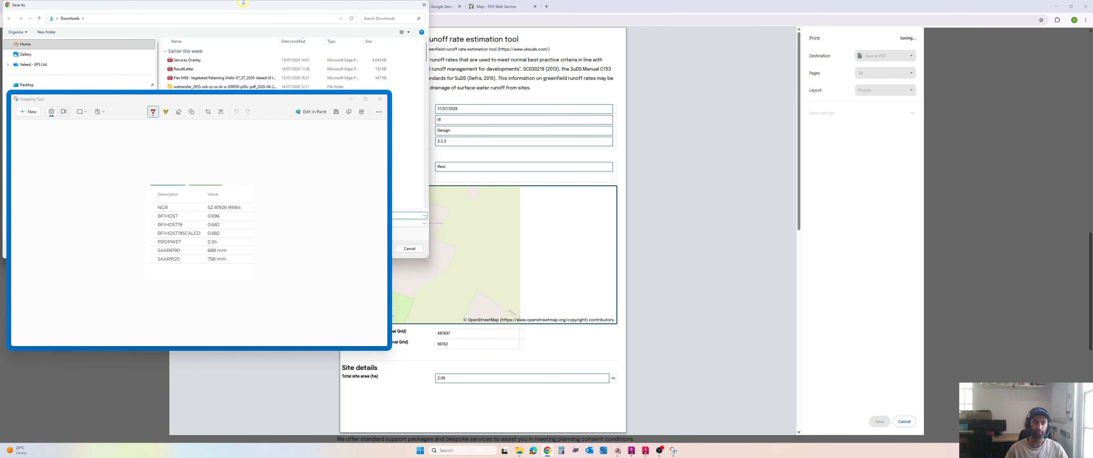
click(380, 98)
Save the report PDF in the Project Info folder of tawney Nurseries on Local Disk (C:), keeping the suggested file name.
scroll(82, 163, down, 3)
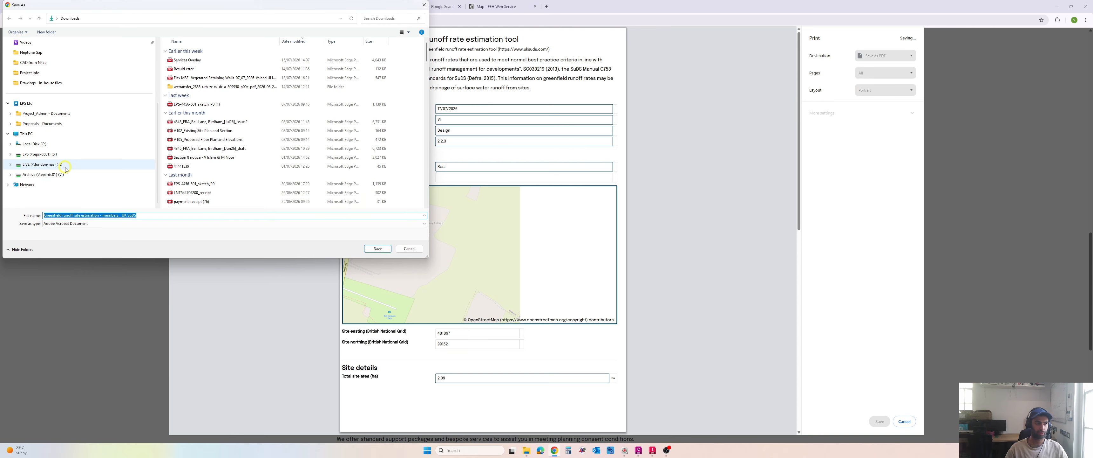
click(34, 144)
double_click(199, 97)
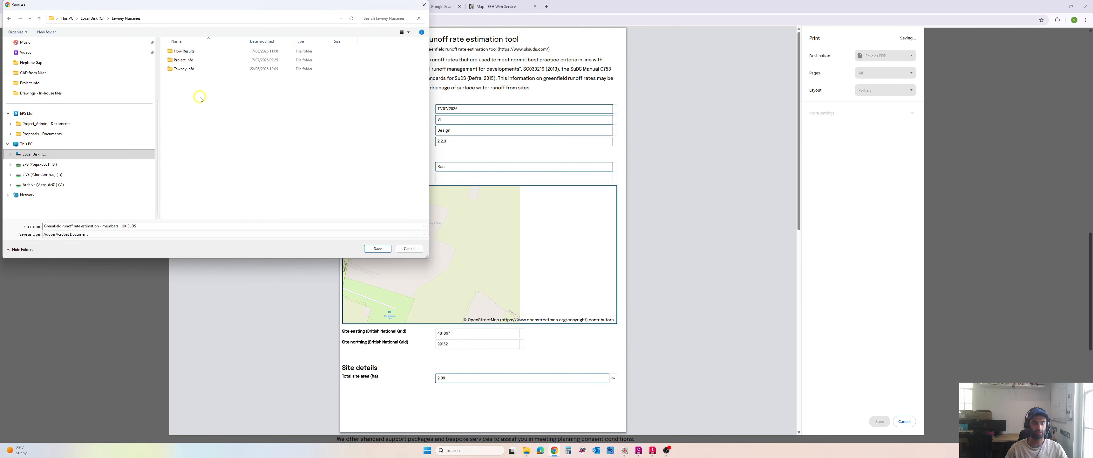
double_click(198, 61)
click(198, 225)
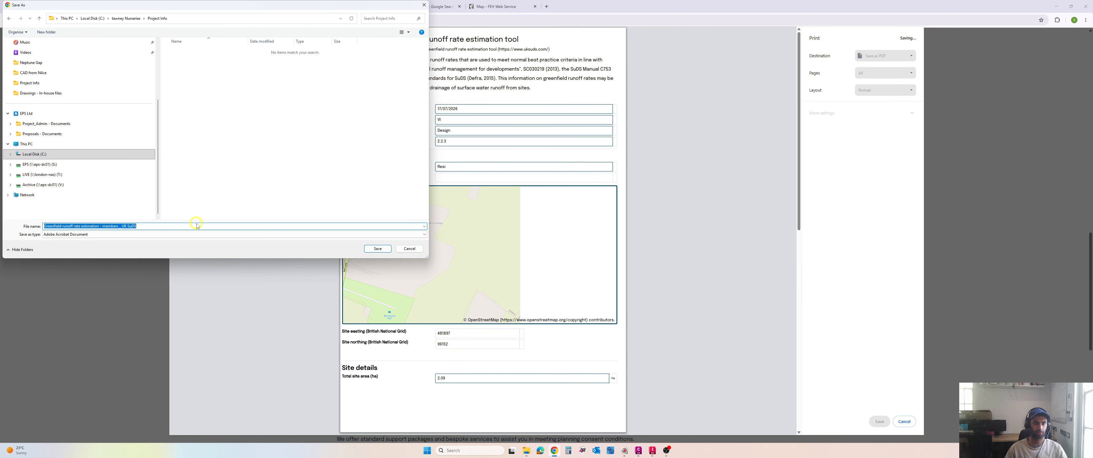
click(377, 248)
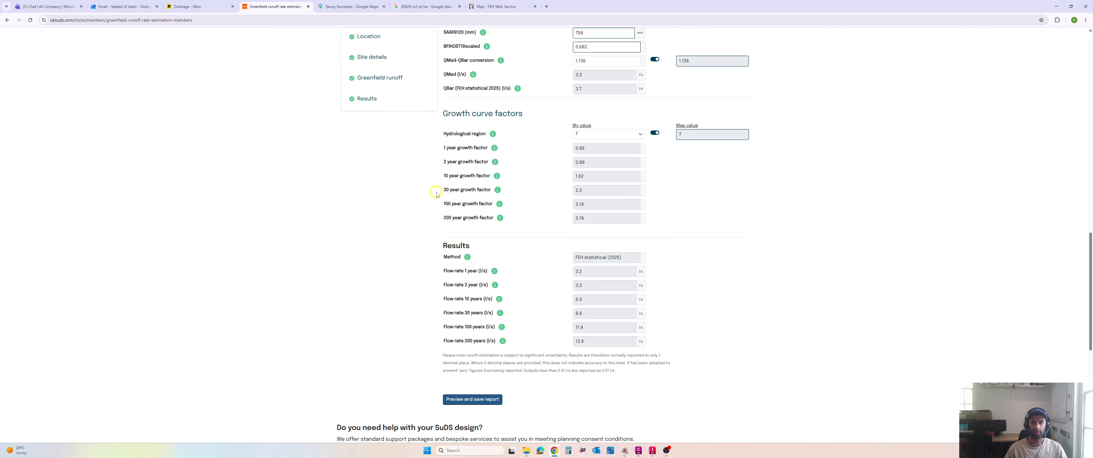
Switch to the Miro board and draw ticks beside Predevelopment Calcs and FEH Data Download with the pen.
scroll(435, 191, down, 2)
click(199, 7)
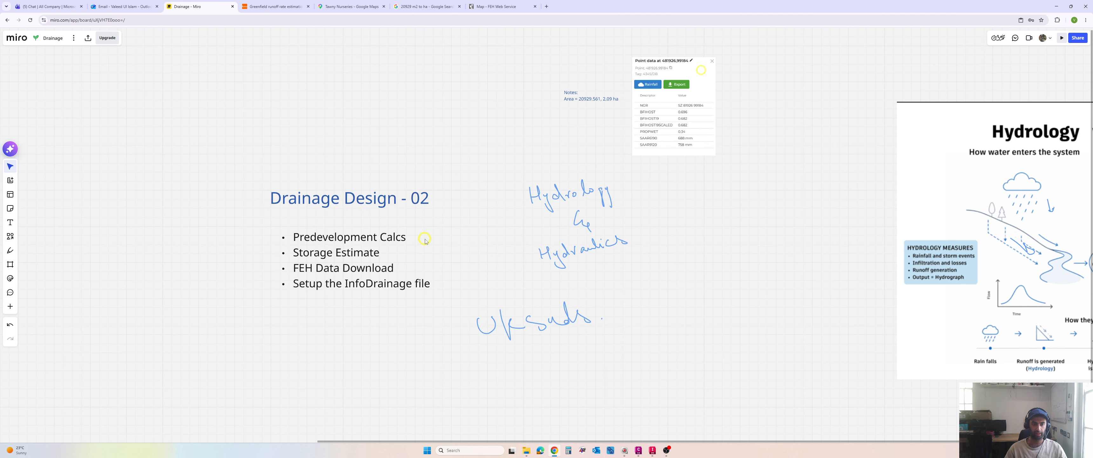
key(p)
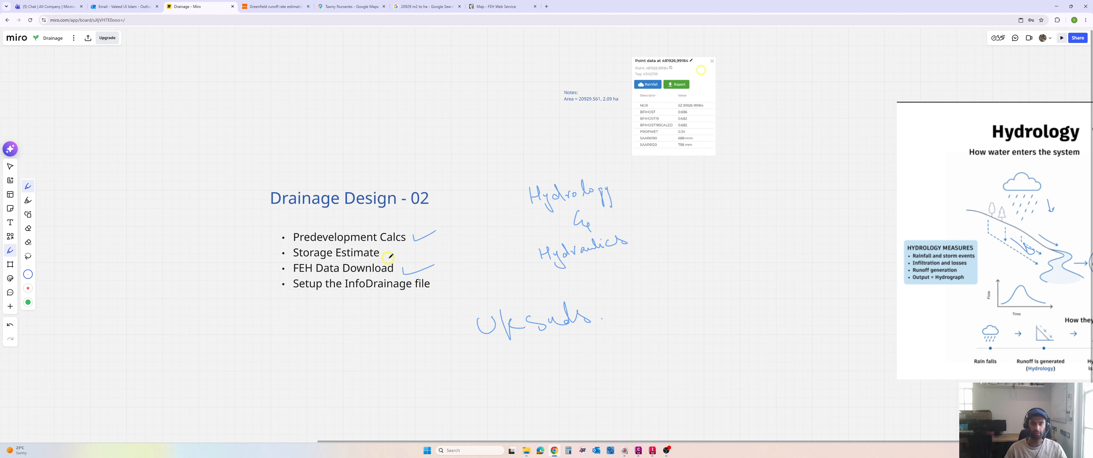
drag(392, 258, 397, 259)
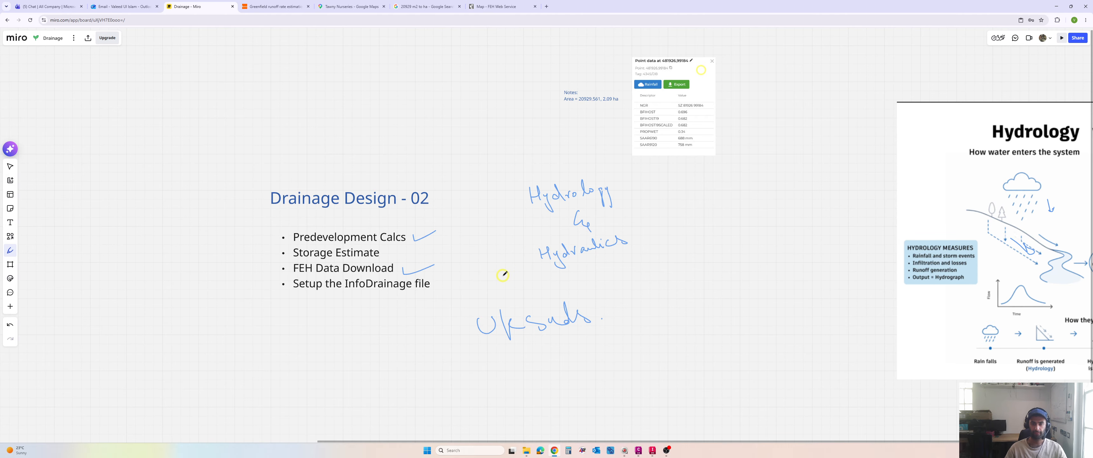
key(v)
Return to the UK SuDS form and examine the QMed, QBar and greenfield flow rate results again.
click(278, 7)
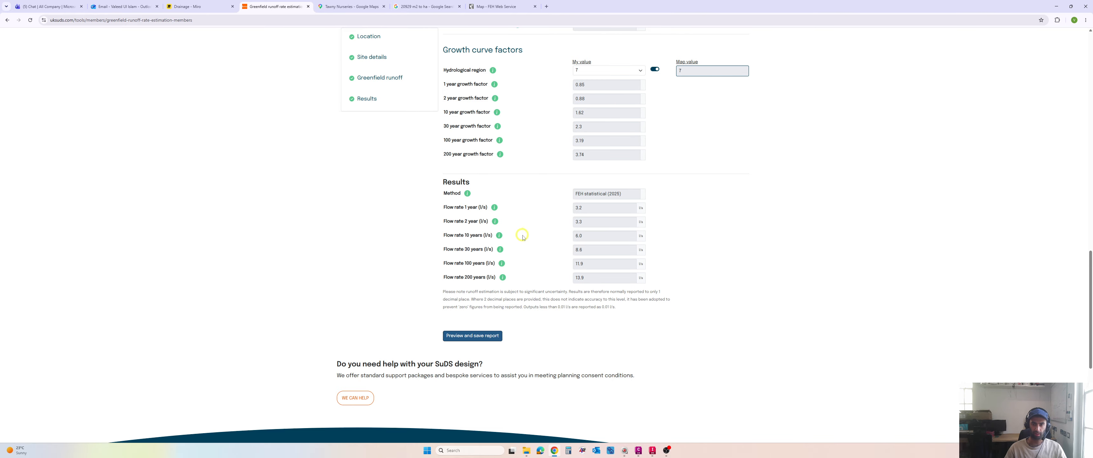
scroll(622, 245, up, 2)
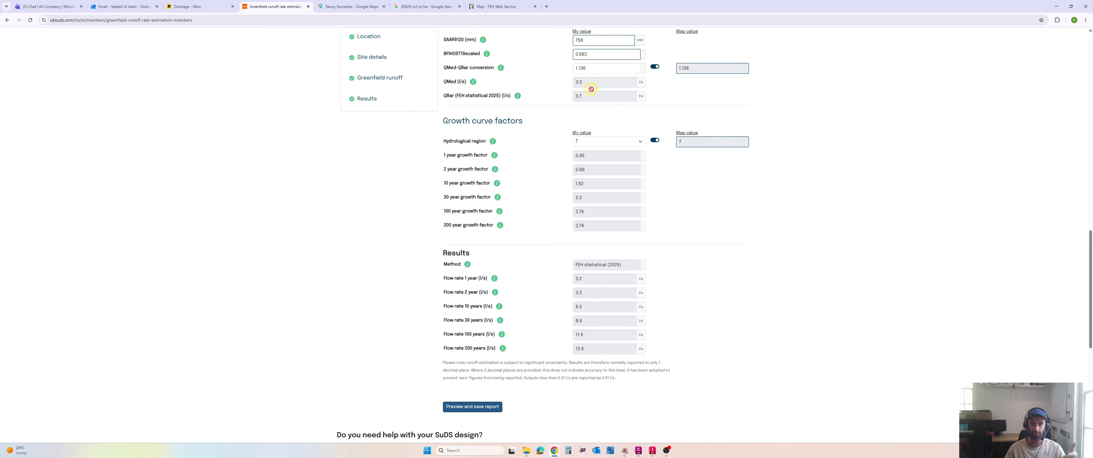
scroll(594, 178, up, 2)
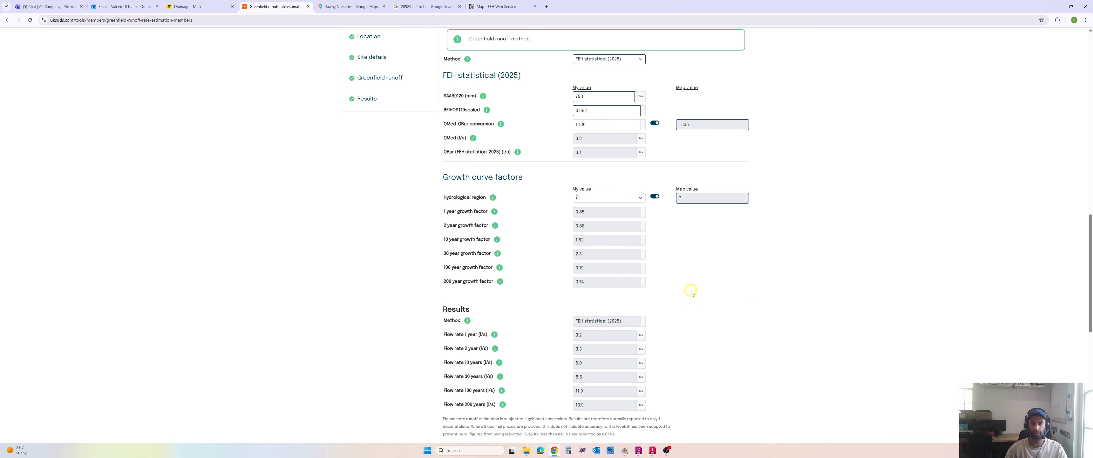
Switch to InfoDrainage and add an FEH design storm in the Rainfall Manager.
click(653, 451)
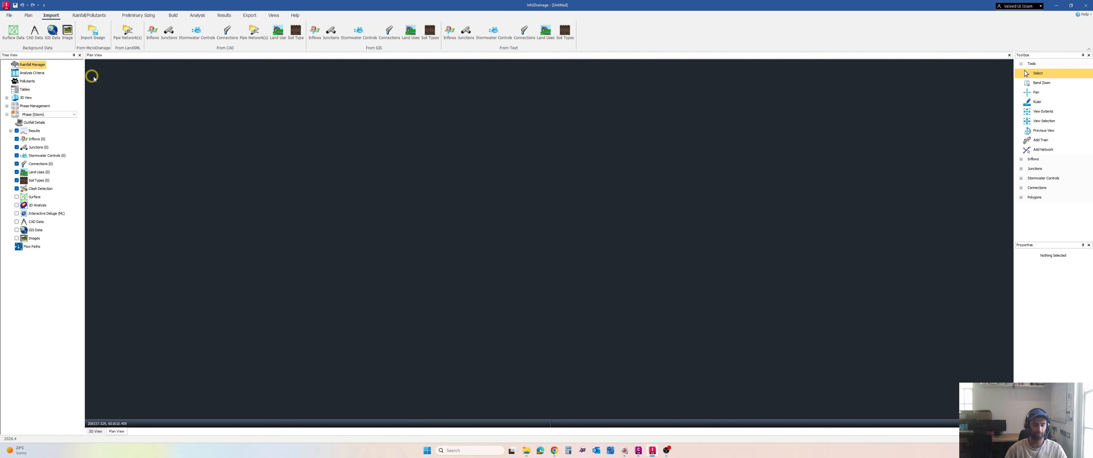
key(ctrl+2)
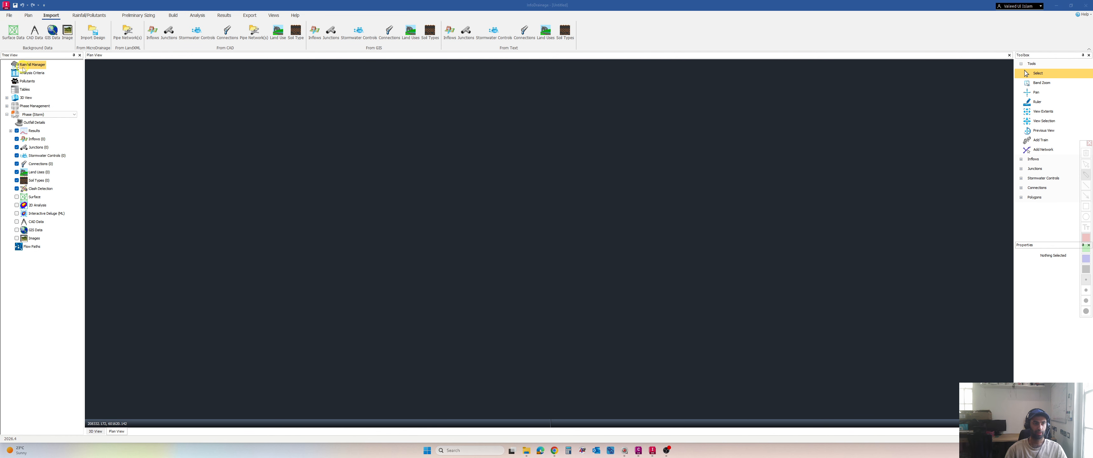
mouse_move(14, 69)
mouse_down()
mouse_move(57, 64)
mouse_move(29, 52)
mouse_move(6, 59)
mouse_move(14, 67)
mouse_up()
key(Escape)
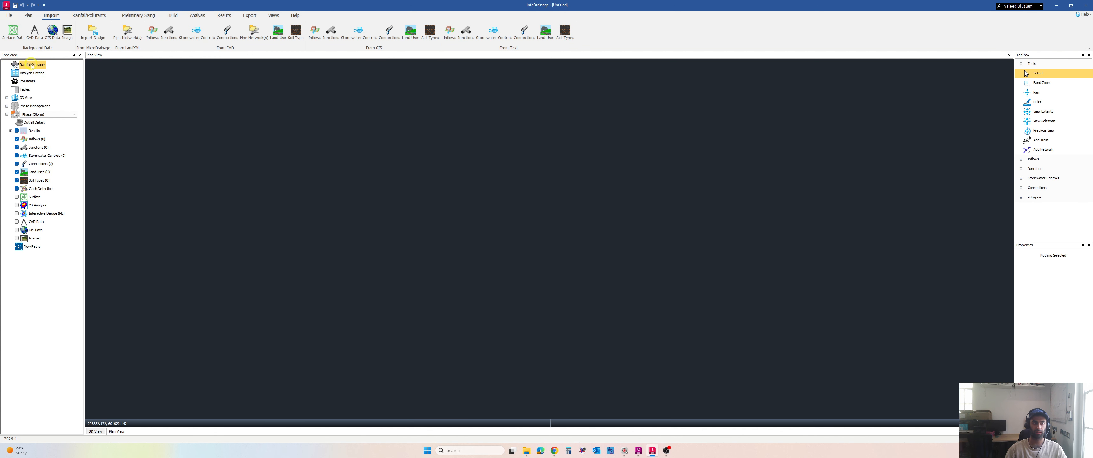
double_click(31, 66)
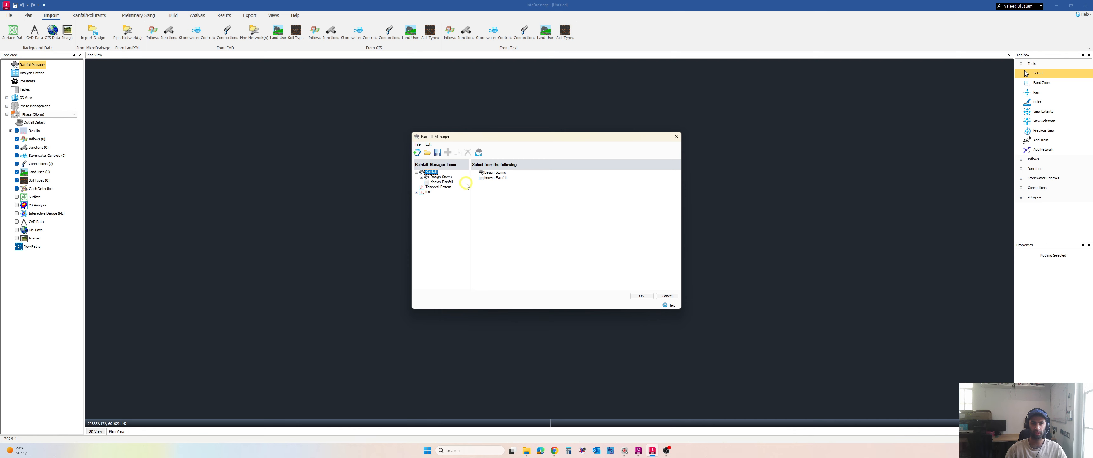
click(422, 177)
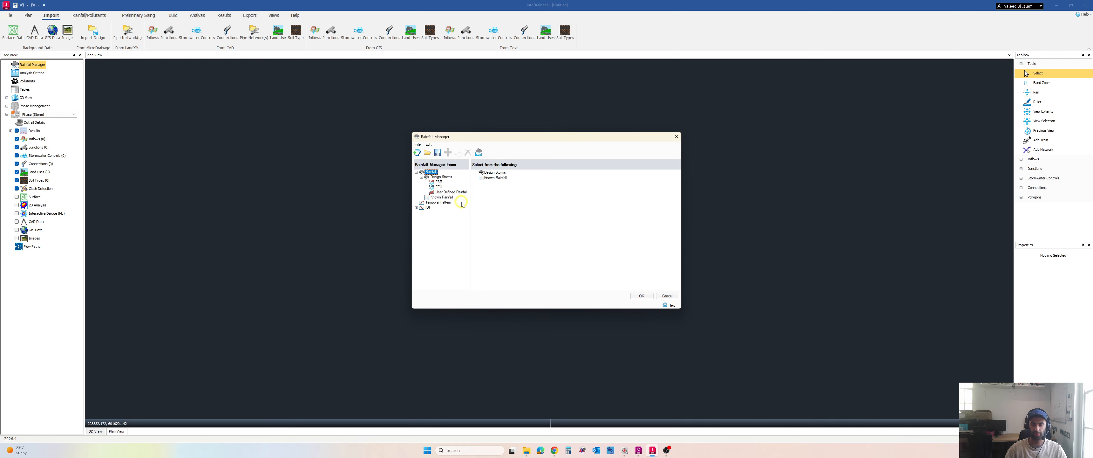
click(438, 187)
click(447, 152)
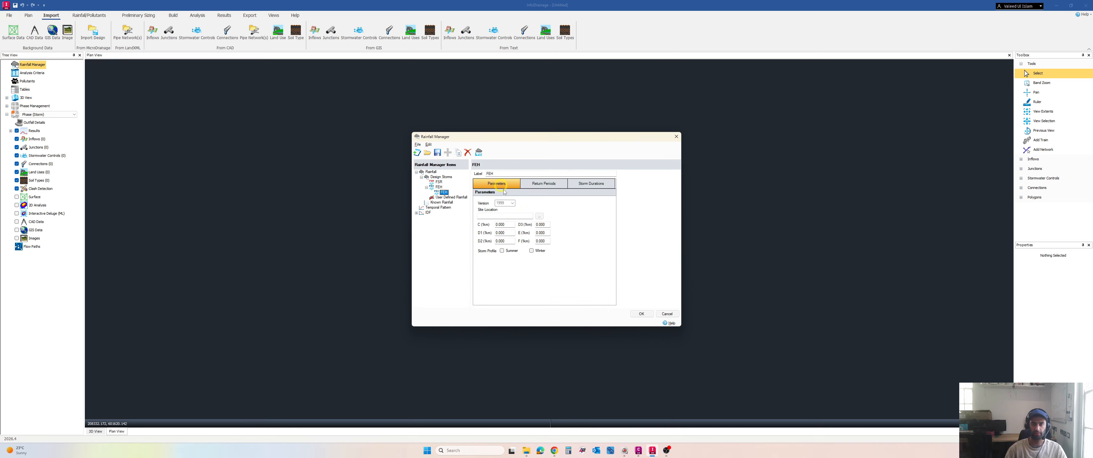
click(539, 216)
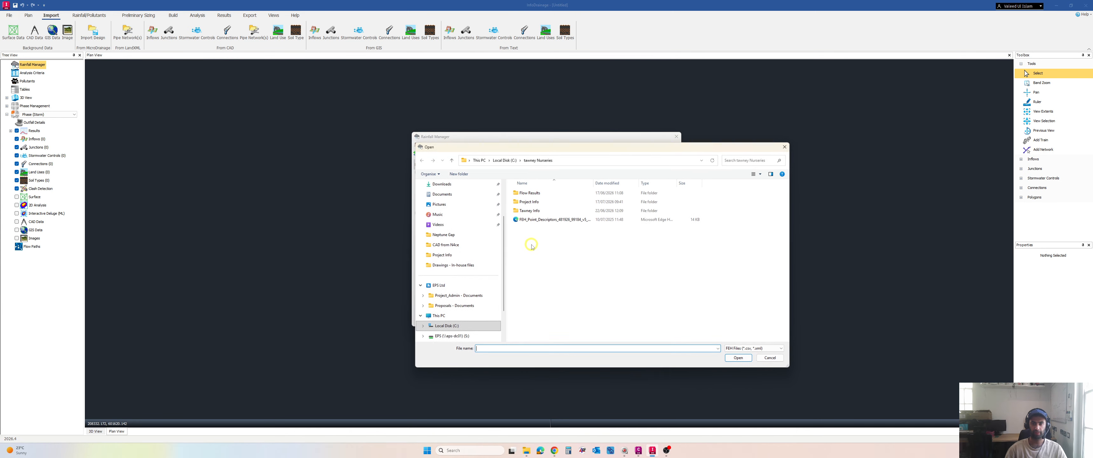
click(546, 219)
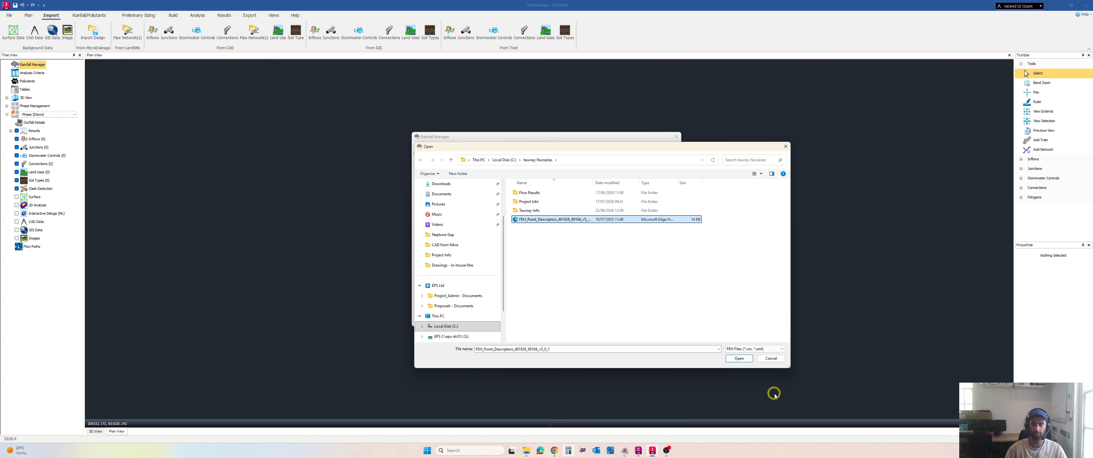
click(771, 359)
Check the point data and its export option in the FEH Web Service, and return to InfoDrainage.
click(551, 447)
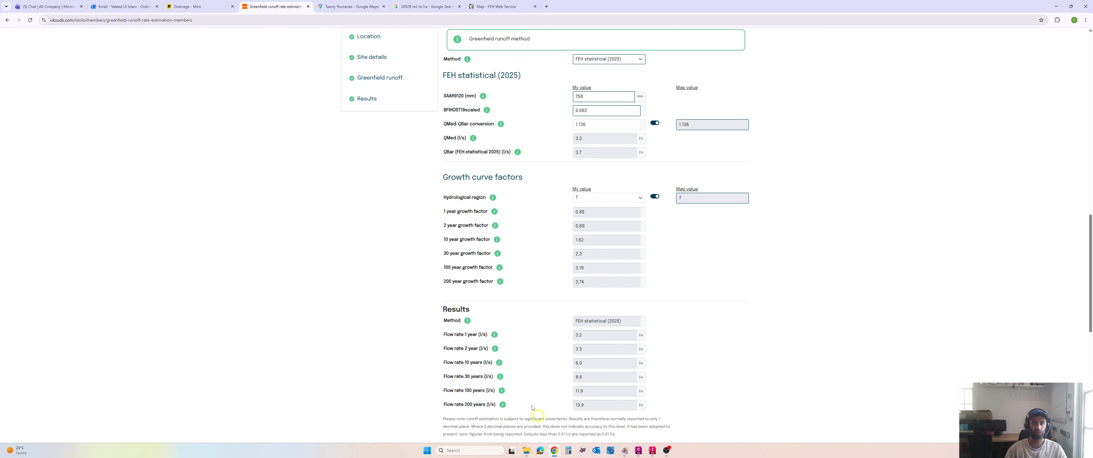
click(494, 6)
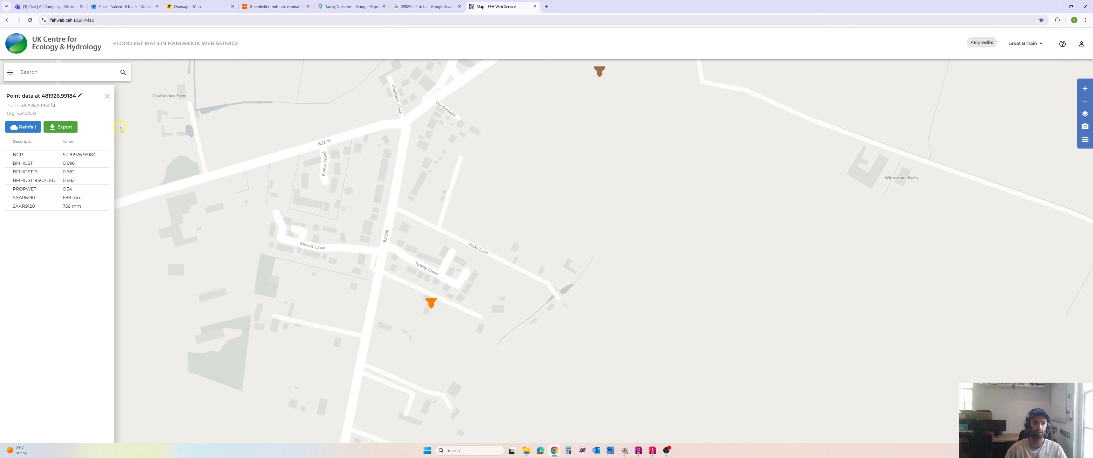
click(53, 127)
key(alt+Tab)
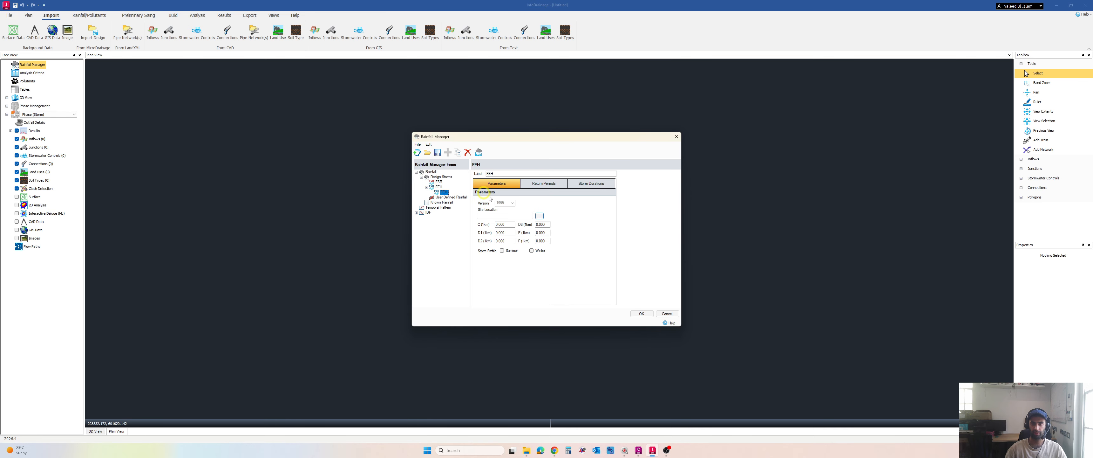
click(509, 203)
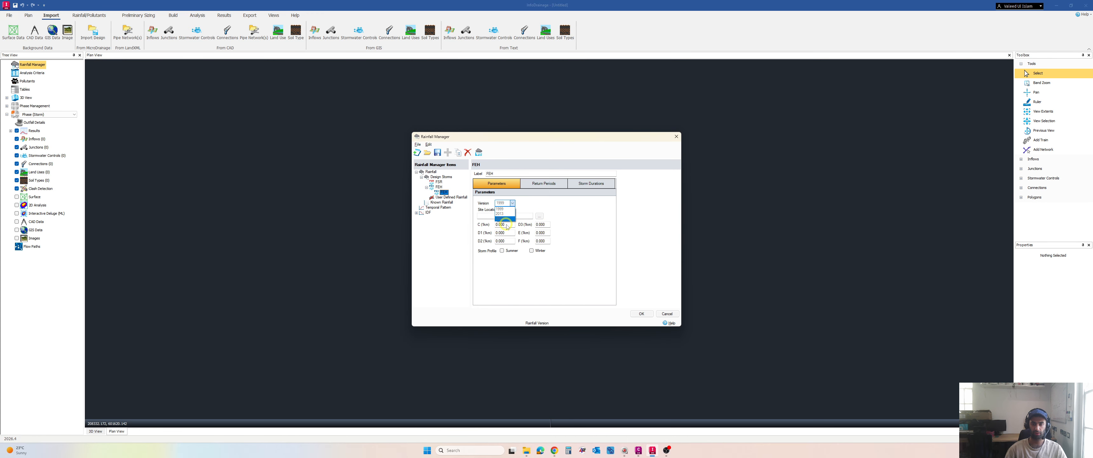
click(509, 216)
click(540, 217)
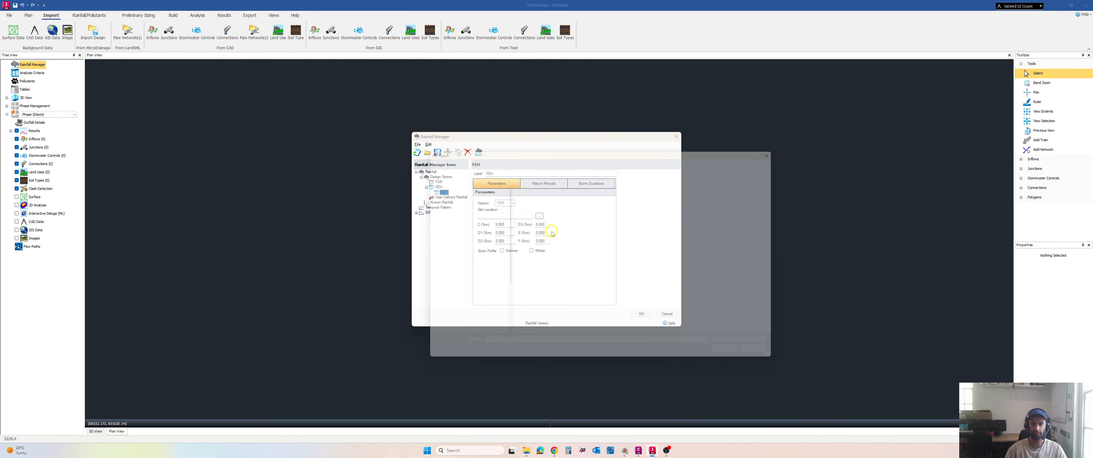
click(774, 357)
Set the FEH storm's version to 2022 and load the exported FEH_Point_Descriptors_481926_99184 file as its site location.
click(509, 204)
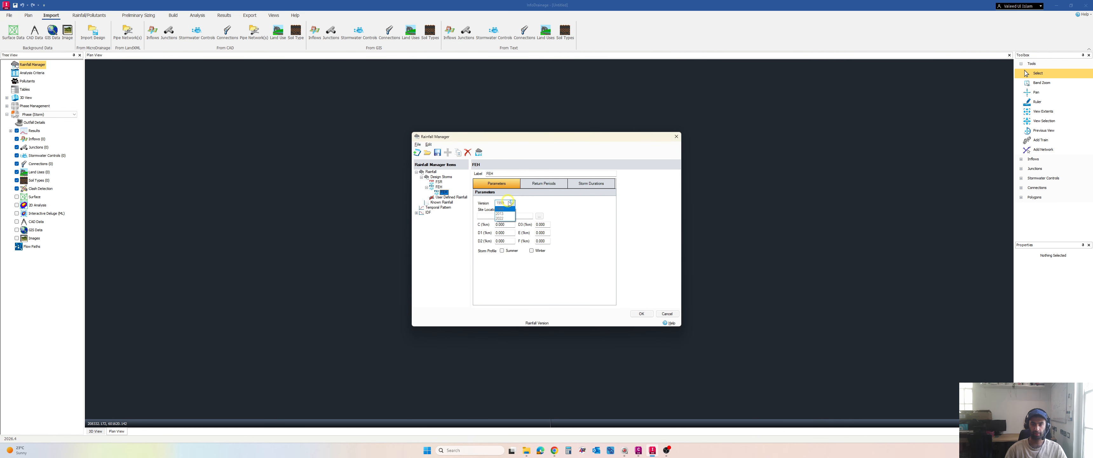
click(507, 216)
click(538, 217)
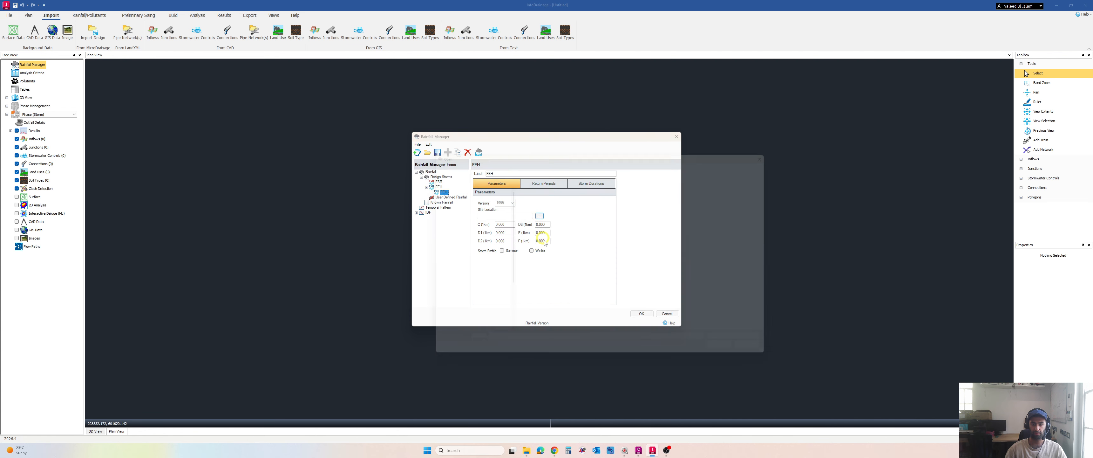
double_click(547, 220)
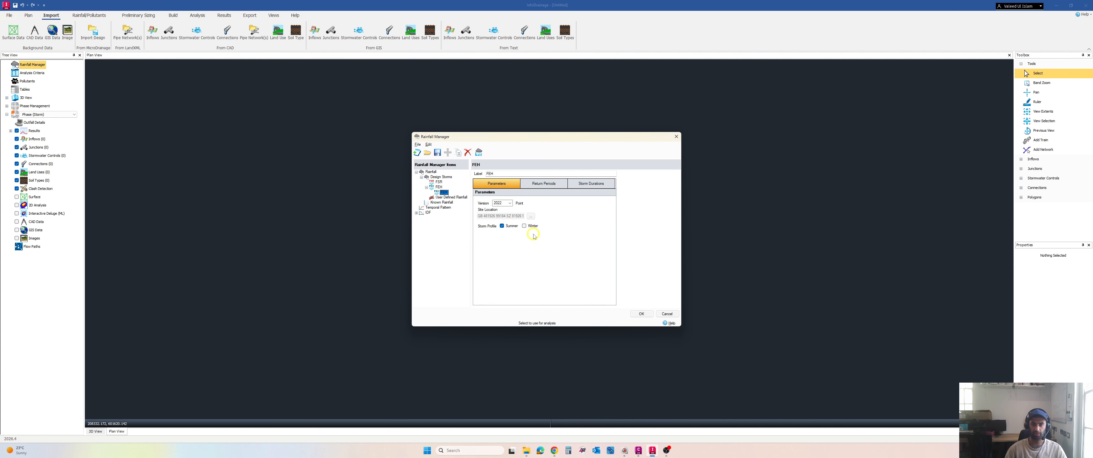
Set the FEH storm's first return period to 2 years and add an enabled 30-year return period.
click(543, 183)
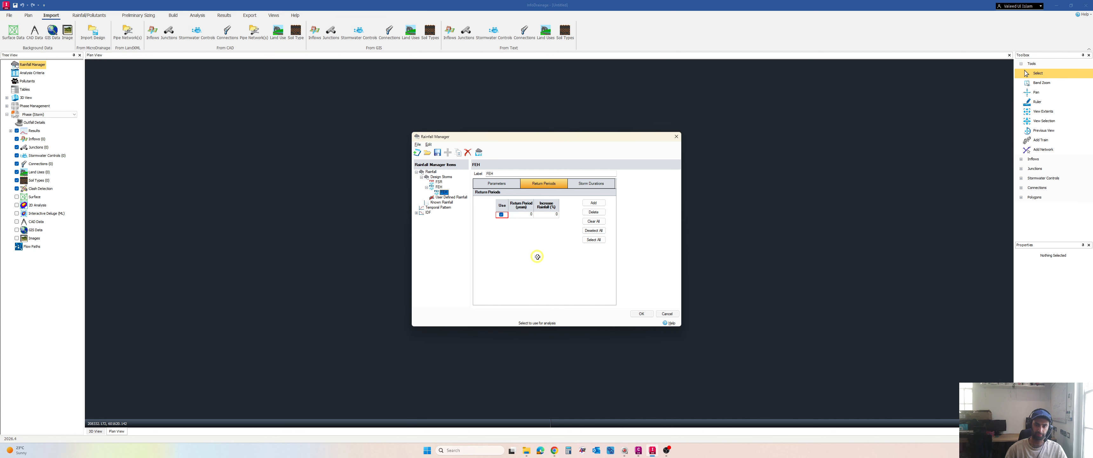
click(527, 215)
click(527, 215)
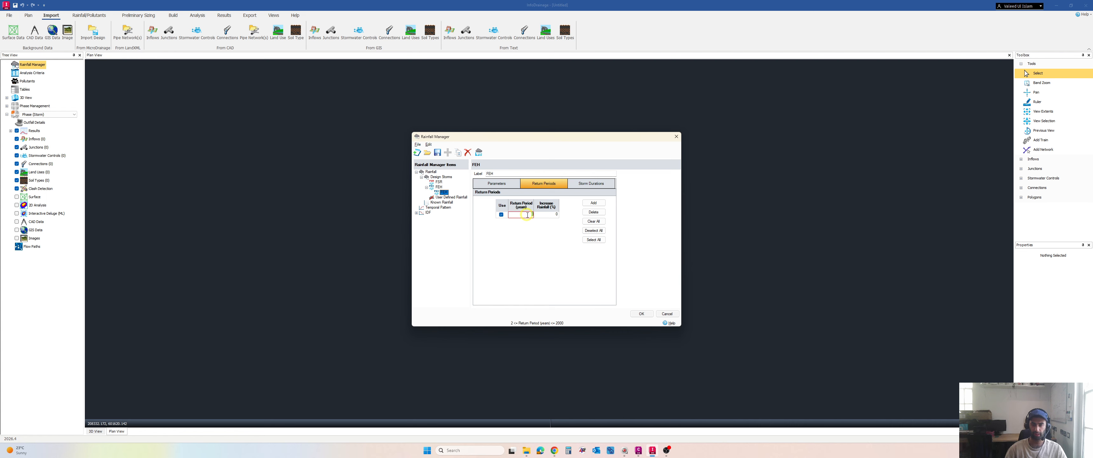
text(3)
click(593, 203)
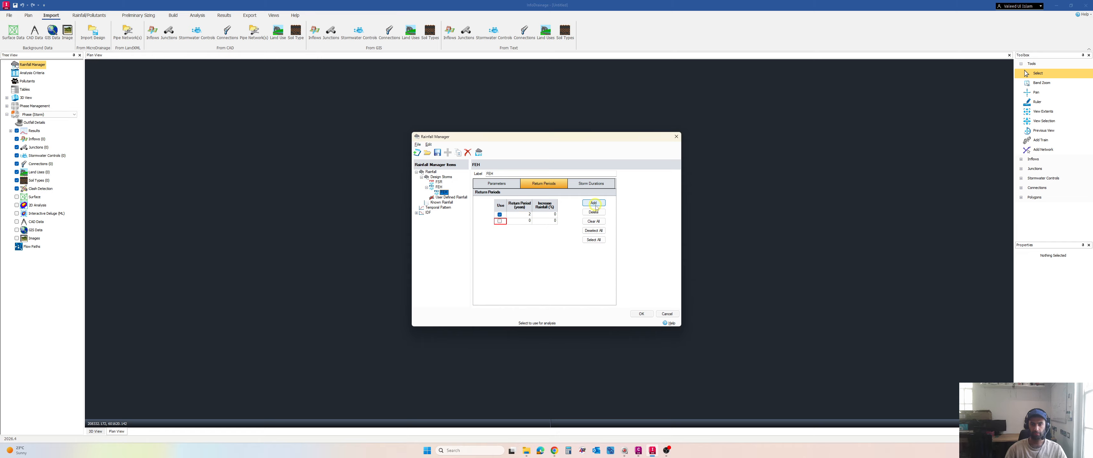
click(500, 222)
click(514, 221)
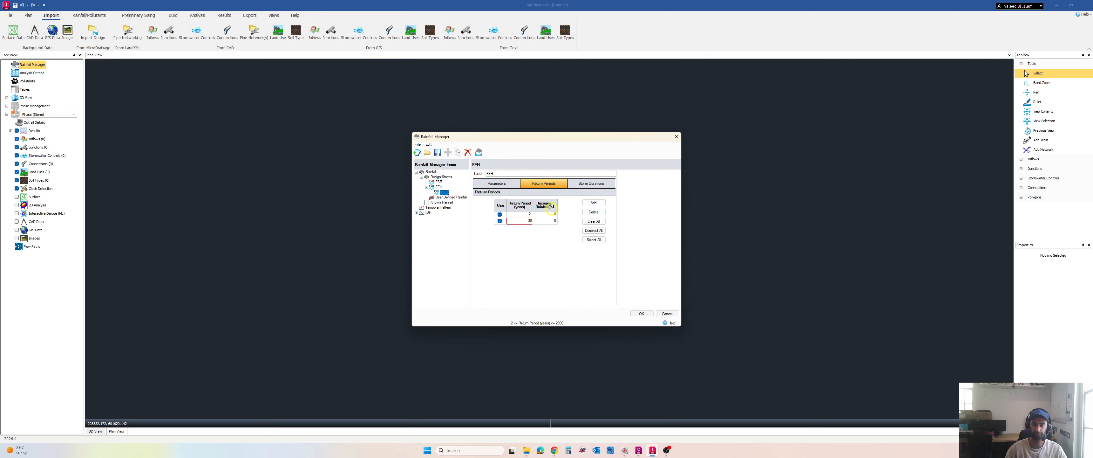
Add another enabled 30-year return period with a 40% rainfall increase.
click(594, 203)
click(504, 227)
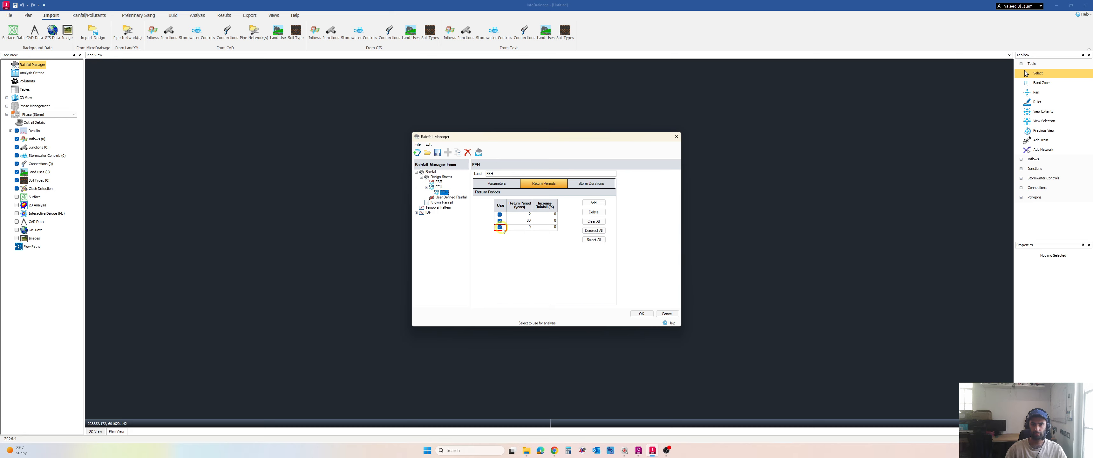
click(513, 228)
text(3)
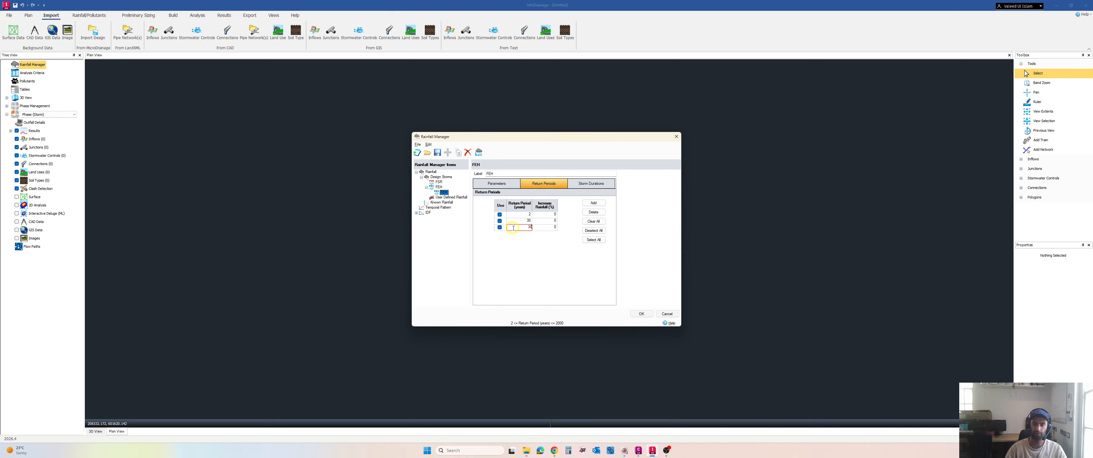
text(0)
key(Tab)
text(40)
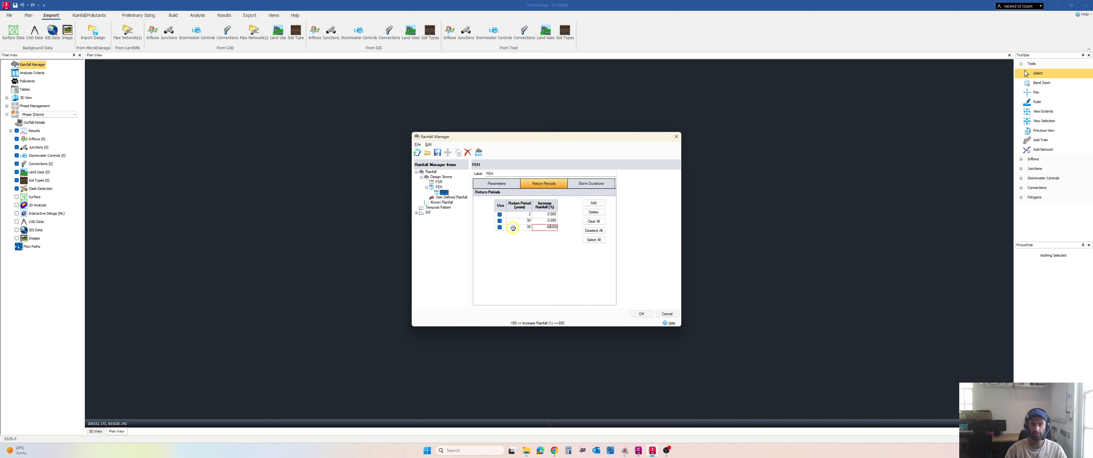
Add an enabled 100-year return period without a rainfall increase, plus one more enabled return period row.
click(593, 203)
click(500, 233)
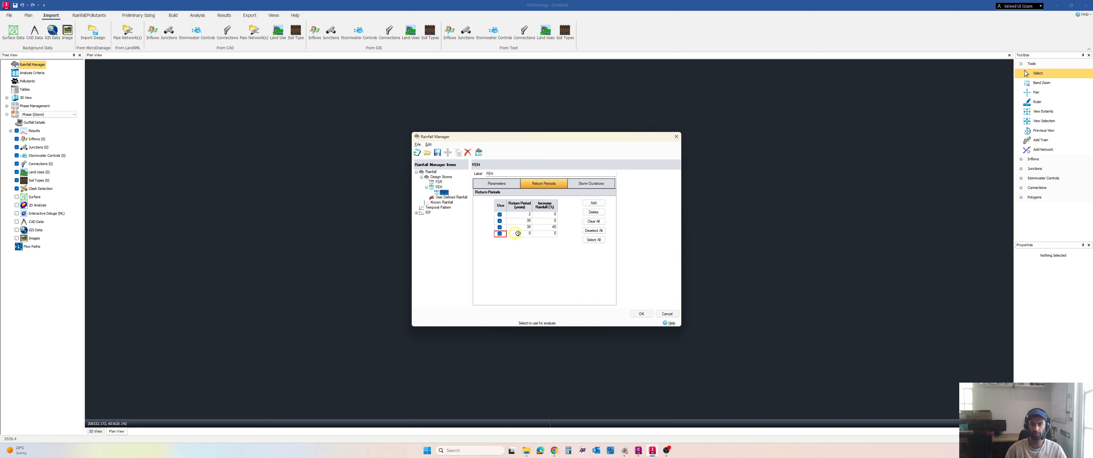
click(526, 233)
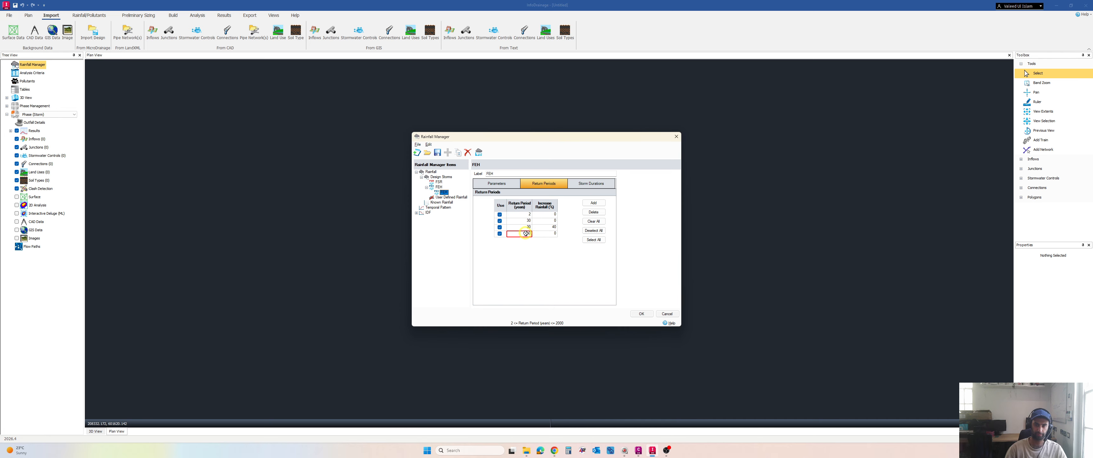
key(BackSpace)
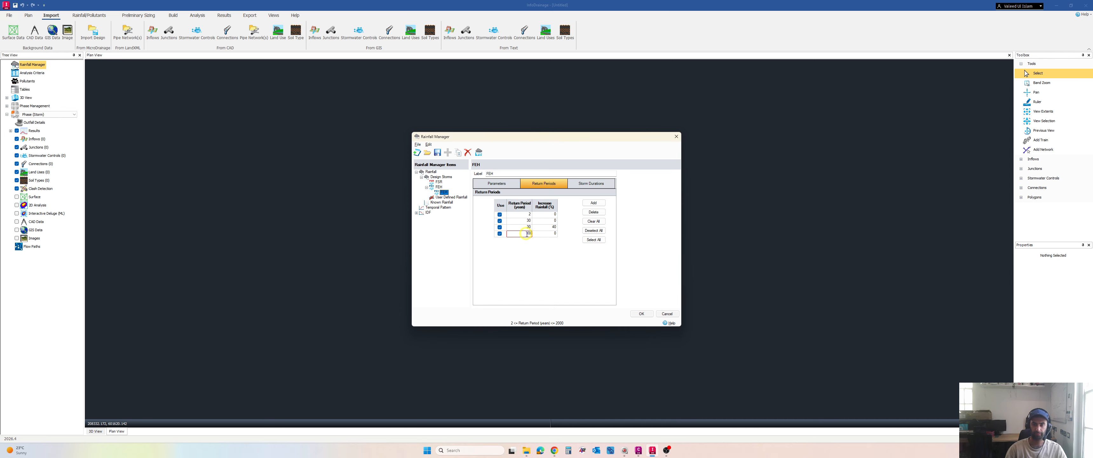
text(100)
click(594, 203)
click(500, 240)
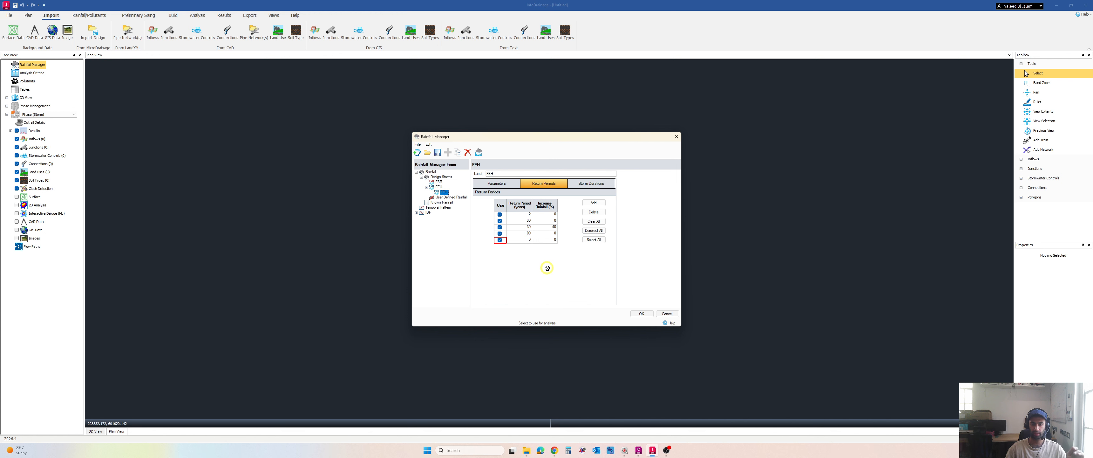
key(ctrl+shift+d)
mouse_move(810, 163)
mouse_down()
mouse_move(808, 183)
mouse_move(876, 153)
mouse_up()
click(825, 164)
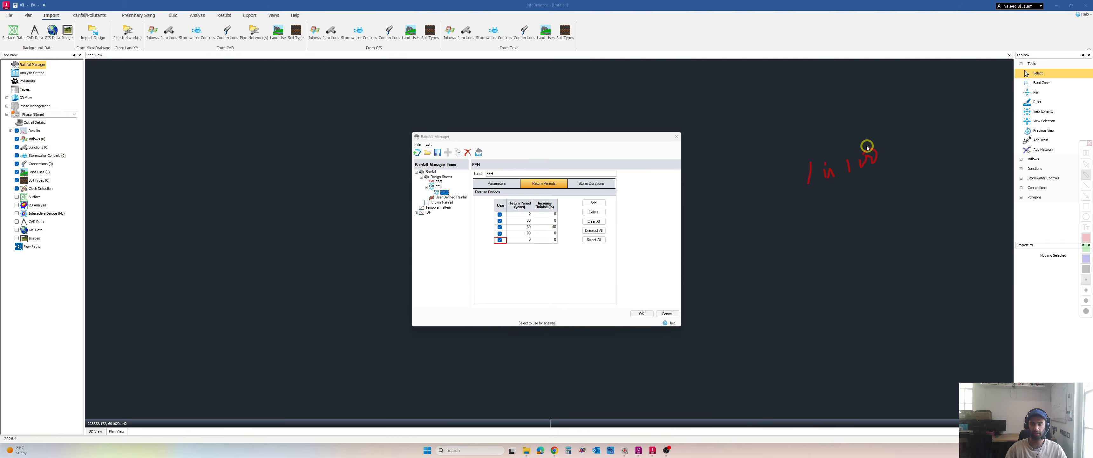
mouse_move(800, 177)
mouse_down()
mouse_move(818, 168)
mouse_move(801, 157)
mouse_up()
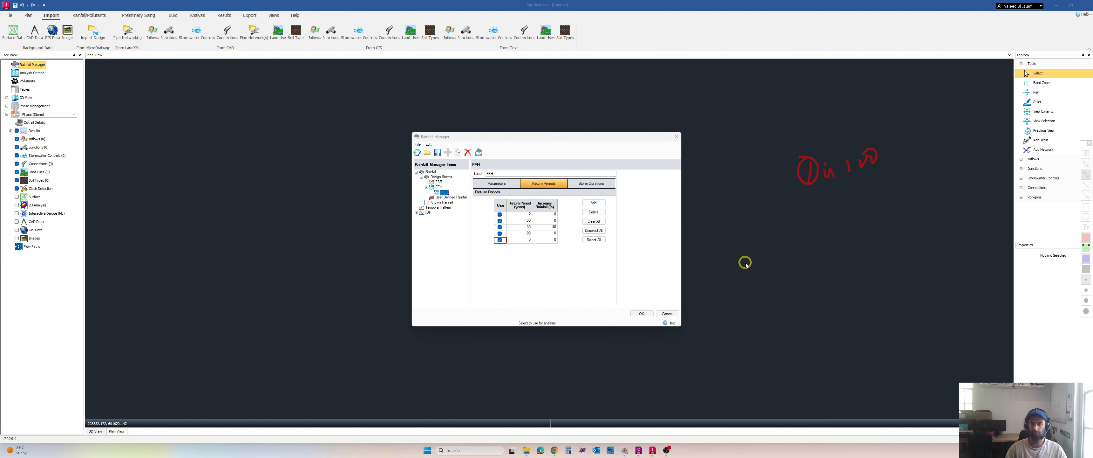
drag(769, 229, 802, 238)
mouse_move(811, 222)
mouse_down()
mouse_move(819, 227)
mouse_move(810, 235)
mouse_up()
mouse_move(824, 221)
mouse_down()
mouse_move(827, 232)
mouse_move(835, 226)
mouse_up()
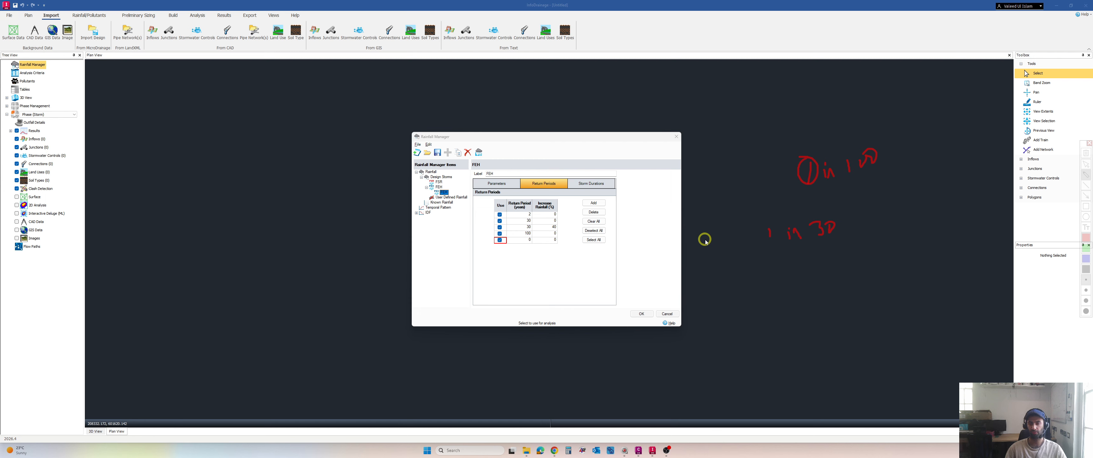
Set the last return period row to 100 years with a 45% rainfall increase.
click(521, 240)
text(100)
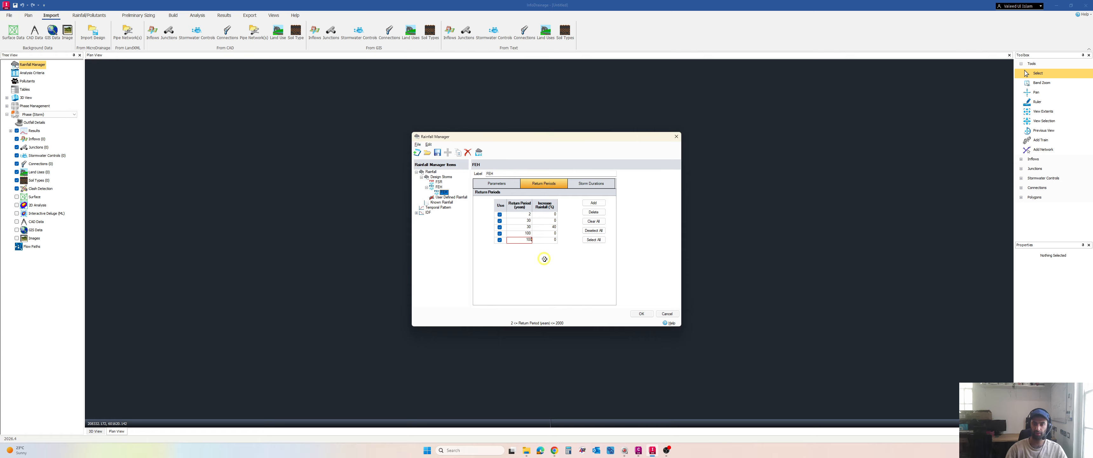
click(547, 240)
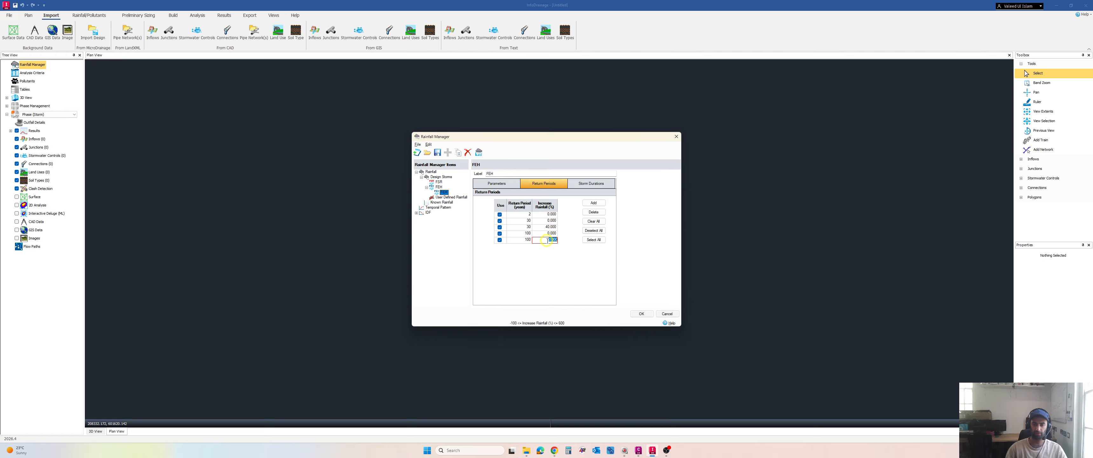
text(45)
key(Tab)
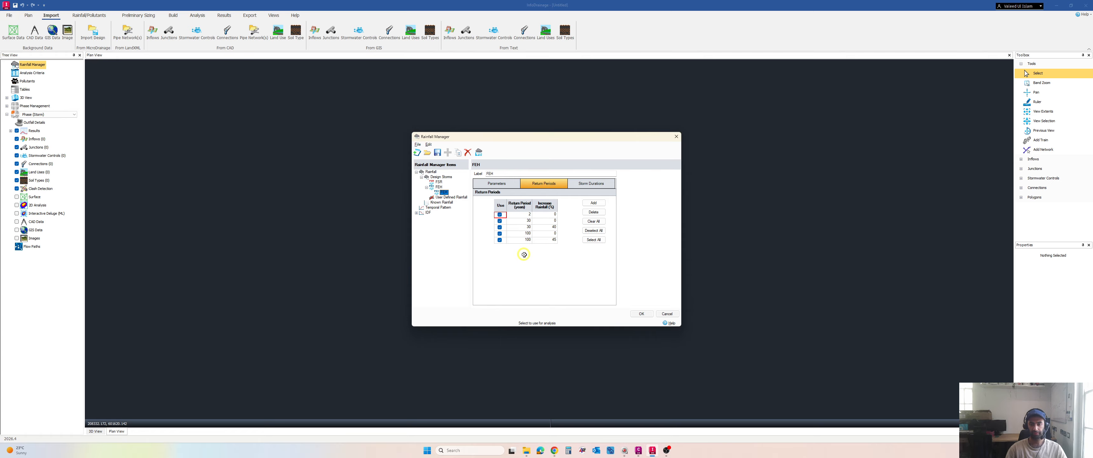
Apply the default storm durations to the FEH storm, review its parameters and accept the rainfall settings.
click(591, 183)
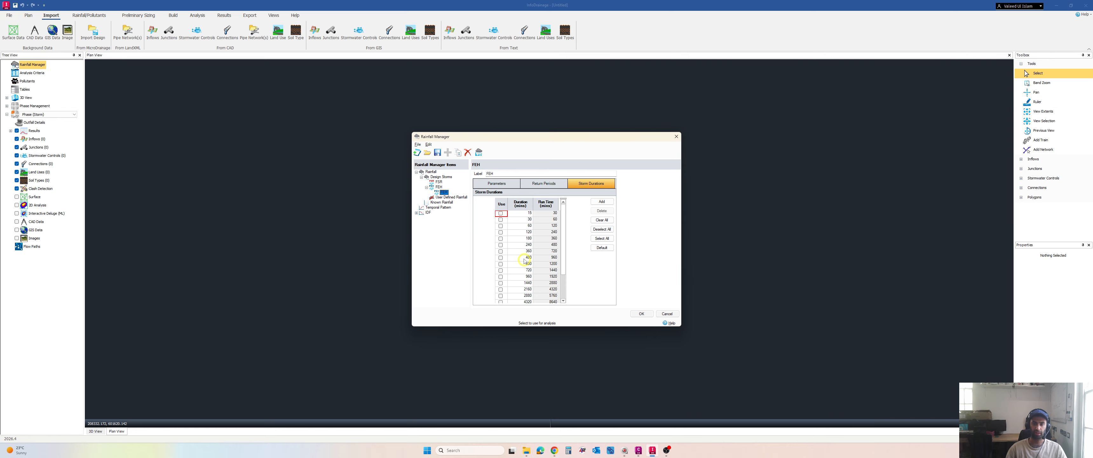
click(607, 239)
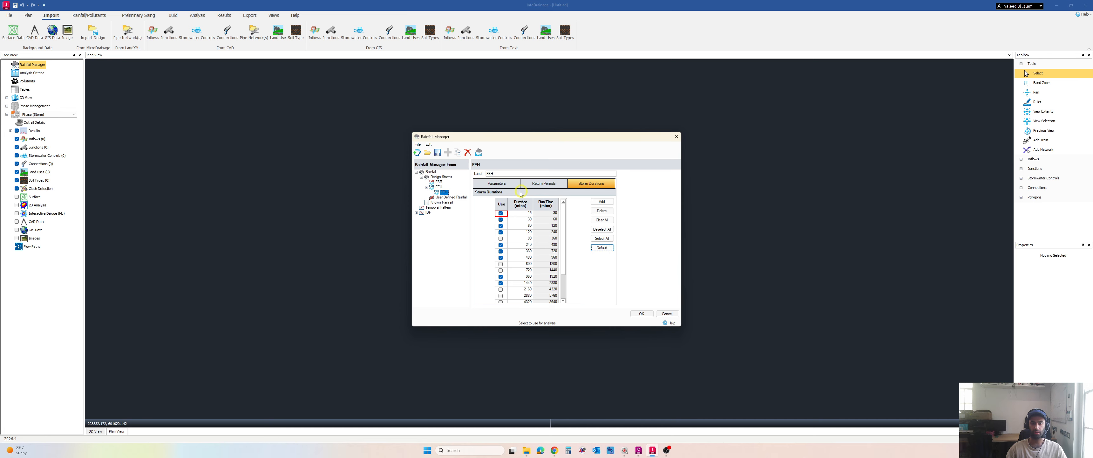
click(506, 187)
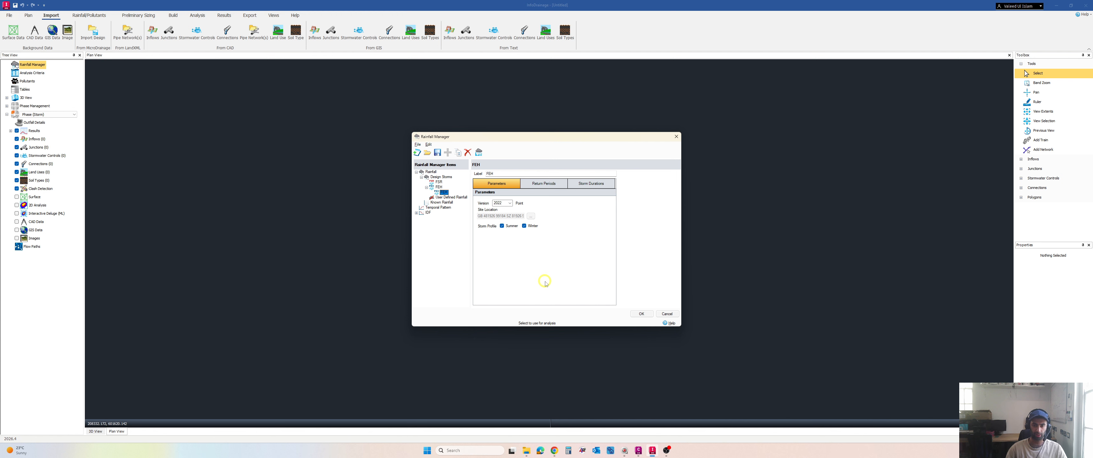
click(642, 313)
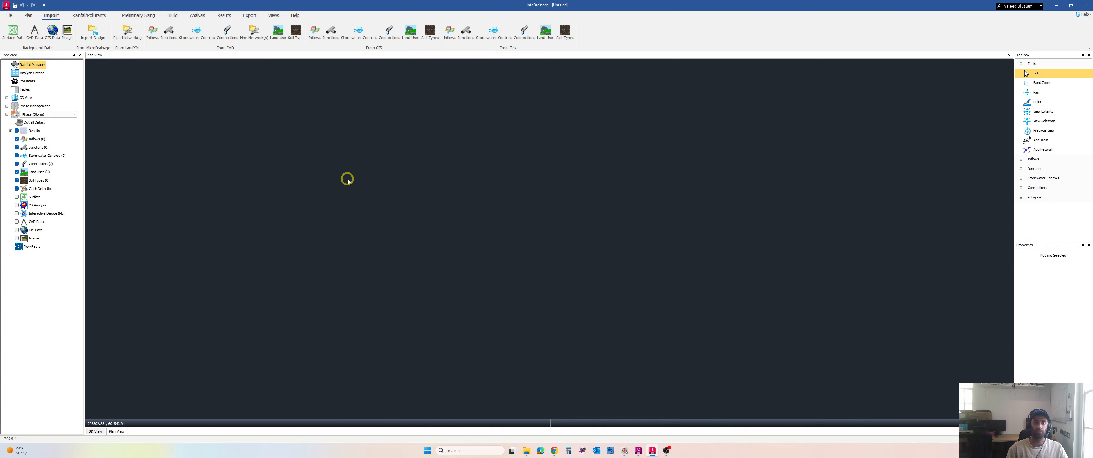
Open the UK and Ireland Rural Runoff Calculator's FEH method and load the FEH_Point_Descriptors_481926_99184 file as the site location.
click(226, 17)
click(140, 17)
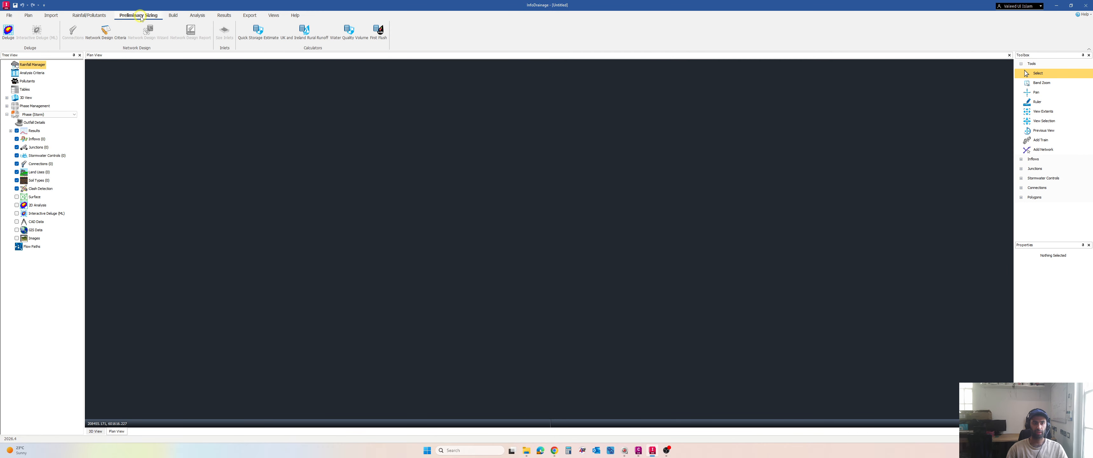
click(304, 32)
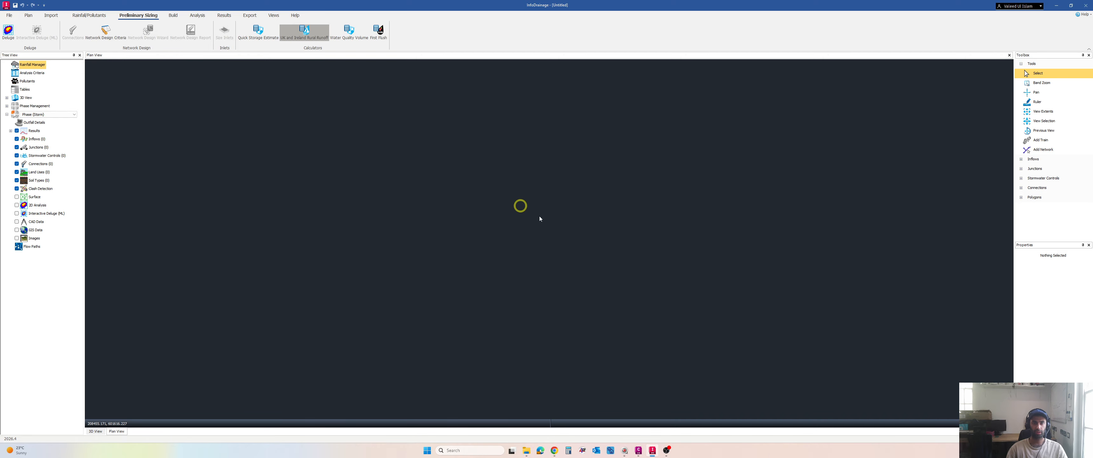
click(552, 125)
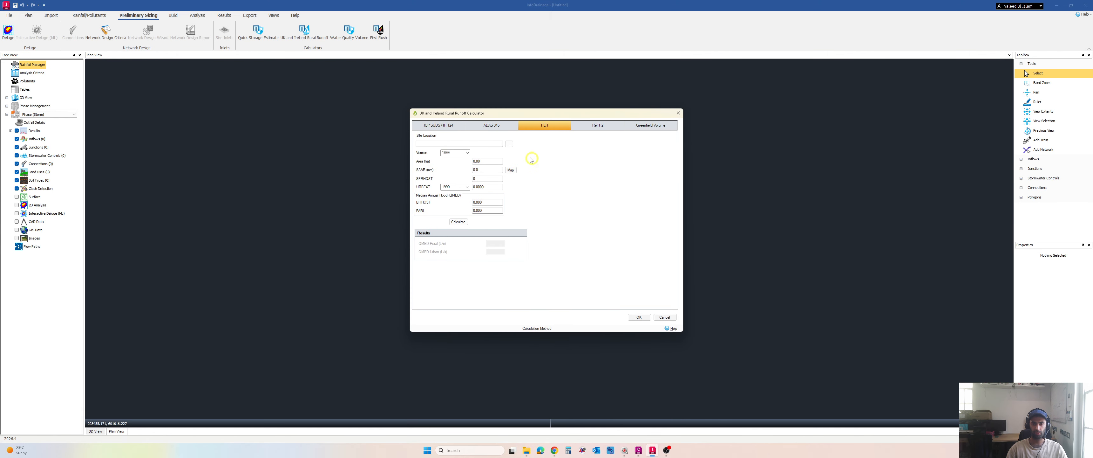
click(510, 144)
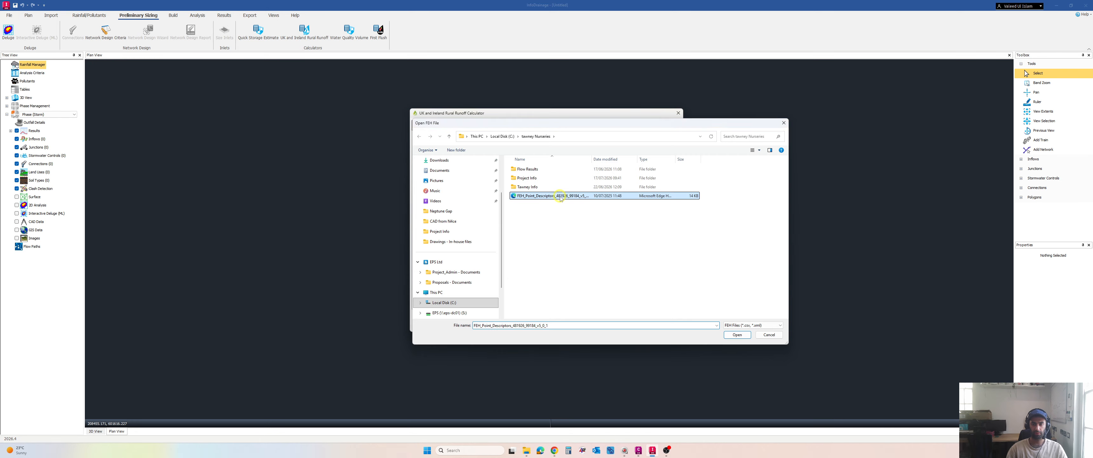
double_click(577, 196)
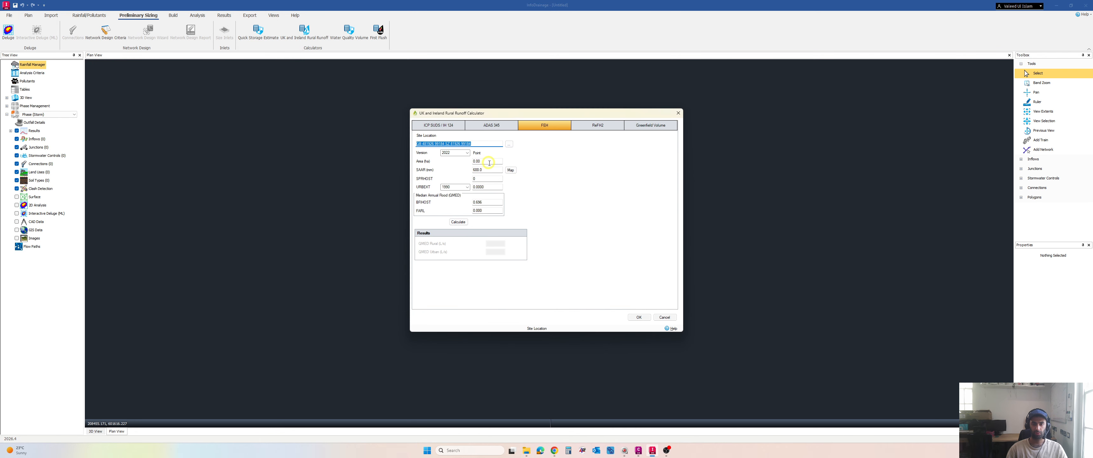
Look up the site area in the Miro notes and set the calculator's area to 2.09 ha.
click(554, 449)
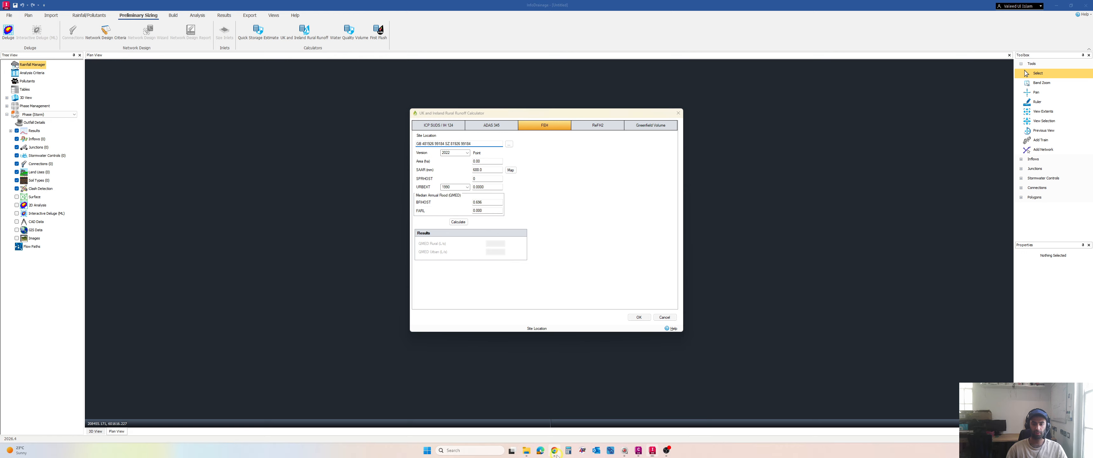
click(204, 5)
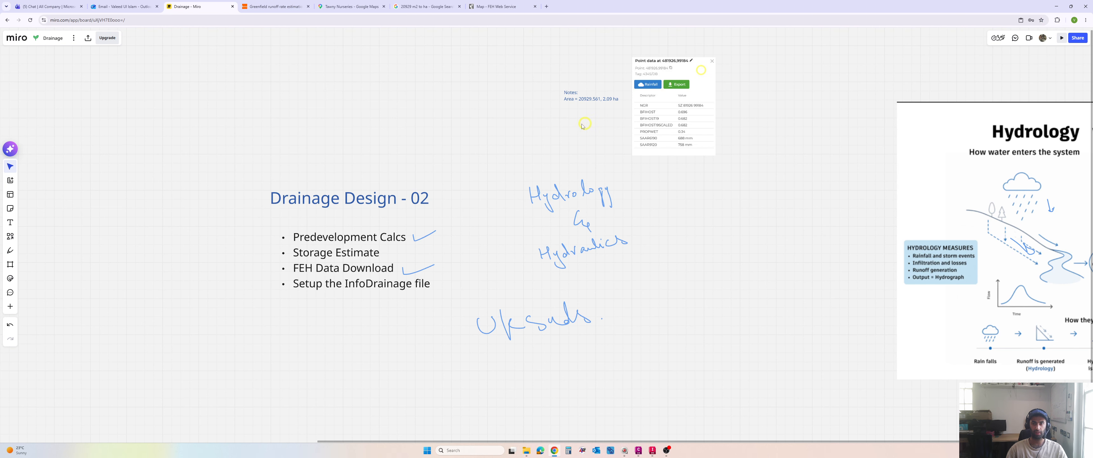
key(alt+Tab)
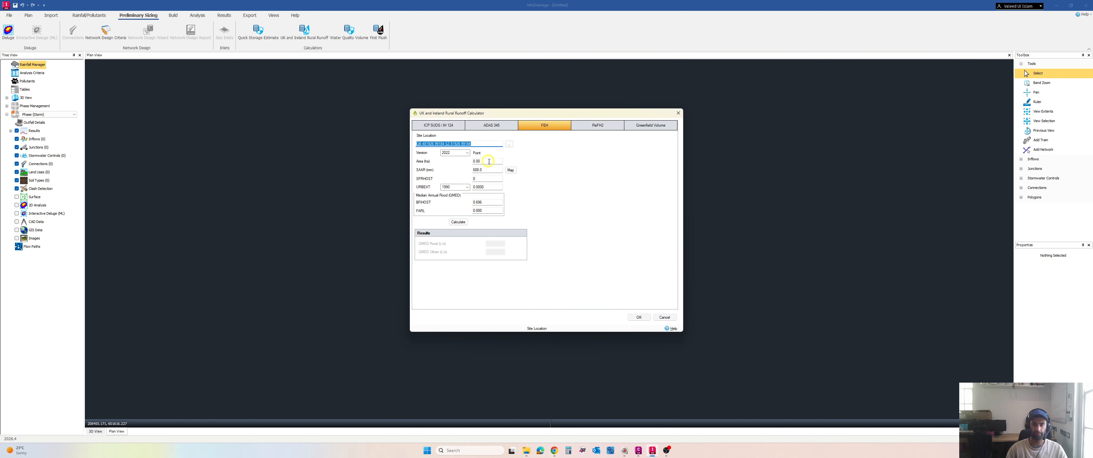
click(489, 162)
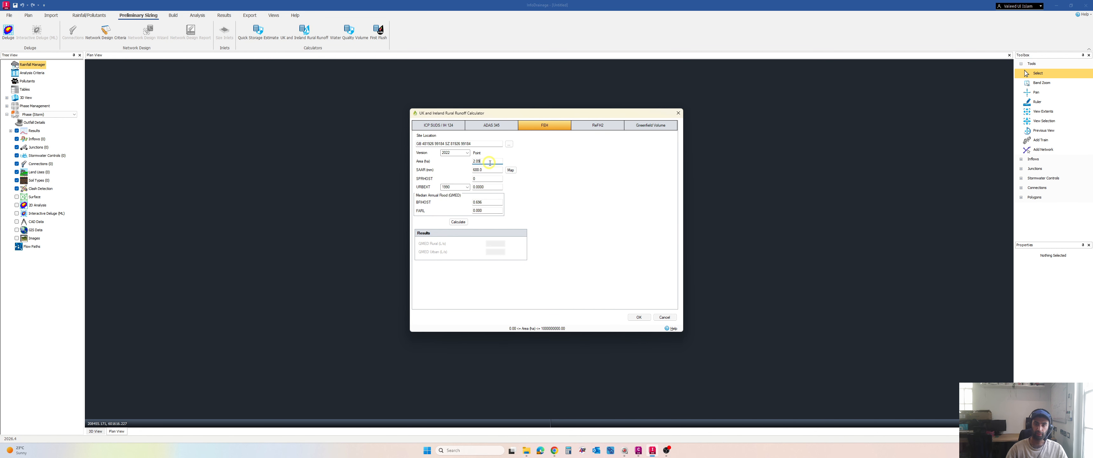
Compare the FEH method's SPRHOST, URBEXT and FARL inputs with the point data descriptors in the Miro notes.
key(alt+Tab)
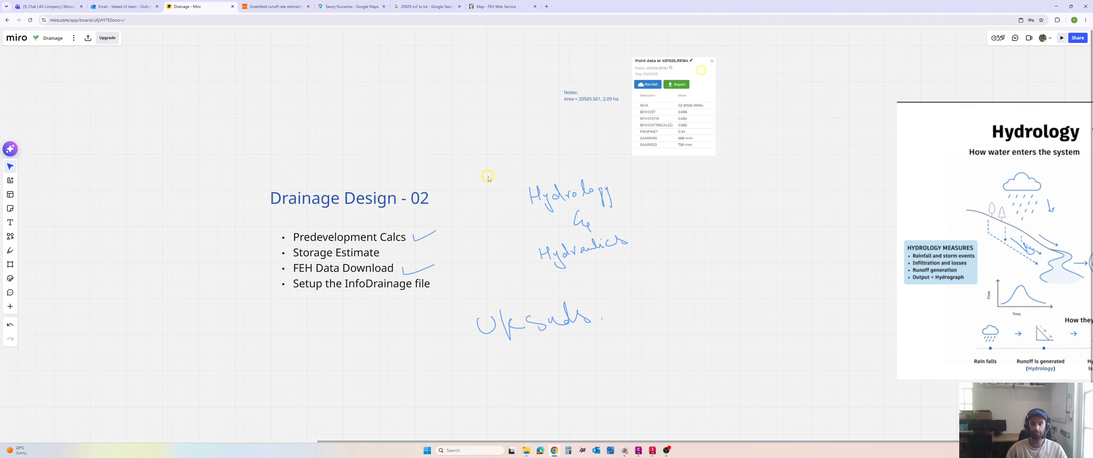
key(alt+Tab)
click(488, 179)
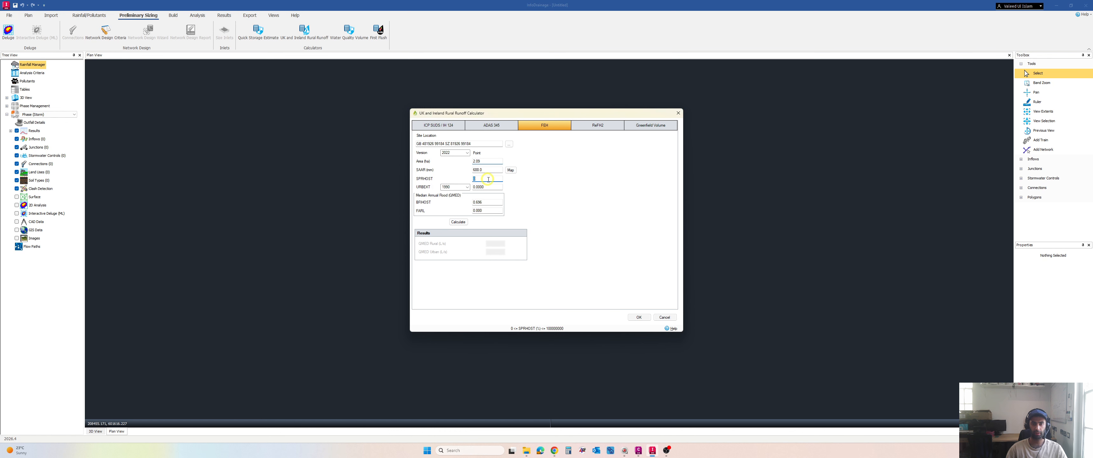
key(alt+Tab)
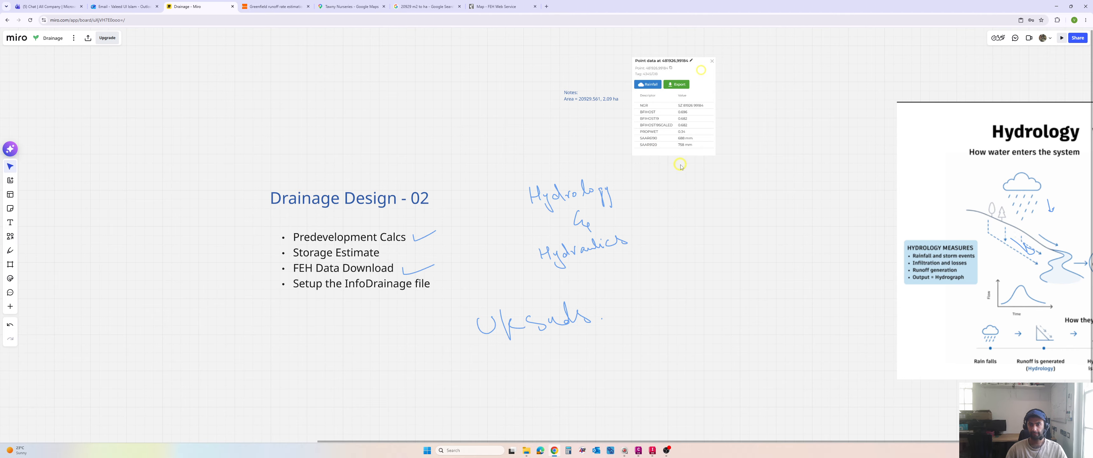
key(alt+Tab)
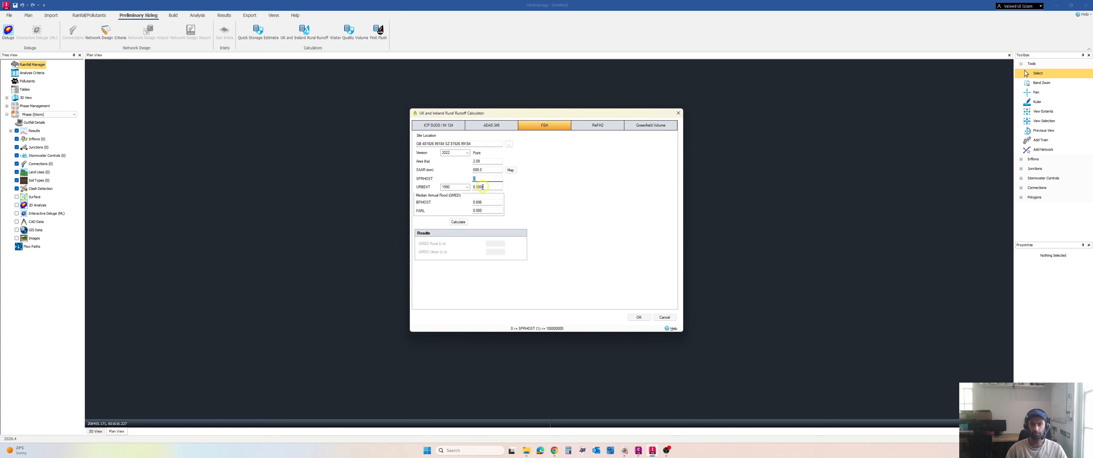
click(455, 187)
key(alt+Tab)
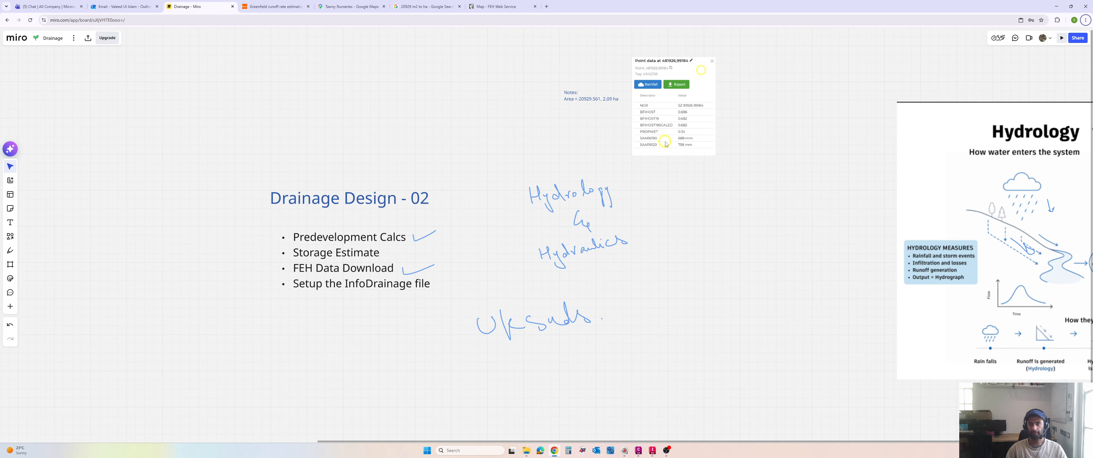
key(alt+Tab)
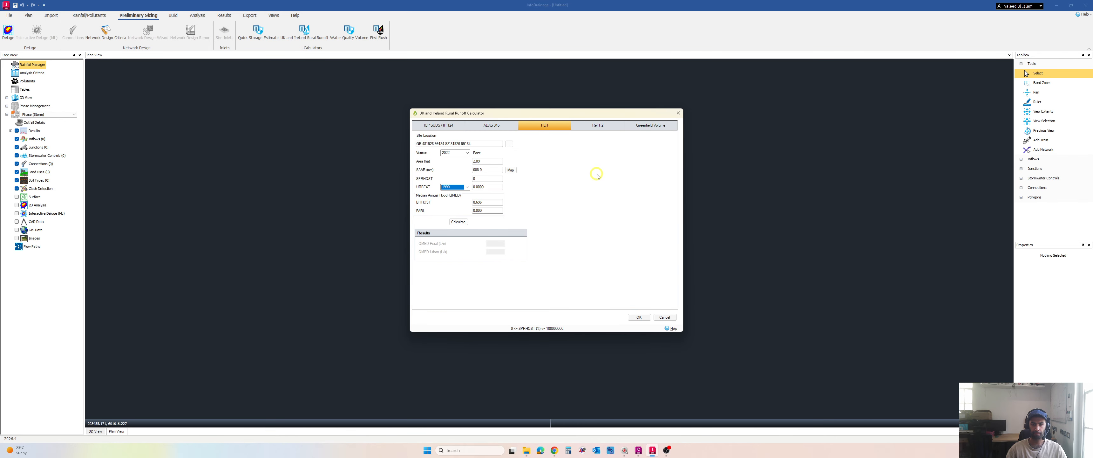
click(478, 210)
double_click(492, 187)
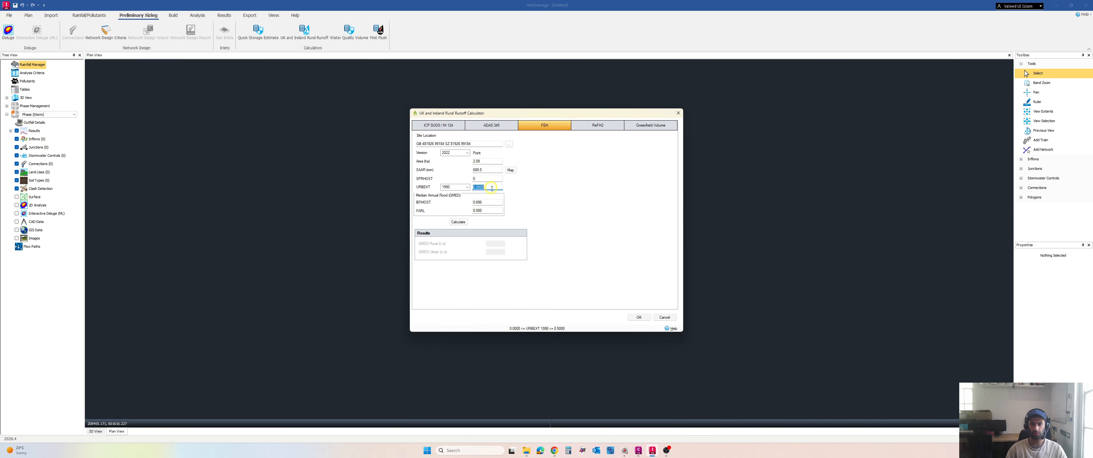
key(alt+Tab)
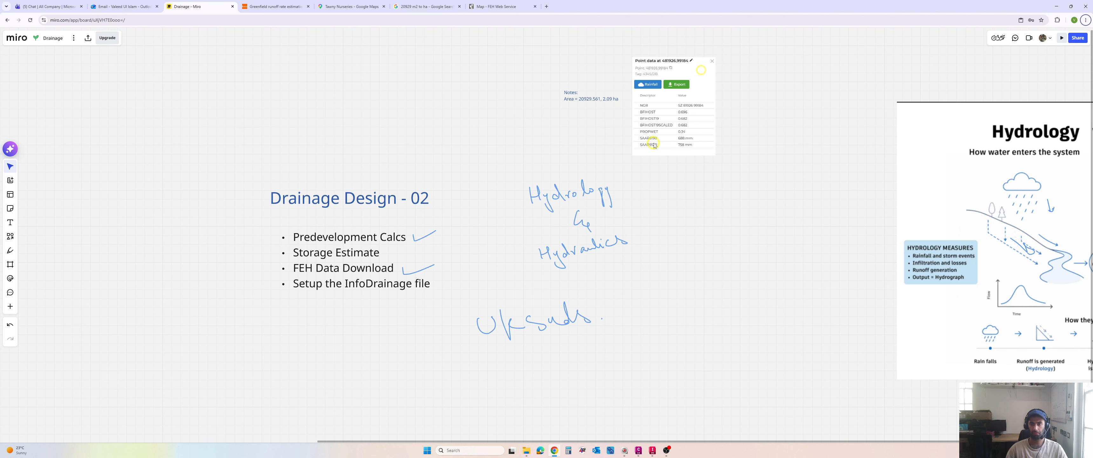
Switch the runoff calculator to the ICP SUDS method and set the area to 2.09 ha from the Miro notes.
key(alt+Tab)
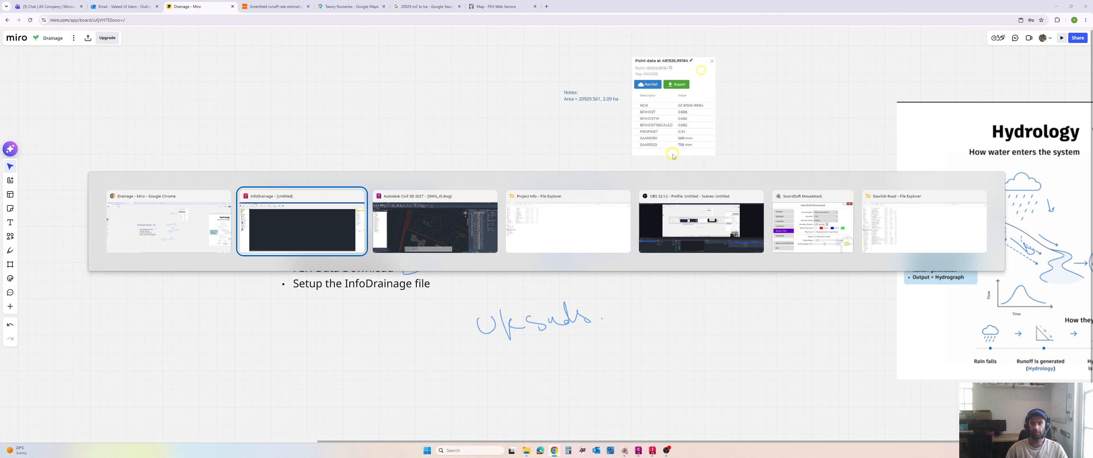
click(453, 126)
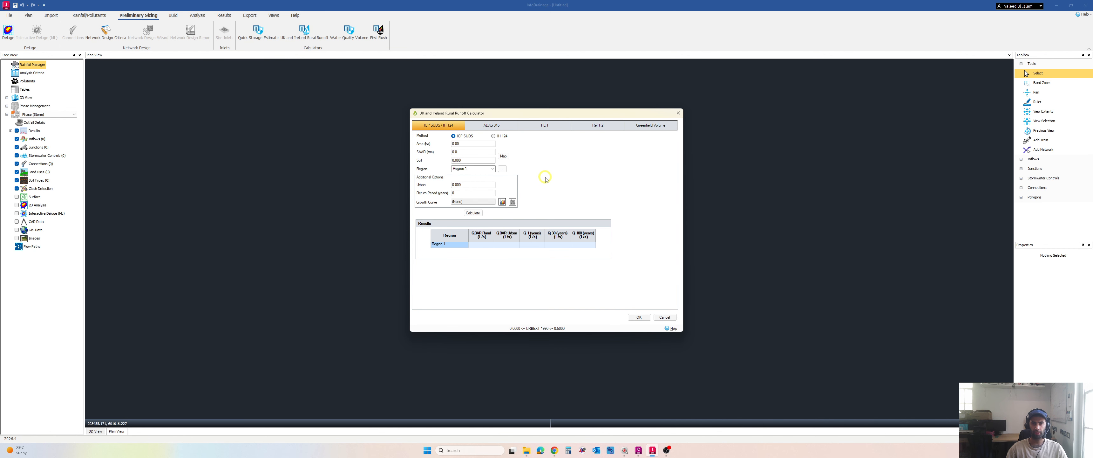
click(478, 144)
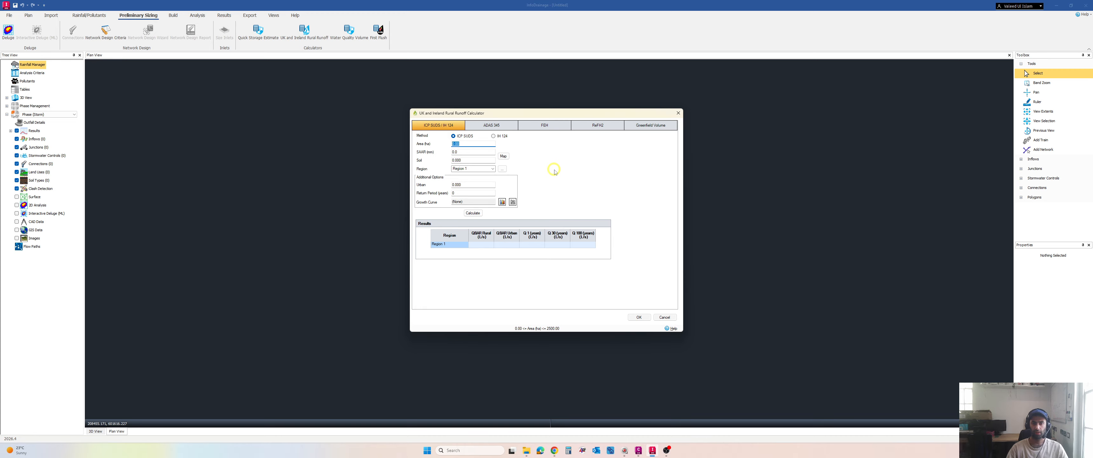
key(alt+Tab)
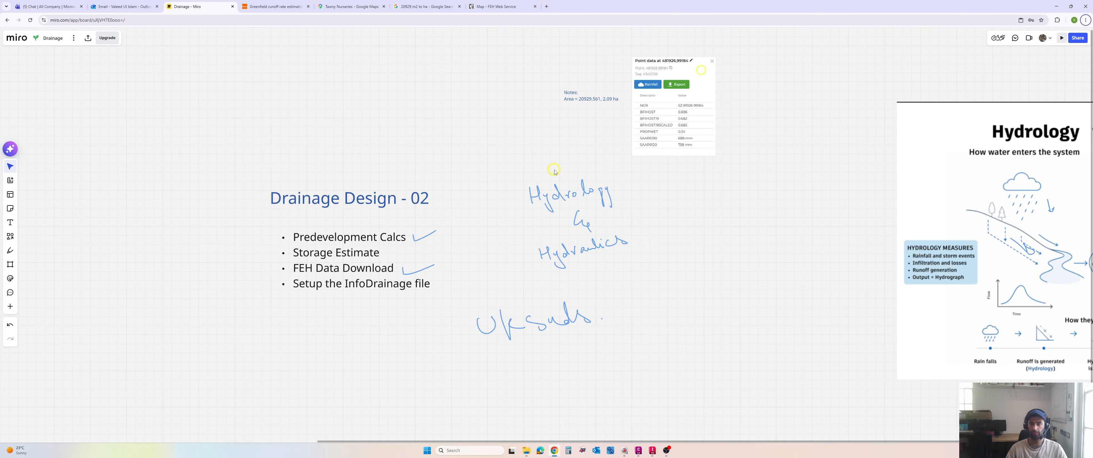
key(alt+Tab)
text(2.09)
key(Tab)
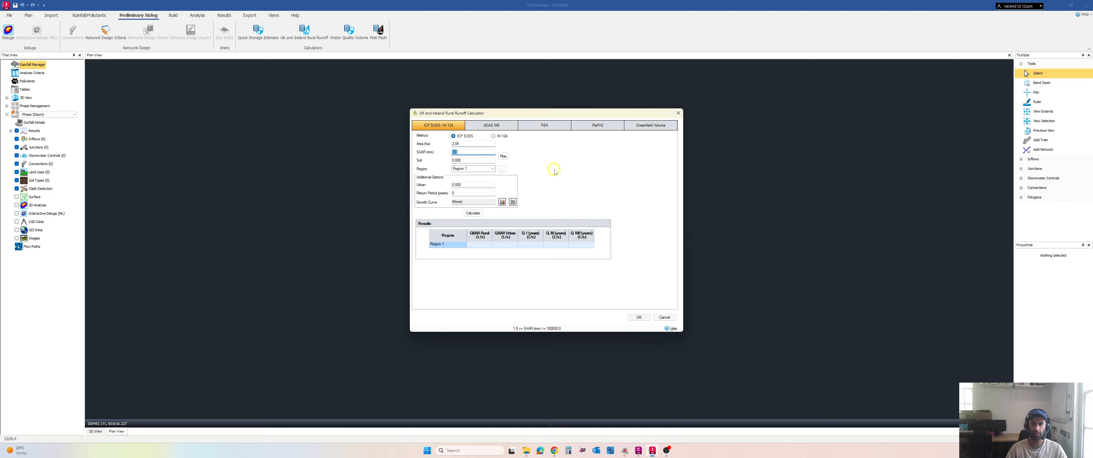
Fill the SAAR and Soil values by picking a location in southern England on the England, Wales and Scotland map.
key(alt+Tab)
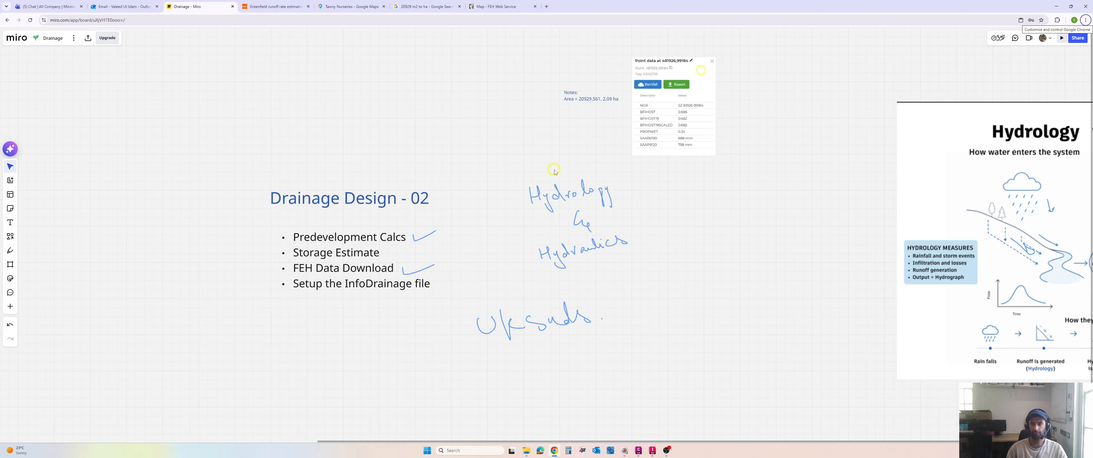
key(alt+Tab)
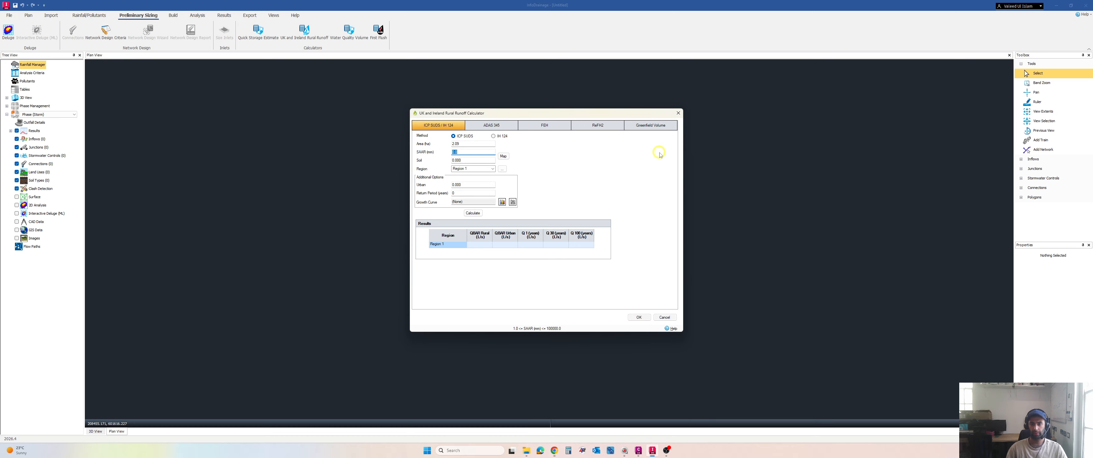
click(504, 151)
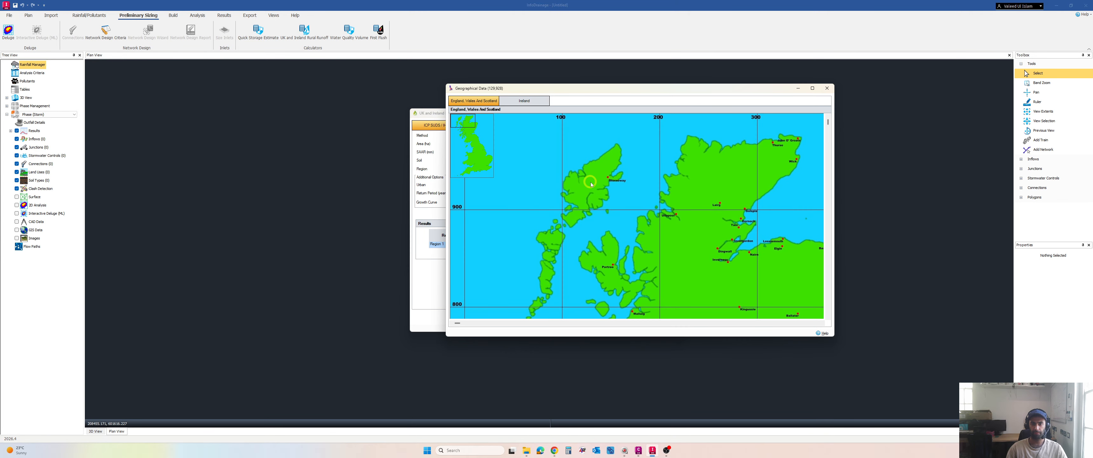
click(477, 160)
click(478, 163)
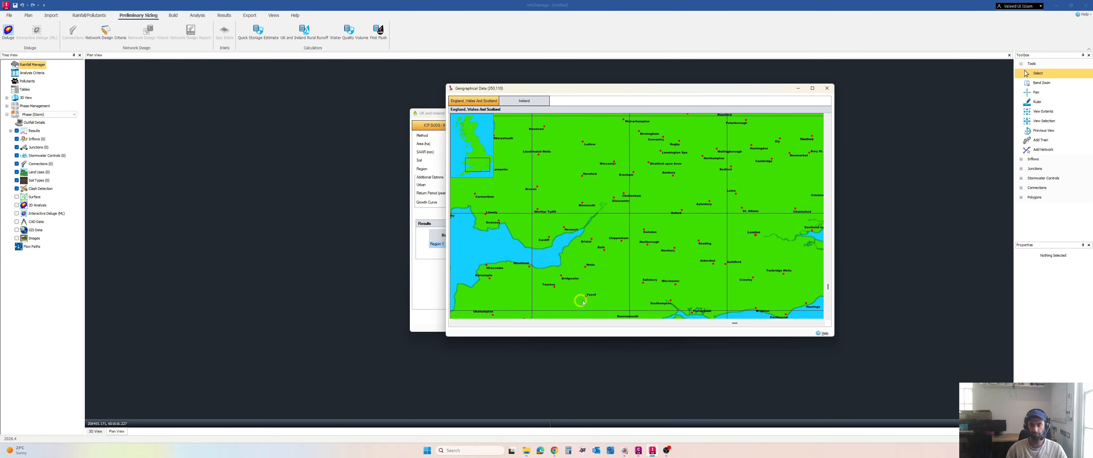
click(615, 302)
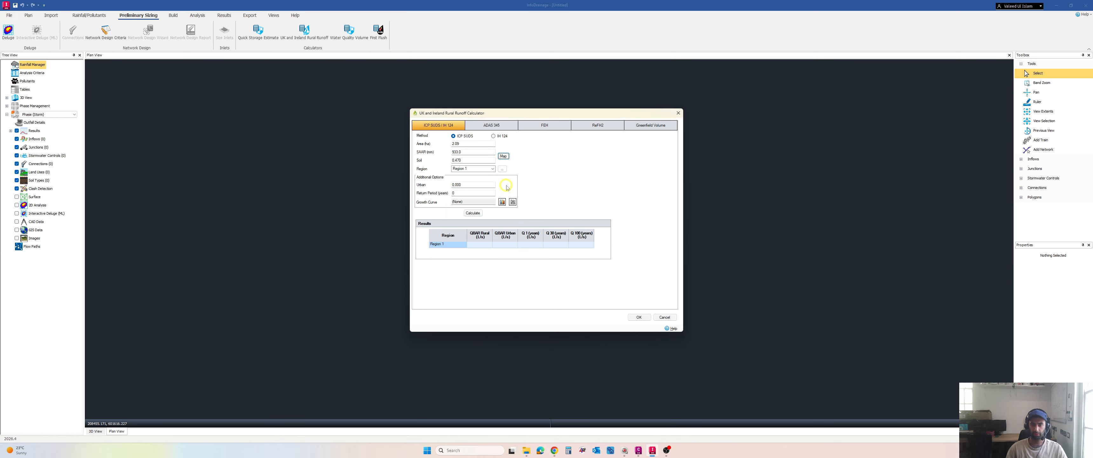
Recheck the geographical map without picking a new point, and set the hydrological region to Region 7.
click(504, 156)
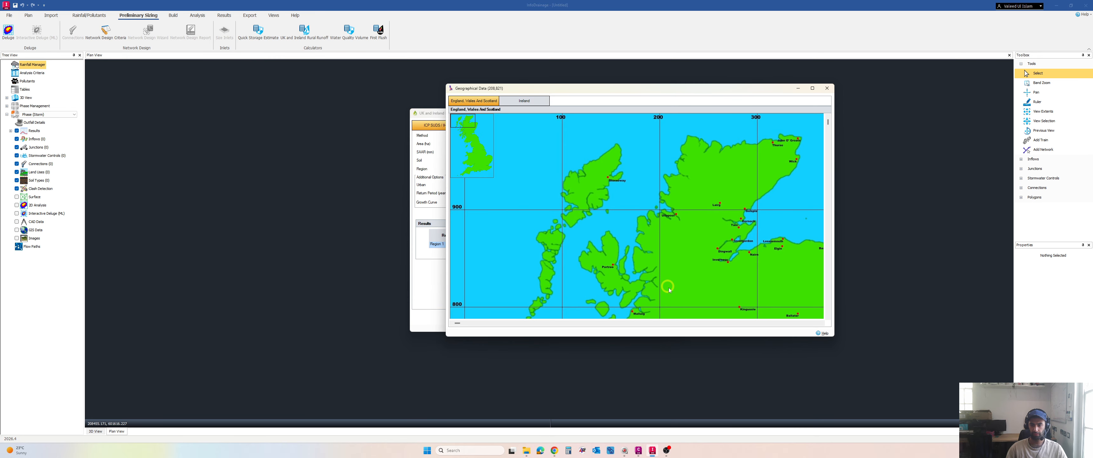
click(826, 88)
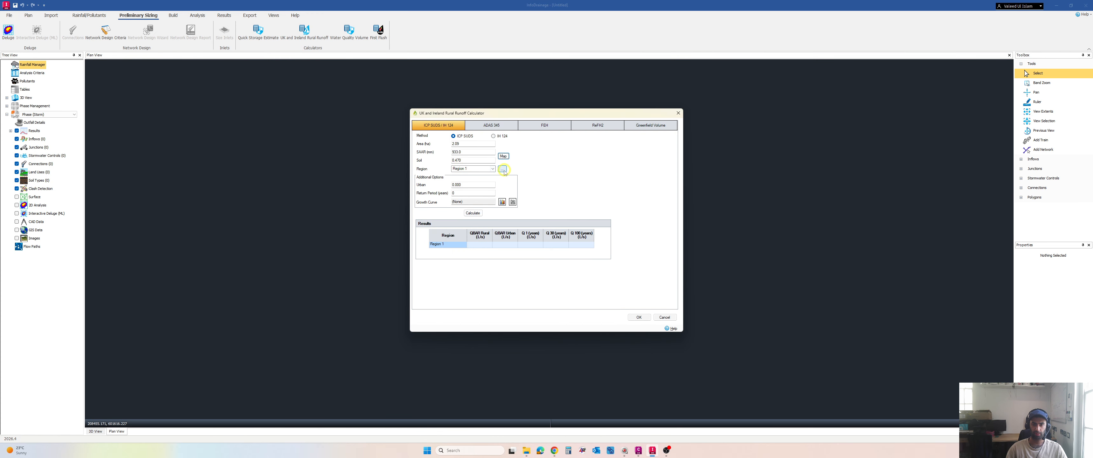
click(492, 169)
click(483, 204)
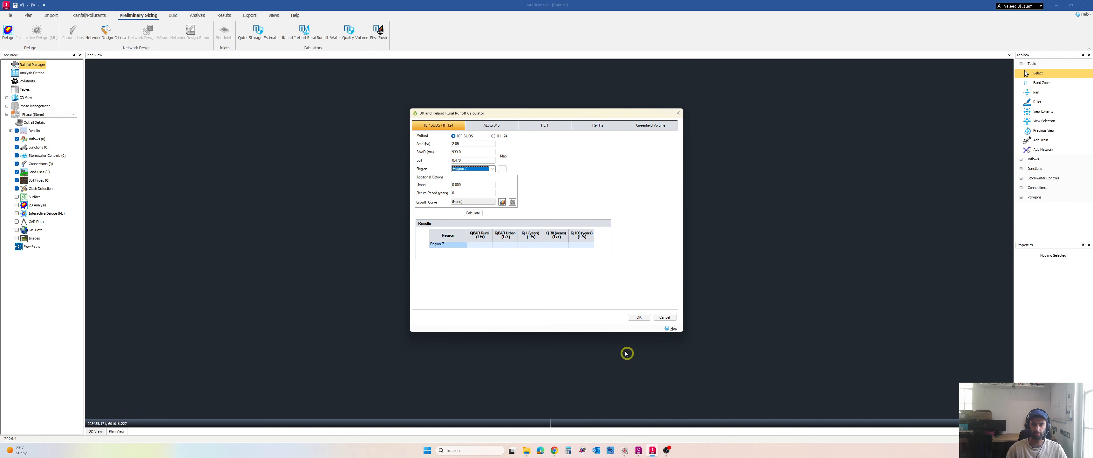
Open the greenfield runoff rate estimation PDF from the Project Info folder and go to its FEH statistical section.
click(555, 451)
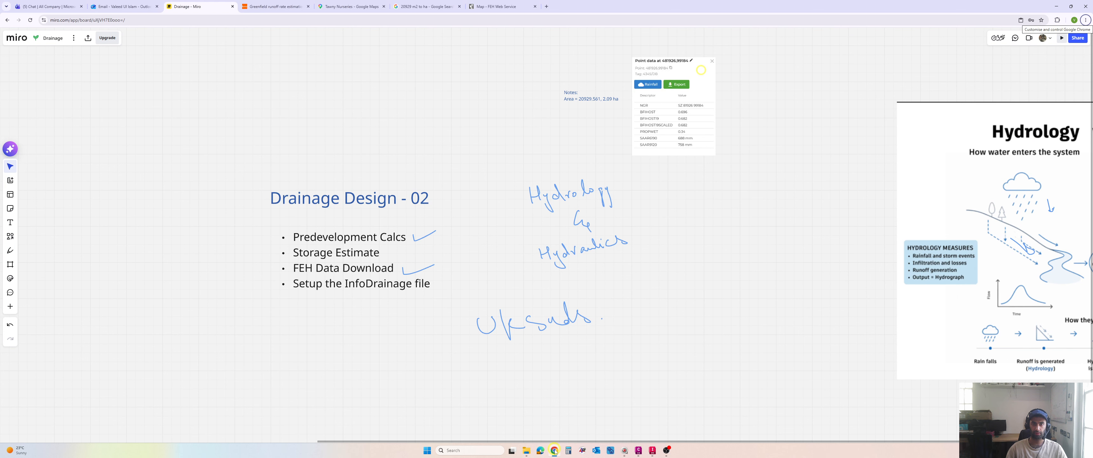
click(555, 451)
mouse_move(527, 450)
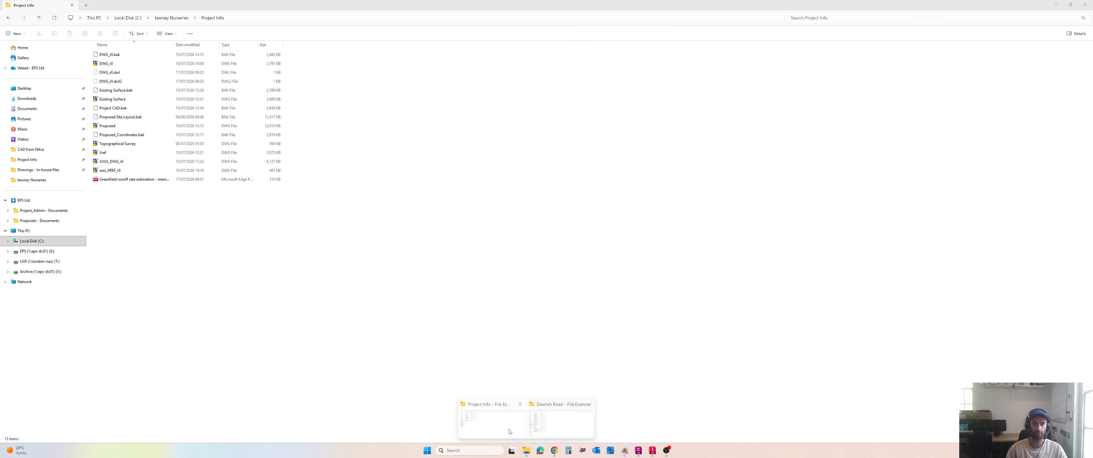
click(510, 431)
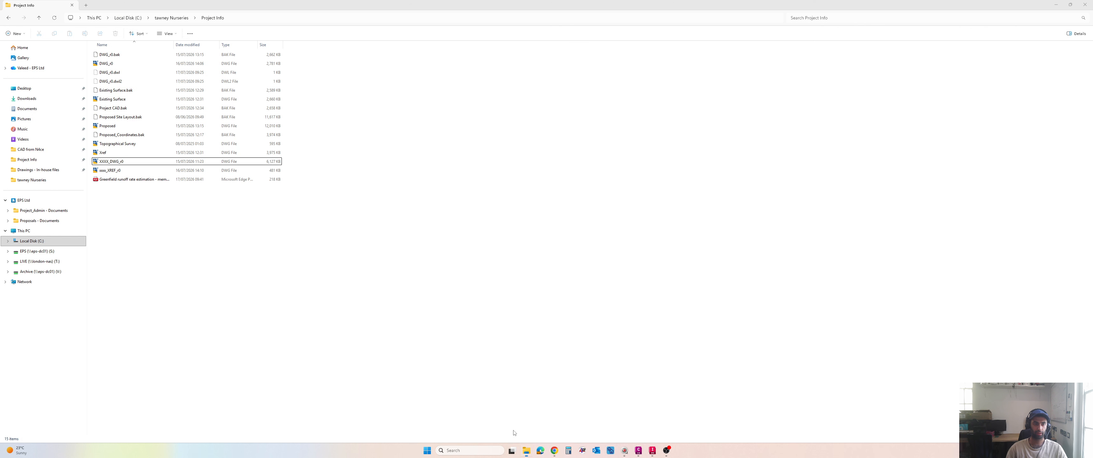
double_click(166, 179)
scroll(530, 280, down, 8)
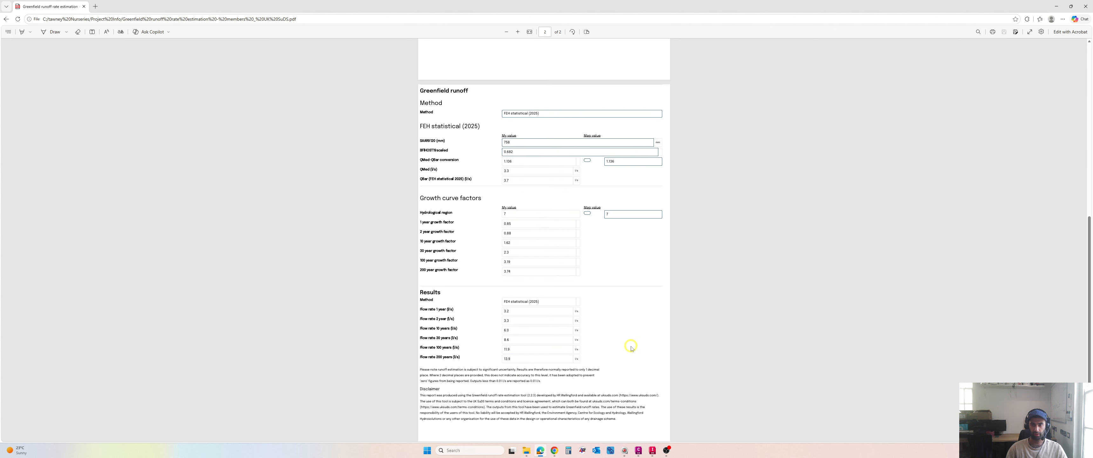
Check the SAAR in the PDF report against the InfoDrainage calculator and set the ICP SUDS SAAR to 758 mm.
click(653, 450)
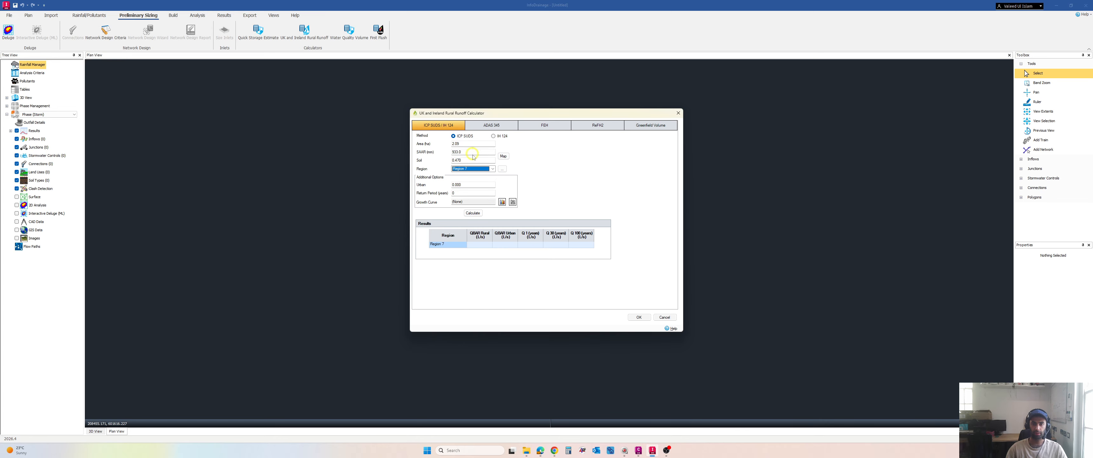
key(alt+Tab)
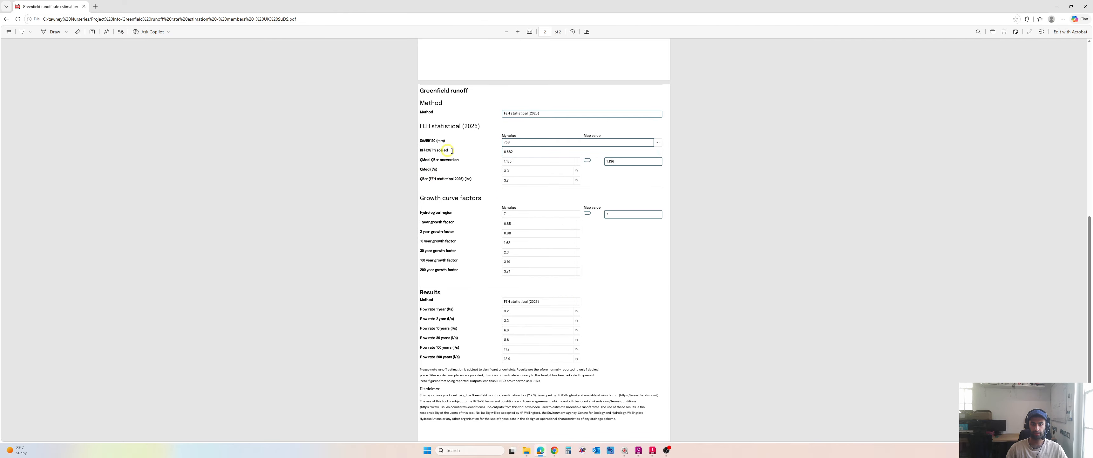
key(alt+Tab)
key(alt+Tab)
key(alt+Tab)
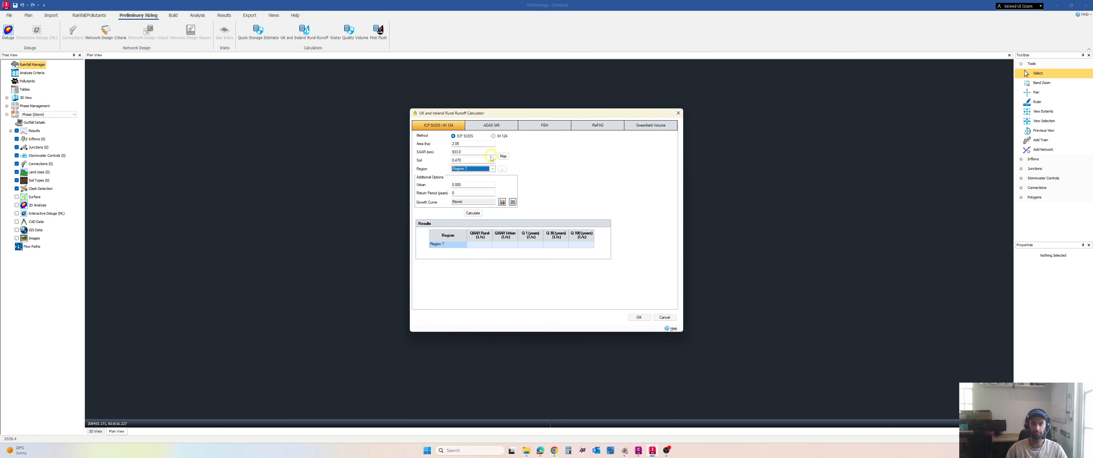
click(473, 151)
text(7)
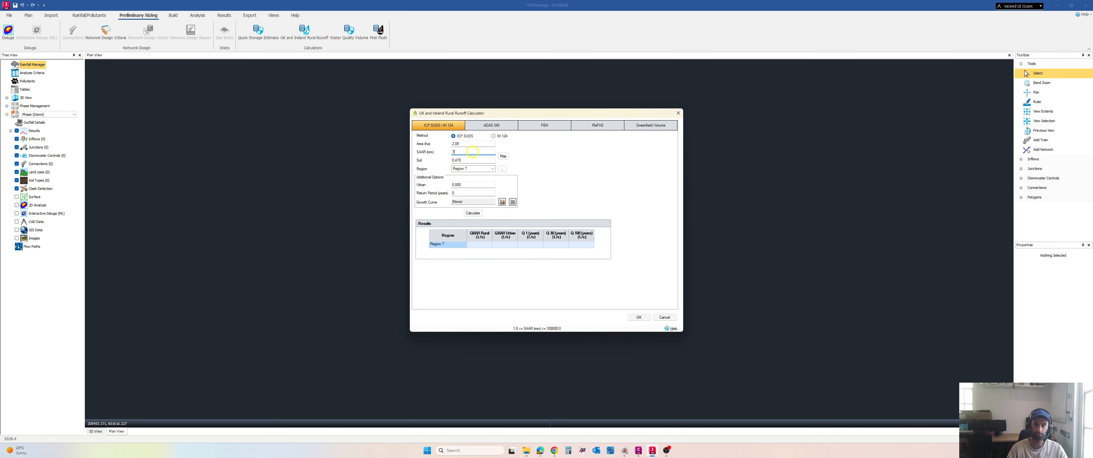
text(58)
key(Tab)
Check the report for a soil value, then set the return period to 3 years and calculate the ICP SUDS runoff rates.
key(alt+Tab)
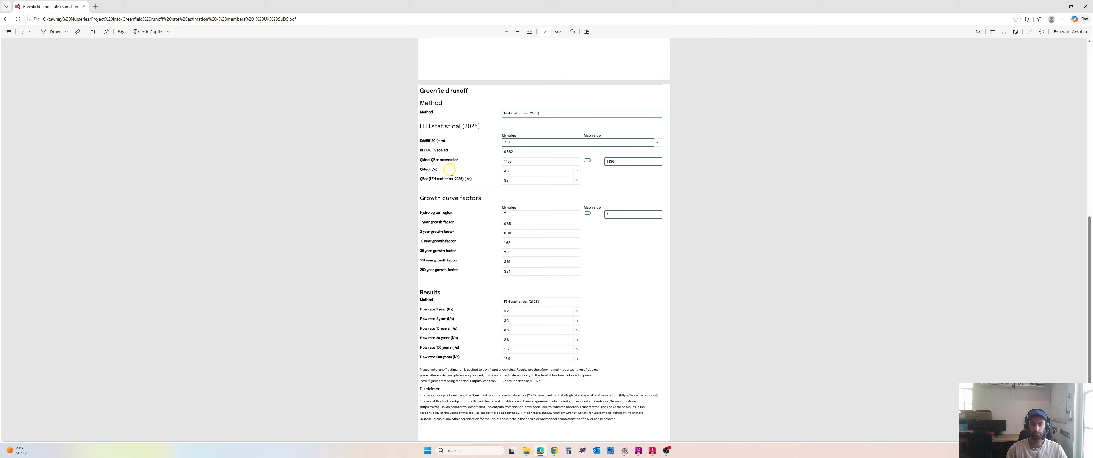
scroll(488, 194, up, 2)
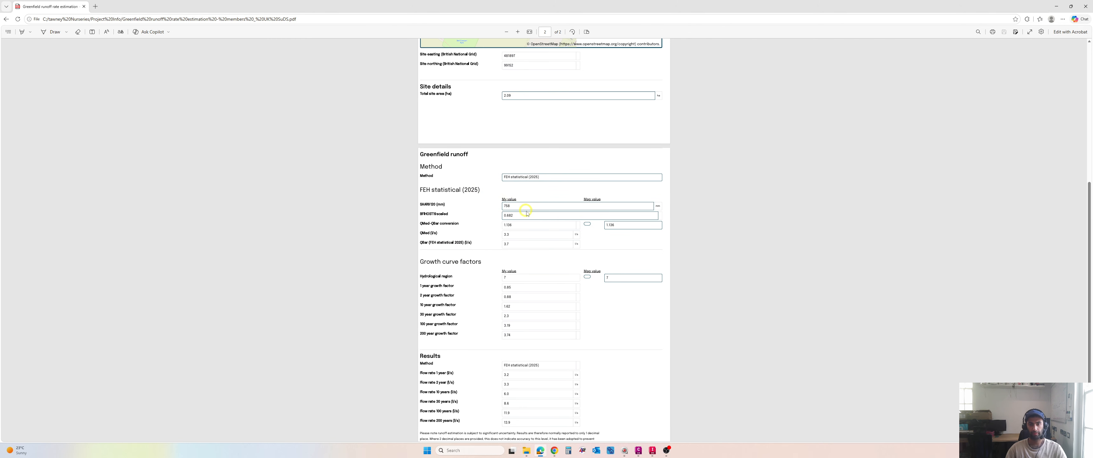
scroll(518, 204, up, 1)
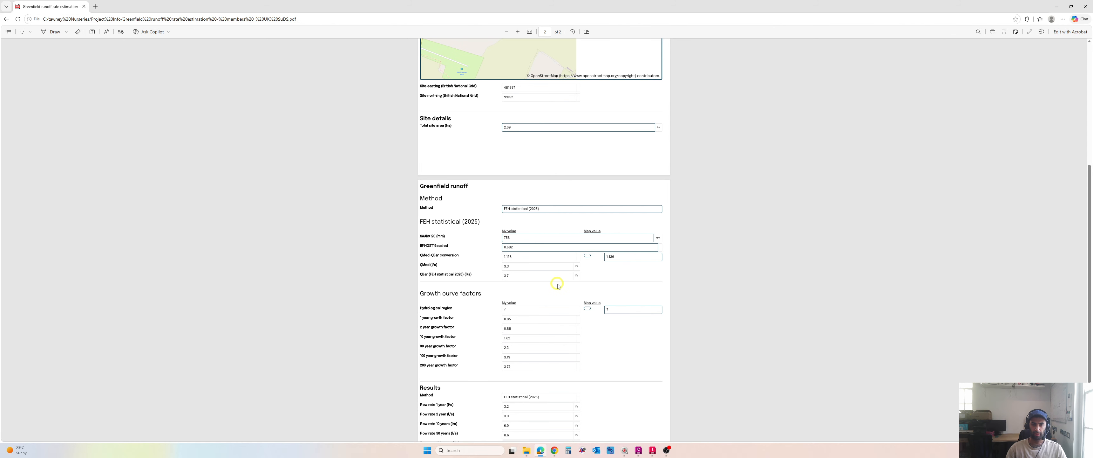
scroll(467, 178, down, 3)
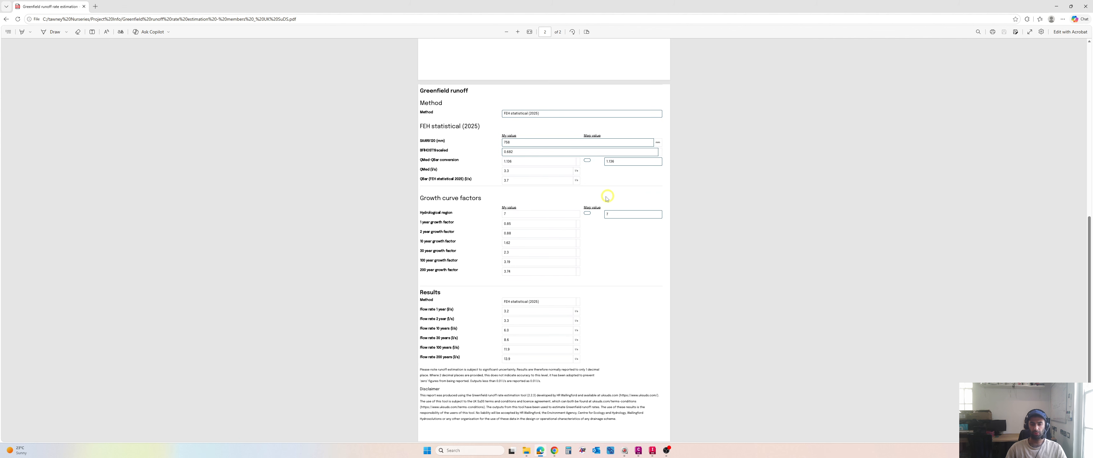
key(alt+Tab)
double_click(478, 162)
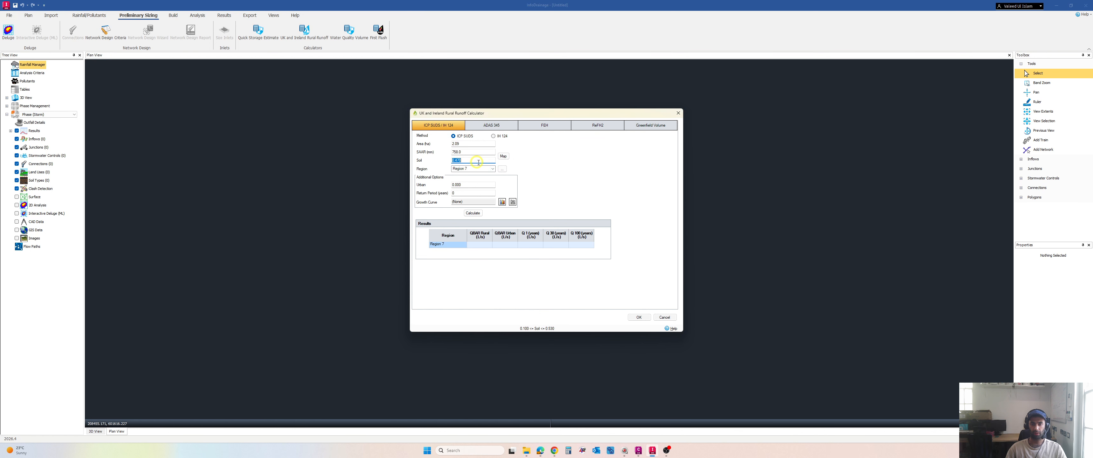
double_click(470, 185)
double_click(480, 194)
click(472, 212)
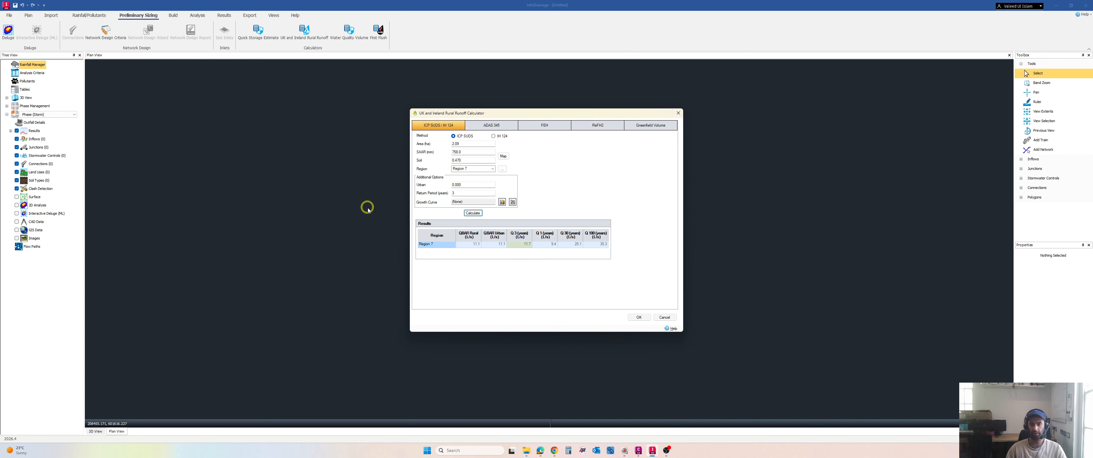
Compare the FEH statistical values in the greenfield runoff PDF with the ICP SUDS results in InfoDrainage.
key(alt+Tab)
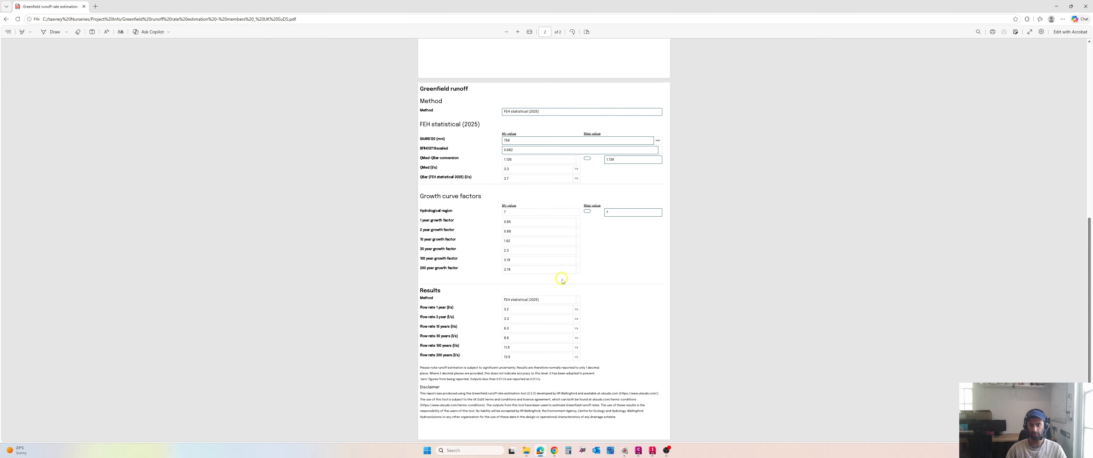
scroll(561, 281, up, 1)
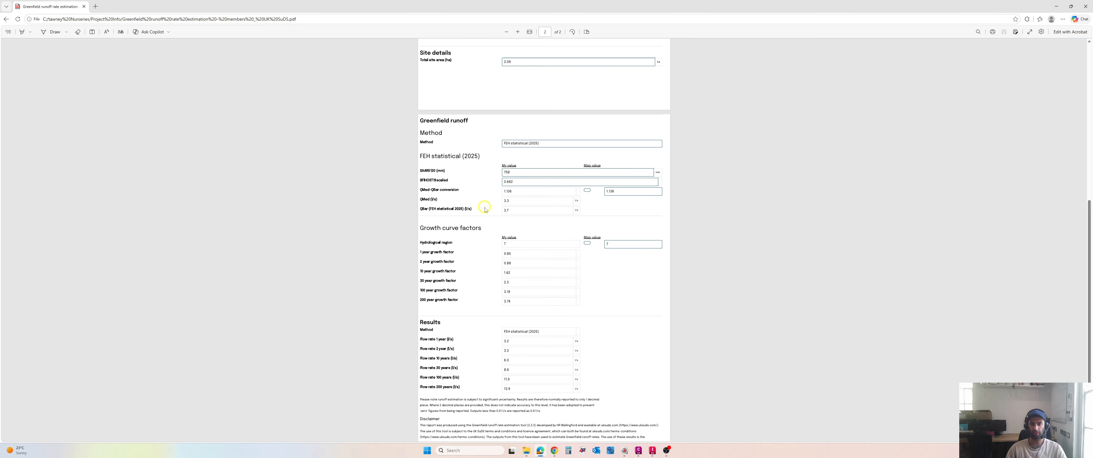
key(alt+Tab)
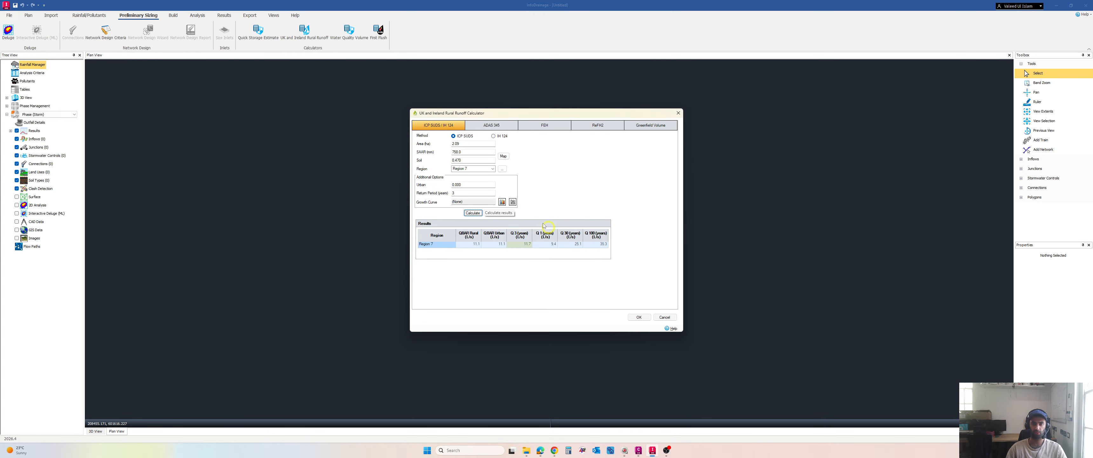
Pick the site location just west of London on the geographical map, recalculate the ICP SUDS runoff, and close the calculator keeping the changes.
click(504, 157)
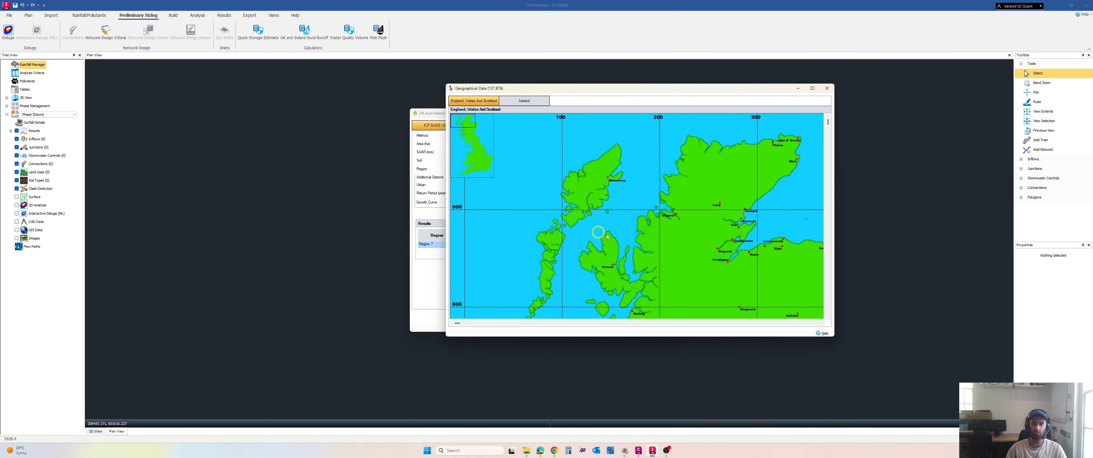
click(480, 159)
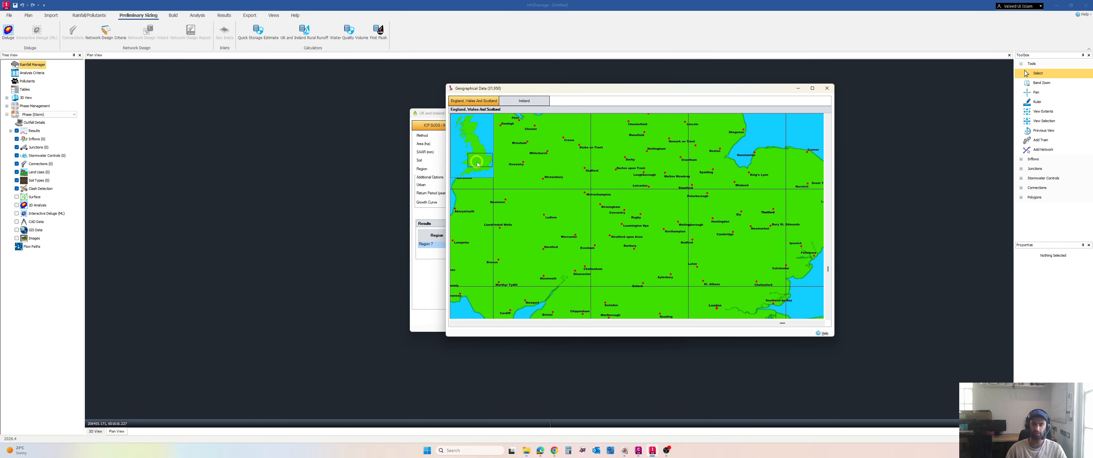
click(477, 161)
click(677, 300)
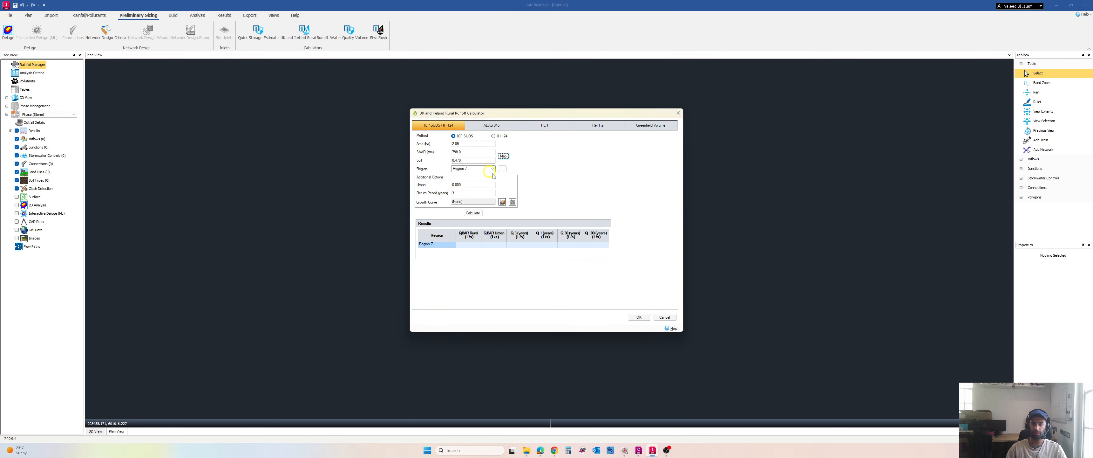
click(477, 214)
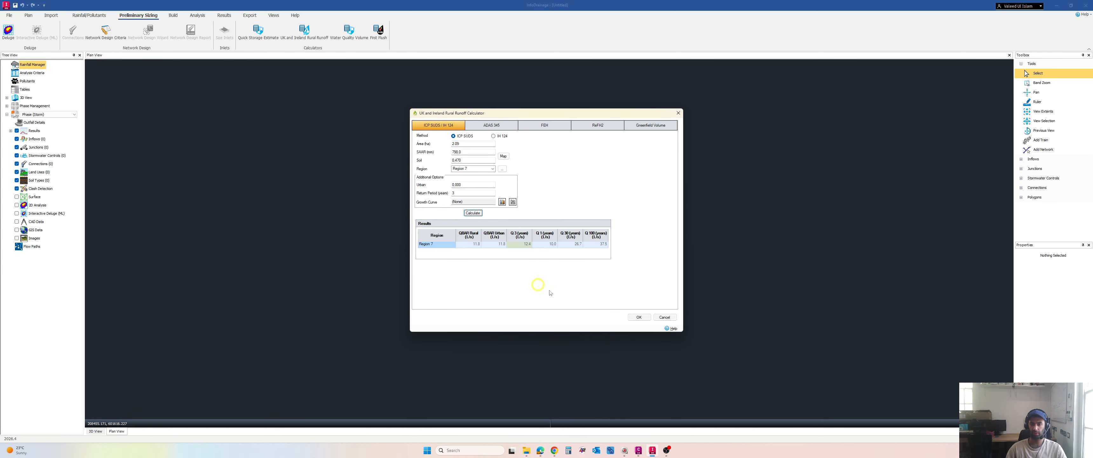
click(664, 317)
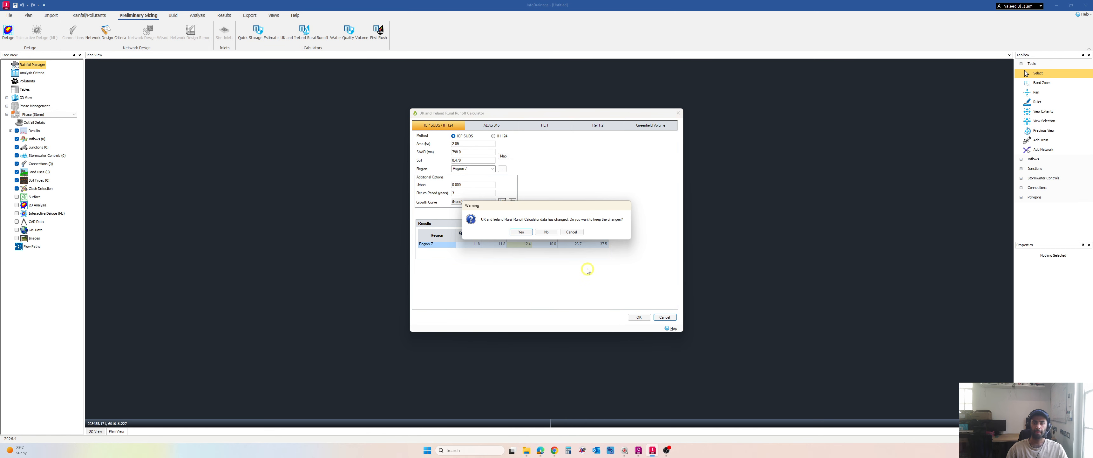
click(529, 229)
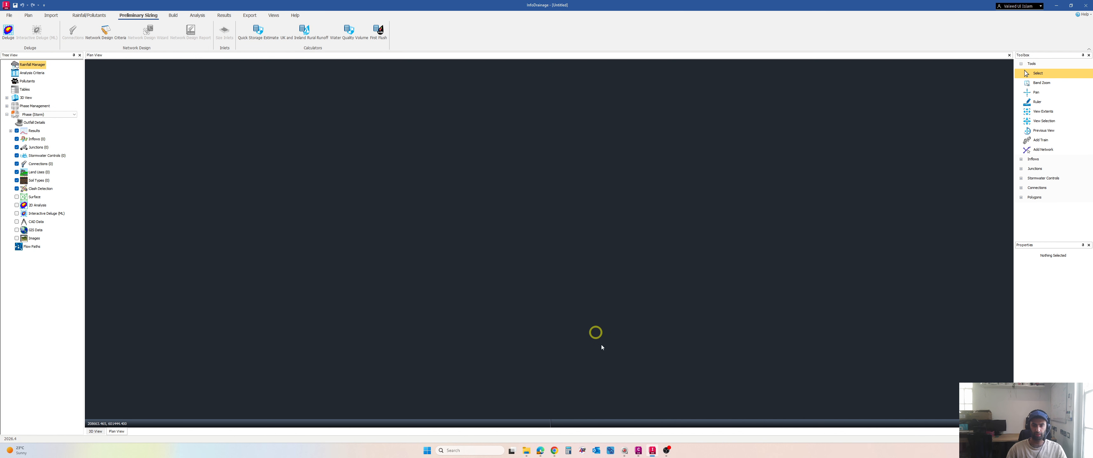
Check the Drainage Design - 02 task list on the Miro board and return to InfoDrainage.
key(alt+Tab)
key(alt+Tab)
click(555, 450)
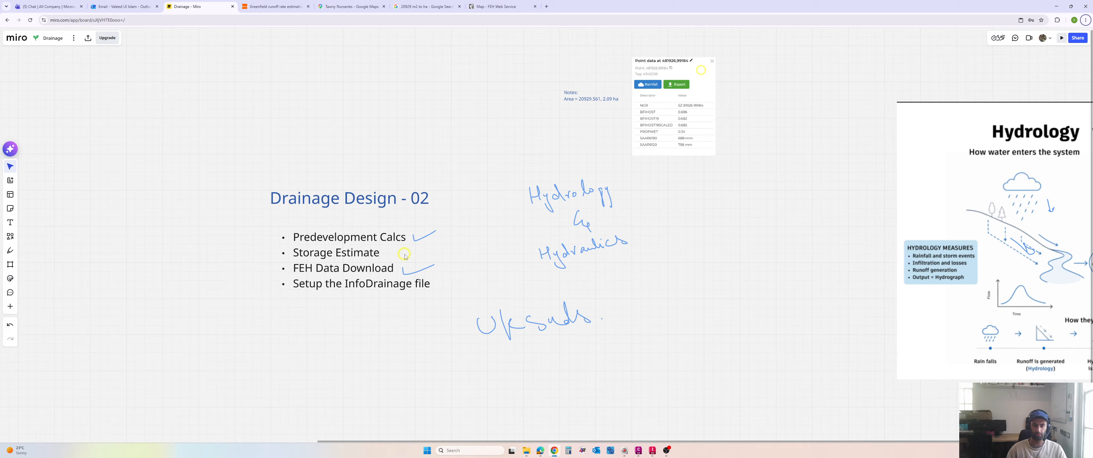
key(alt+Tab)
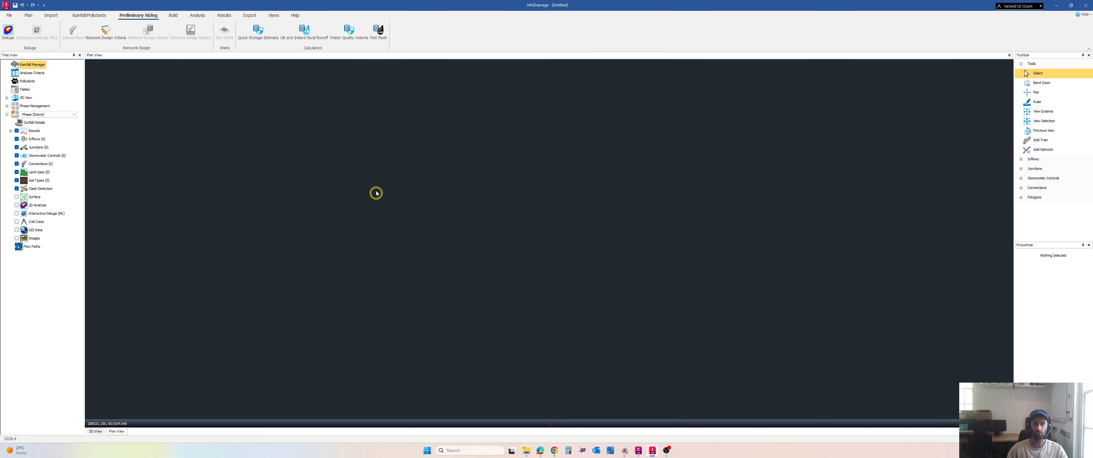
Start a Quick Storage Estimate with User Input and set the area to 2.09 ha from the Miro notes.
click(259, 38)
click(527, 146)
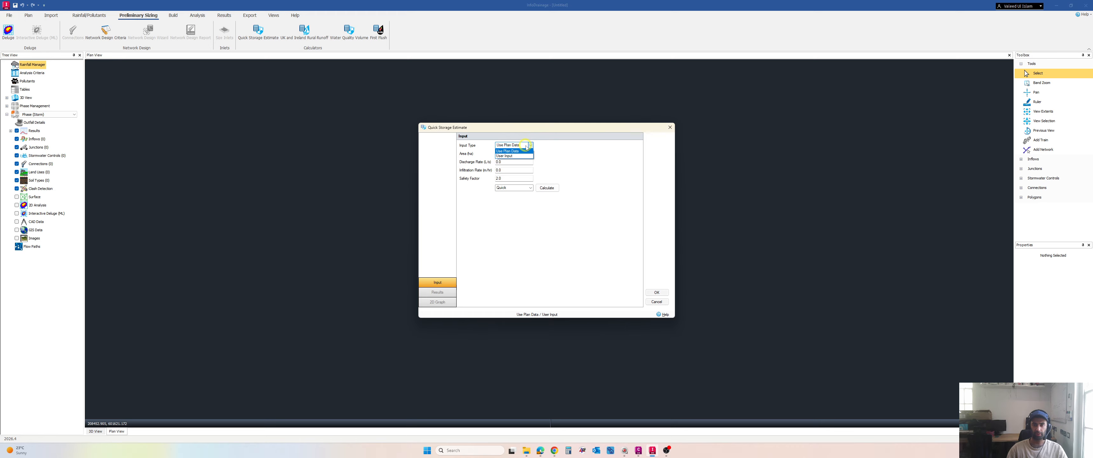
click(526, 146)
click(526, 147)
click(518, 156)
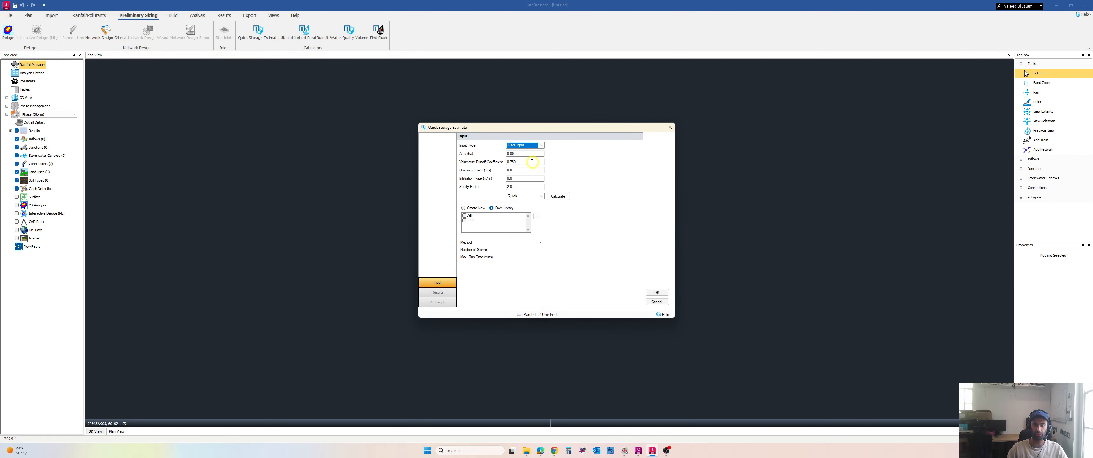
click(522, 153)
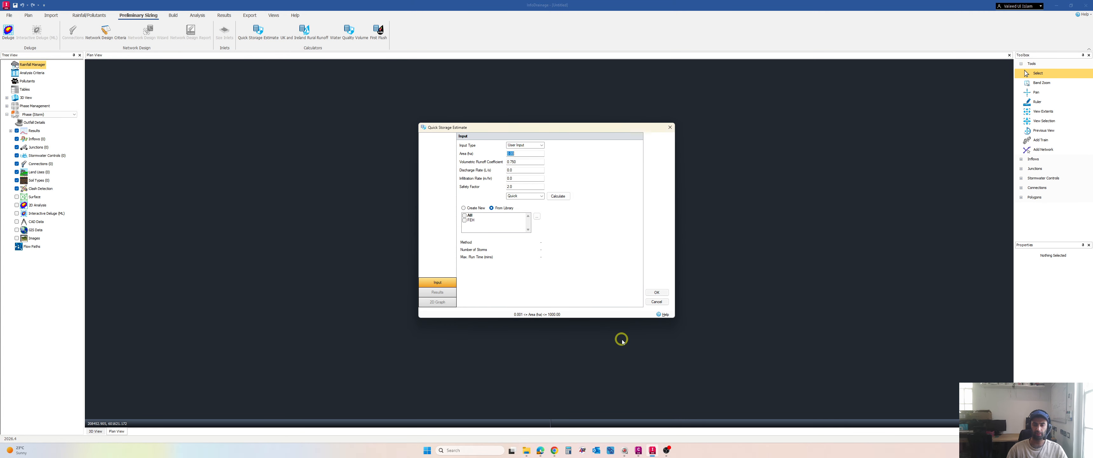
click(554, 450)
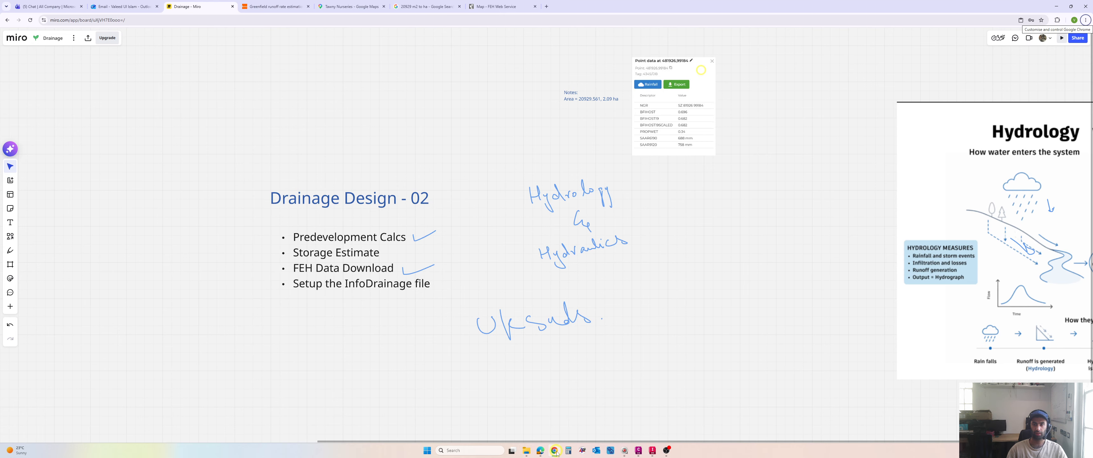
click(555, 450)
text(2.09)
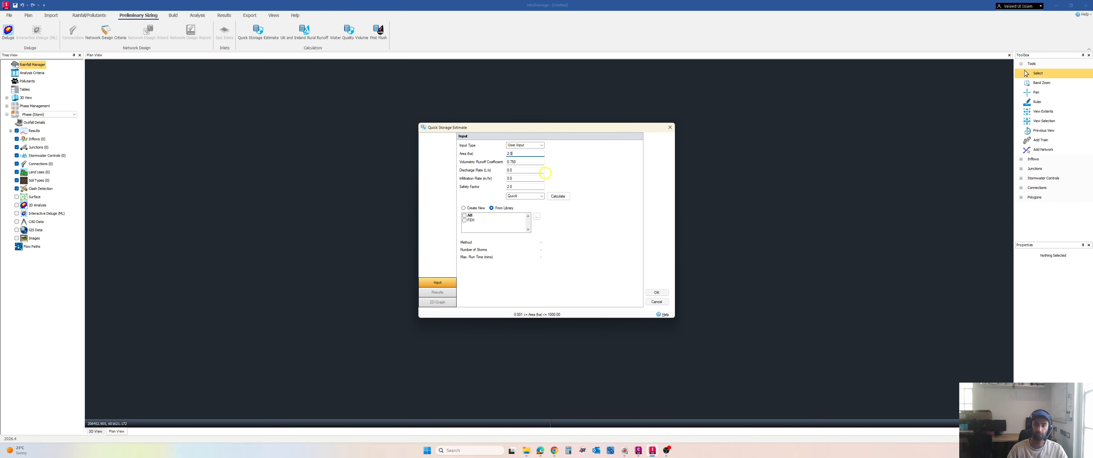
Look up the Qbar value for the discharge rate in the greenfield runoff PDF from the Project Info folder.
click(528, 170)
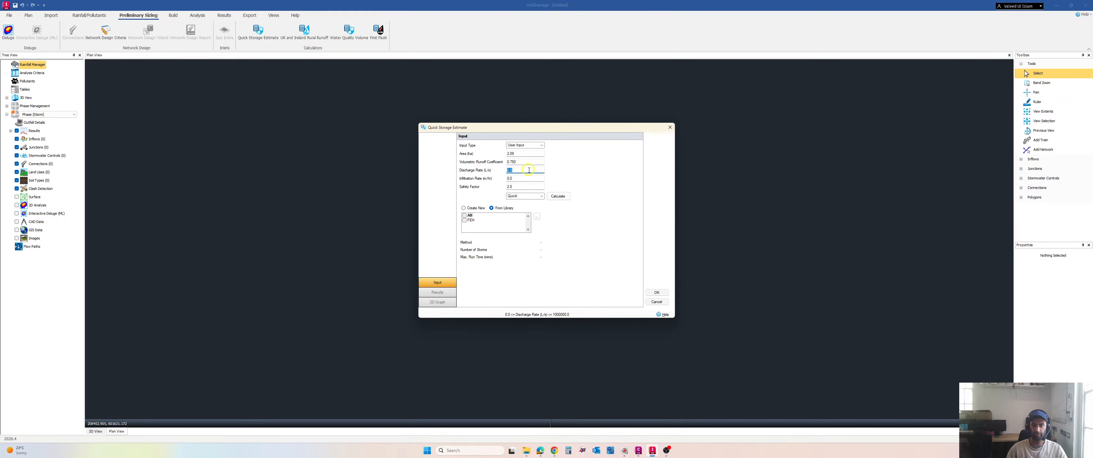
key(alt+Tab)
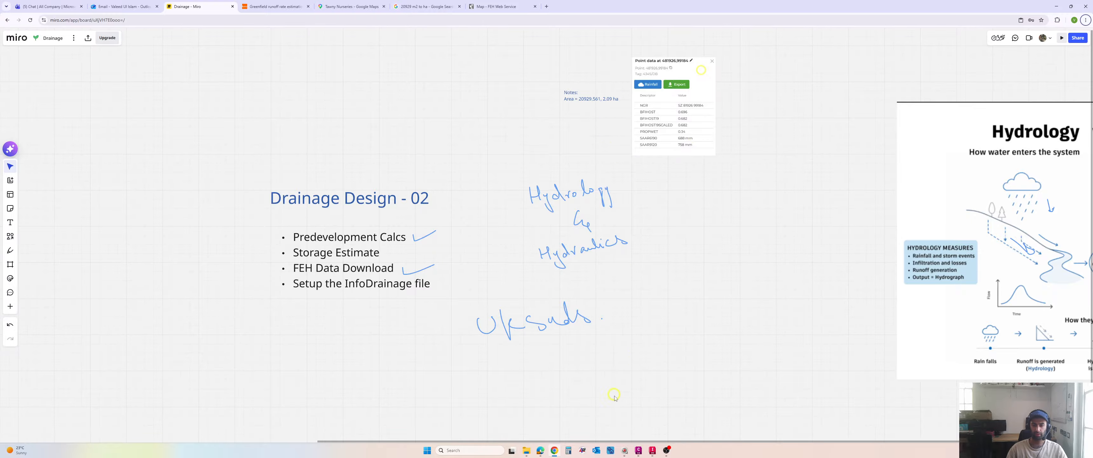
click(528, 450)
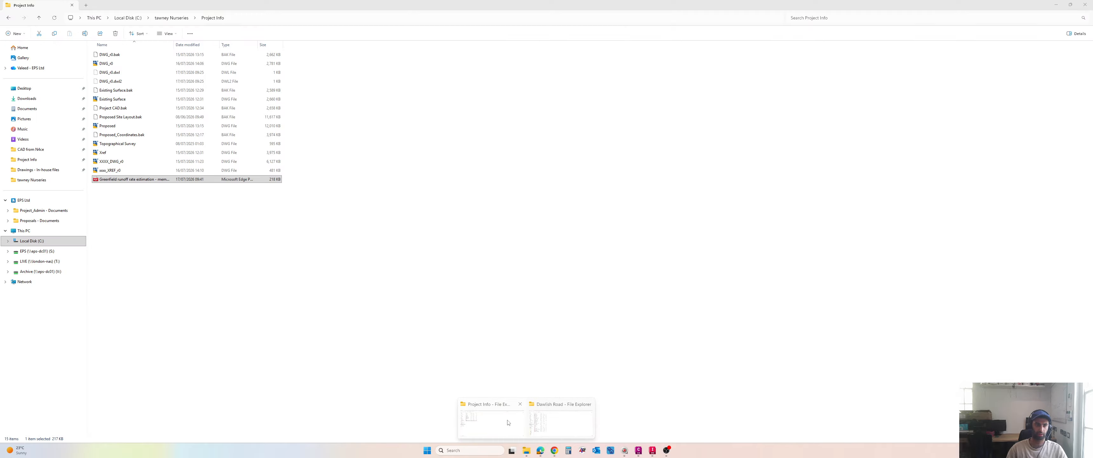
click(508, 422)
double_click(151, 181)
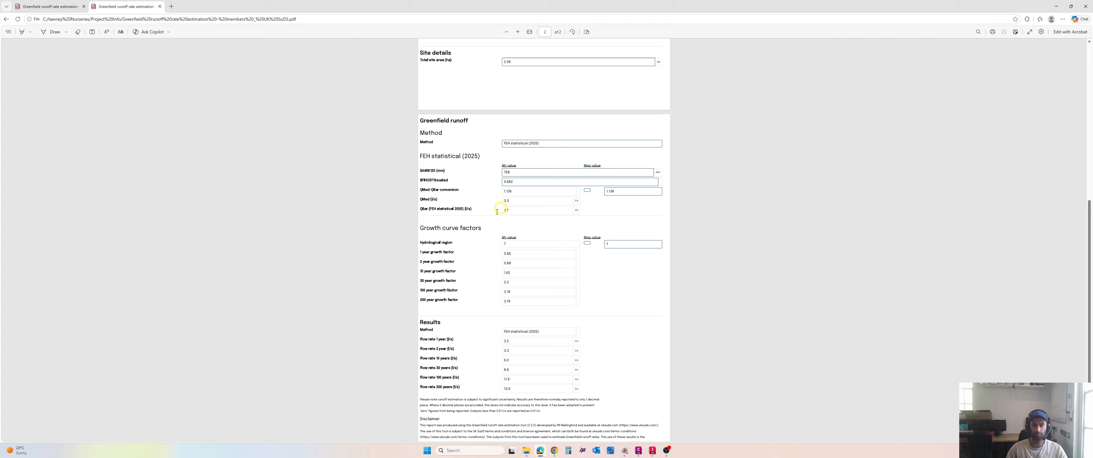
drag(420, 209, 505, 210)
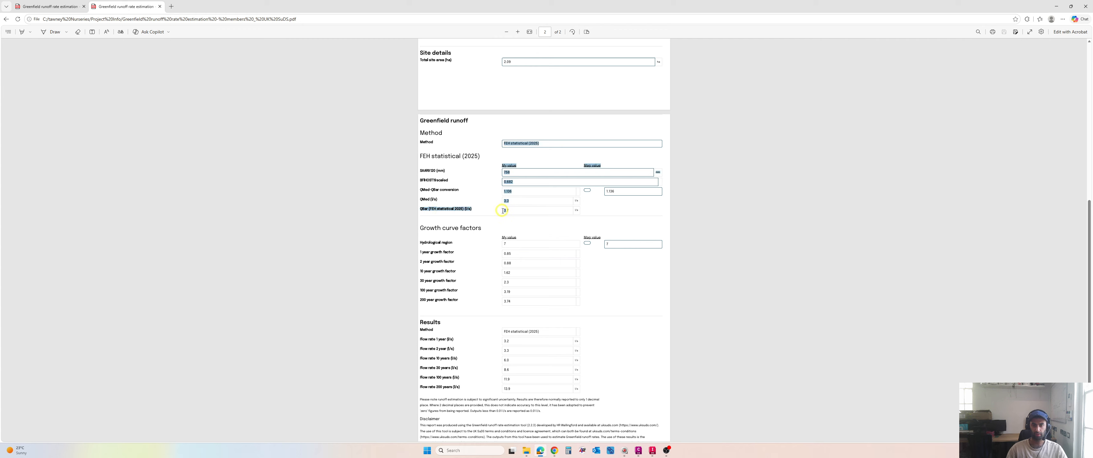
right_click(513, 213)
click(489, 230)
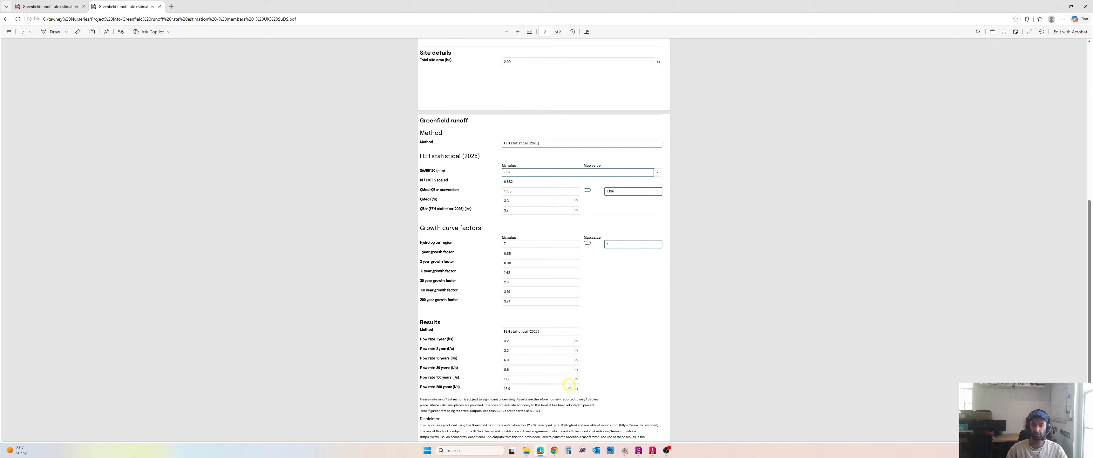
Add the line "Qbar - 3.7 l/s" below the area in the Miro board's notes.
click(554, 449)
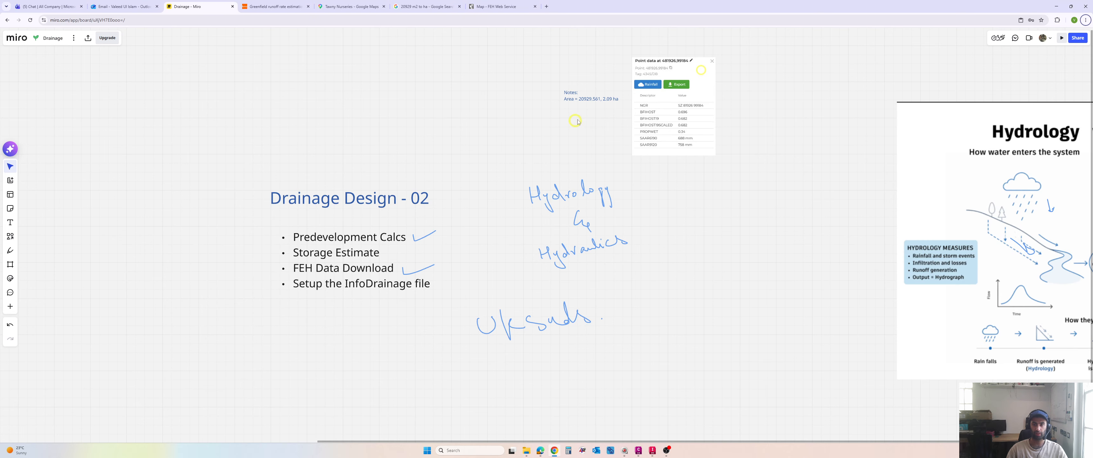
click(620, 99)
double_click(622, 99)
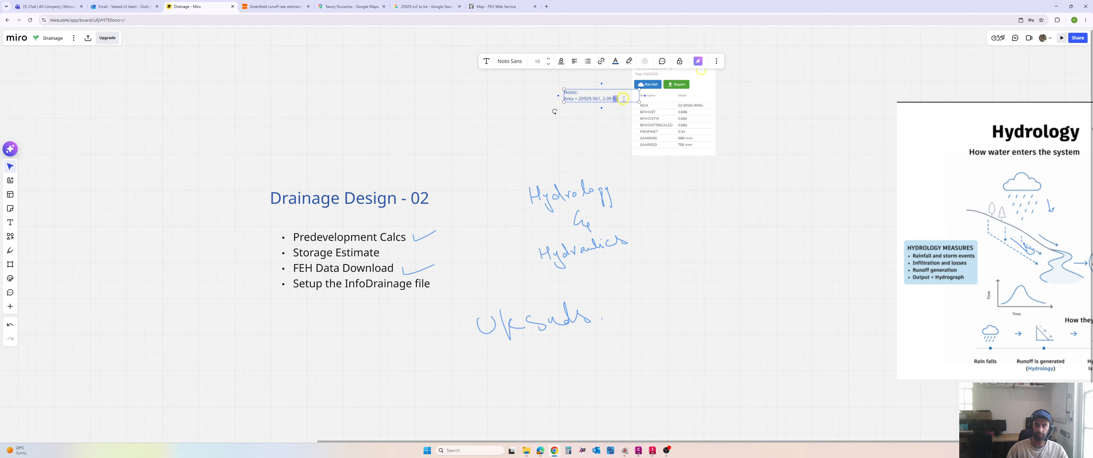
key(End)
key(Return)
key(Return)
text(Q)
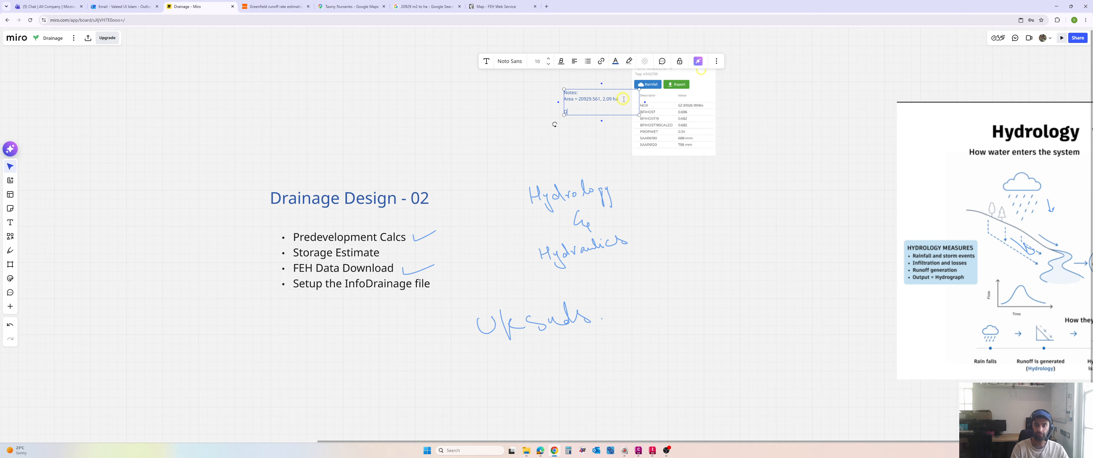
text(bar - 3.7 )
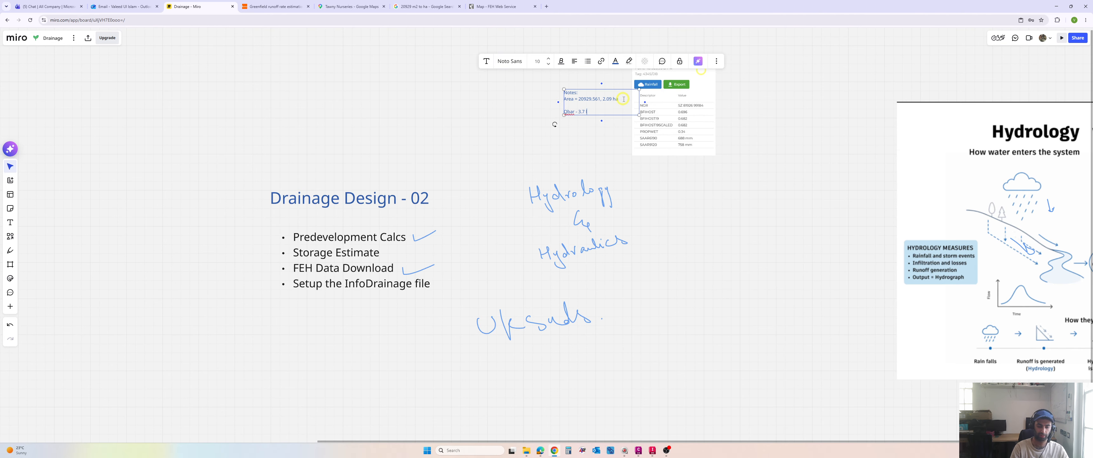
text(l/s)
click(588, 157)
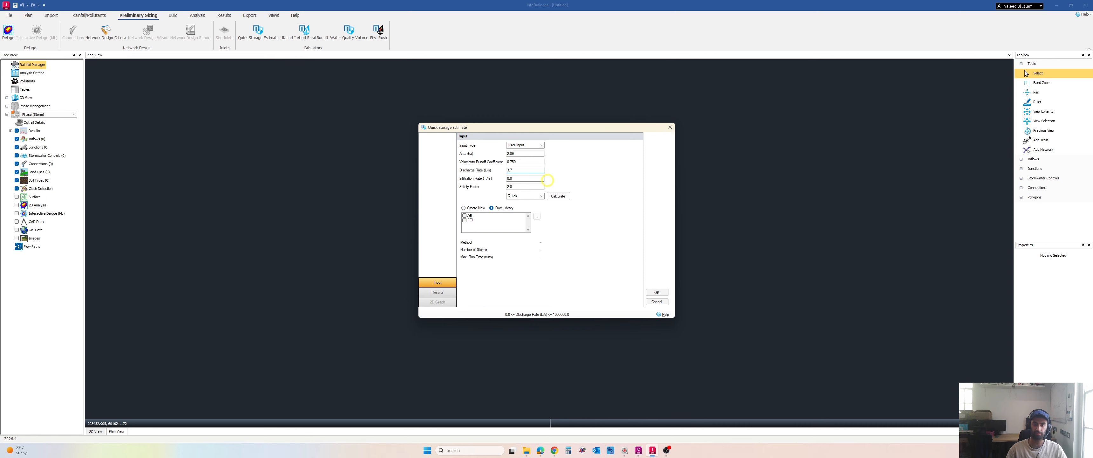
Set the discharge rate to 3.7 l/s, include all library rainfall, and calculate the quick storage estimate.
text(.7)
click(464, 216)
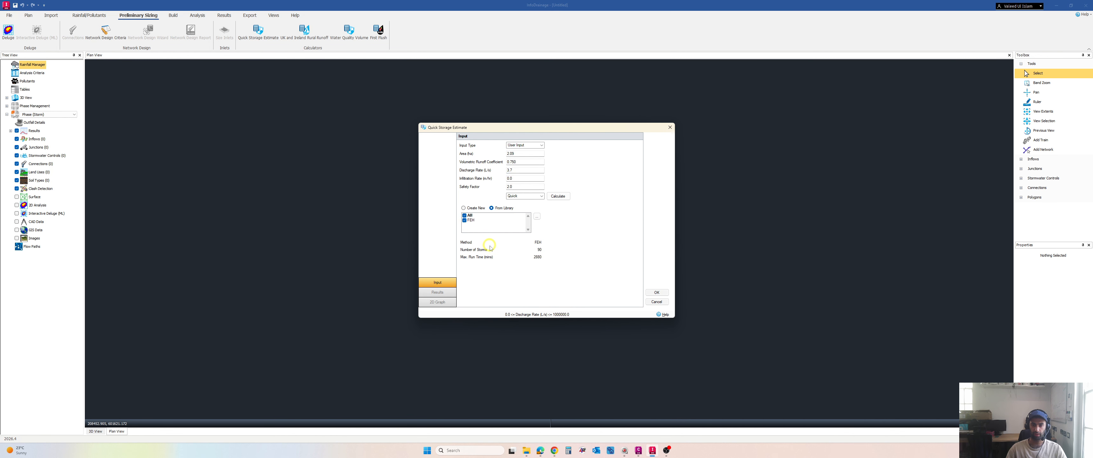
click(557, 196)
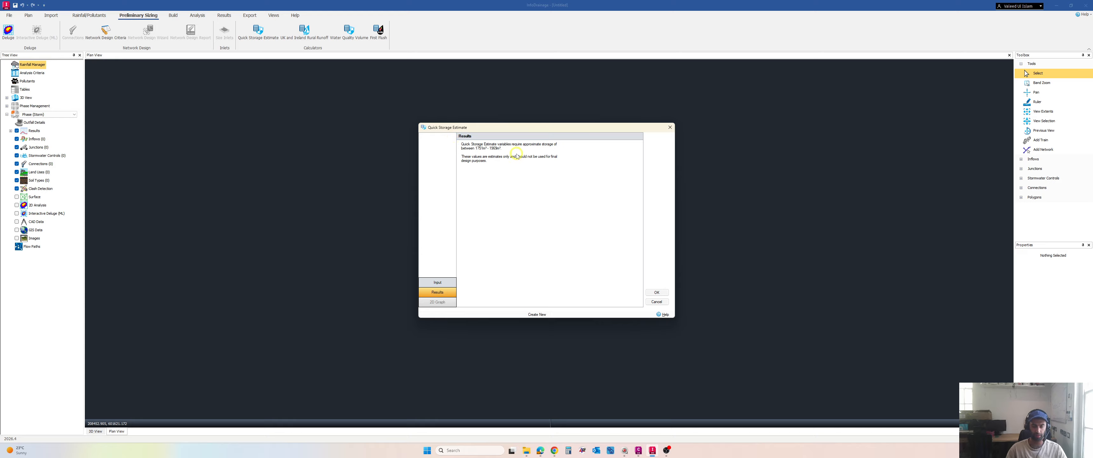
Capture a screenshot of the Quick Storage Estimate results.
key(super+shift+s)
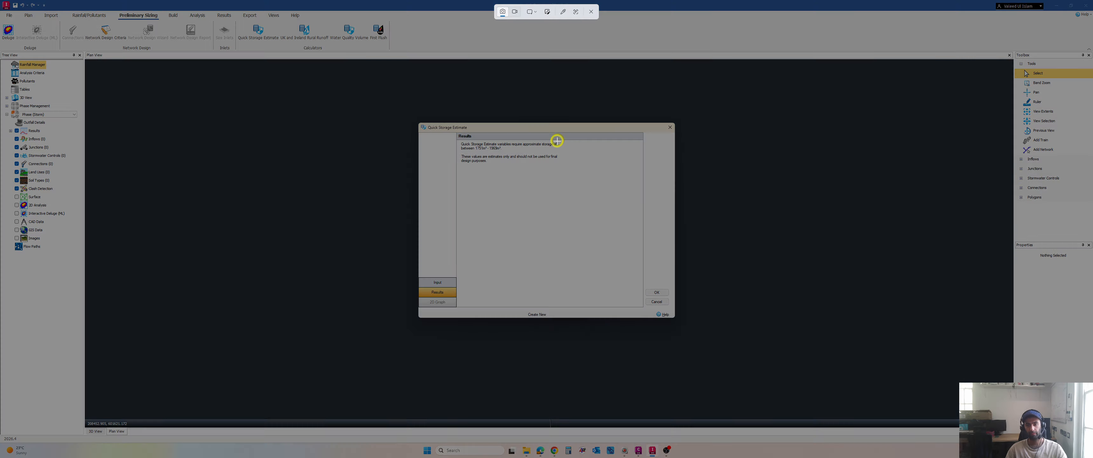
key(Escape)
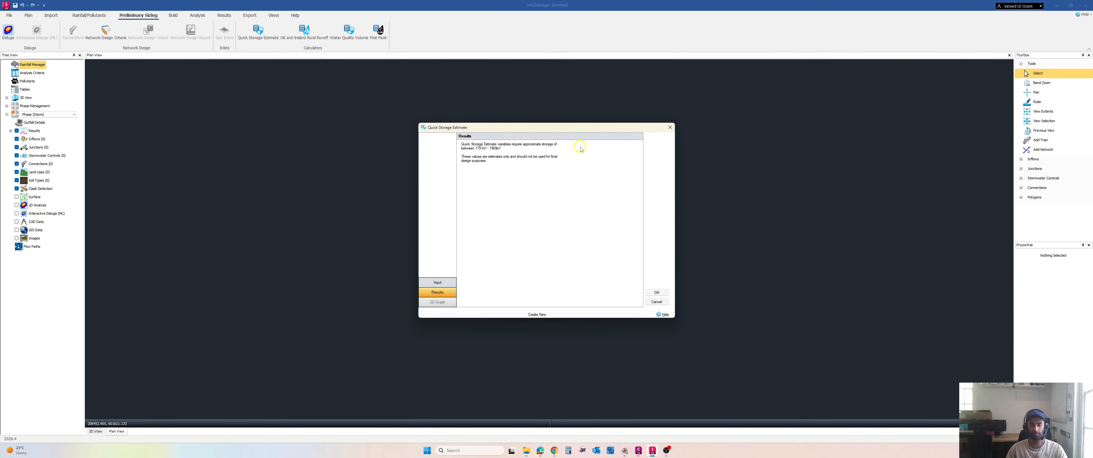
key(super+shift+s)
drag(583, 120, 404, 178)
key(alt+Tab)
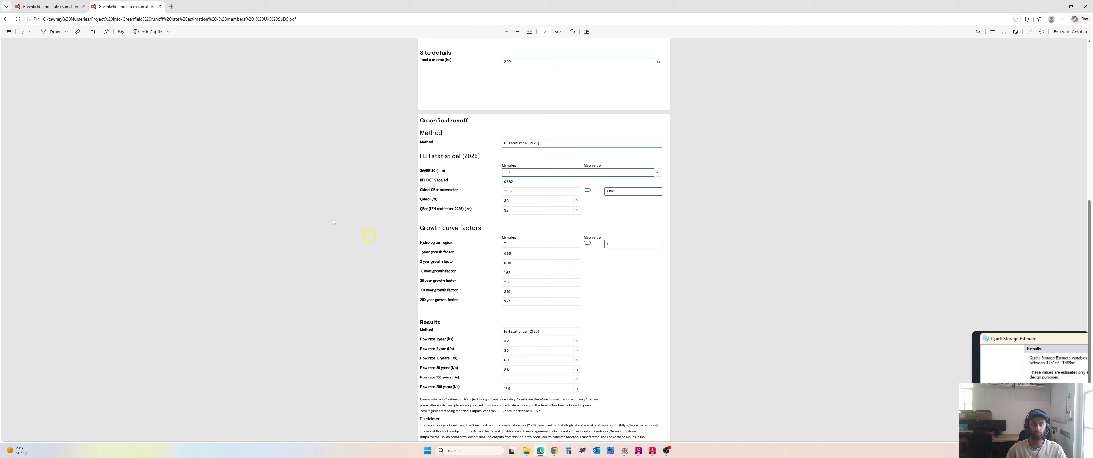
Paste the storage estimate screenshot into the Miro board, place it below the point data image, and shrink it.
click(554, 451)
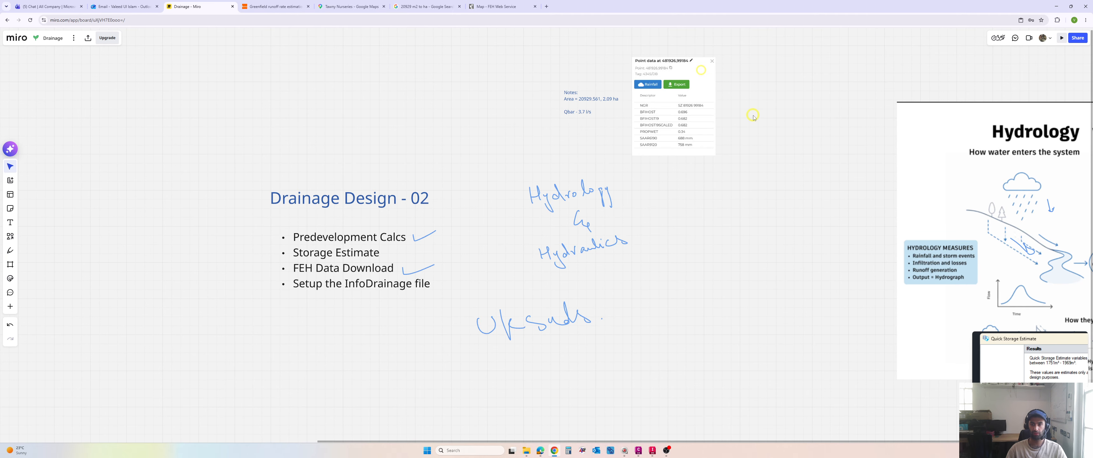
key(ctrl+v)
drag(393, 93, 759, 210)
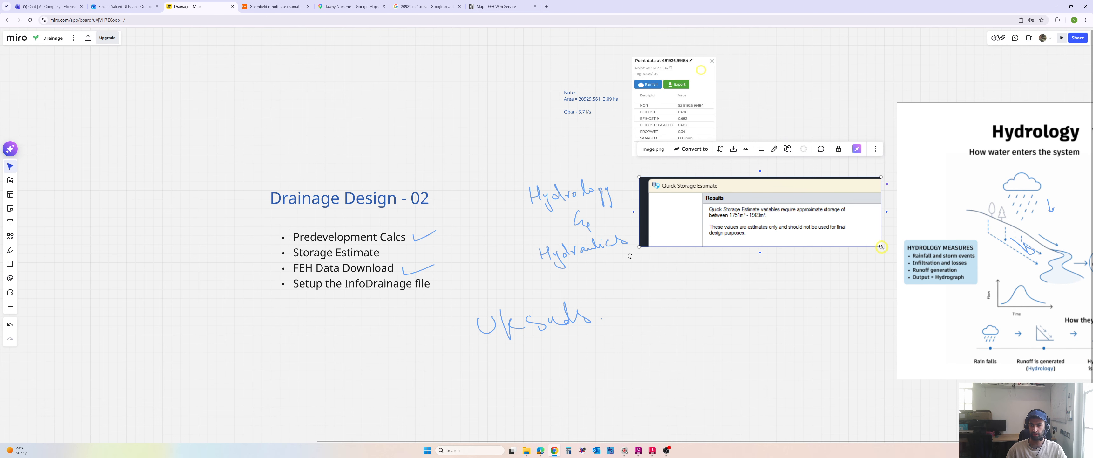
drag(882, 249, 820, 232)
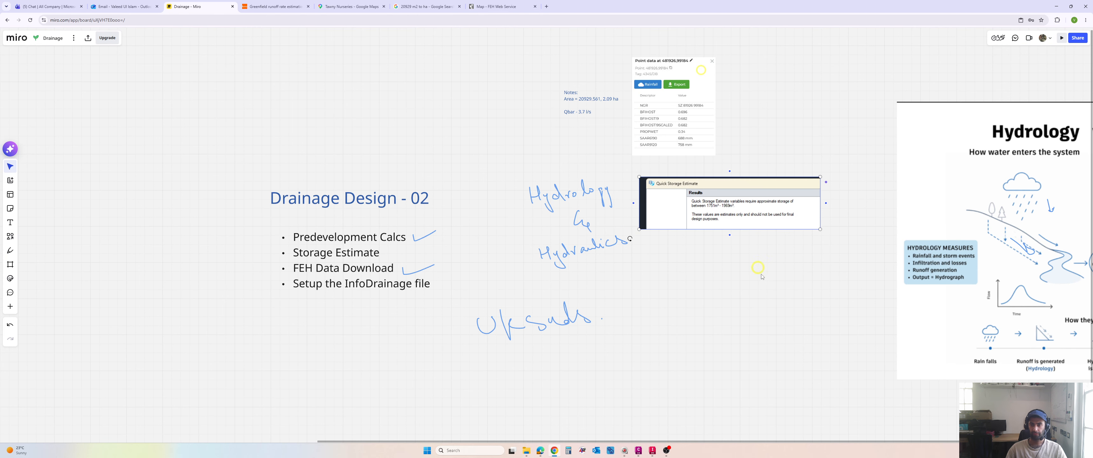
click(752, 264)
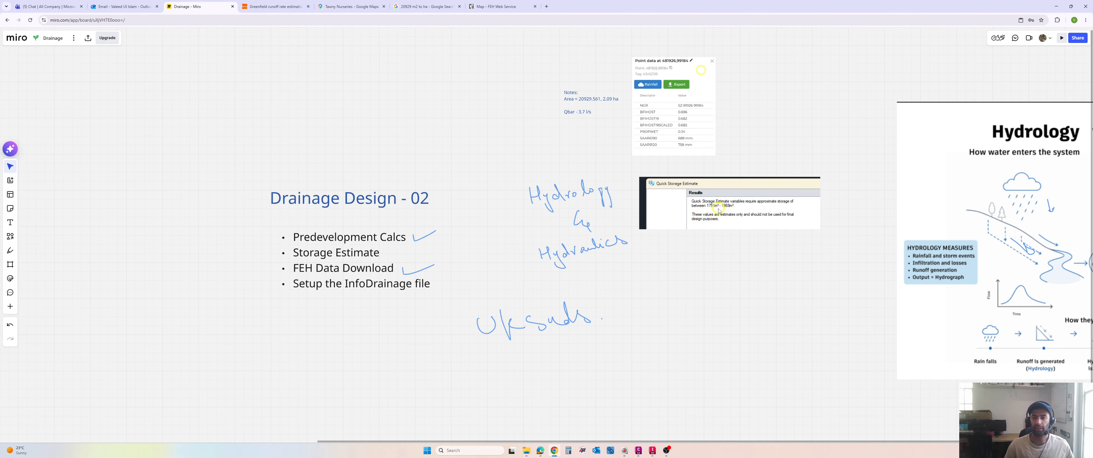
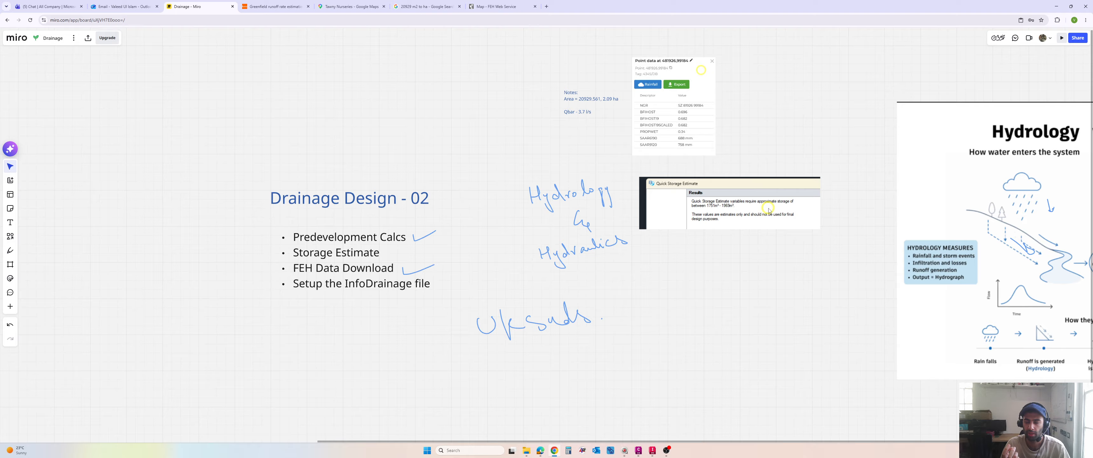
Glance back at the greenfield runoff PDF, and turn on screen annotation over the Miro board.
key(alt+Tab)
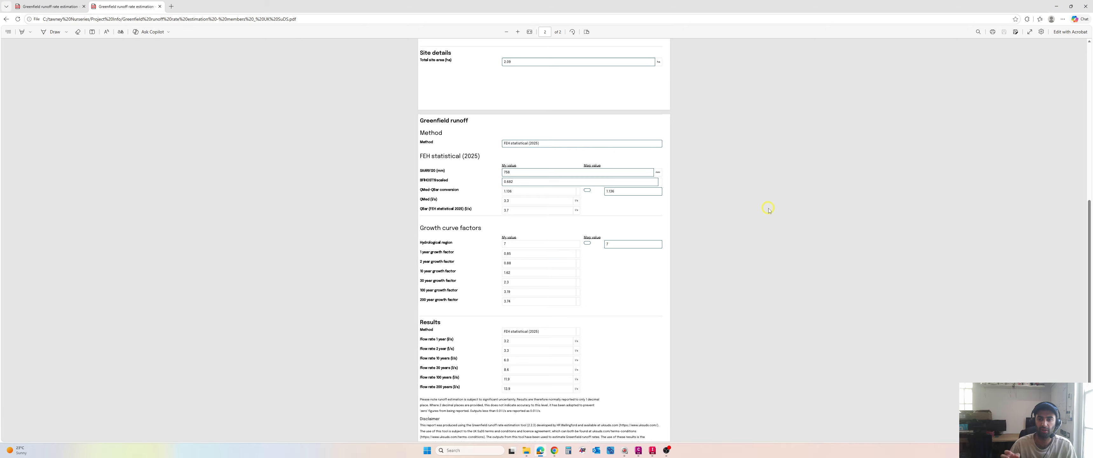
key(alt+Tab)
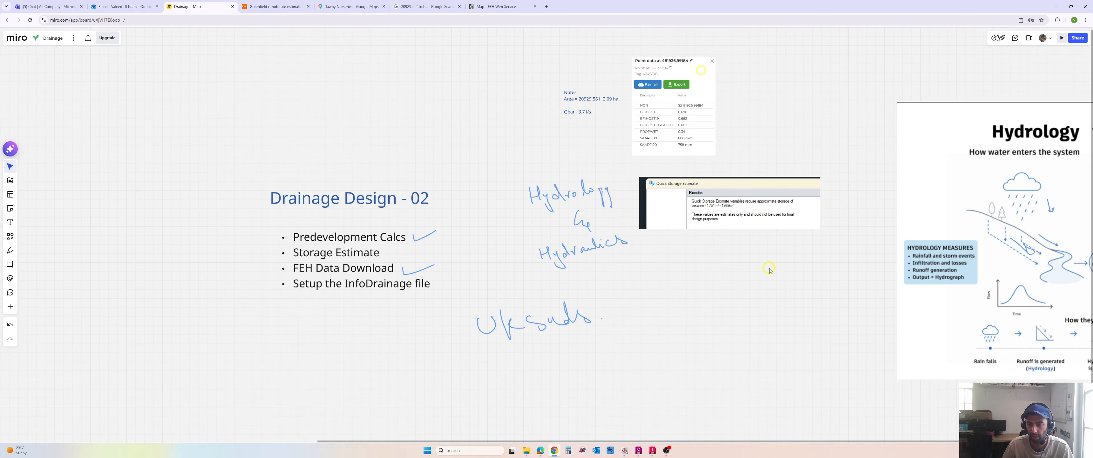
key(ctrl+2)
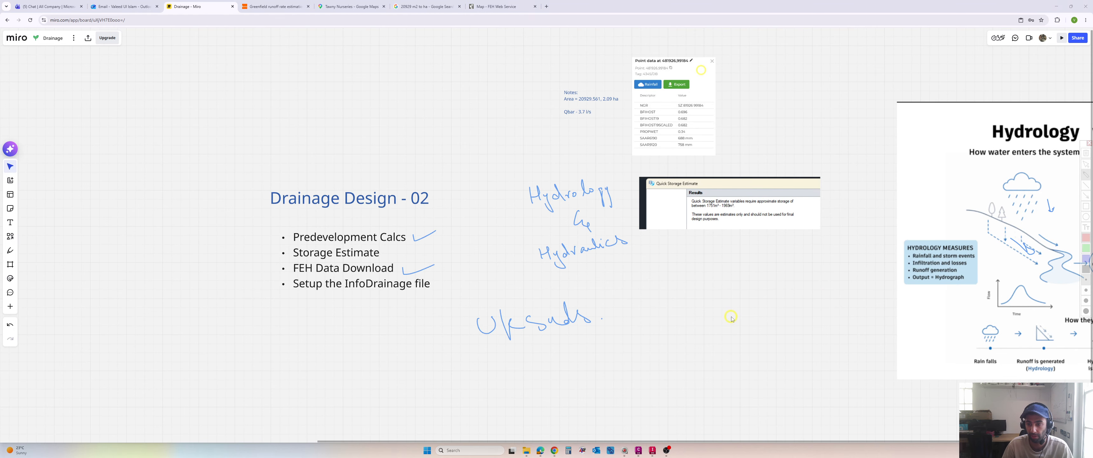
Underline the lower storage estimate and sketch a freehand pond outline on the board, labelled 1500 sqm and 1.5m.
key(Escape)
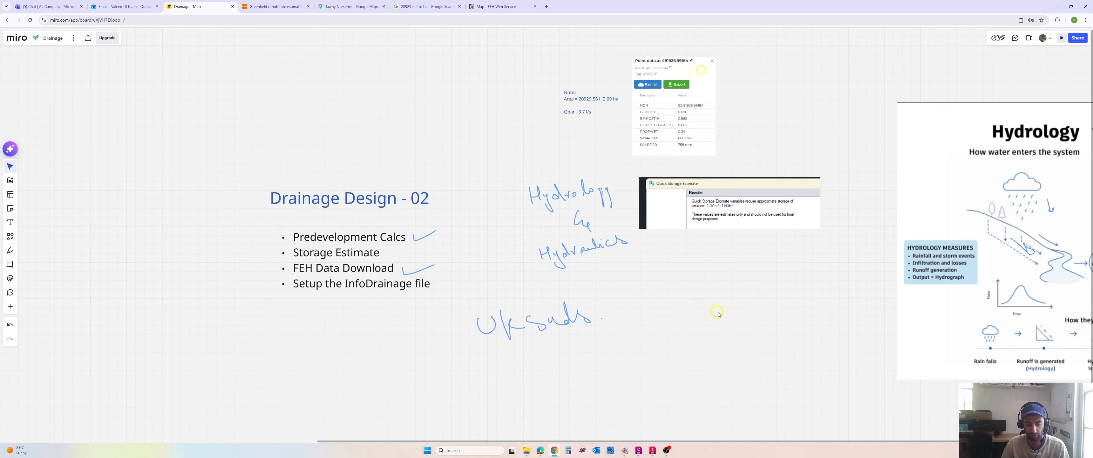
key(p)
mouse_move(705, 318)
mouse_down()
mouse_move(710, 298)
mouse_move(783, 270)
mouse_move(805, 337)
mouse_move(692, 340)
mouse_move(705, 315)
mouse_up()
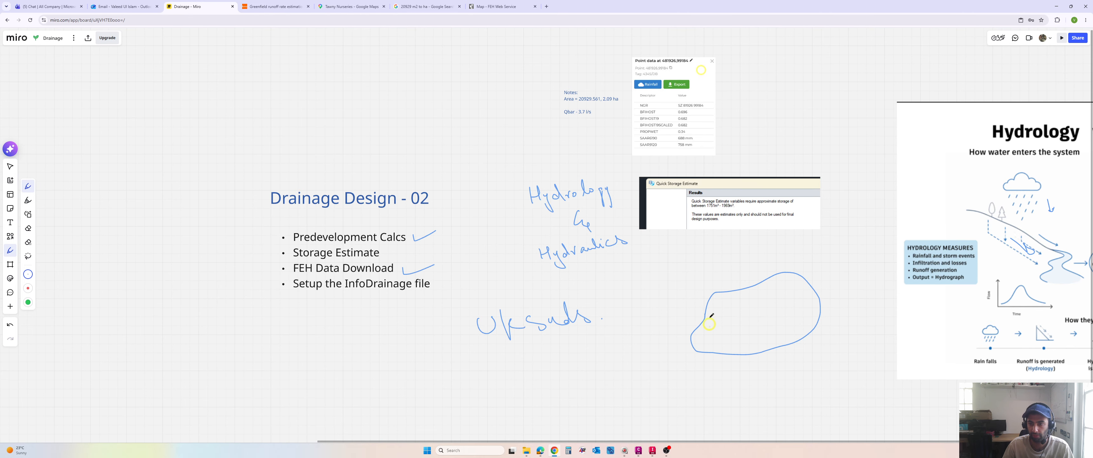
drag(708, 209, 717, 208)
drag(752, 306, 752, 312)
drag(777, 319, 794, 319)
drag(743, 339, 758, 337)
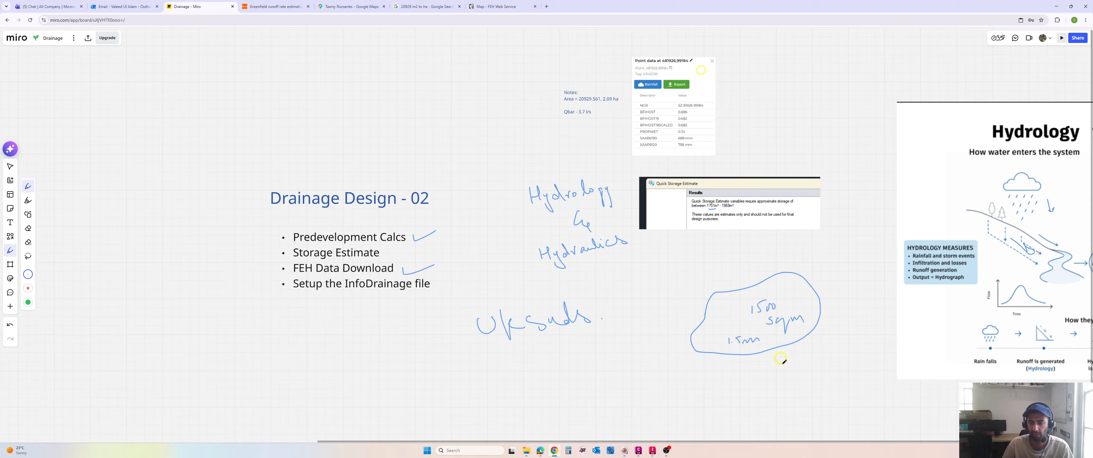
Switch to Calculator and compute the pond volume as 1500 × 1.5.
click(569, 450)
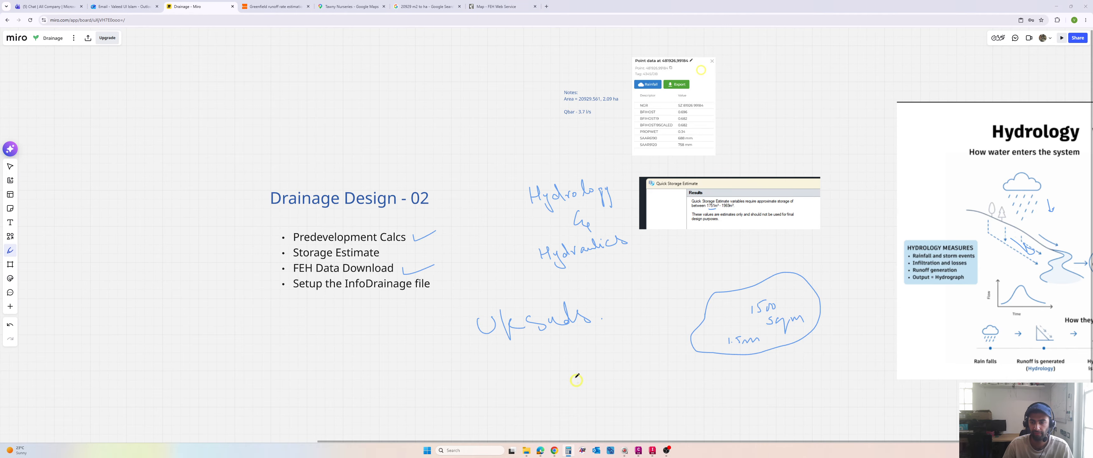
text(00)
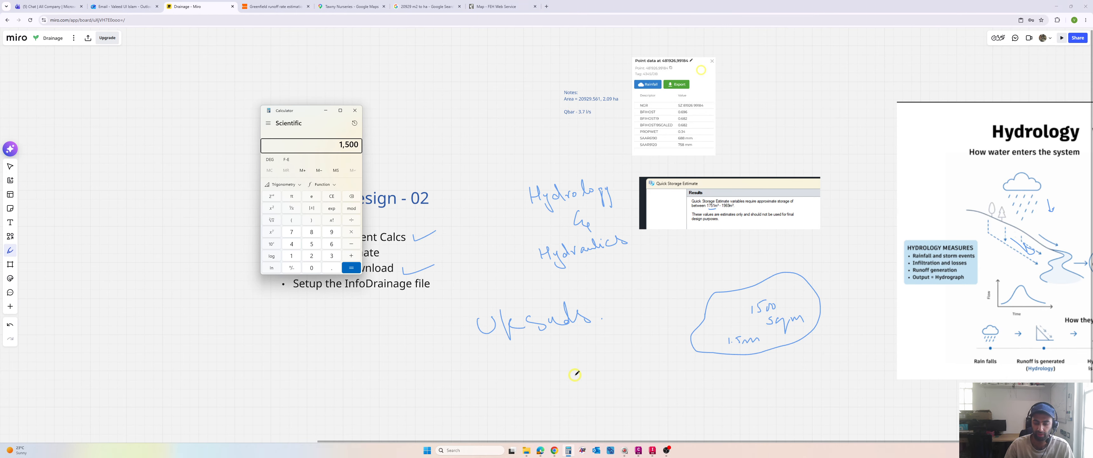
text(*1.5)
key(Return)
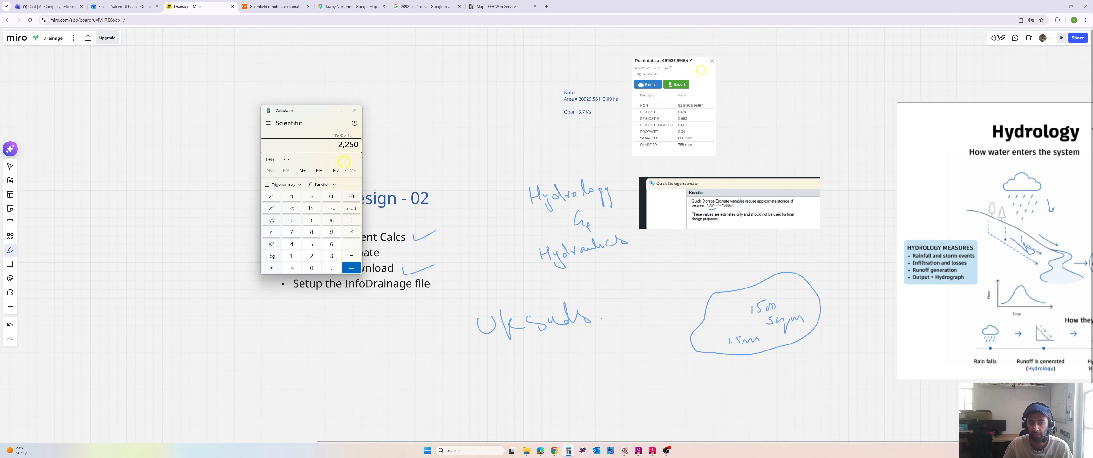
Clear the calculation and compute the volume for a smaller pond as 1300 × 1.5.
click(338, 198)
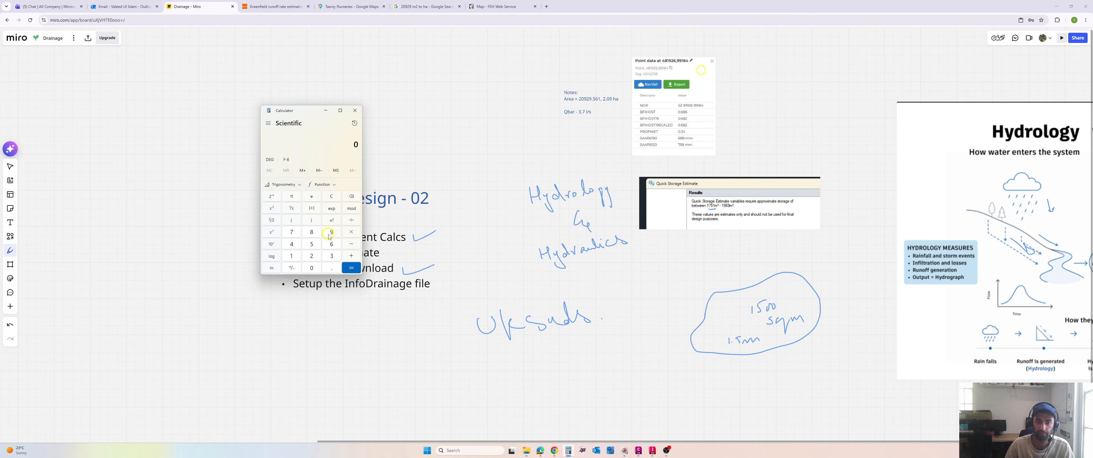
text(1300 × 1.5)
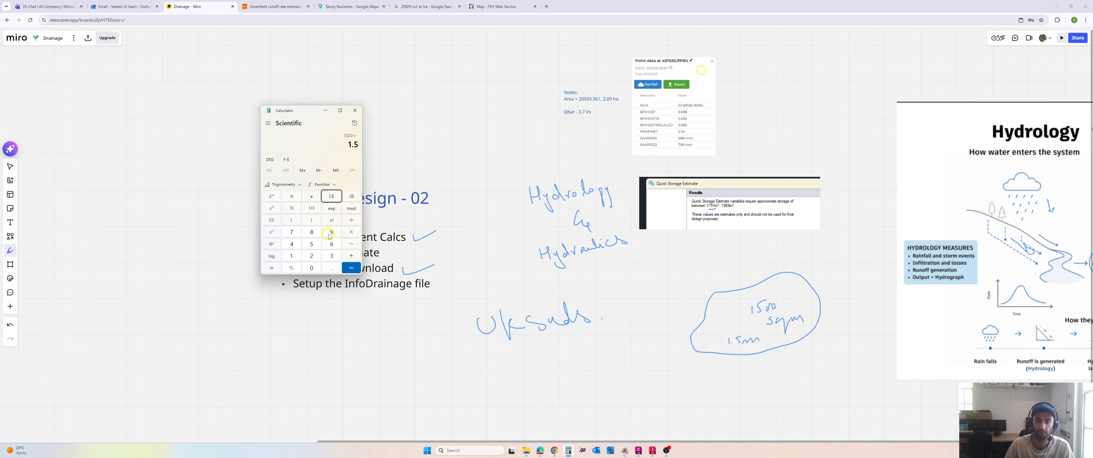
key(Return)
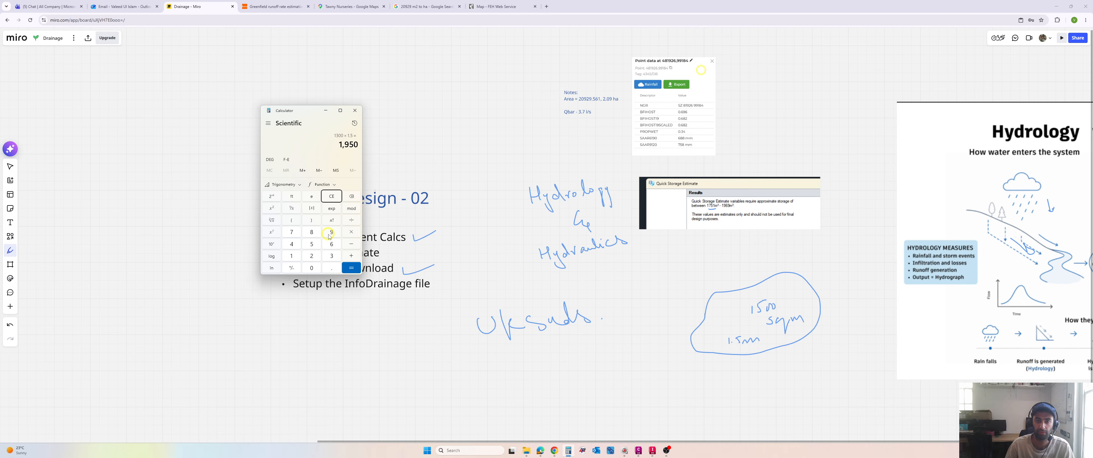
Clear the calculation, compute 1000 × 1.5 for the smallest pond area, and close the calculator.
click(329, 195)
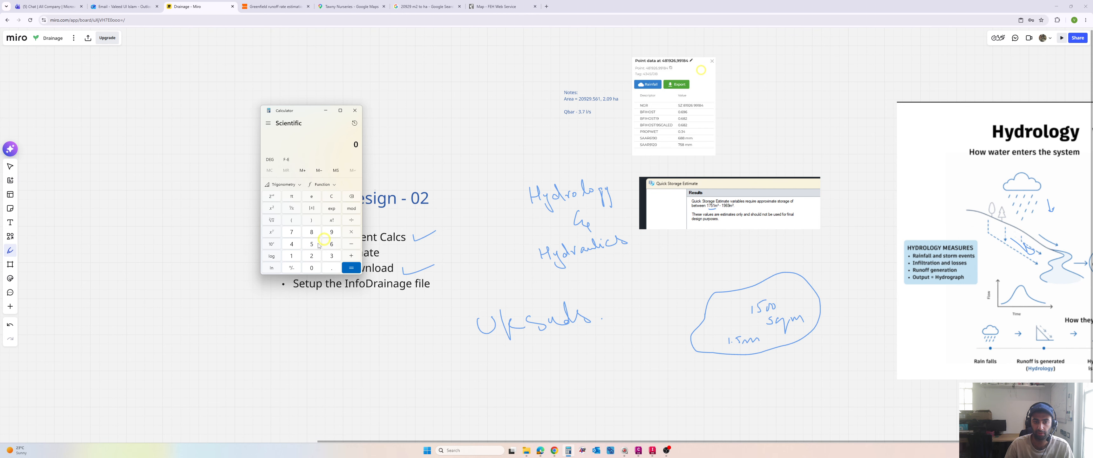
click(292, 256)
click(308, 268)
click(308, 268)
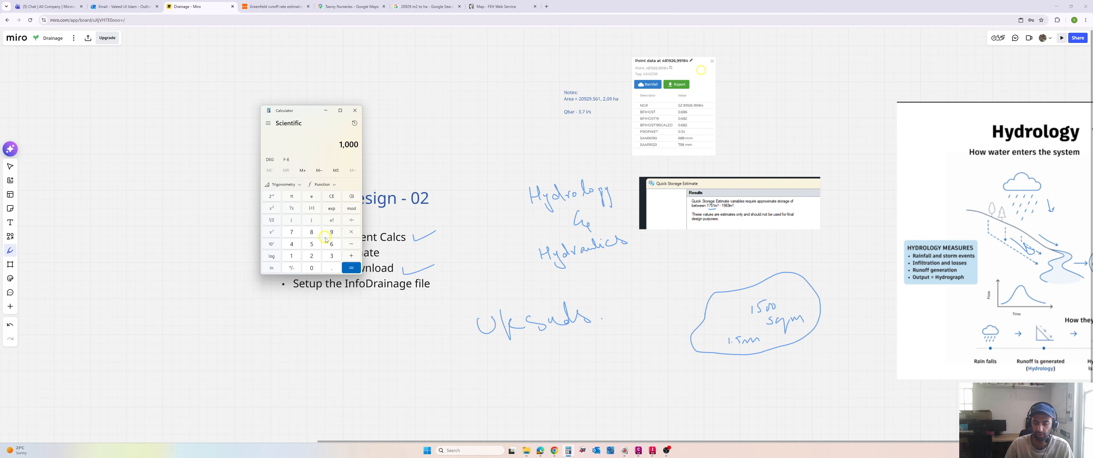
key(asterisk)
text(1.5)
key(Return)
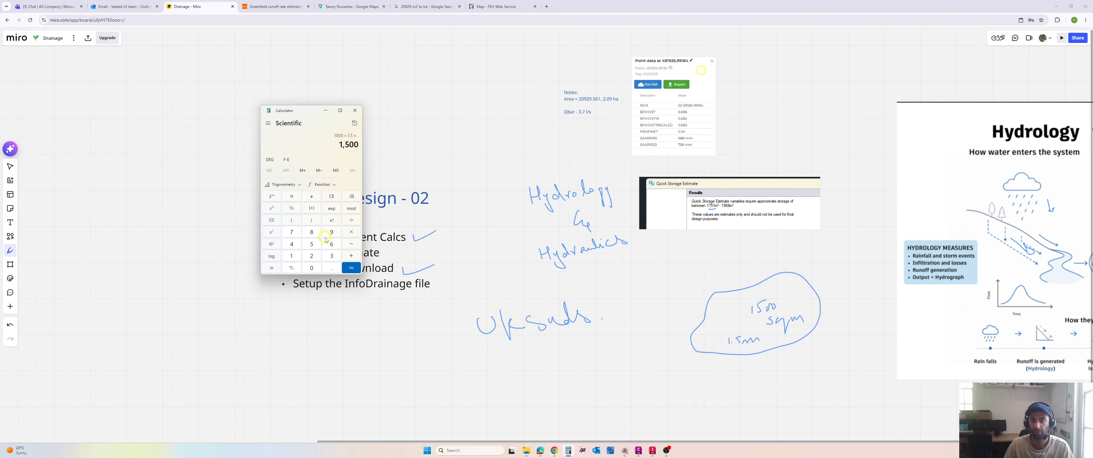
click(353, 112)
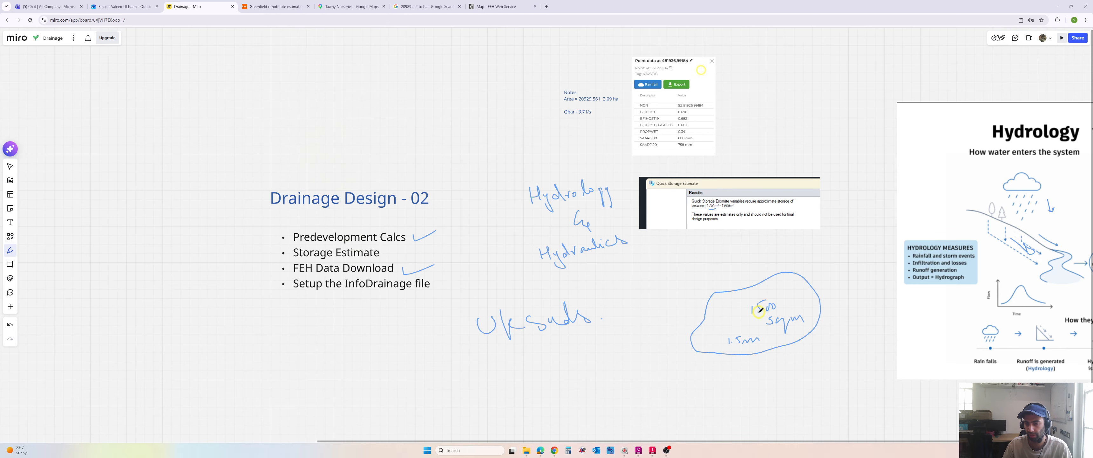
Erase the freehand pond outline and its area and depth labels from the board.
key(v)
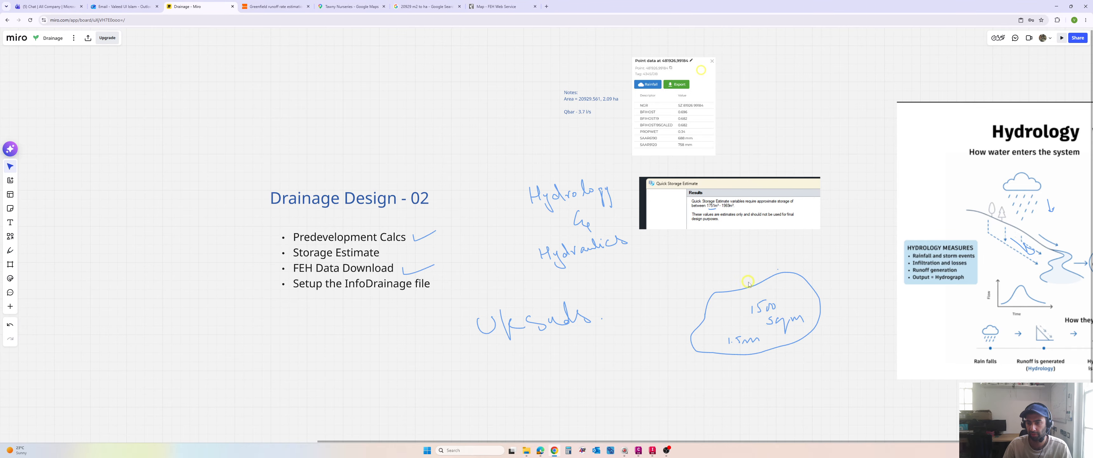
key(shift+e)
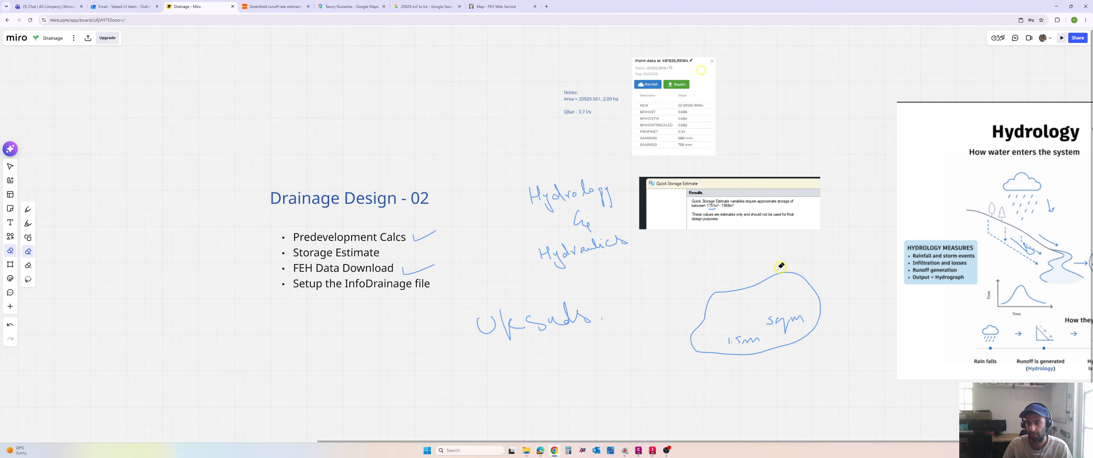
drag(781, 265, 778, 271)
drag(769, 323, 728, 340)
key(v)
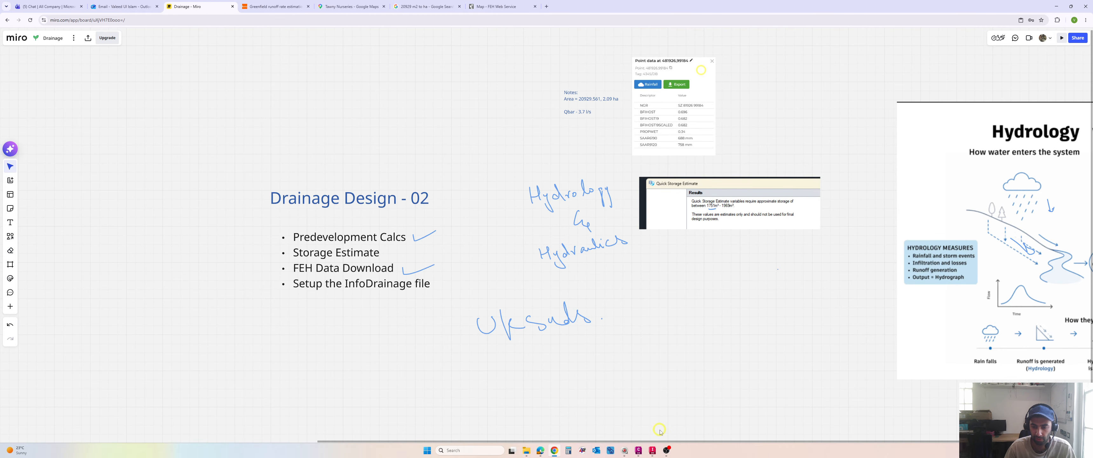
Switch to the Civil 3D site drawing and examine the pond in the open space near the LEAP.
click(639, 449)
scroll(651, 299, down, 6)
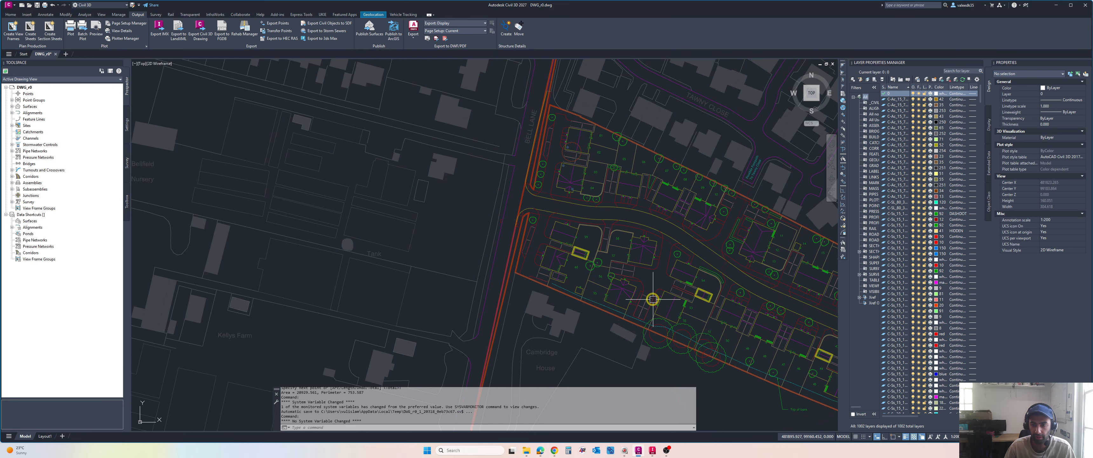
middle_drag(651, 298, 530, 254)
scroll(658, 259, up, 2)
middle_drag(658, 260, 573, 274)
middle_drag(664, 277, 557, 278)
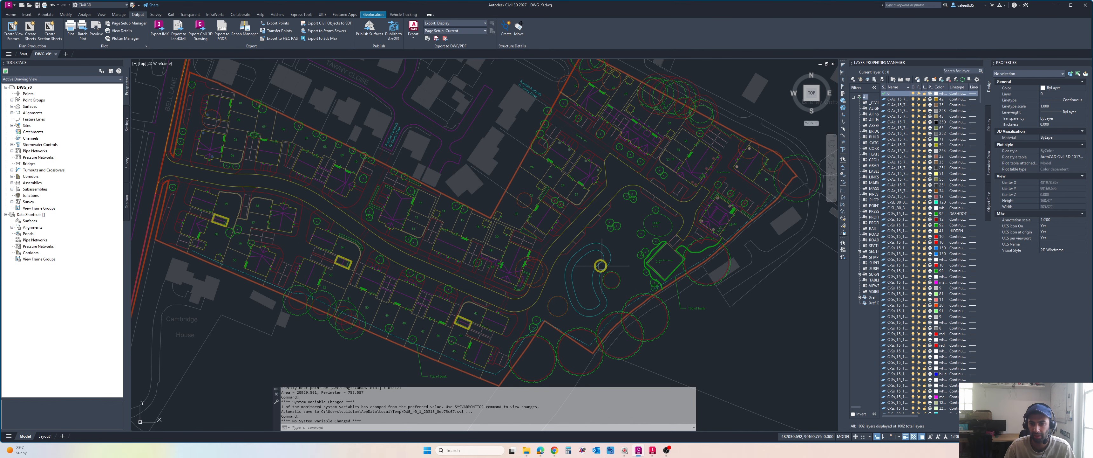
scroll(604, 258, up, 2)
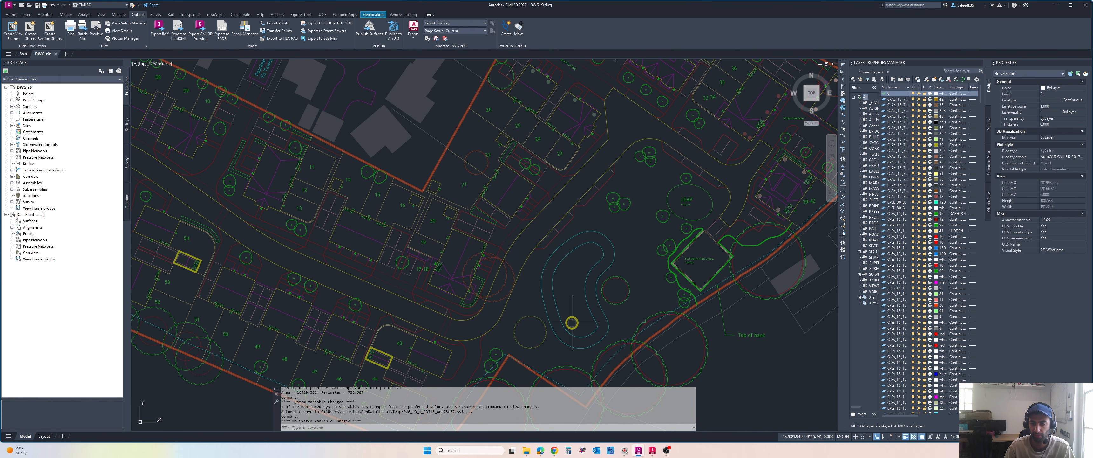
middle_drag(655, 239, 612, 238)
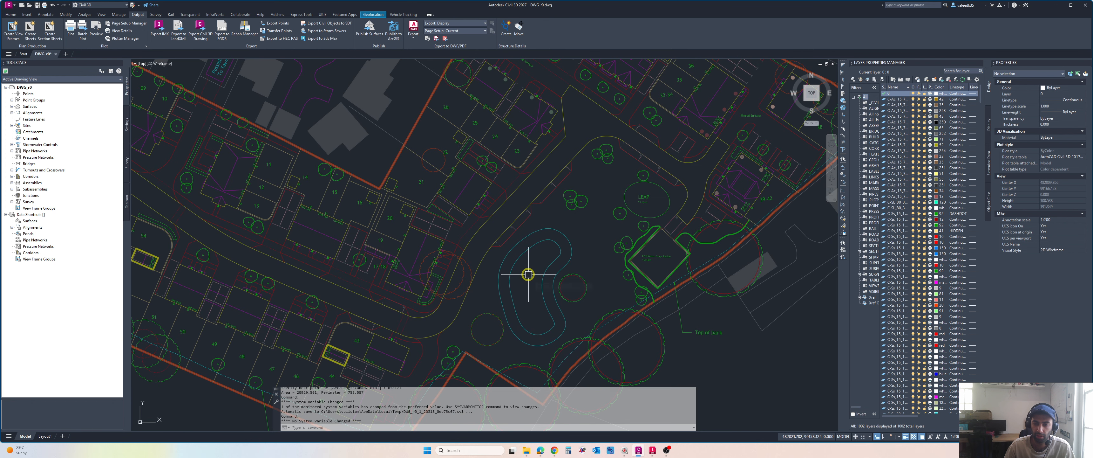
Measure the pond's area with the AREA command, picking points around its outer outline.
text(a)
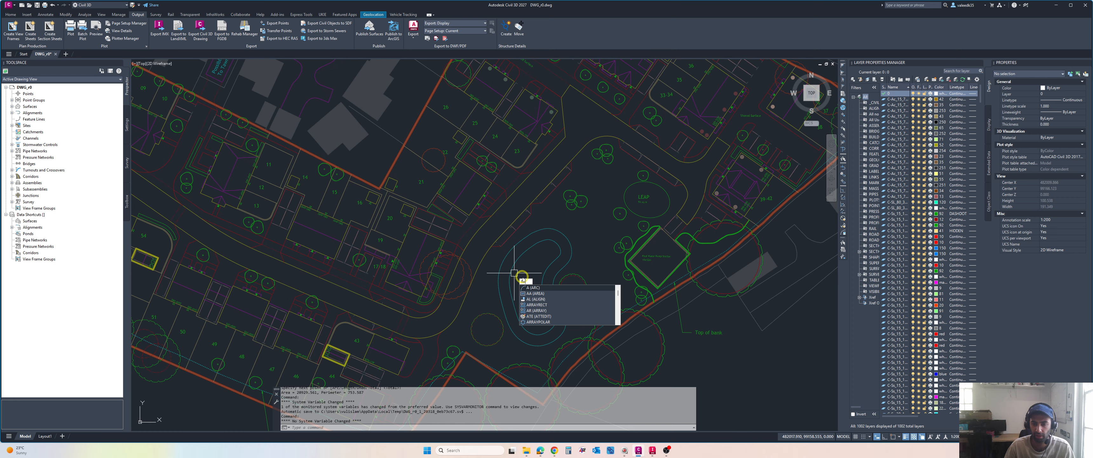
text(a)
key(Return)
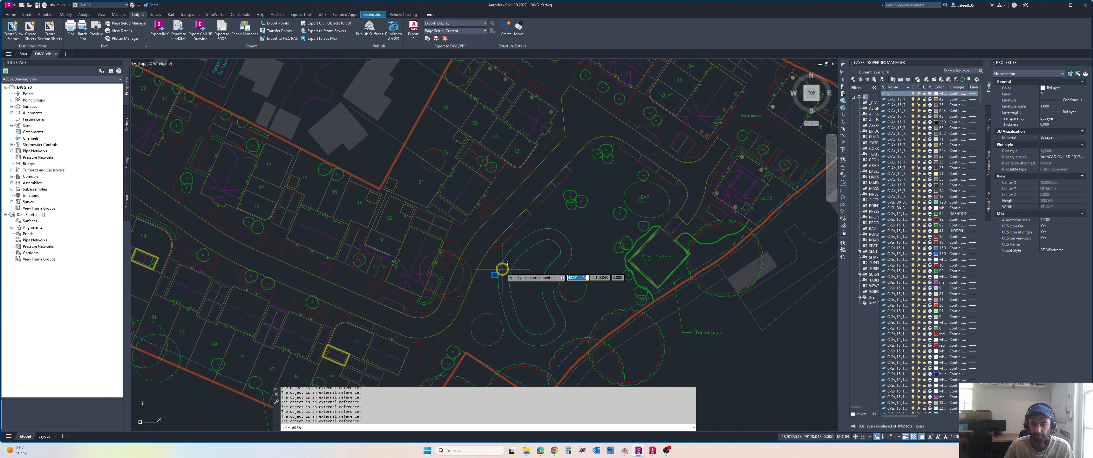
scroll(502, 268, up, 4)
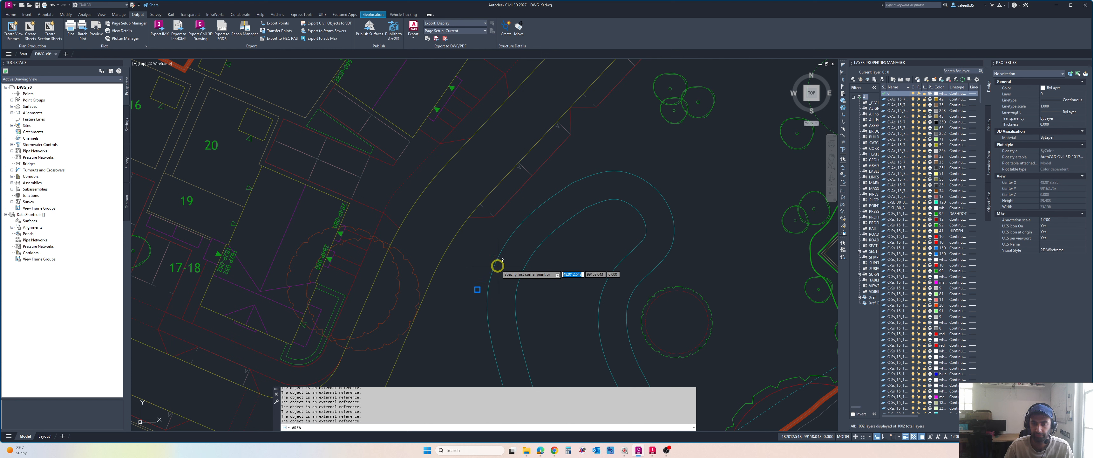
click(497, 265)
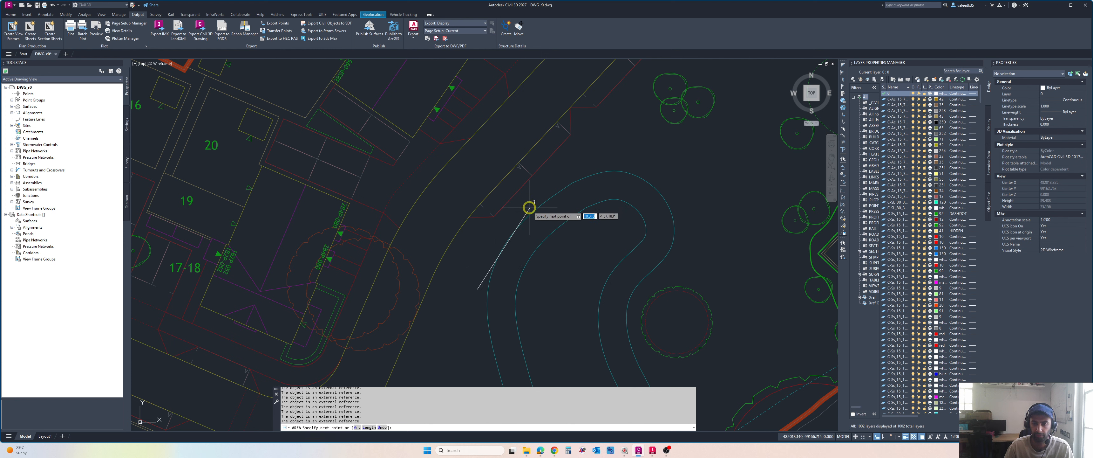
click(561, 175)
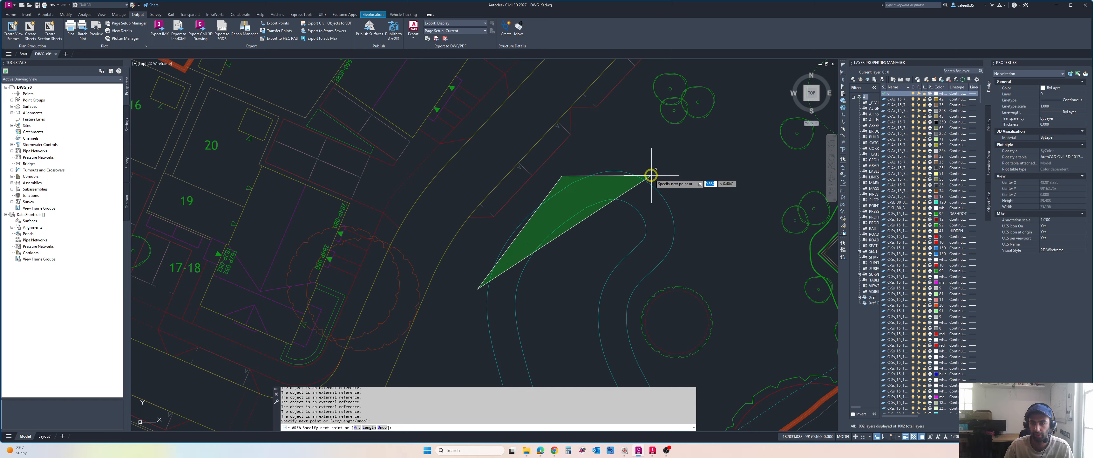
click(651, 172)
click(689, 232)
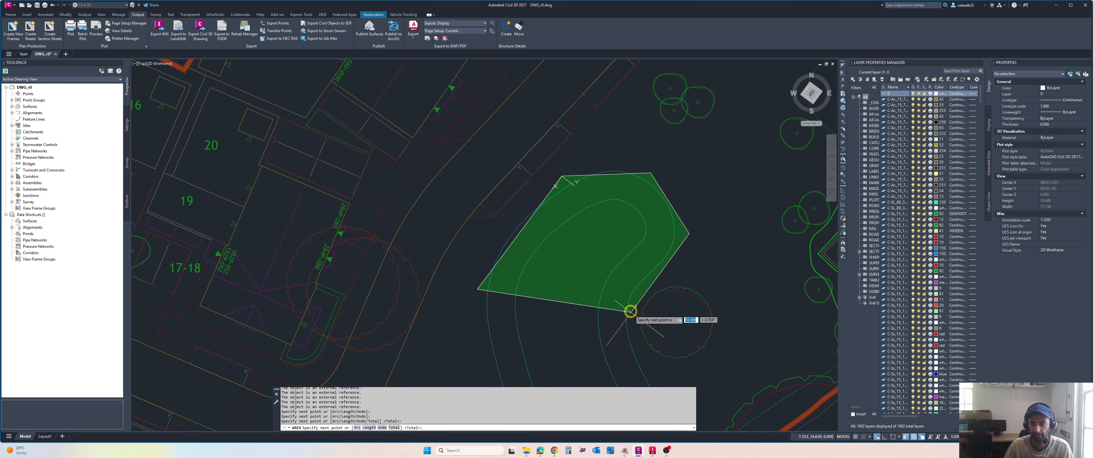
click(631, 305)
scroll(631, 305, down, 3)
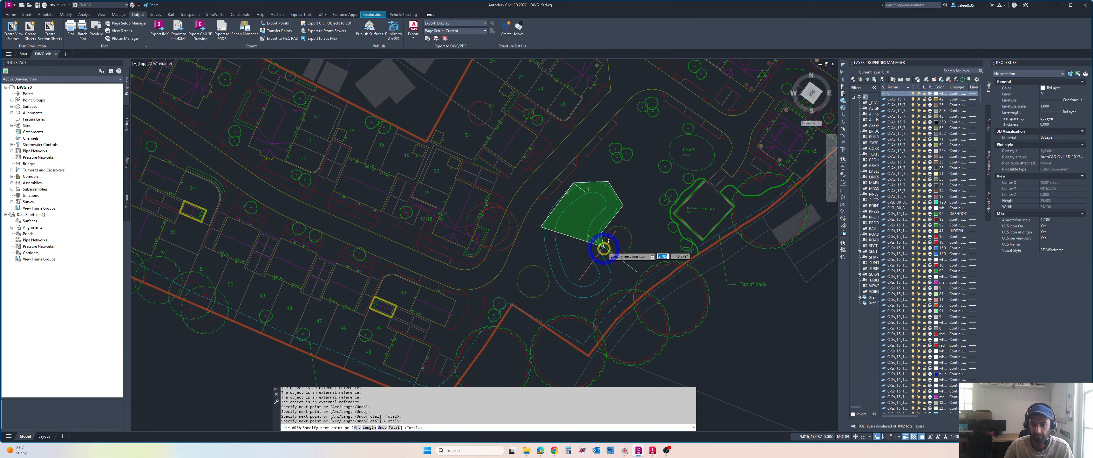
click(601, 255)
click(611, 289)
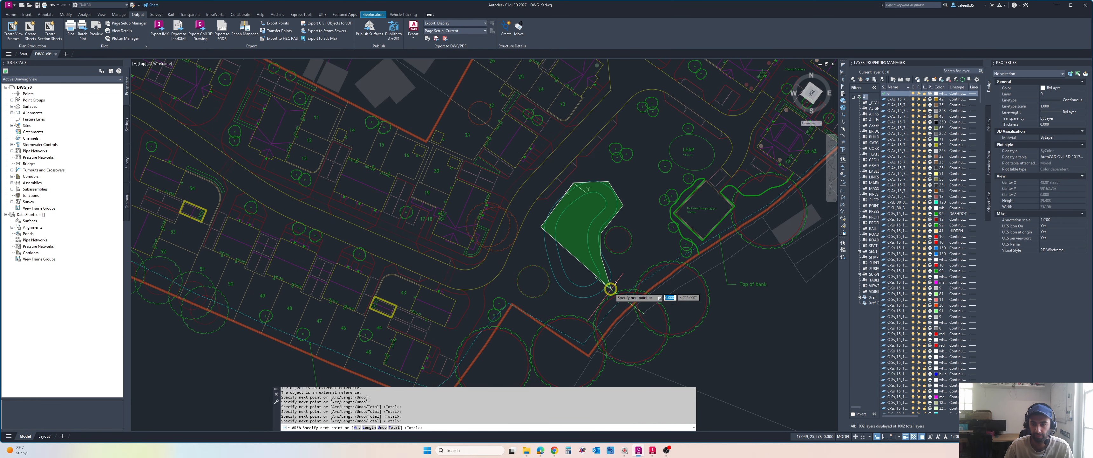
click(576, 303)
click(553, 268)
key(Return)
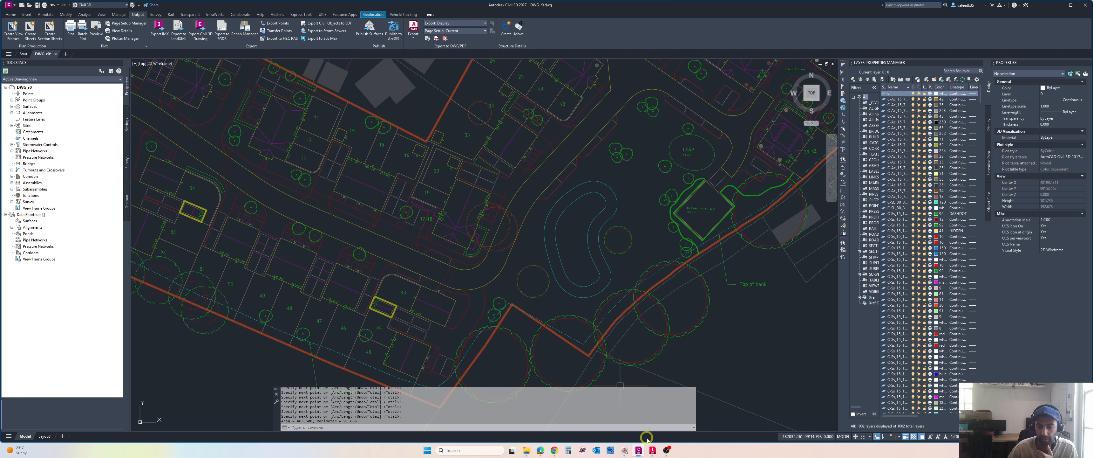
Switch to InfoDrainage, review the Quick Storage Estimate results, and close the dialog.
click(652, 451)
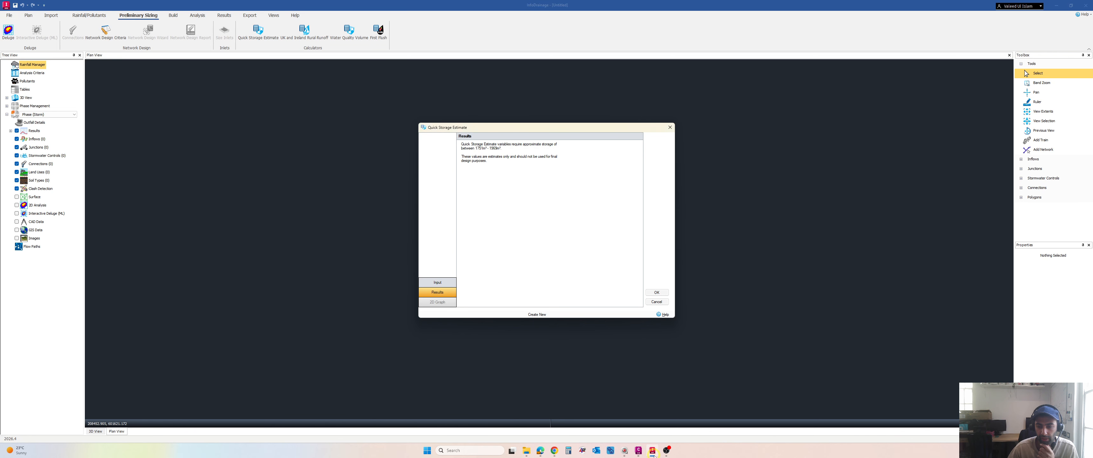
mouse_move(639, 451)
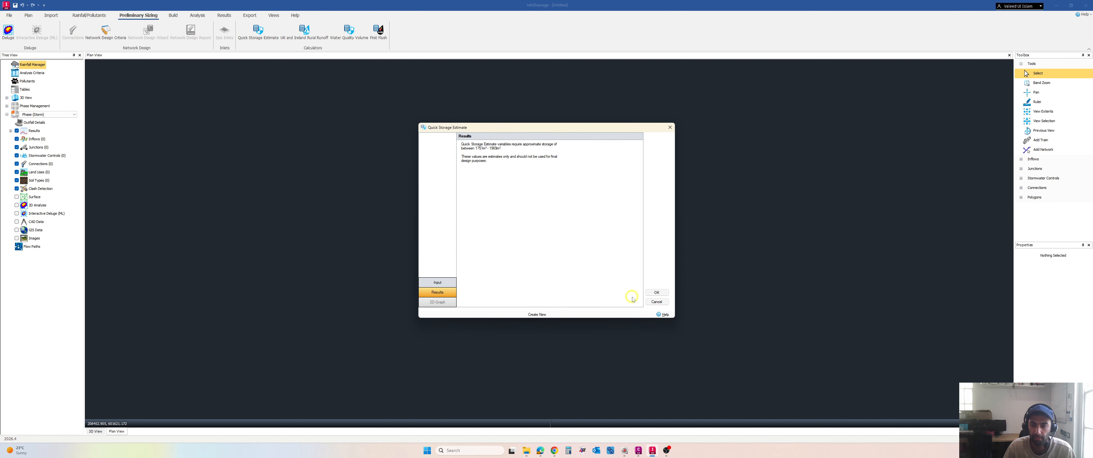
key(Return)
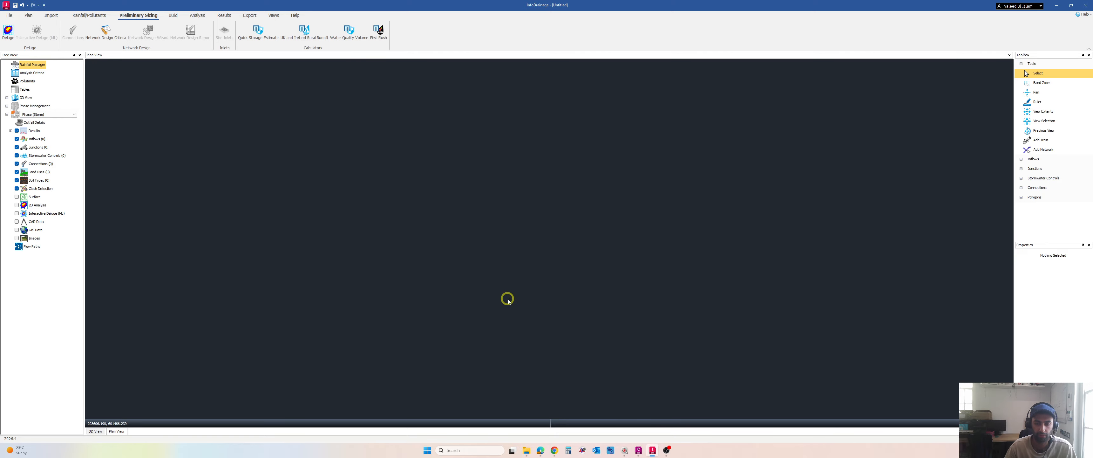
Switch back to the Civil 3D drawing and examine the overall site layout around the plots and pond.
click(638, 450)
scroll(506, 265, down, 5)
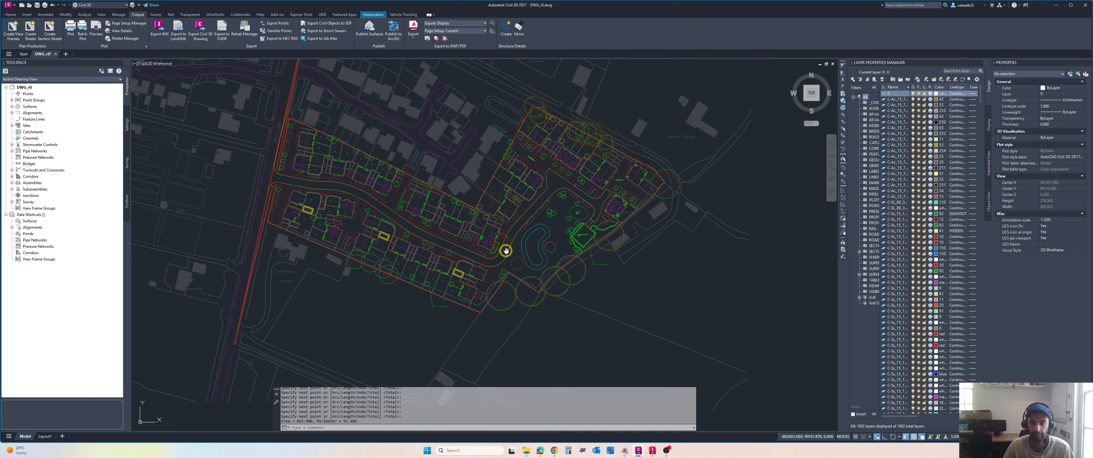
middle_drag(476, 251, 472, 268)
scroll(480, 262, up, 2)
scroll(487, 264, up, 2)
scroll(489, 264, down, 4)
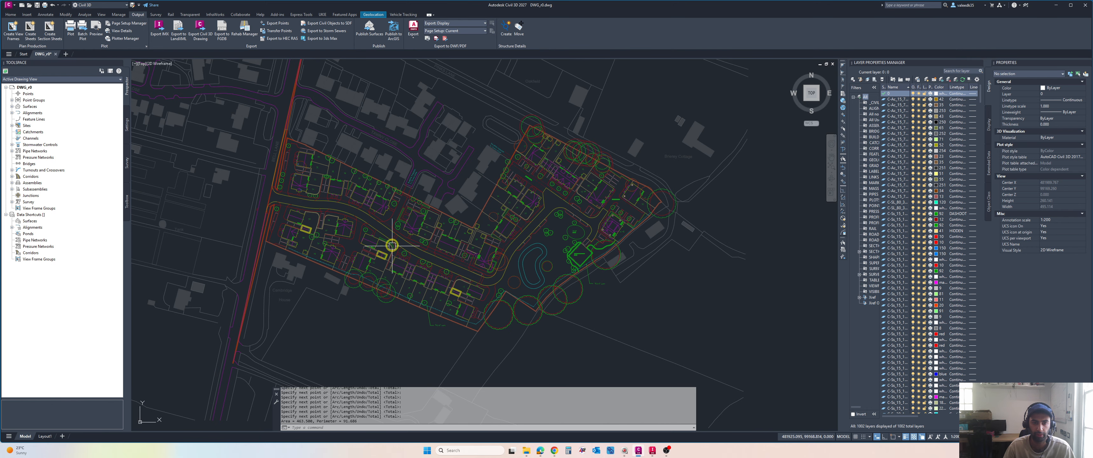
mouse_move(398, 251)
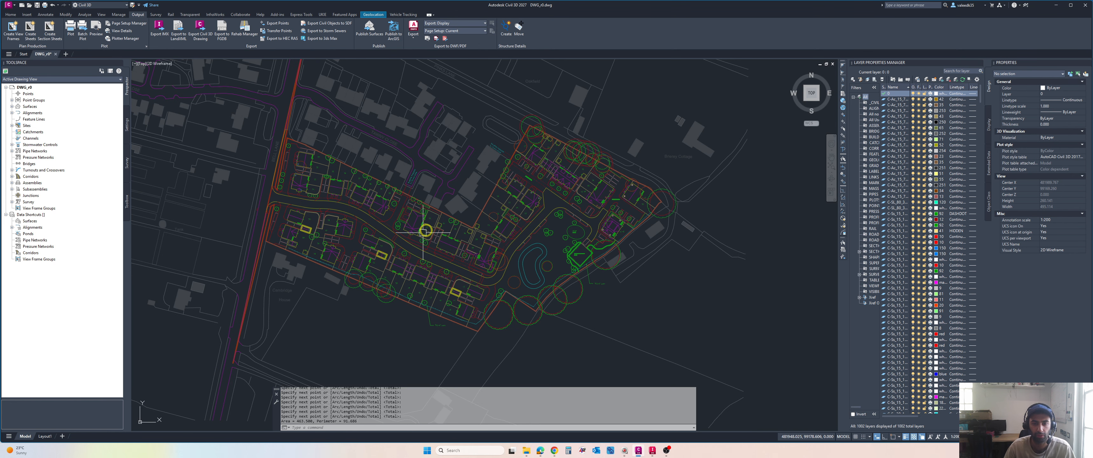
click(421, 250)
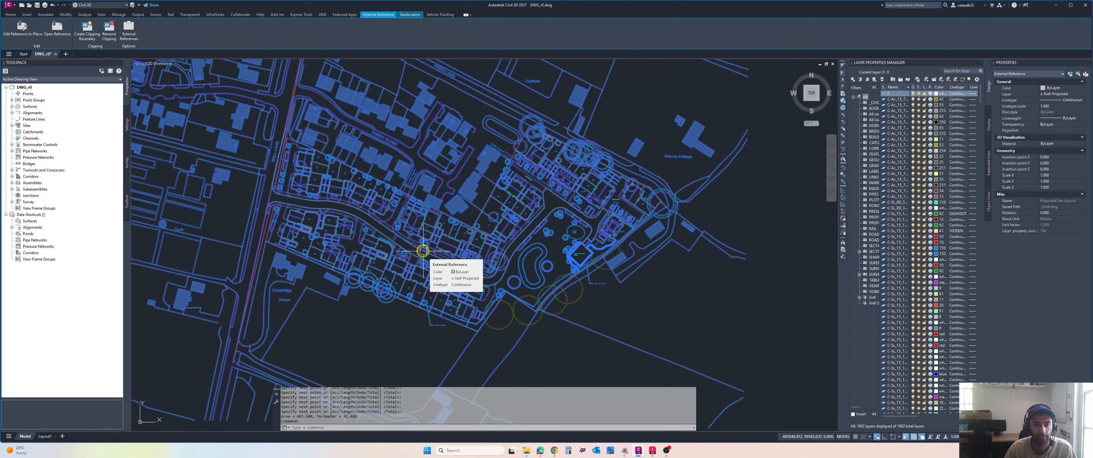
key(Escape)
mouse_move(455, 278)
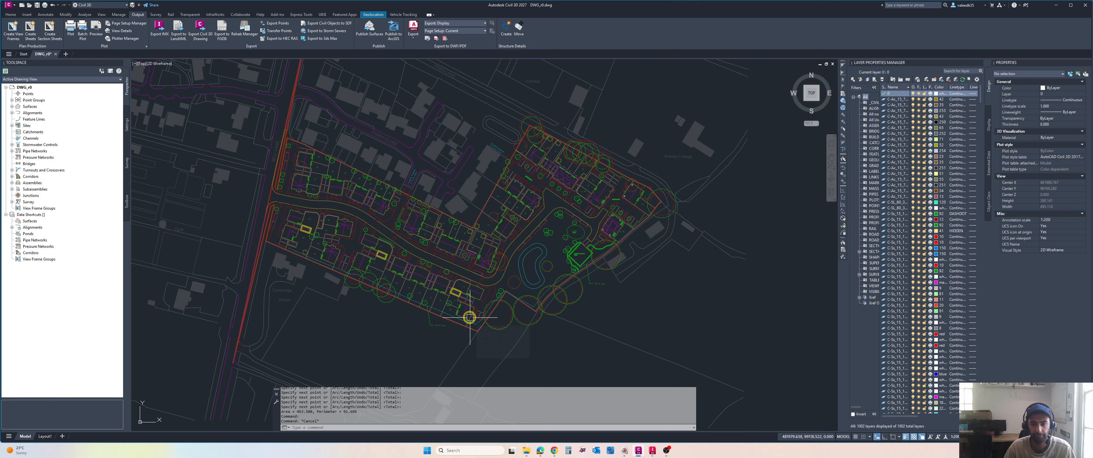
scroll(465, 312, down, 5)
scroll(435, 301, up, 5)
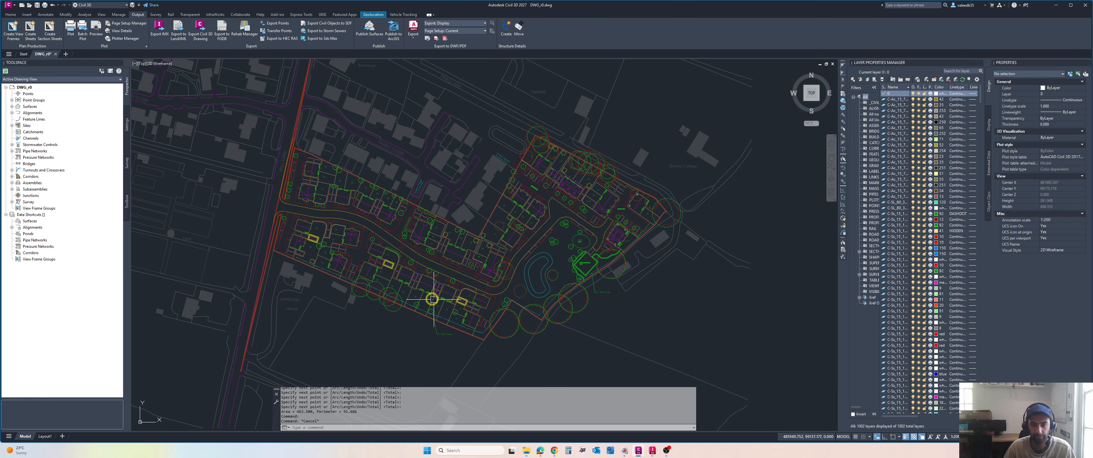
middle_drag(434, 299, 406, 294)
Switch to InfoDrainage and try to load the Xref drawing from the Project Info folder as CAD data.
key(alt+Tab)
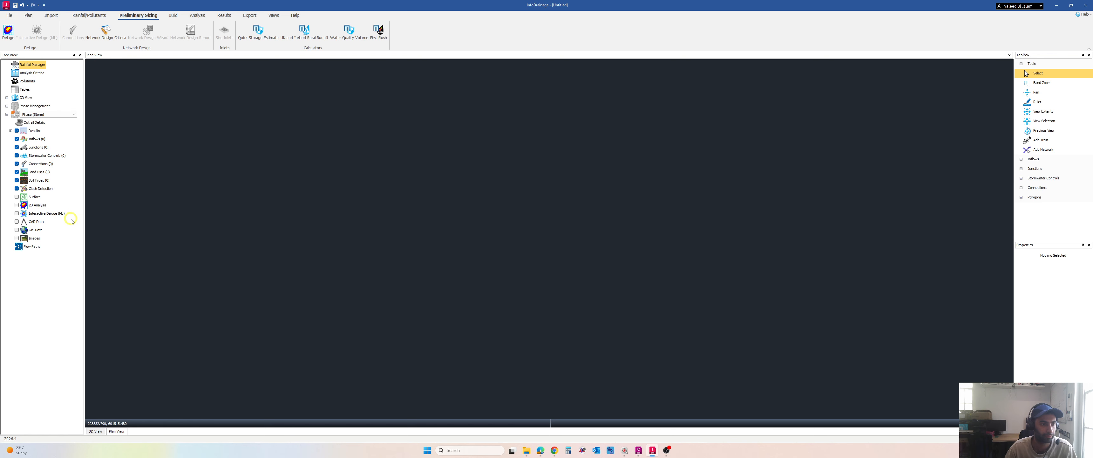
right_click(32, 223)
click(42, 228)
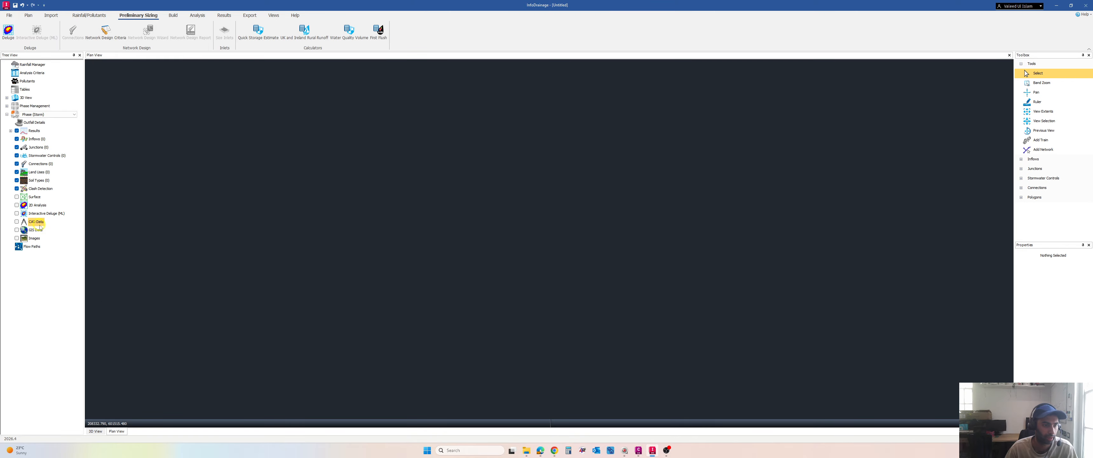
click(632, 170)
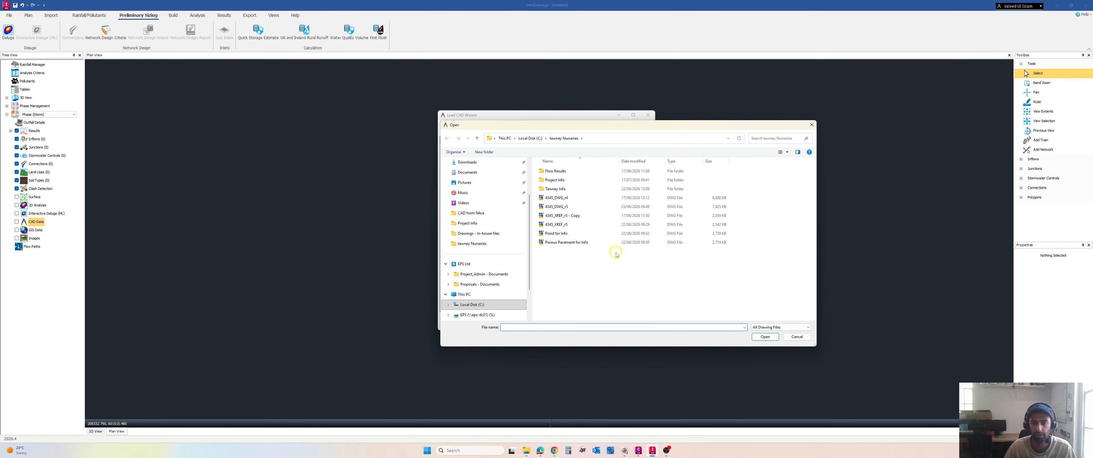
double_click(555, 180)
double_click(570, 206)
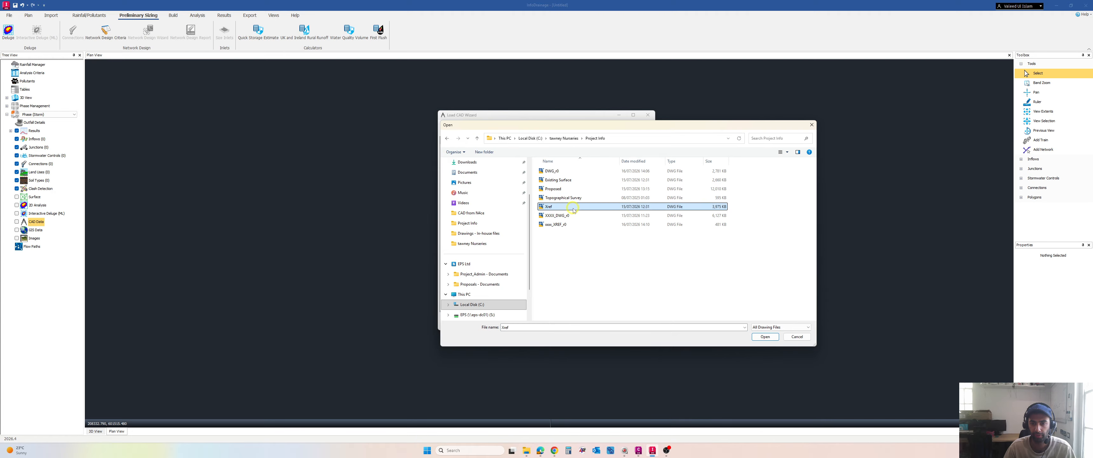
click(612, 317)
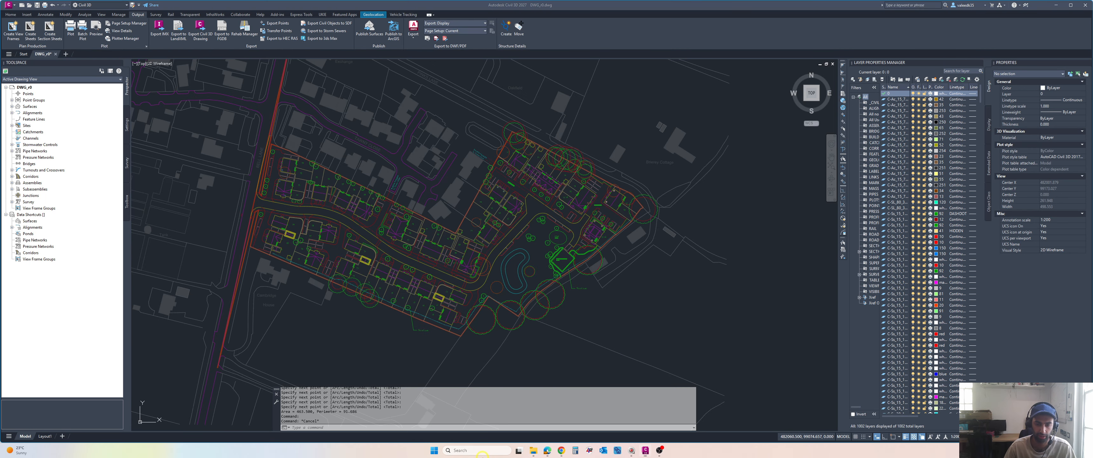
Relaunch InfoDrainage 2026.4.
click(482, 451)
text(info)
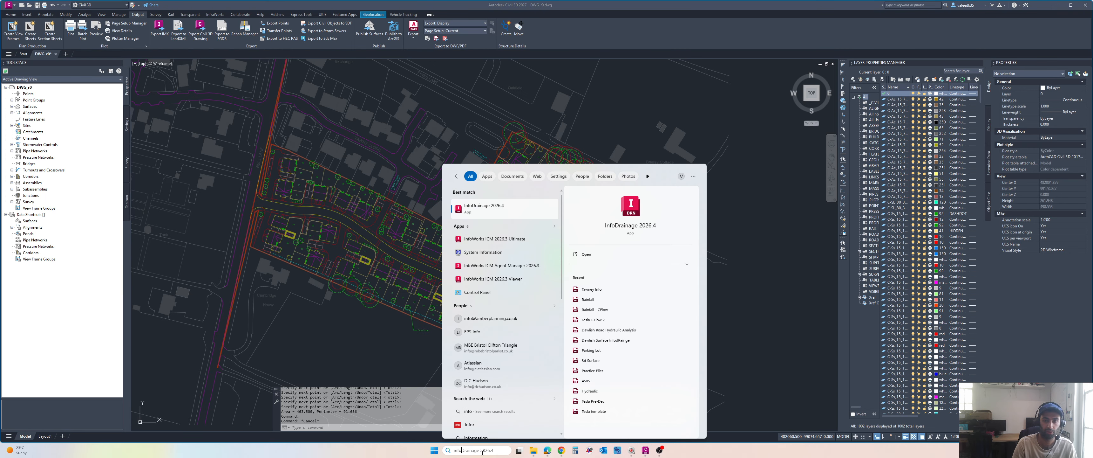
key(Return)
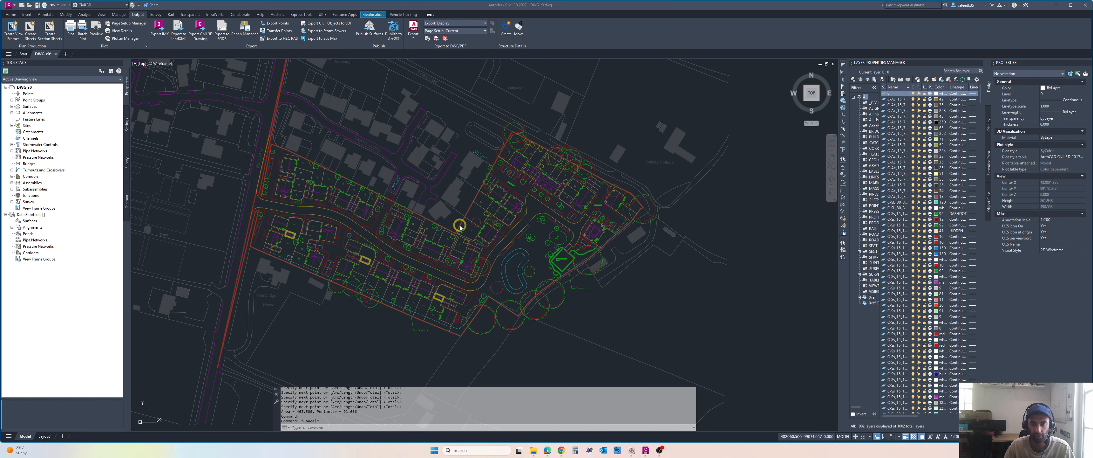
Open the Xref drawing from the Project Info folder in Civil 3D.
click(410, 214)
key(ctrl+o)
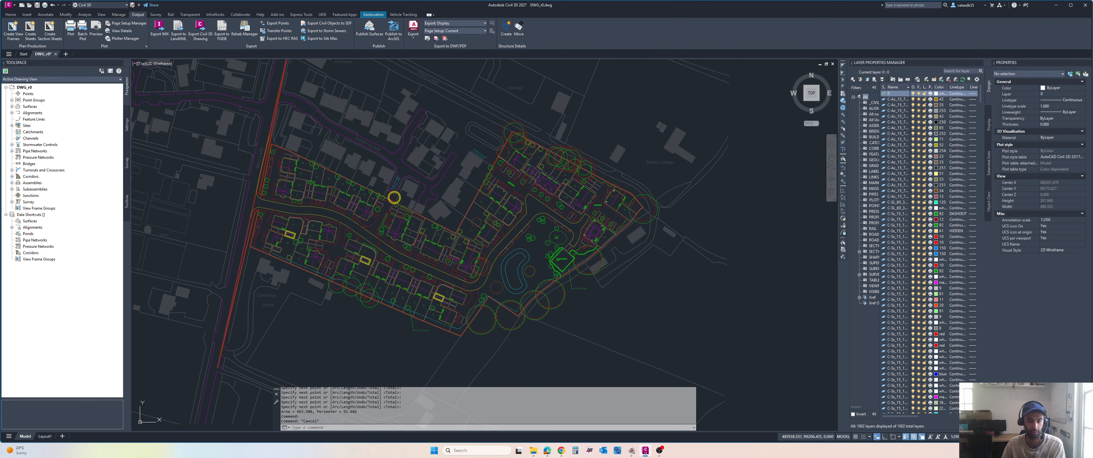
double_click(488, 200)
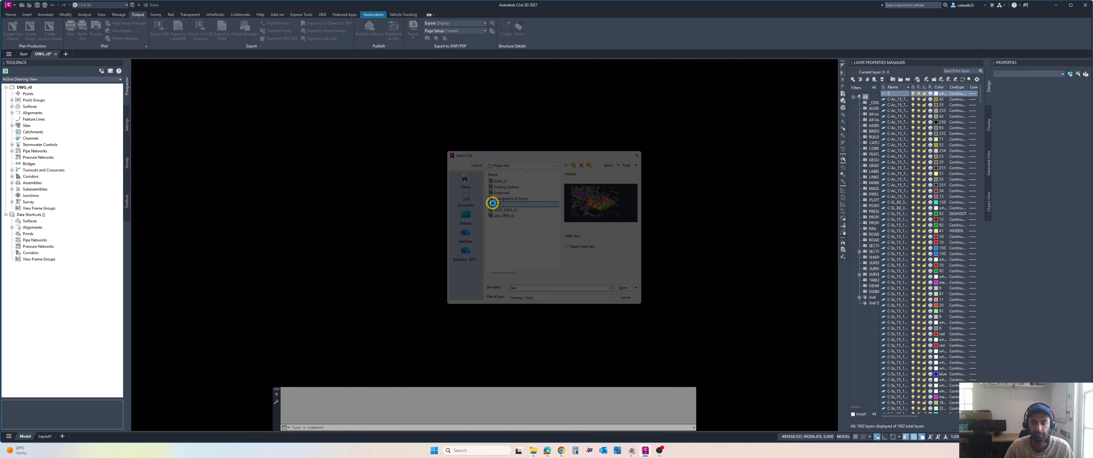
click(513, 229)
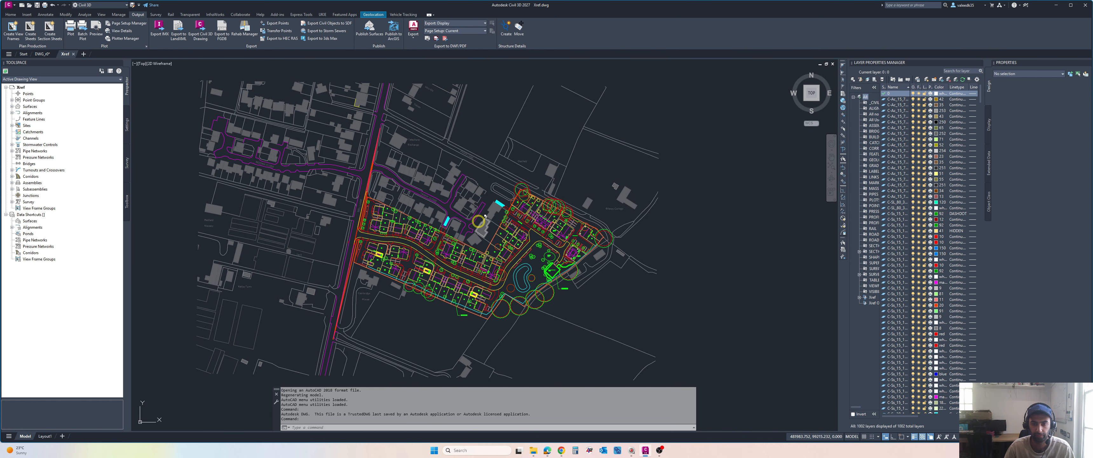
Examine the Xref drawing's proposed plots, the pond and the surrounding existing roads and buildings.
scroll(479, 221, down, 5)
scroll(478, 221, up, 5)
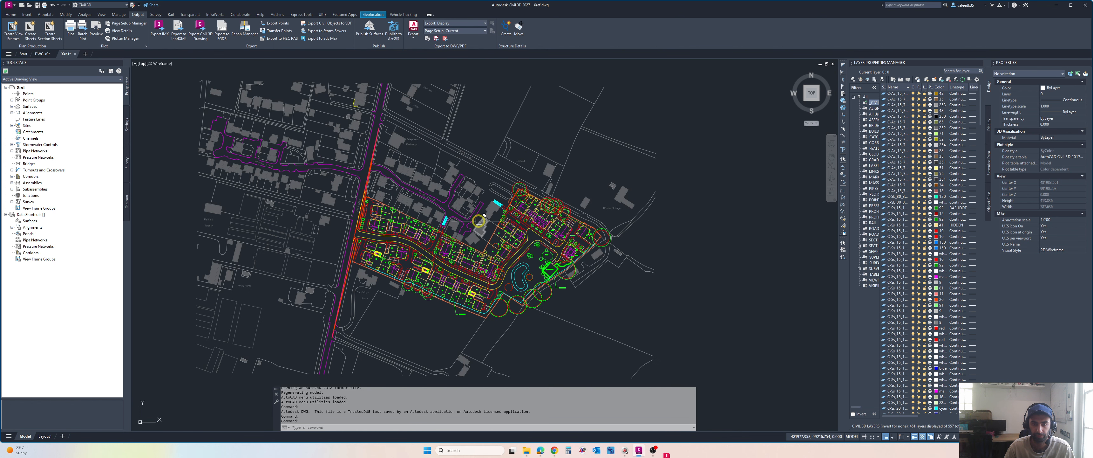
middle_drag(479, 220, 462, 211)
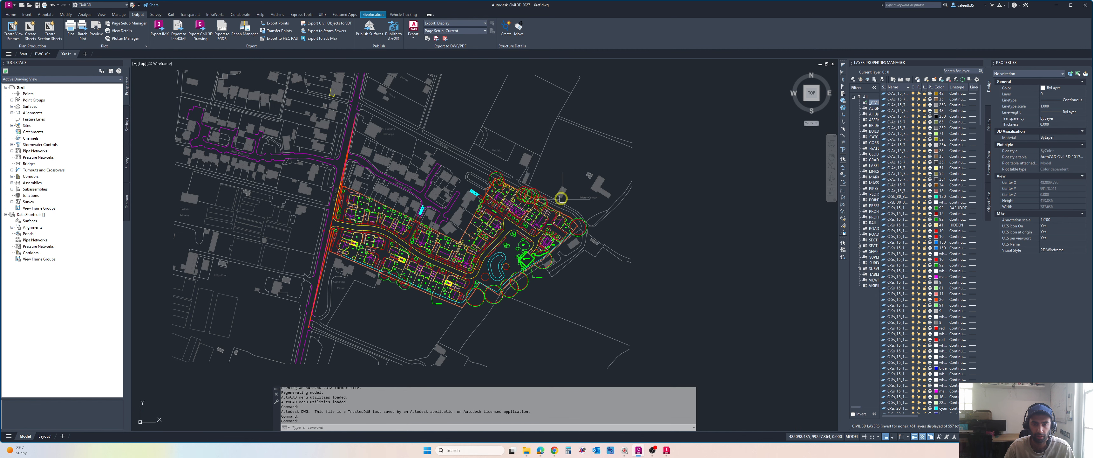
scroll(556, 199, up, 2)
scroll(327, 144, down, 2)
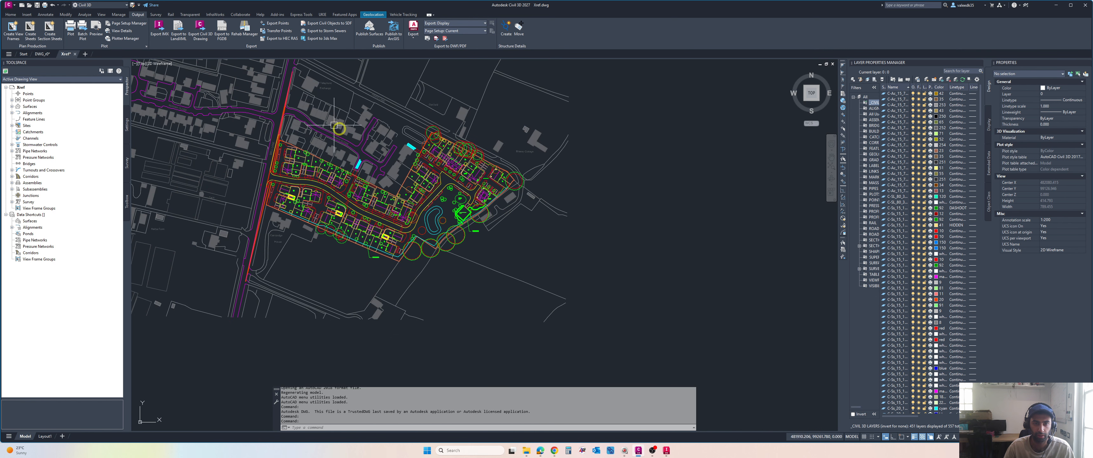
scroll(551, 140, up, 3)
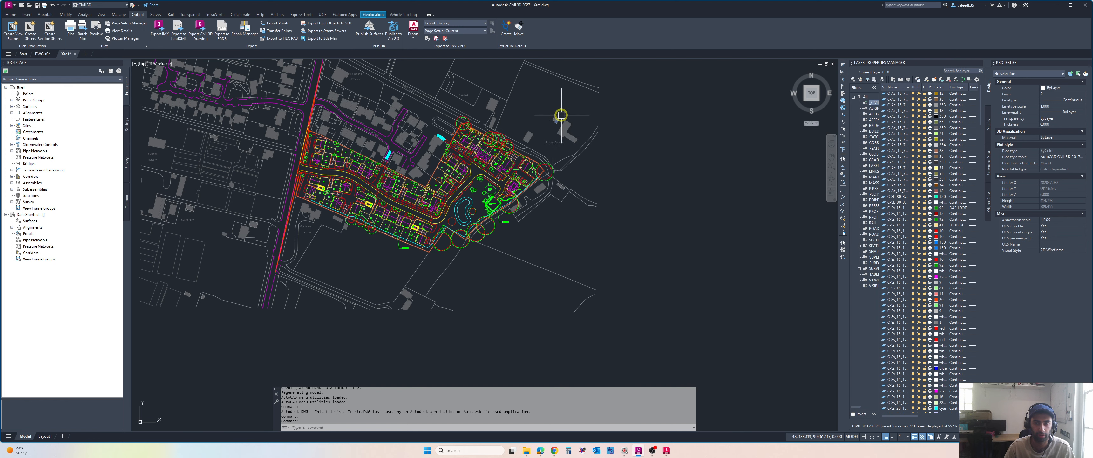
scroll(628, 110, down, 6)
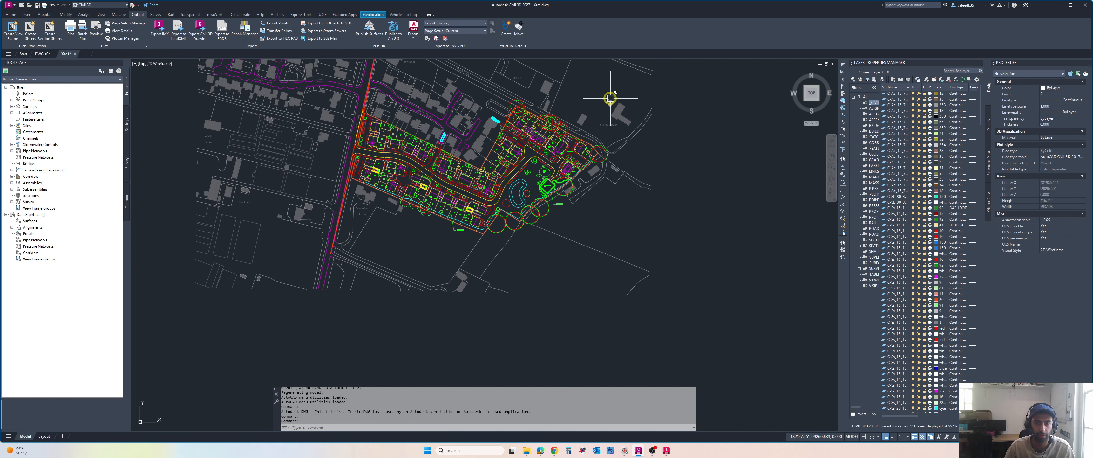
click(509, 169)
key(Escape)
scroll(328, 111, up, 6)
click(351, 216)
key(Escape)
Start a SELECT window polygon around the proposed site, placing its first point just outside the northwest corner of the red-line boundary.
text(SE)
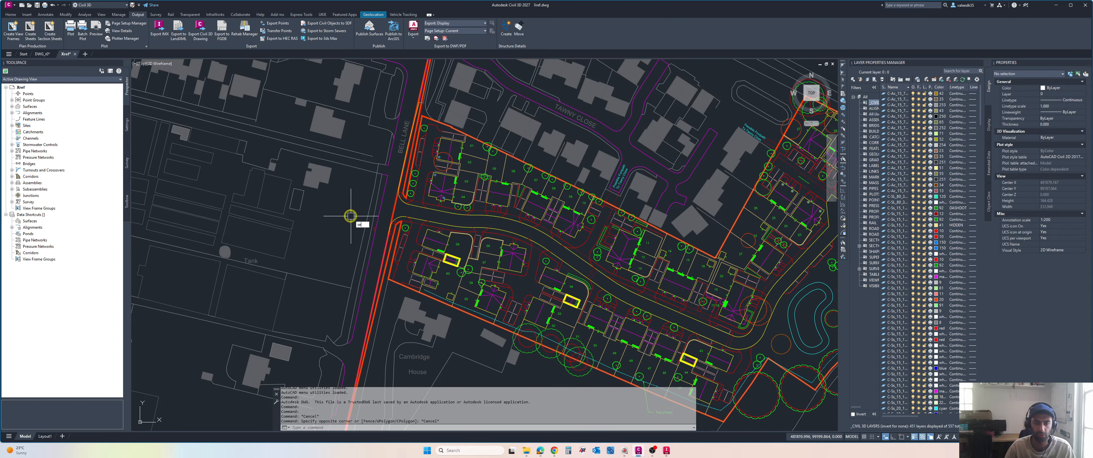
click(366, 241)
text(wp)
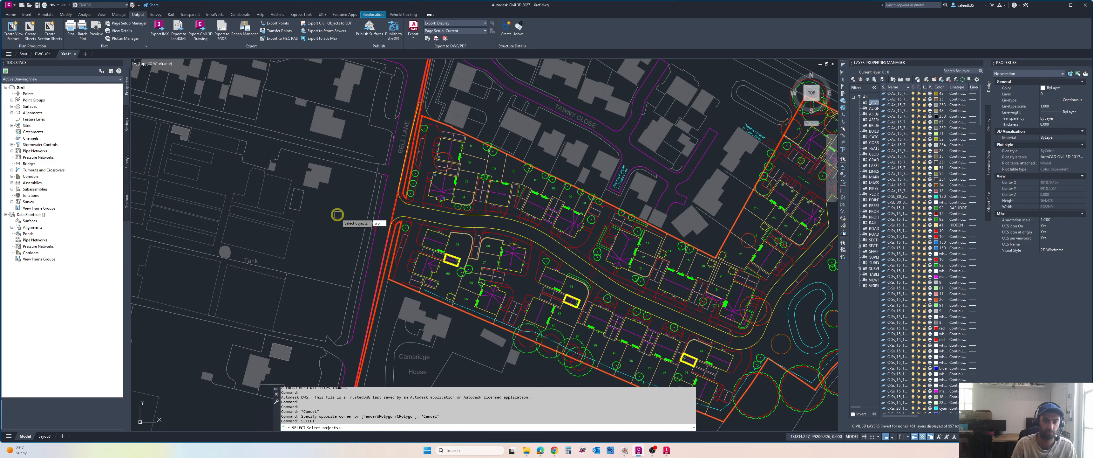
key(Return)
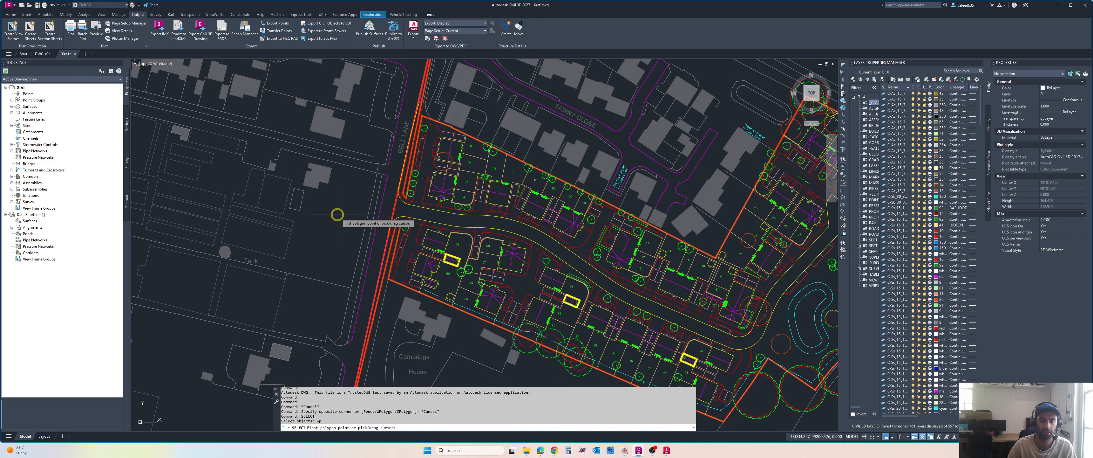
click(409, 102)
scroll(447, 140, down, 2)
scroll(531, 208, up, 4)
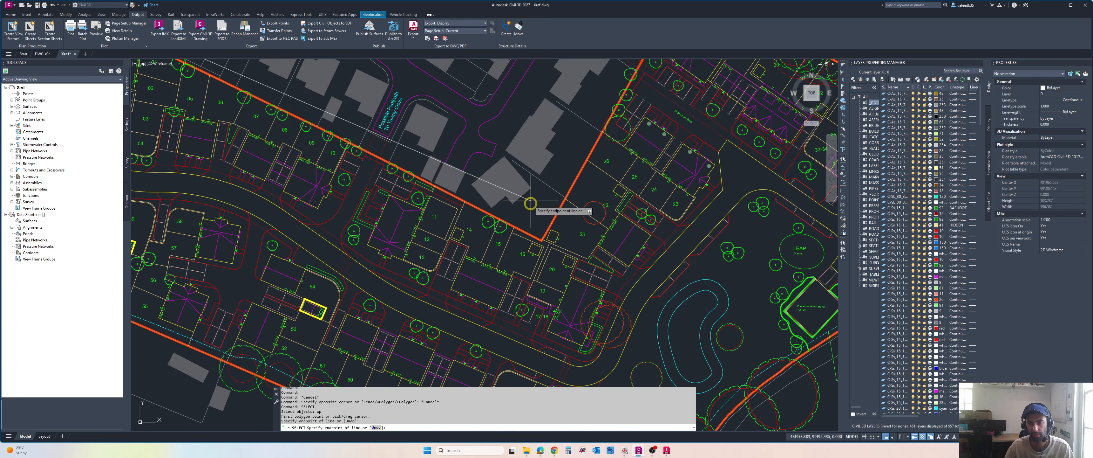
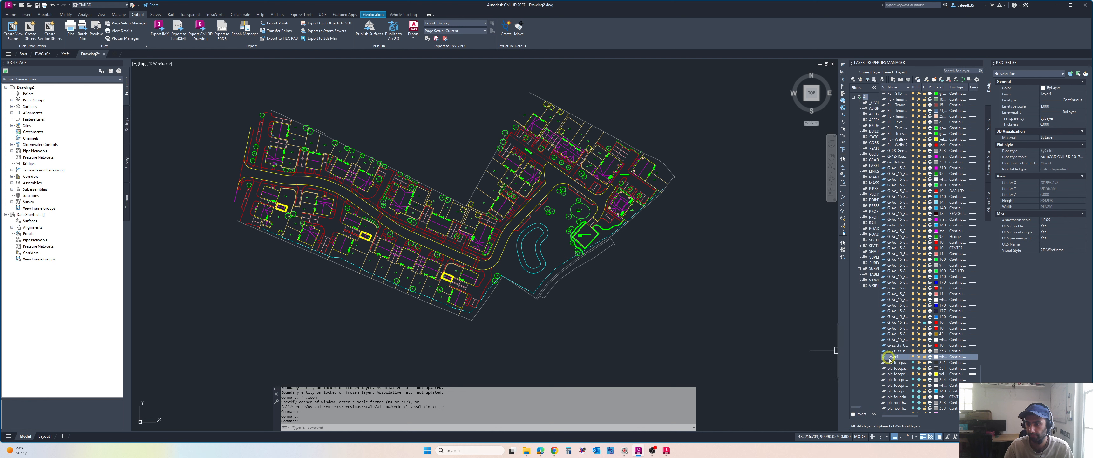
Rename Layer1 as z-xref-infodrainage and set its colour to light grey.
click(891, 356)
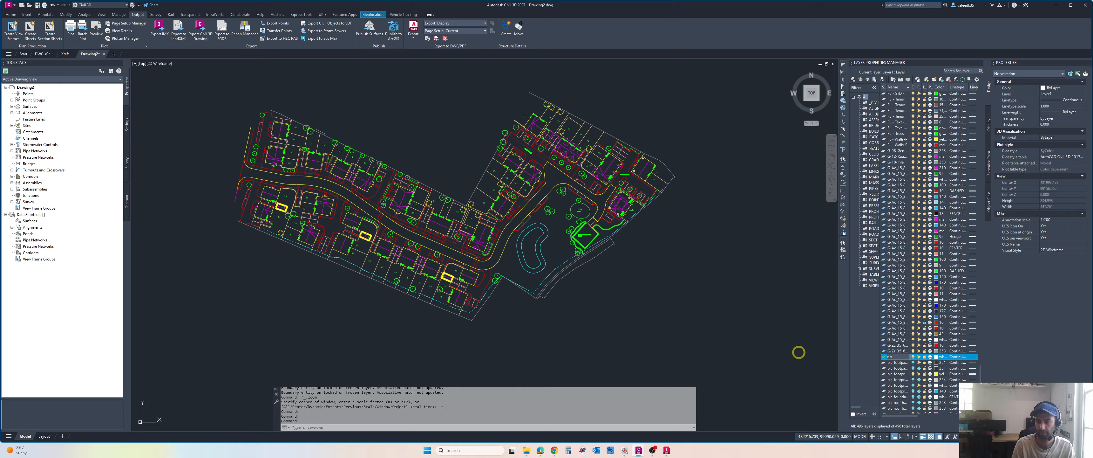
text(nfo)
click(936, 356)
text(z-xref-i)
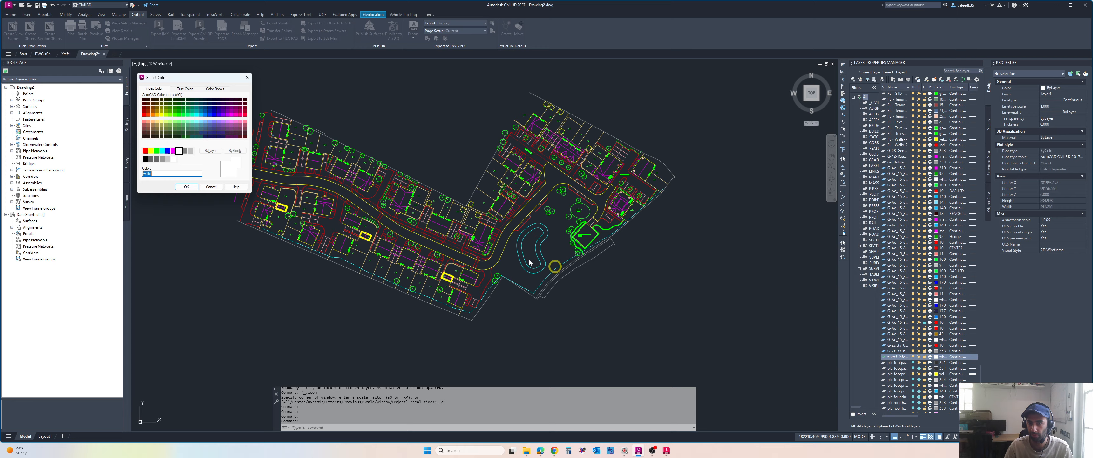
click(190, 150)
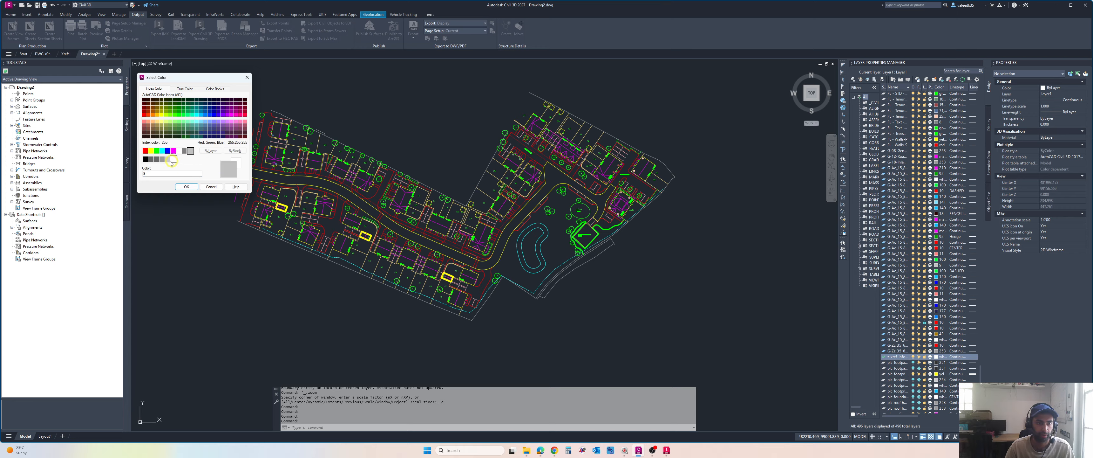
click(186, 189)
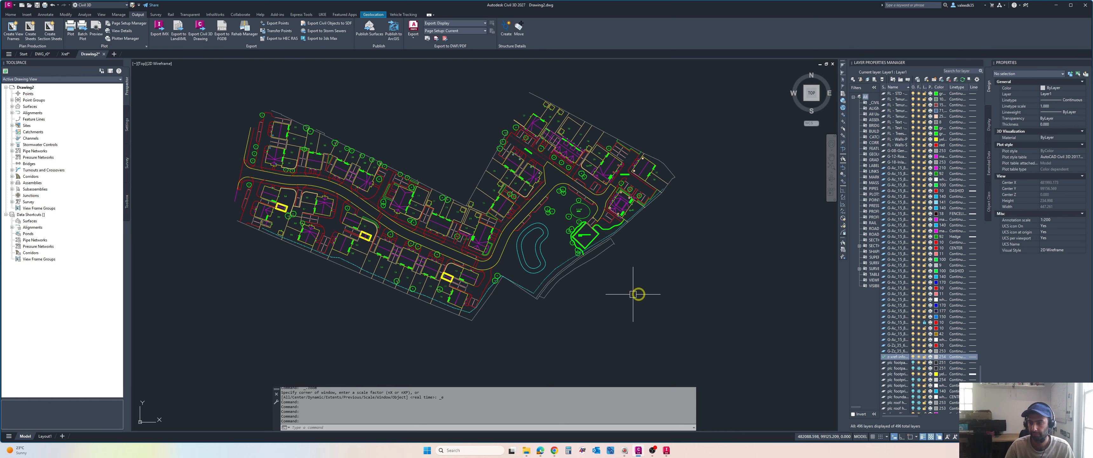
Select all of the site layout's objects and assign them to the z-xref-infodrainage layer.
click(714, 92)
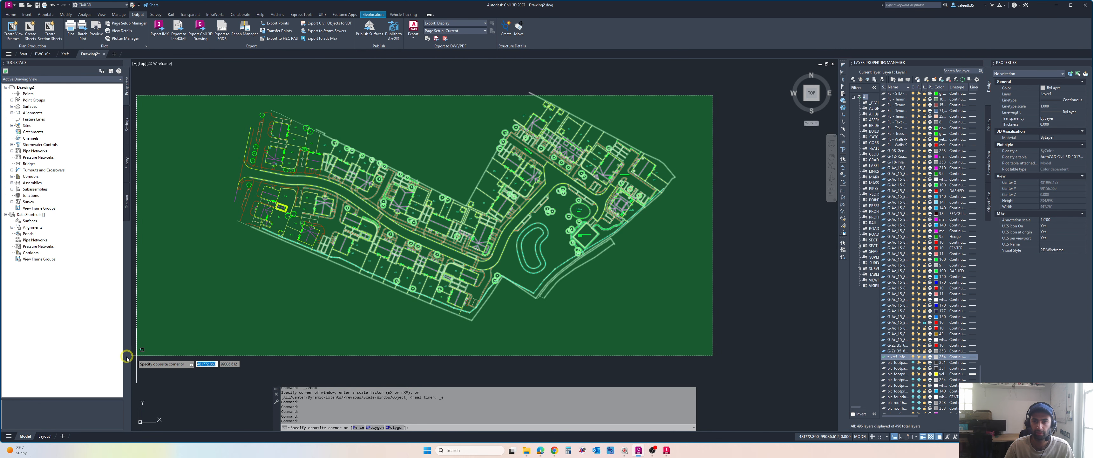
click(206, 348)
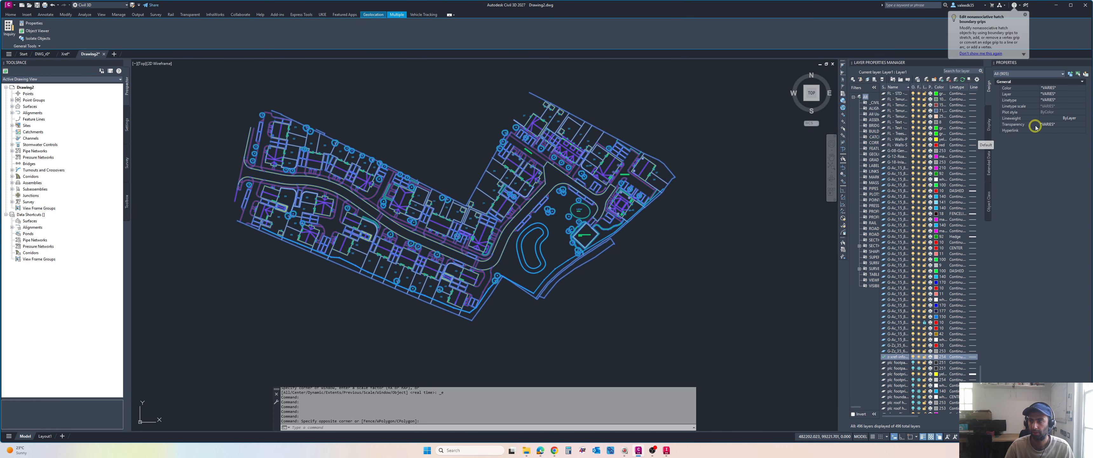
click(1031, 74)
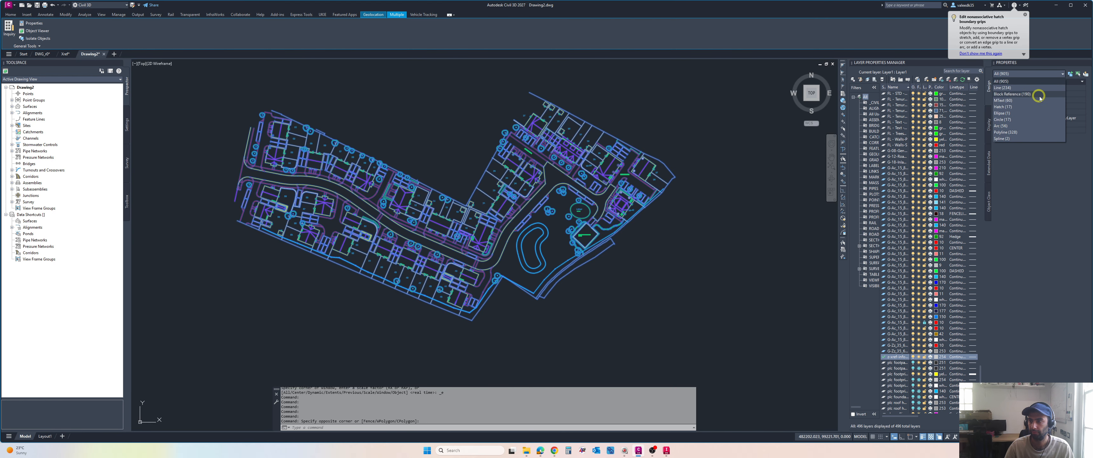
click(1036, 188)
click(1059, 95)
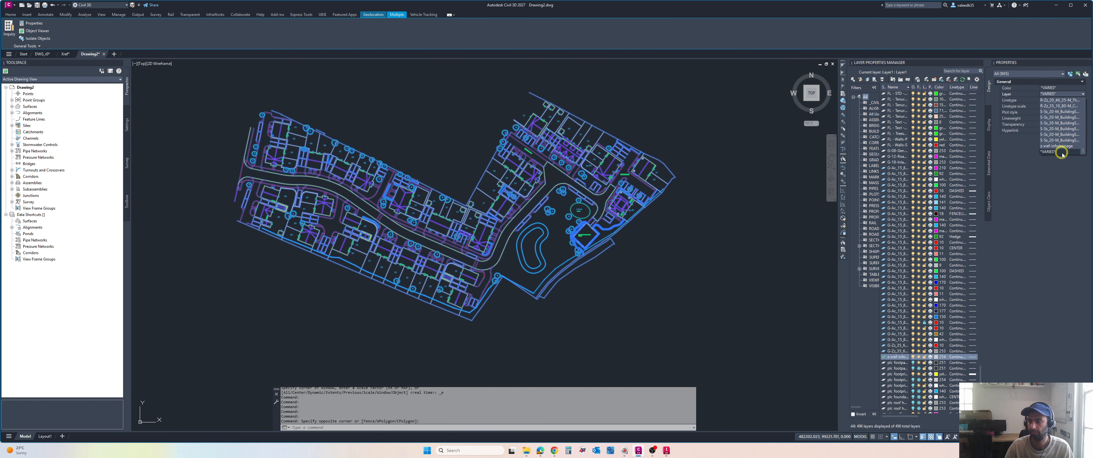
click(1058, 205)
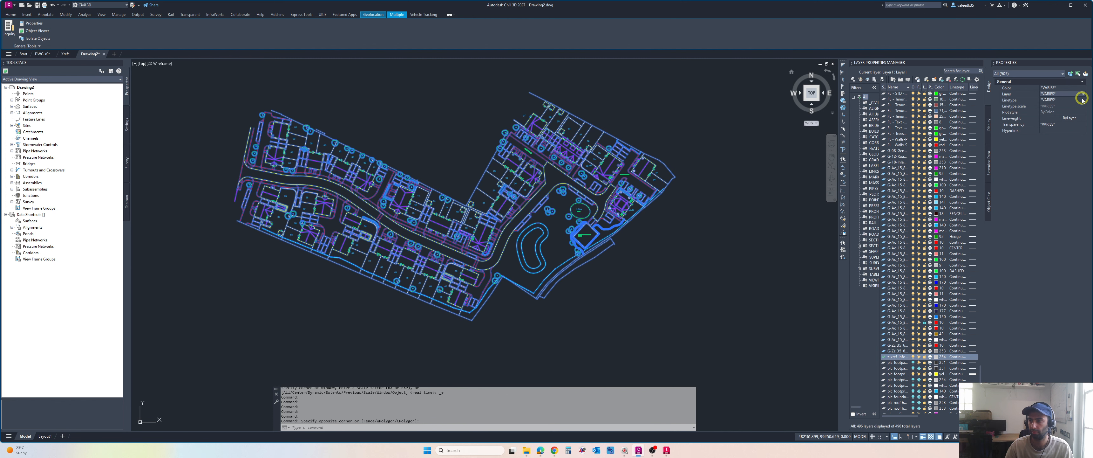
click(1067, 94)
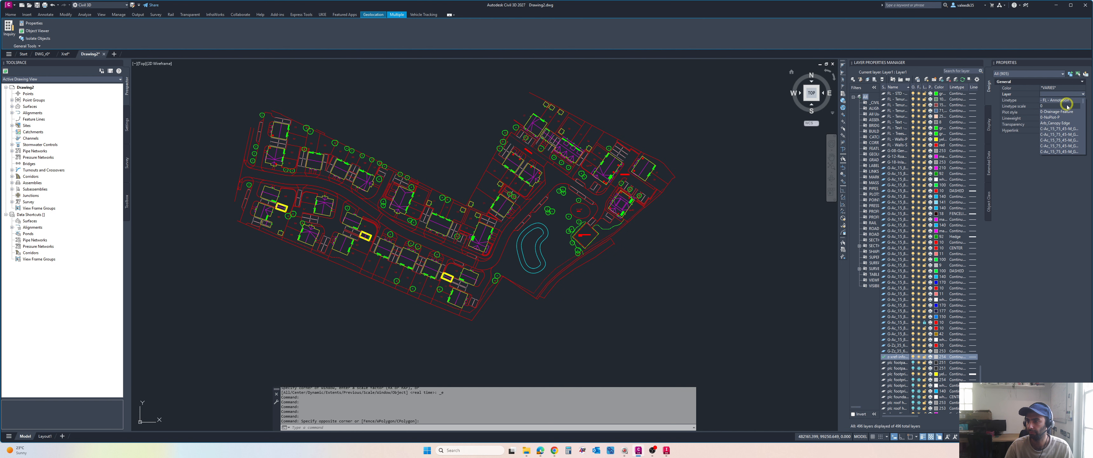
drag(1082, 102, 1083, 153)
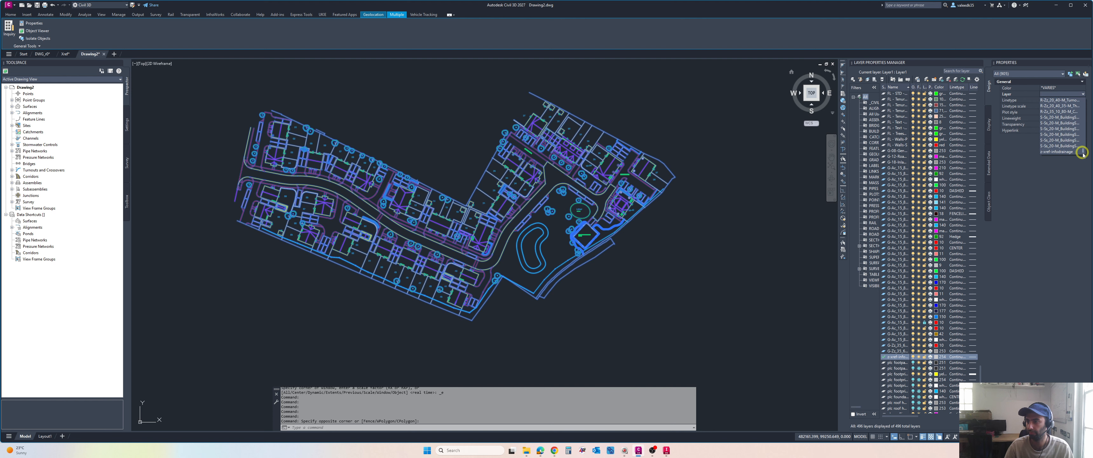
click(1071, 152)
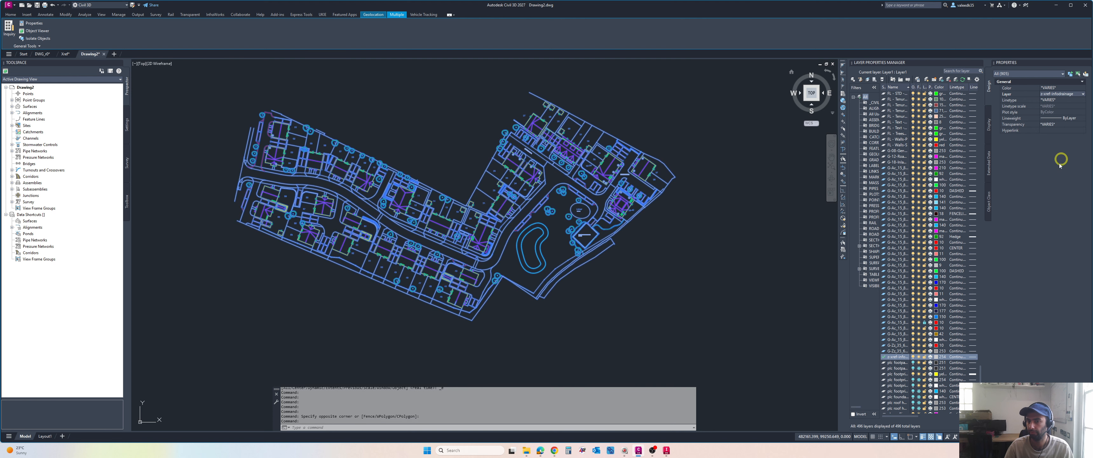
Set the colour of all selected site layout objects to ByLayer and clear the selection.
click(1065, 88)
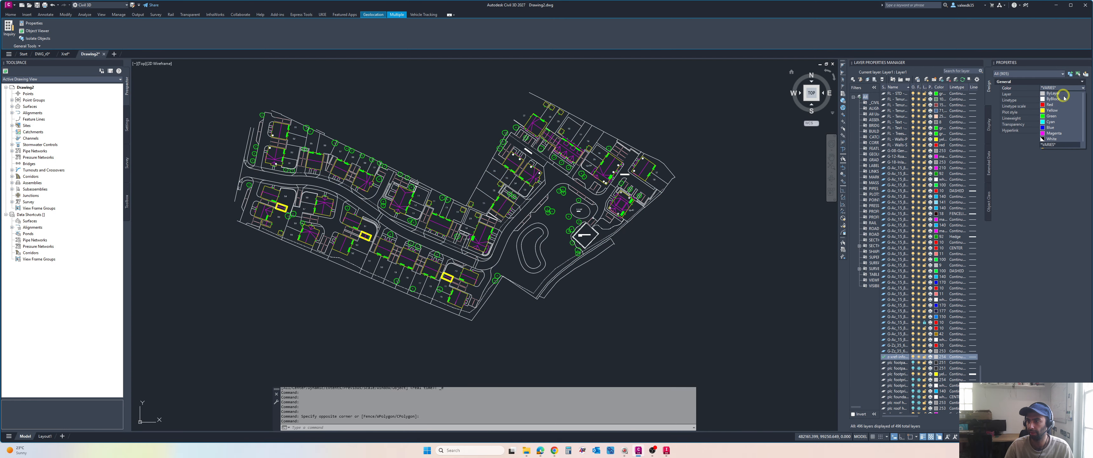
click(1054, 94)
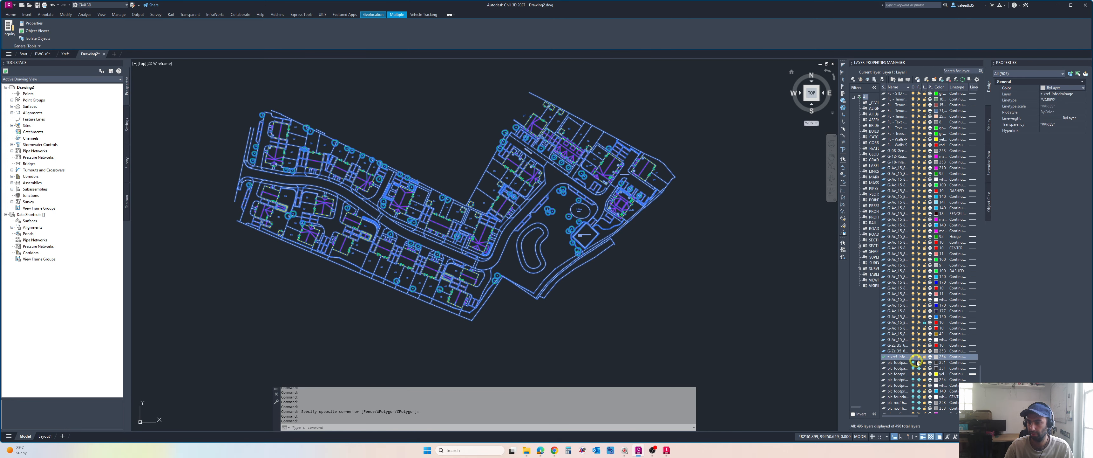
click(676, 259)
key(Escape)
key(Escape)
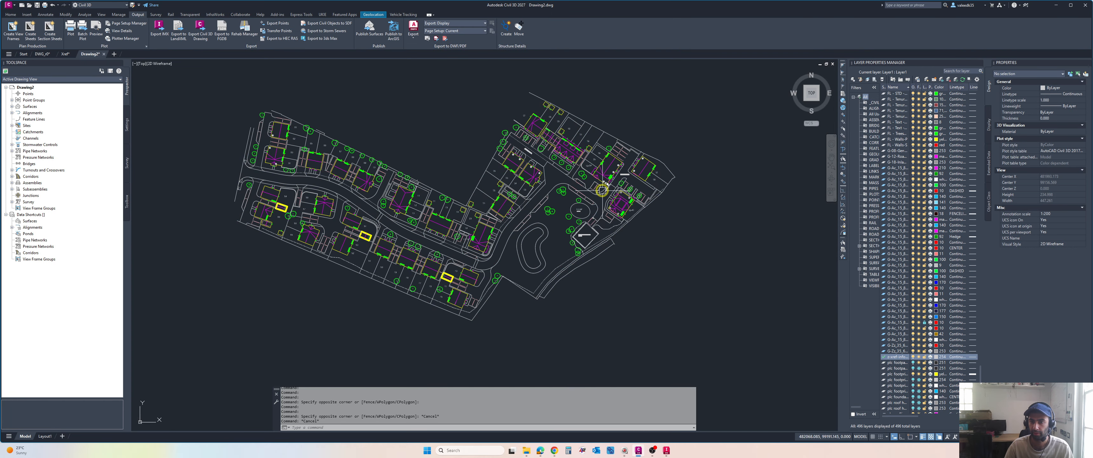
Check the object type and colour properties of the house at plots 33-36.
scroll(590, 182, up, 4)
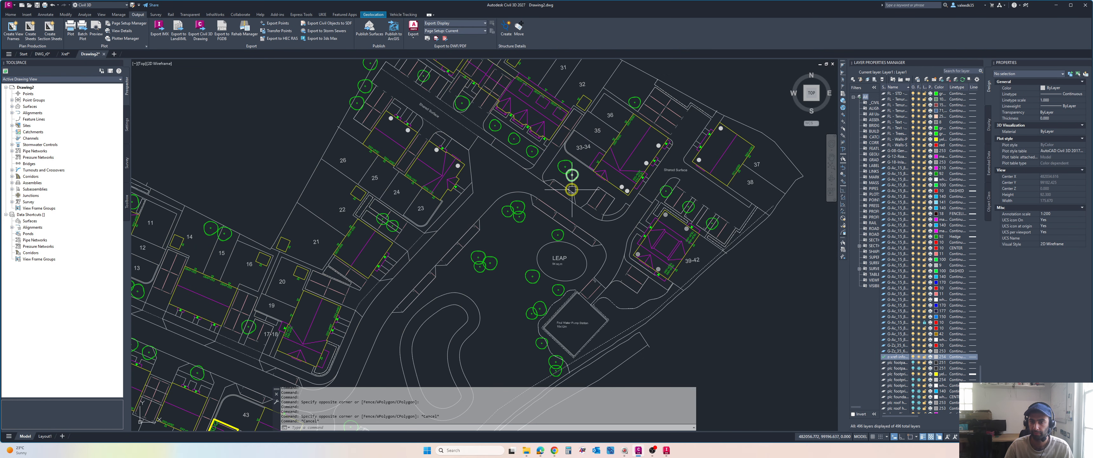
click(626, 164)
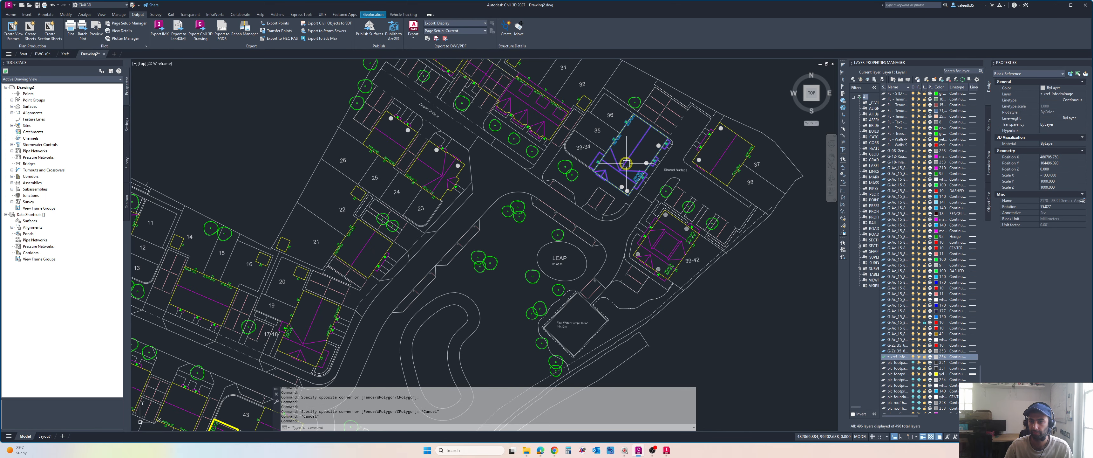
key(Escape)
scroll(665, 235, down, 8)
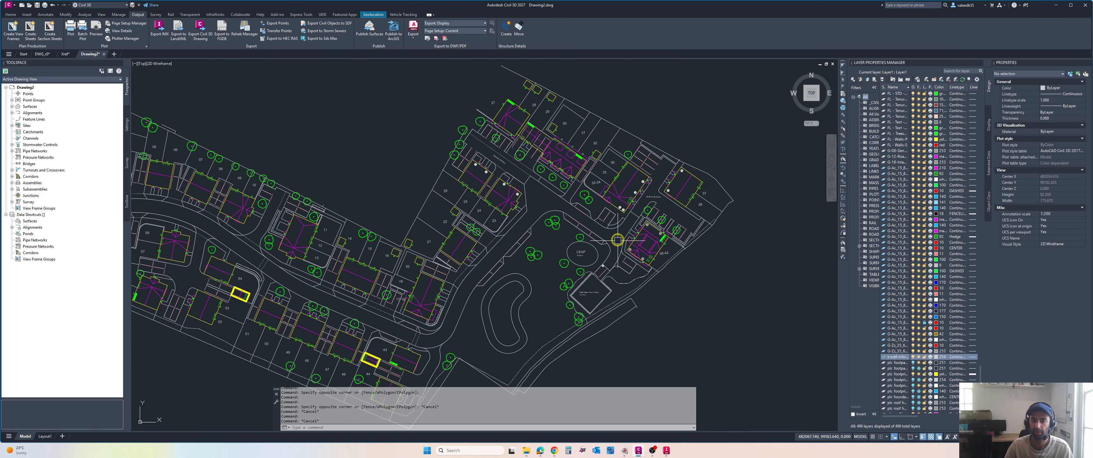
middle_drag(670, 236, 597, 229)
middle_drag(577, 197, 577, 188)
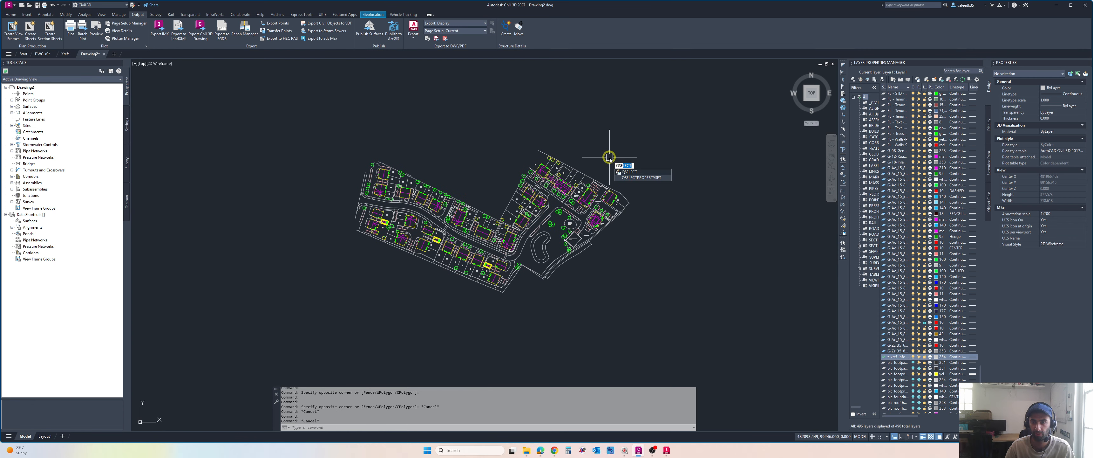
Use Quick Select to pick every block reference in the entire drawing and explode them.
key(Return)
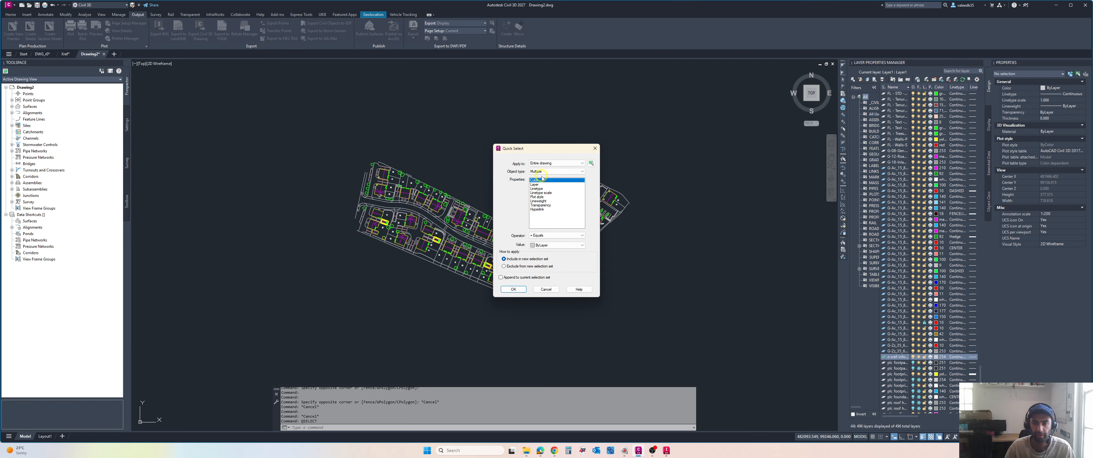
click(552, 171)
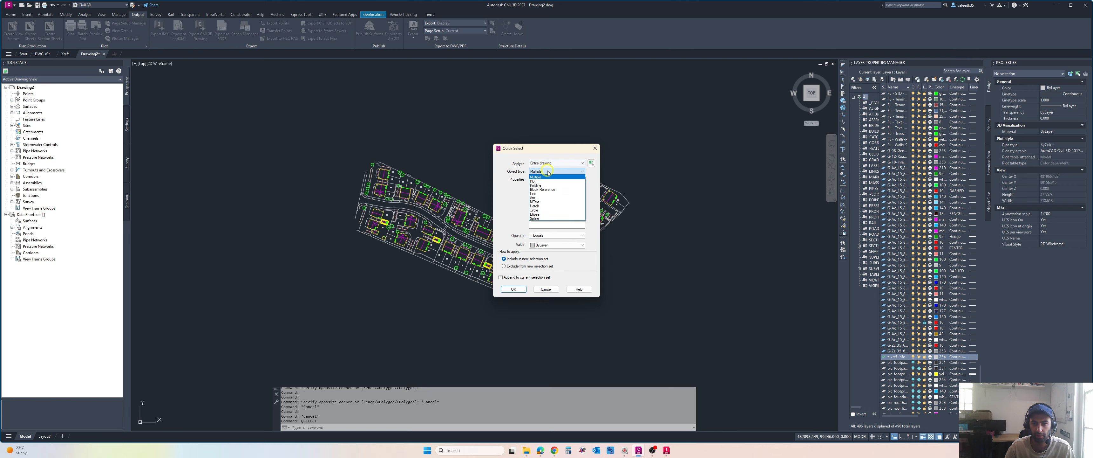
click(544, 190)
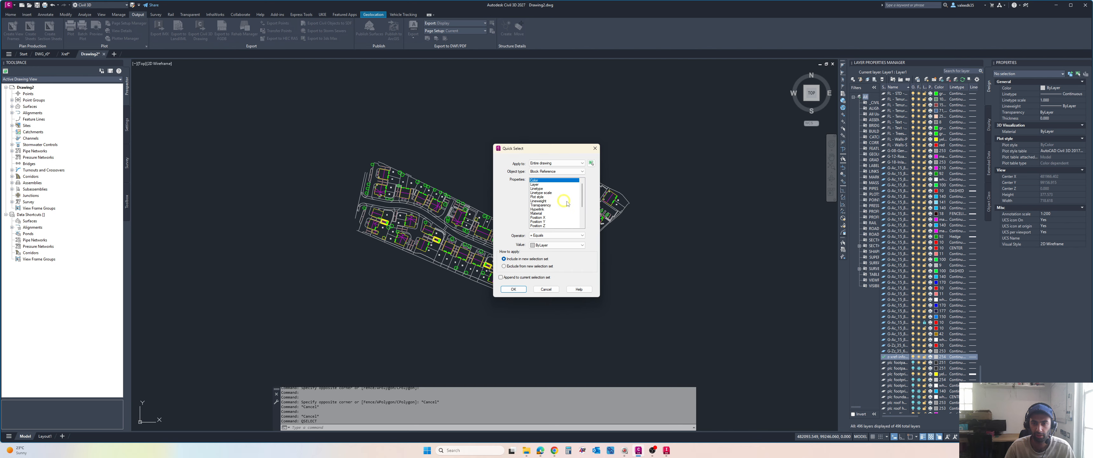
click(559, 236)
click(568, 259)
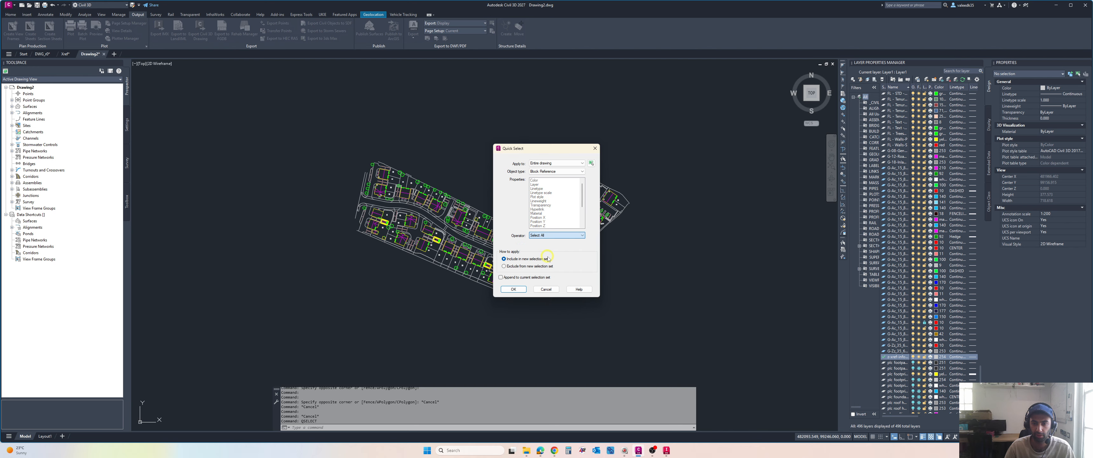
click(513, 289)
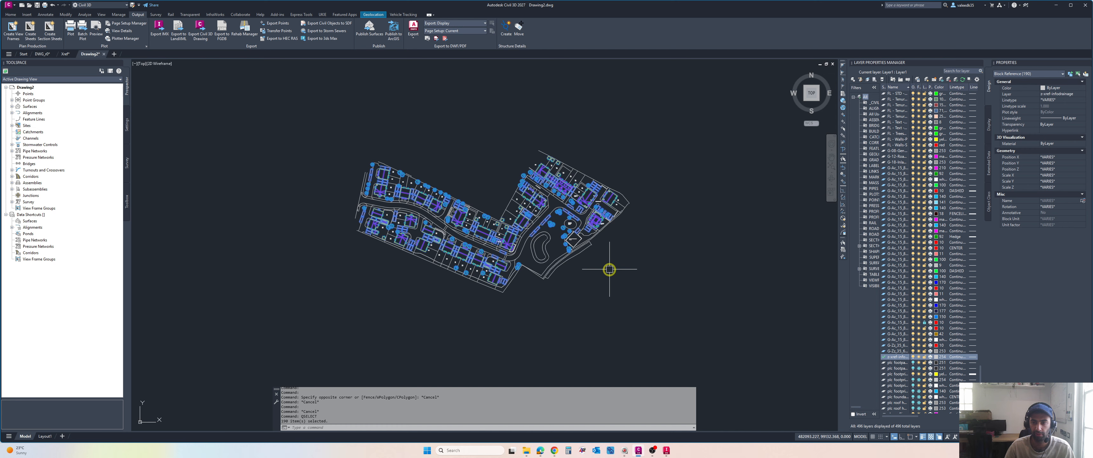
text(explod)
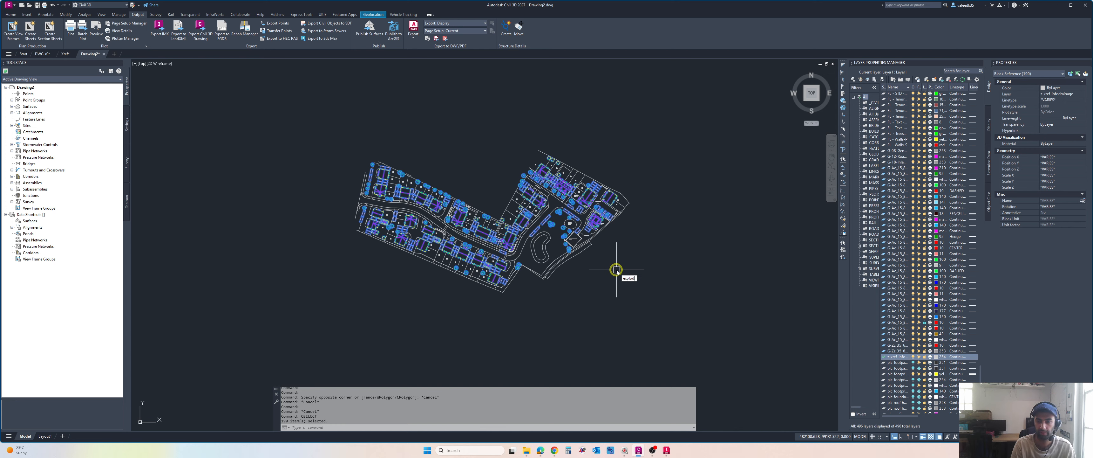
key(Return)
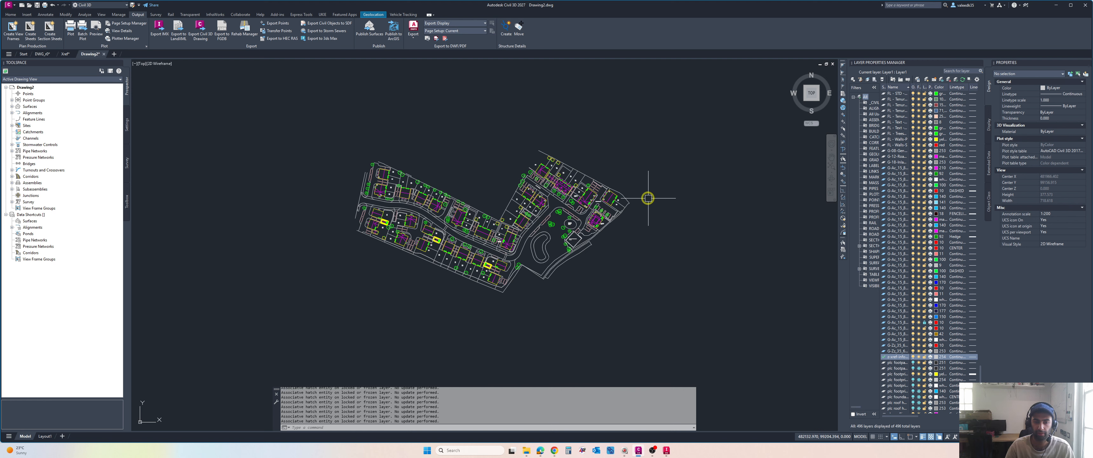
Thaw all layers in the drawing, then clear the layer selection.
middle_drag(648, 197, 672, 210)
scroll(527, 263, up, 2)
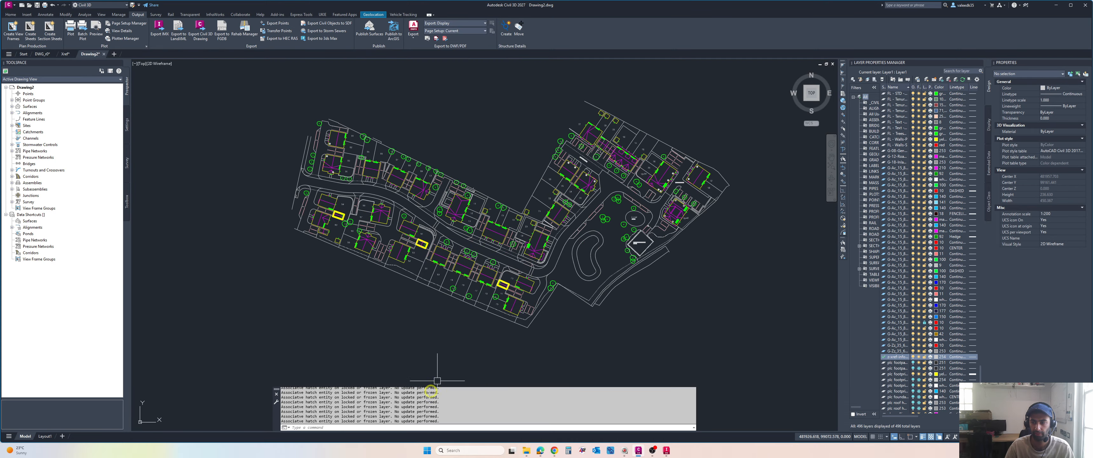
scroll(919, 340, down, 4)
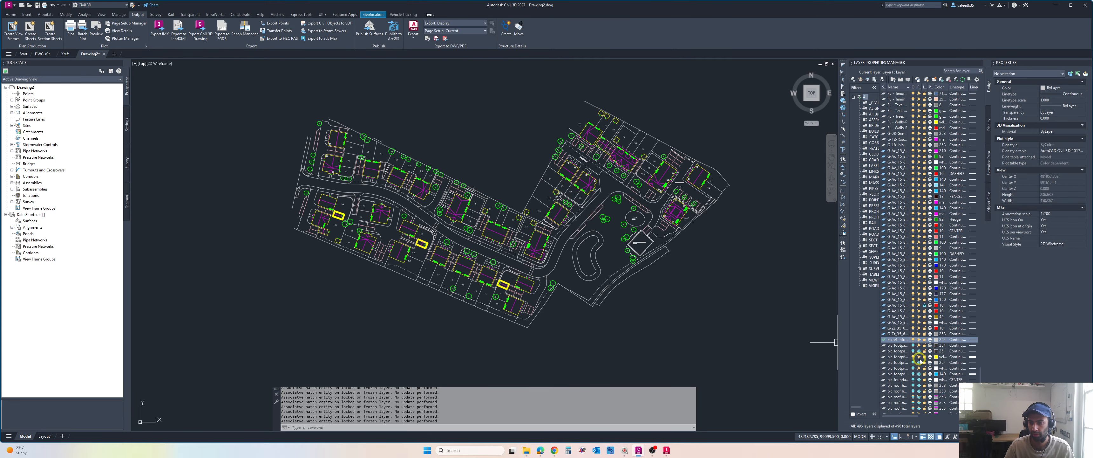
click(913, 299)
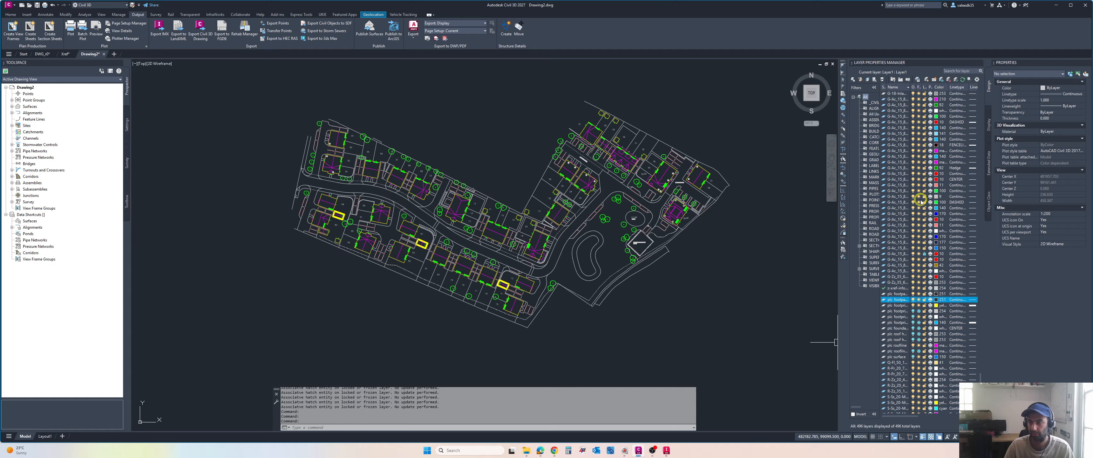
click(900, 168)
key(ctrl+a)
click(919, 312)
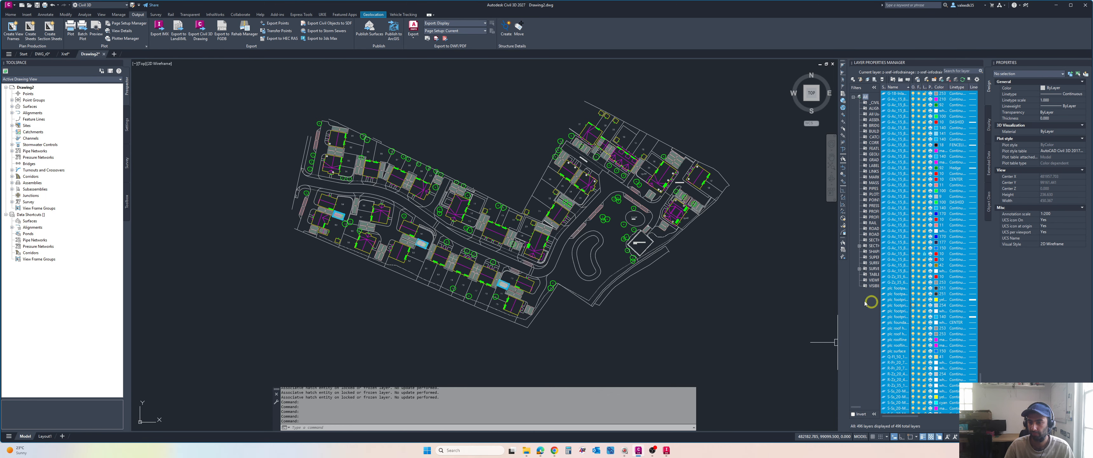
key(Escape)
key(Escape)
key(Escape)
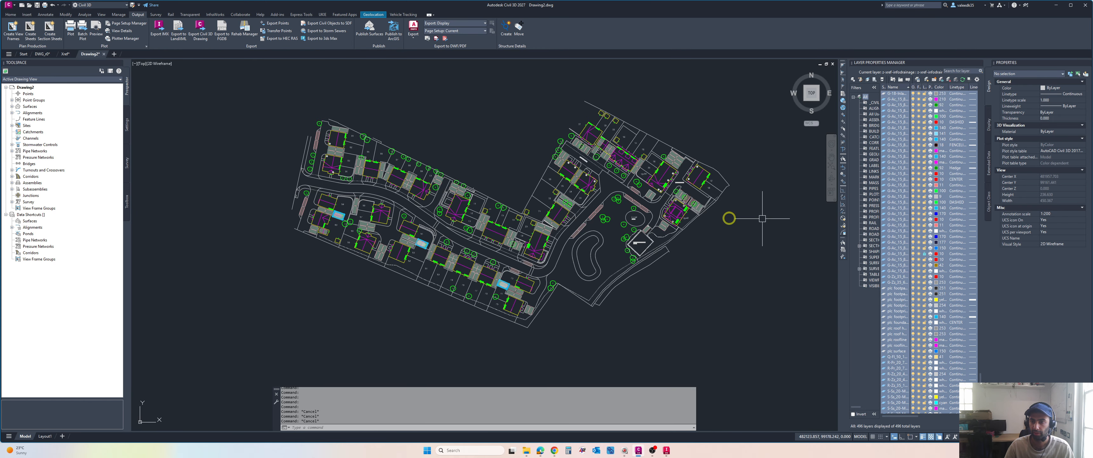
click(893, 111)
Quick-select all hatches in the entire drawing with the Select All operator and delete them.
scroll(555, 207, up, 3)
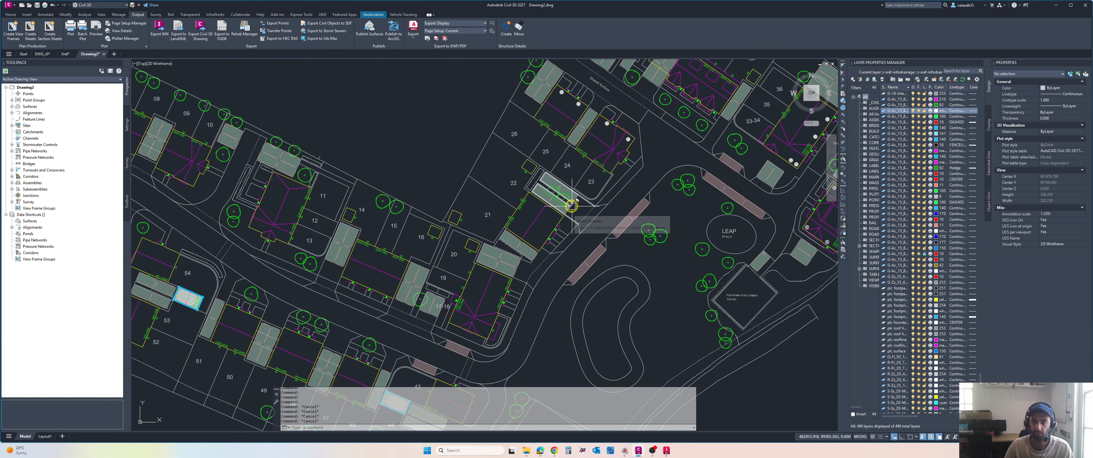
scroll(547, 224, down, 5)
text(qselect)
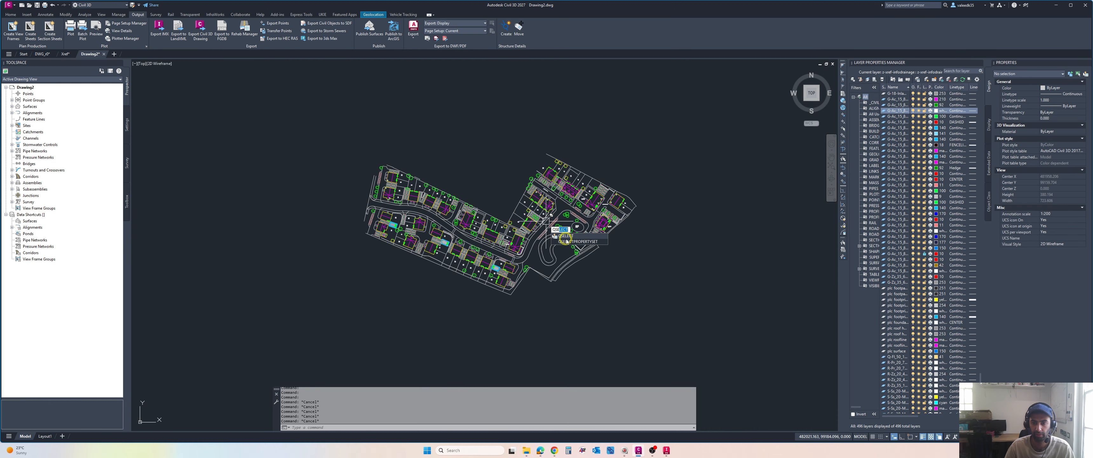
key(Return)
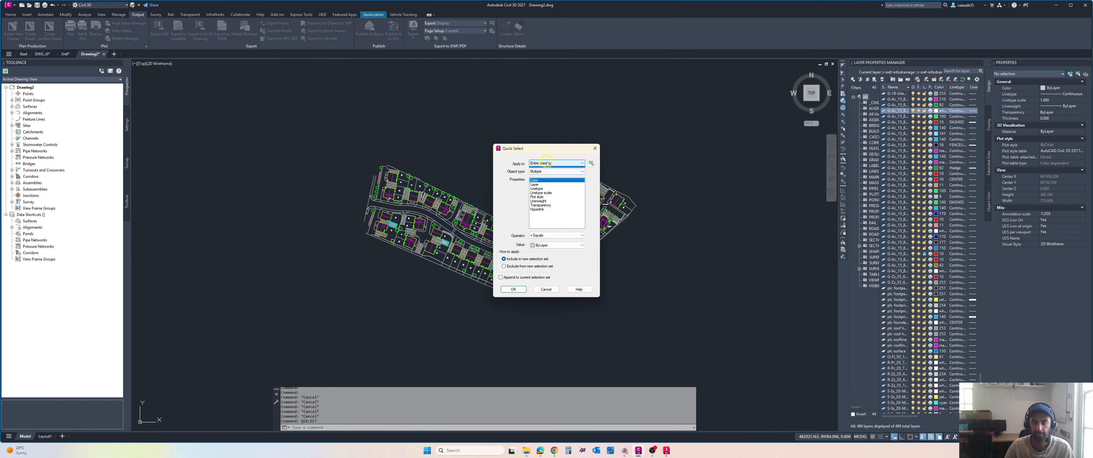
click(547, 172)
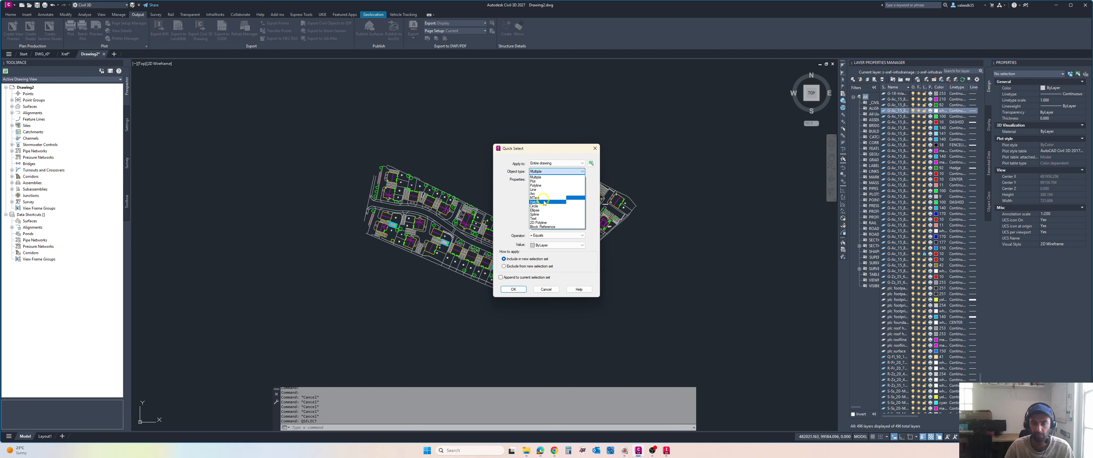
click(567, 202)
click(557, 236)
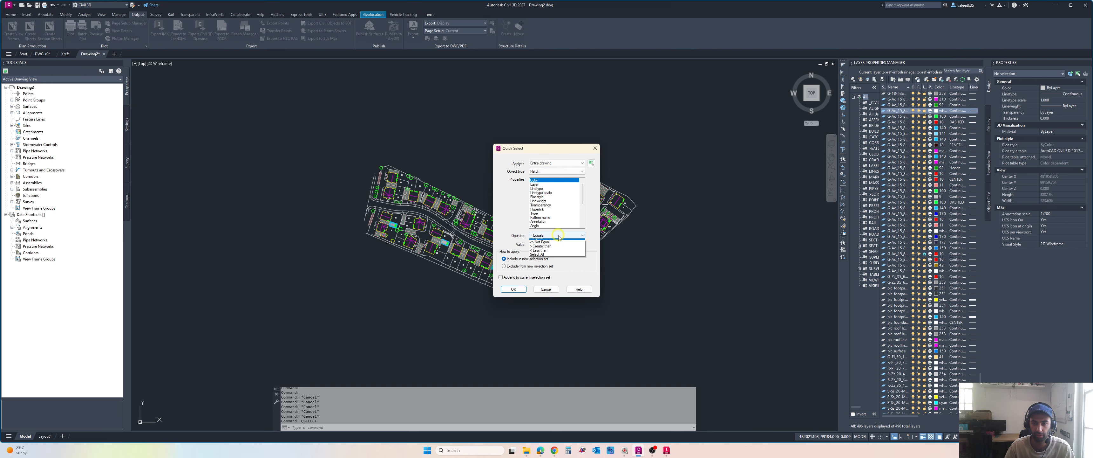
click(553, 257)
click(514, 289)
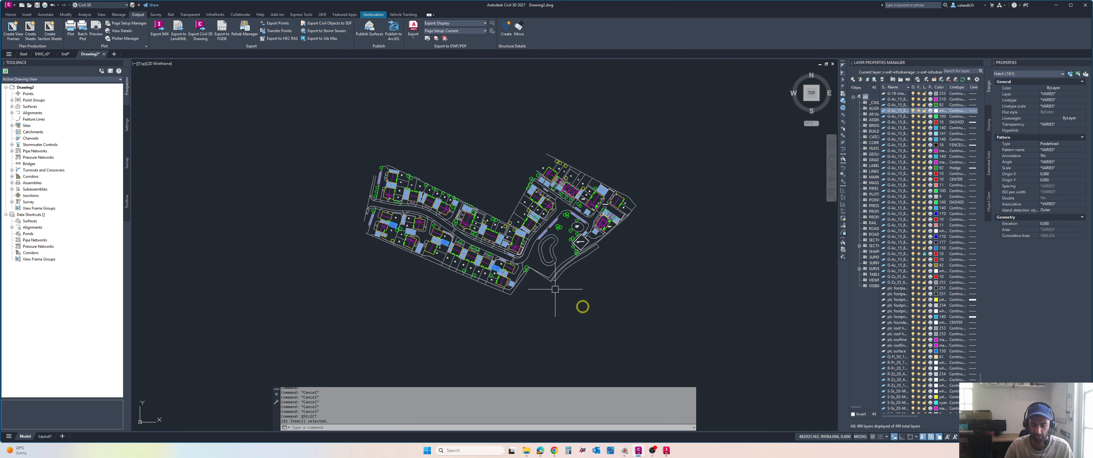
key(Delete)
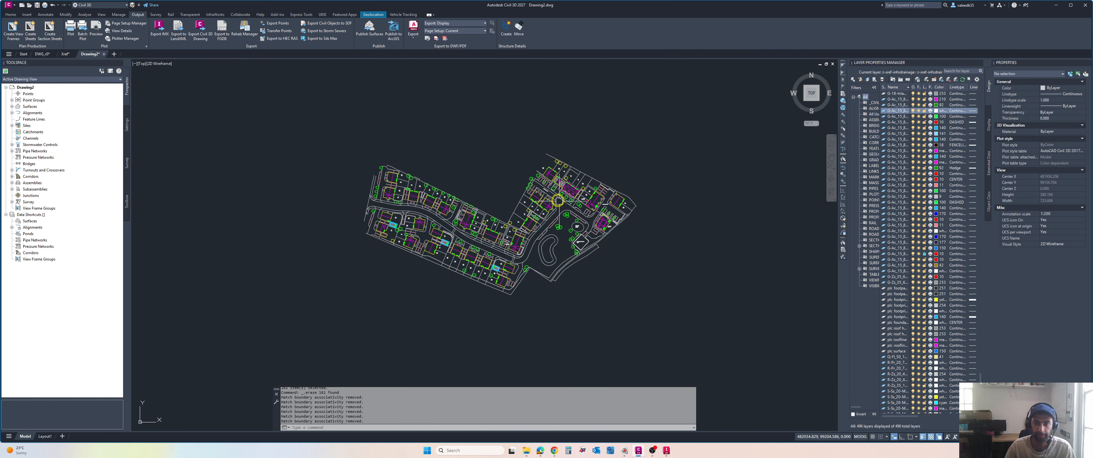
Quick-select all block references left in the entire drawing after the first explode and explode them too.
scroll(556, 211, up, 2)
scroll(566, 183, down, 2)
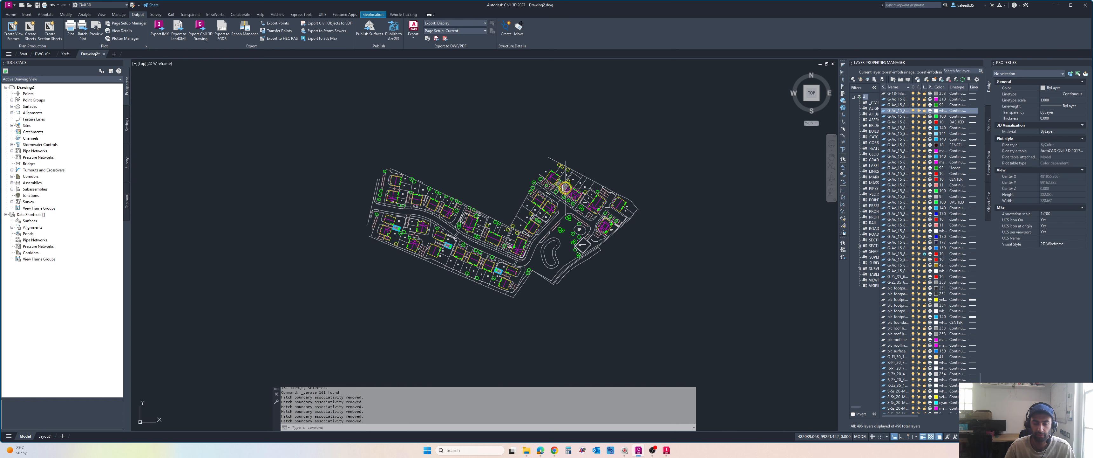
key(Return)
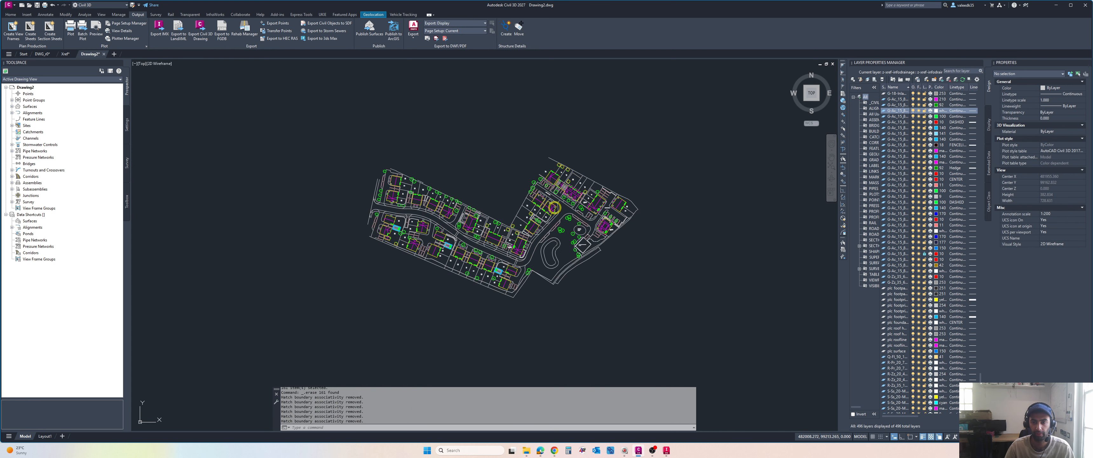
click(546, 170)
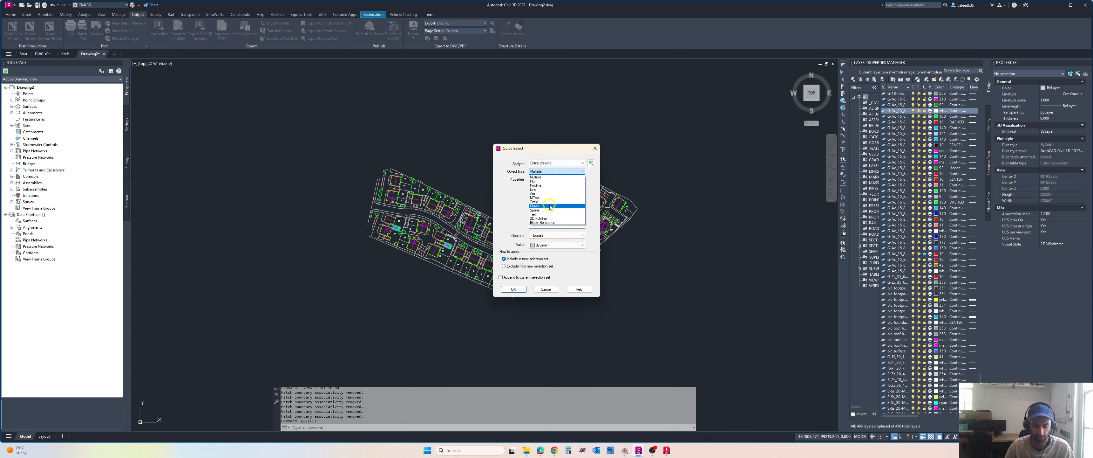
click(553, 222)
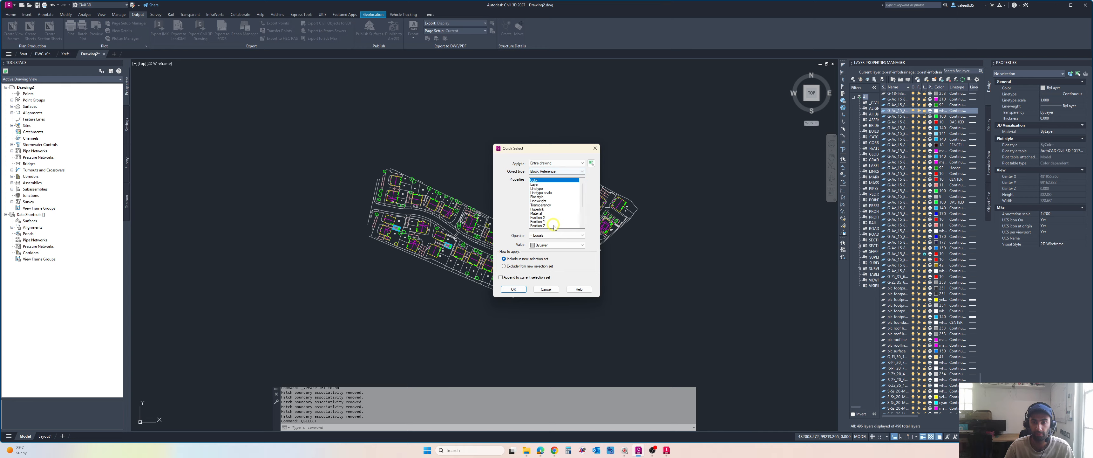
click(560, 246)
click(556, 244)
click(553, 236)
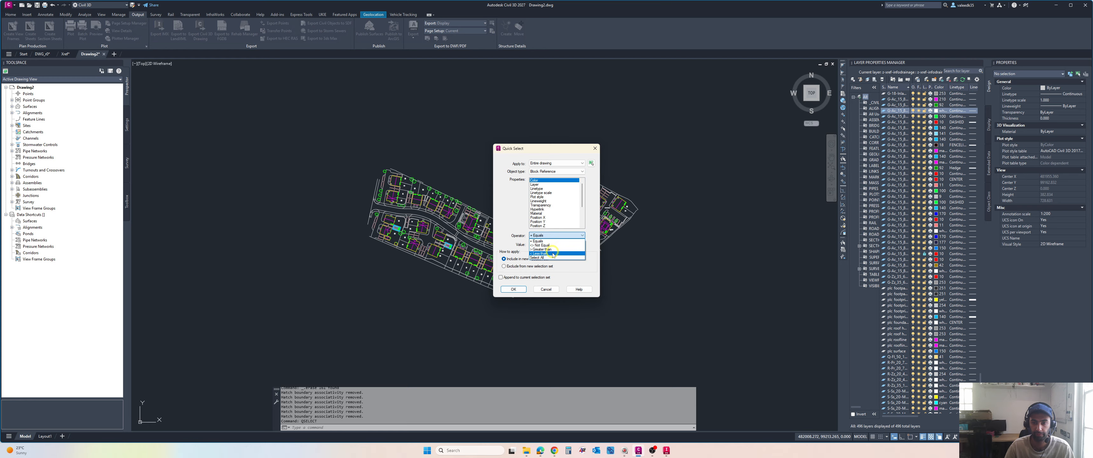
click(550, 257)
click(513, 289)
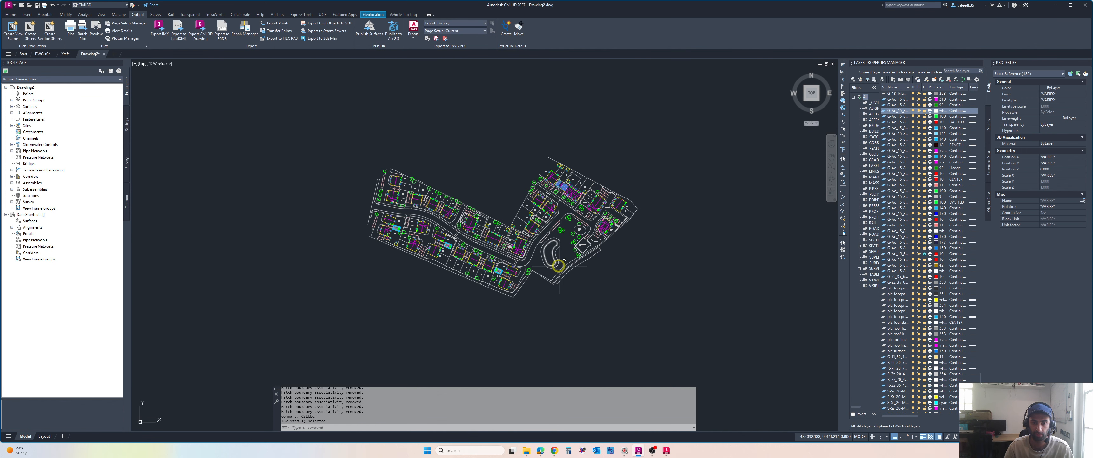
text(X)
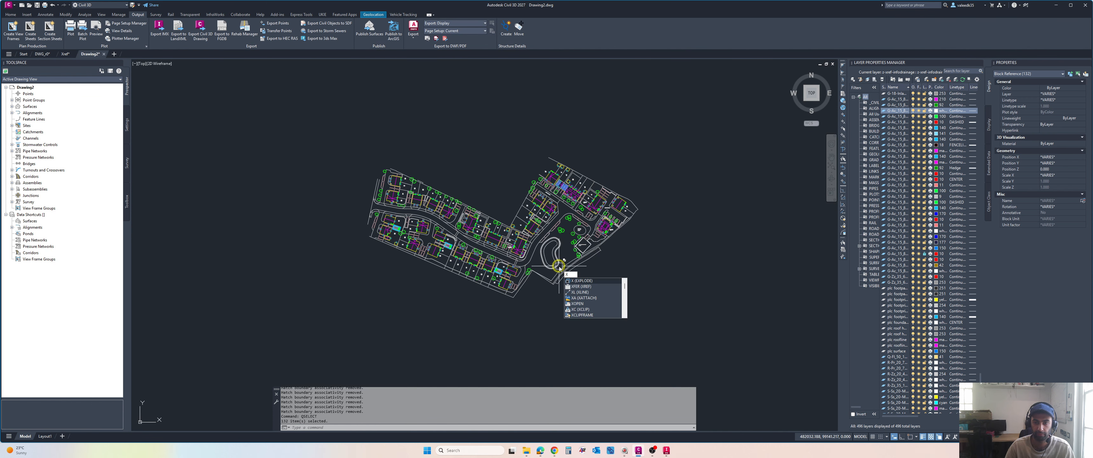
key(Return)
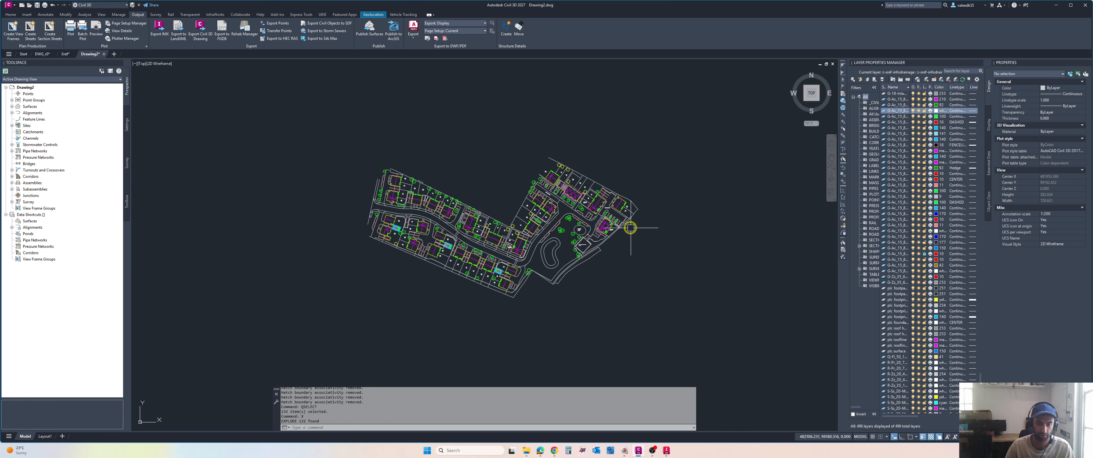
Quick-select all hatches left in the entire drawing with the Select All operator and delete them.
text(qs)
click(651, 241)
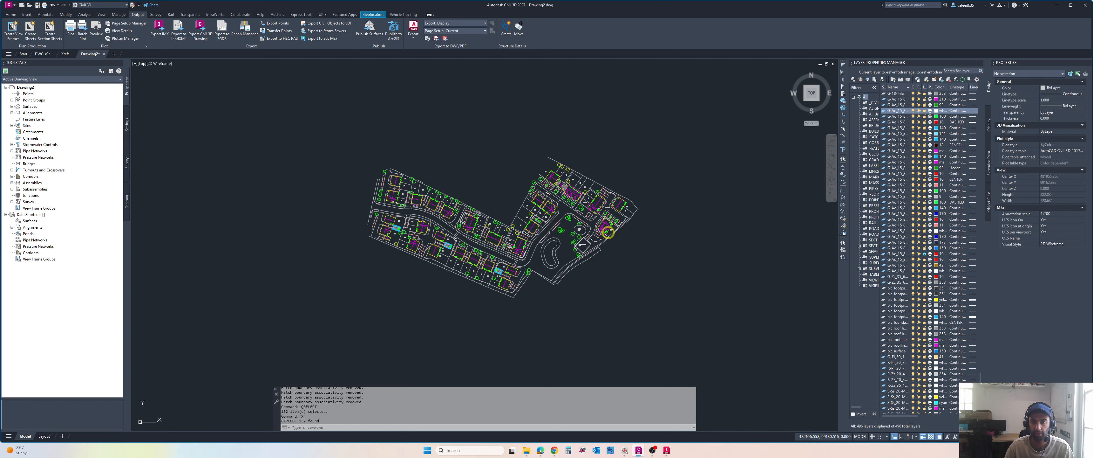
click(552, 171)
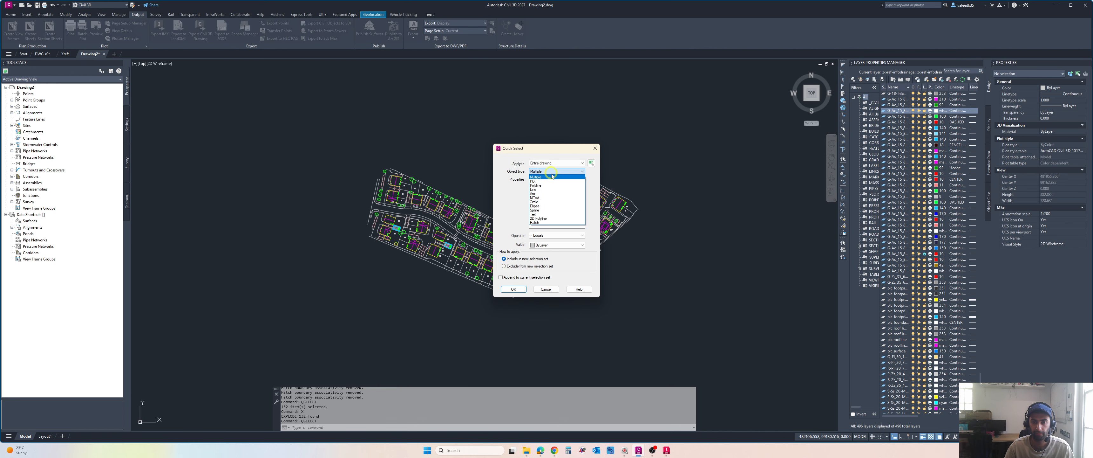
click(538, 222)
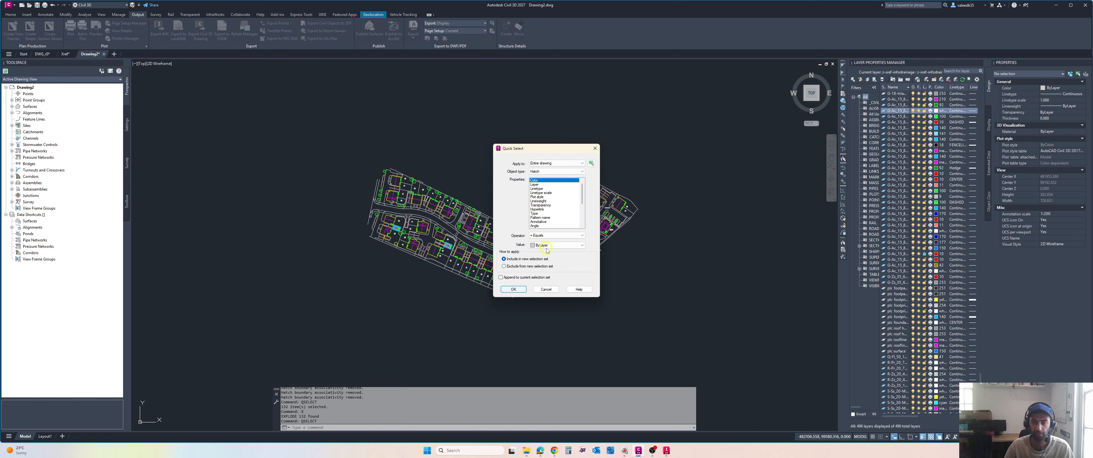
click(552, 245)
click(550, 254)
click(513, 289)
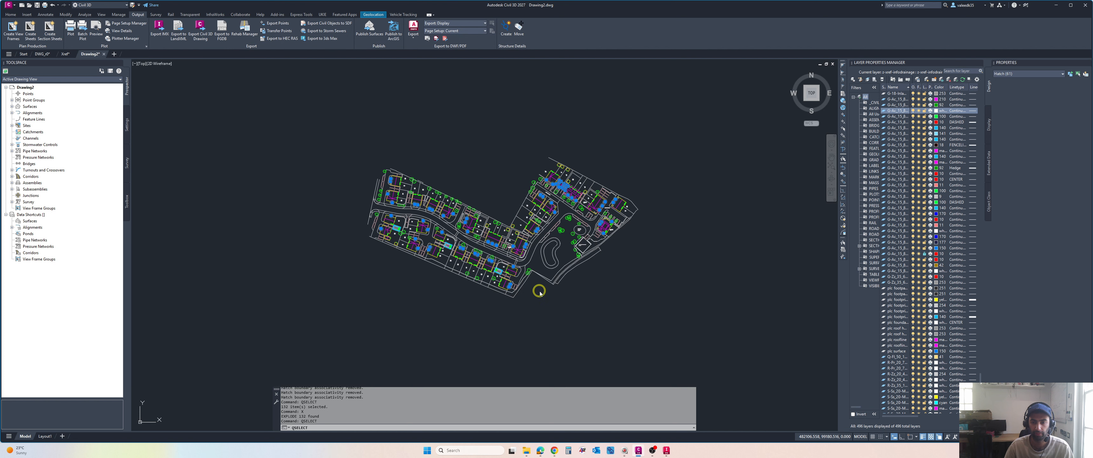
key(Delete)
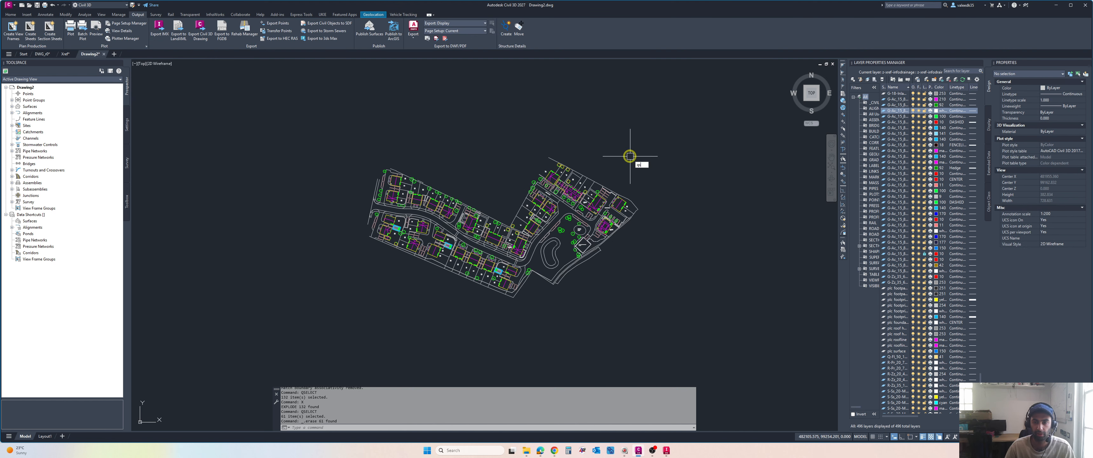
Check the object types remaining in the drawing with Quick Select, then cancel without making a selection.
text(l)
key(Return)
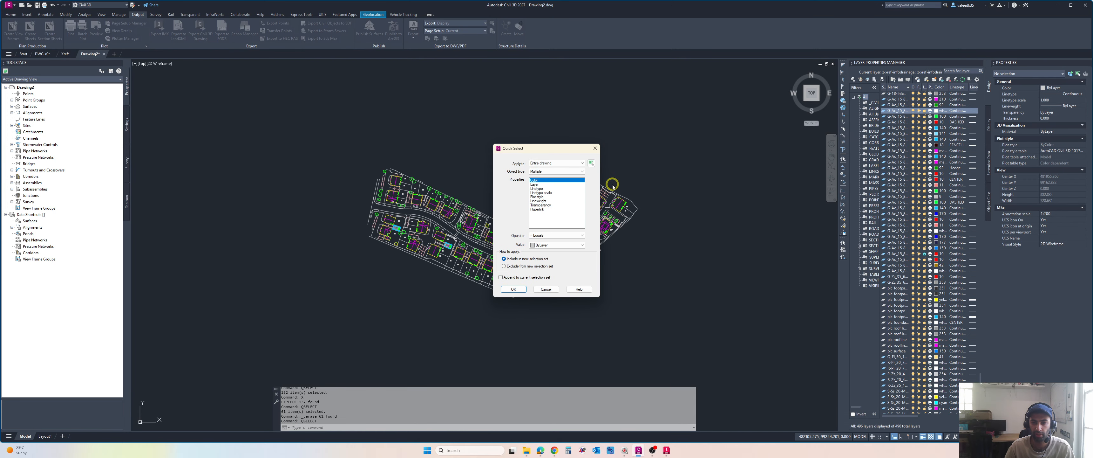
click(560, 171)
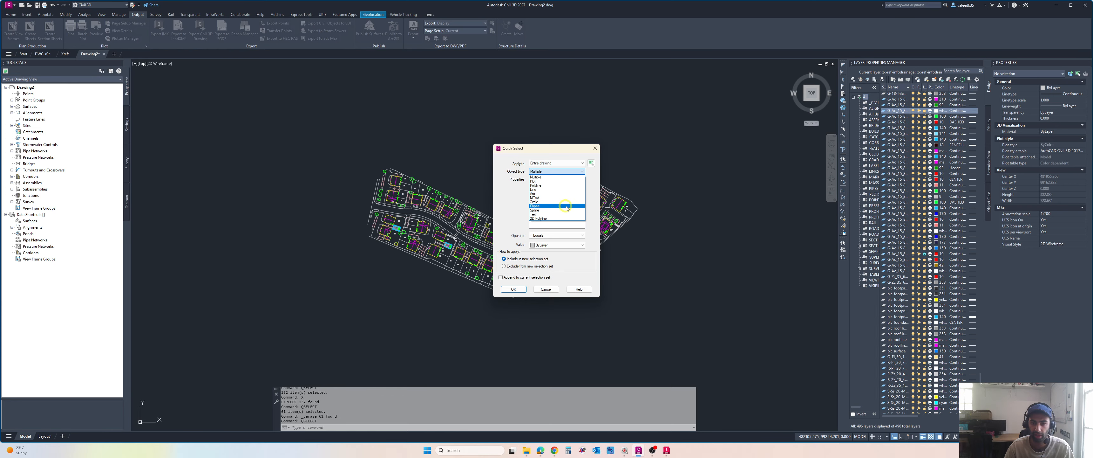
click(518, 218)
click(548, 290)
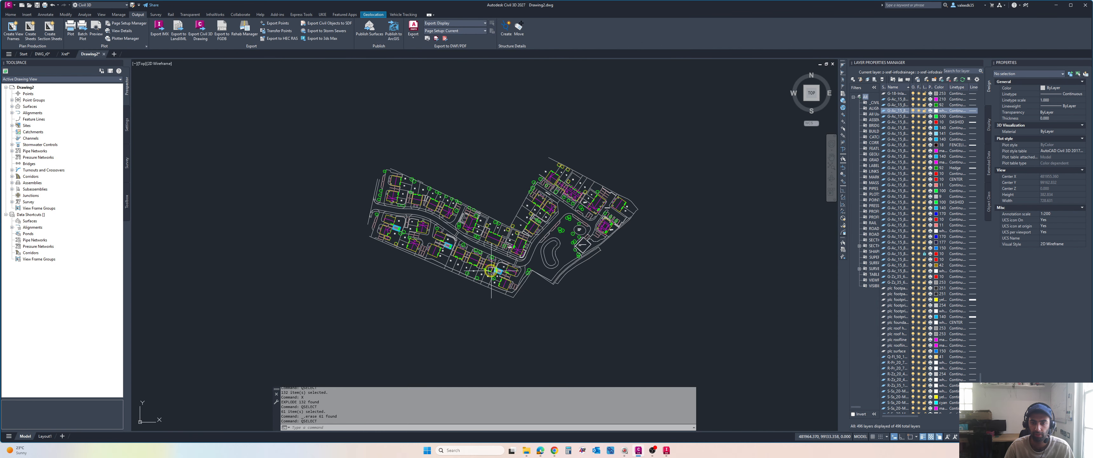
Select the entire site layout, move it to the z-xref-infodrainage layer and set its colour to ByLayer.
click(659, 125)
click(304, 338)
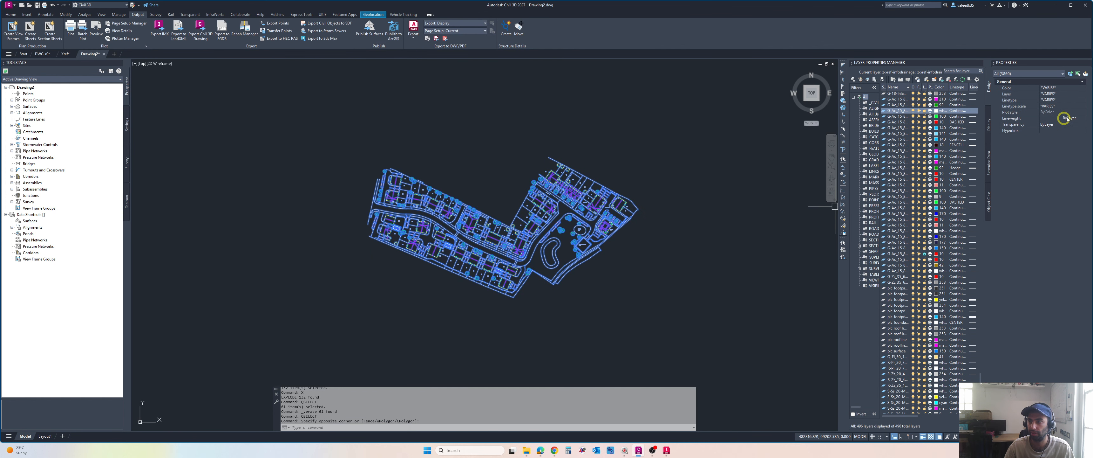
click(1060, 93)
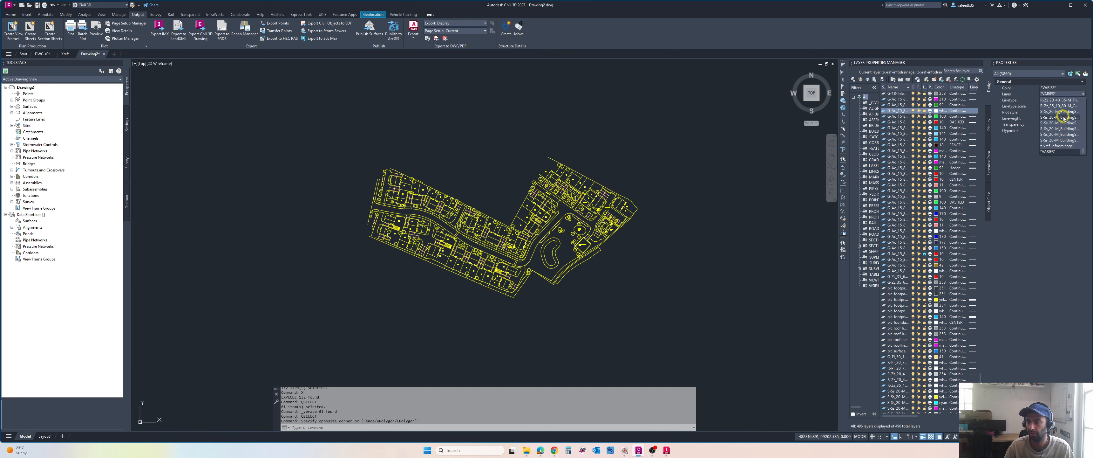
click(1064, 147)
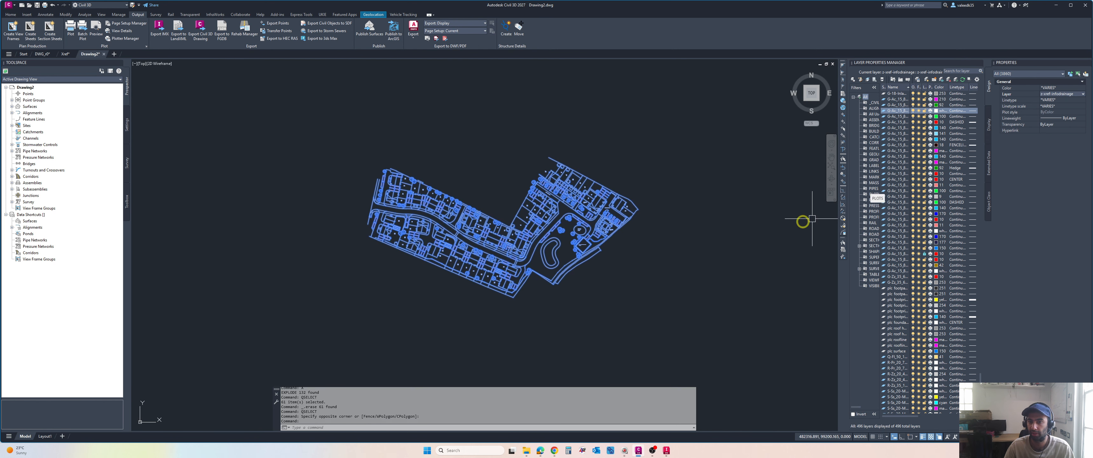
click(1067, 88)
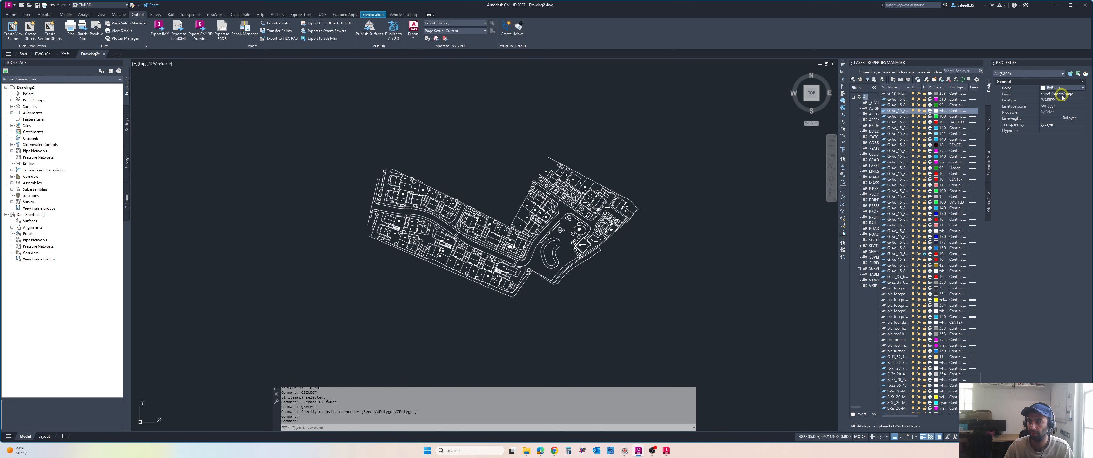
click(1059, 95)
key(Escape)
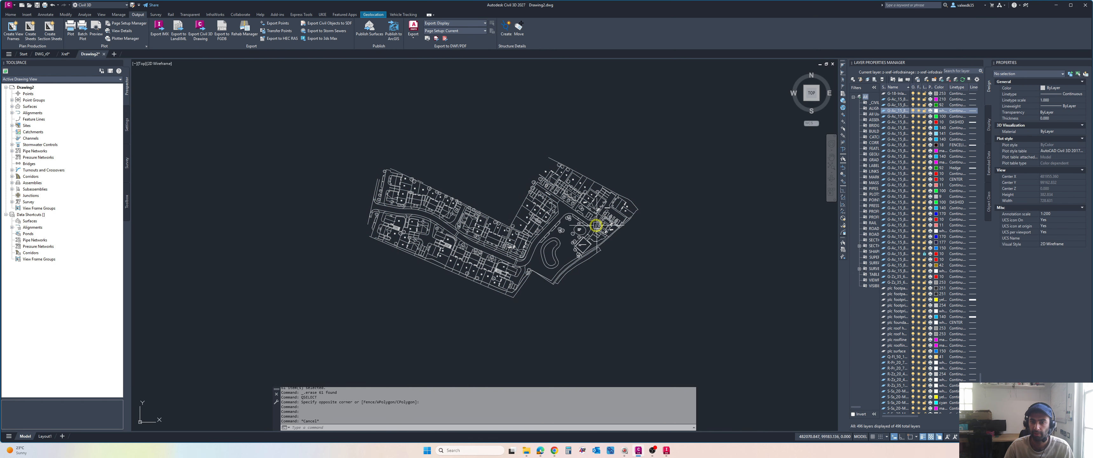
Filter the layer list with z* and set the z-xref-infodrainage layer's colour to 253.
scroll(475, 272, up, 2)
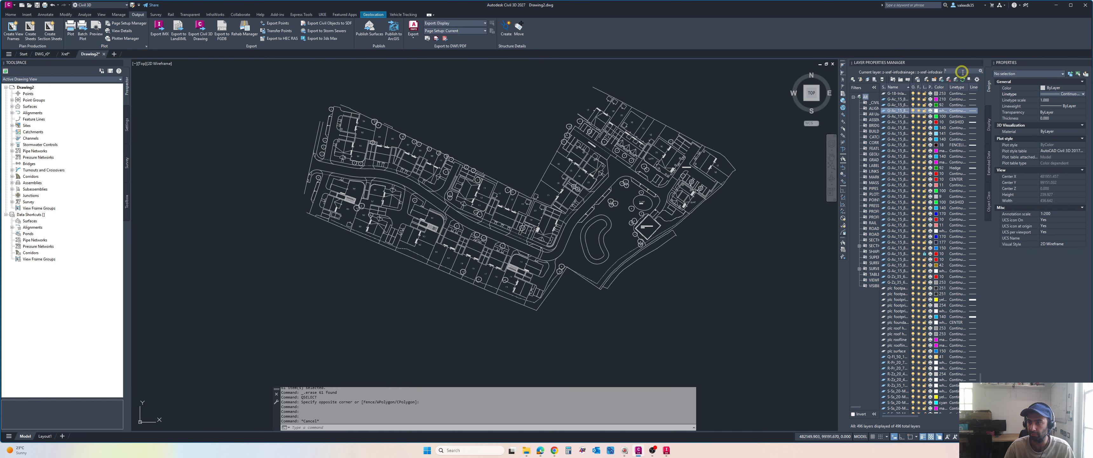
text(z*)
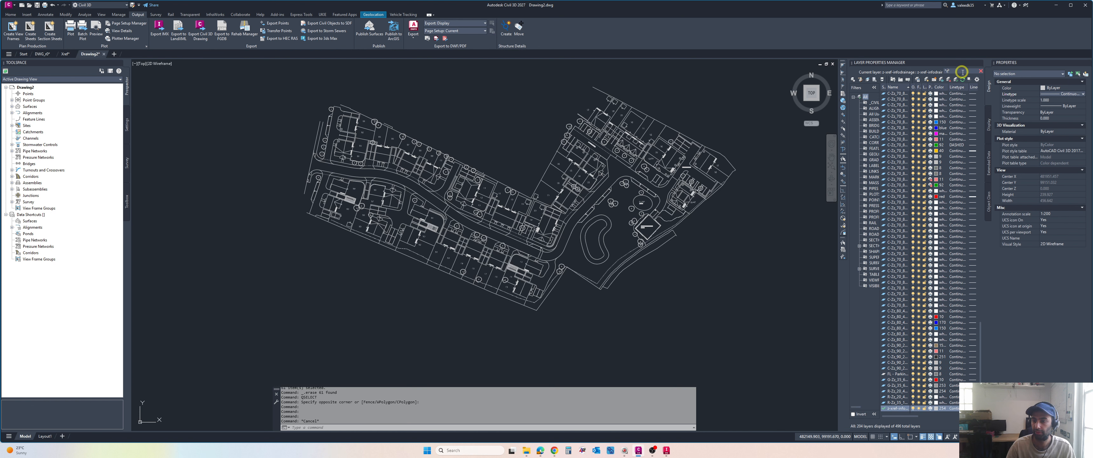
click(936, 408)
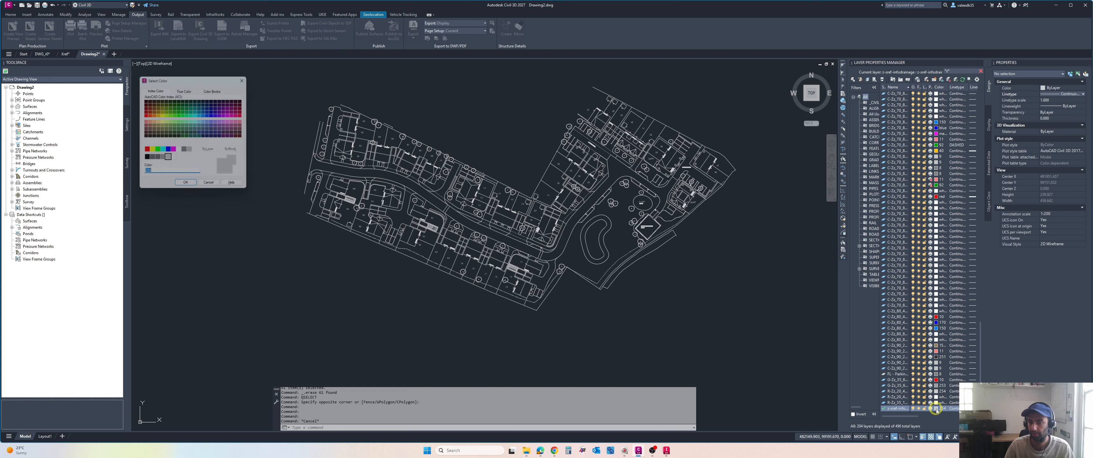
click(162, 159)
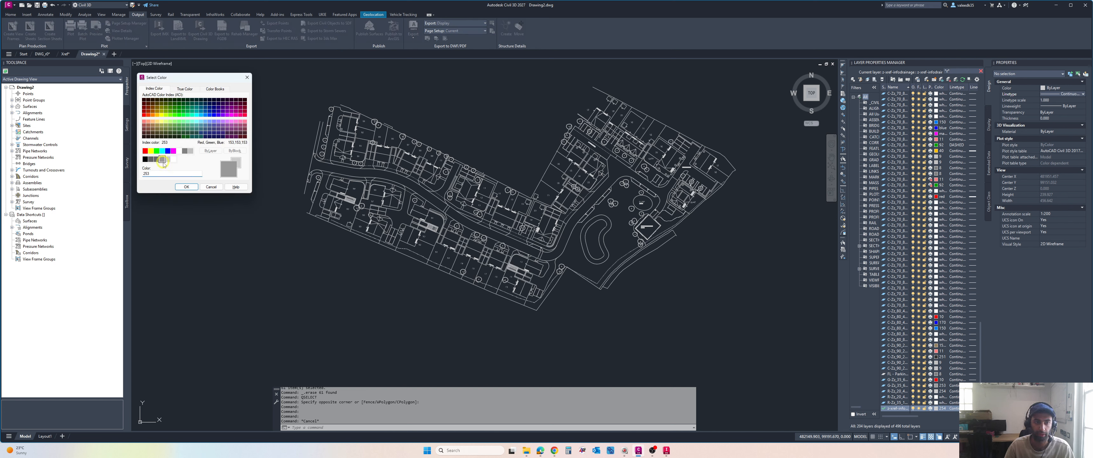
click(186, 187)
click(188, 191)
key(Escape)
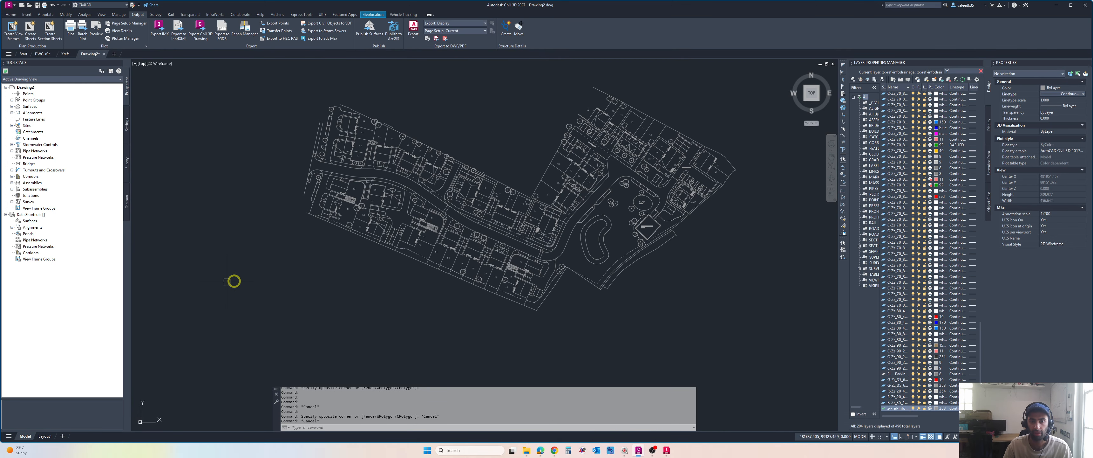
scroll(268, 276, down, 2)
mouse_move(268, 276)
middle_down()
mouse_move(348, 244)
mouse_move(310, 209)
middle_up()
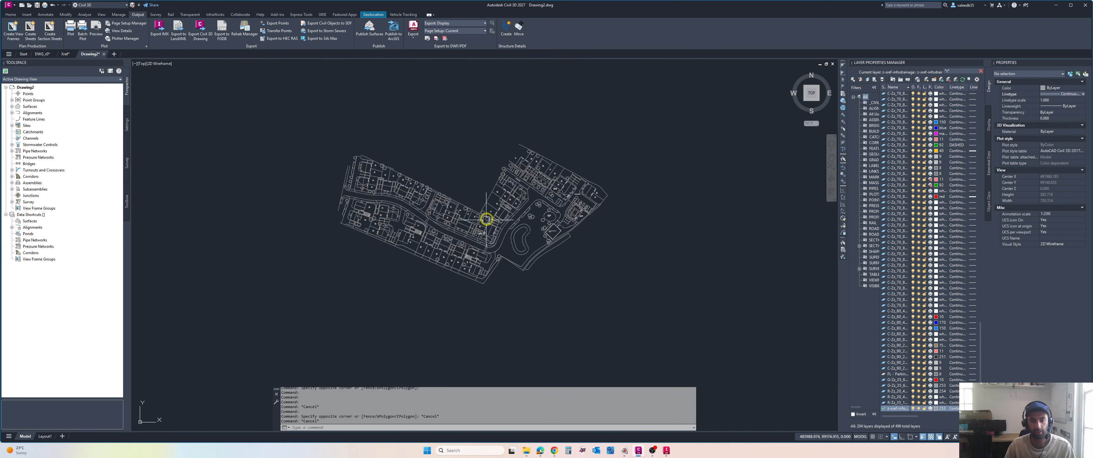
scroll(416, 231, up, 2)
scroll(416, 231, down, 8)
scroll(417, 231, up, 10)
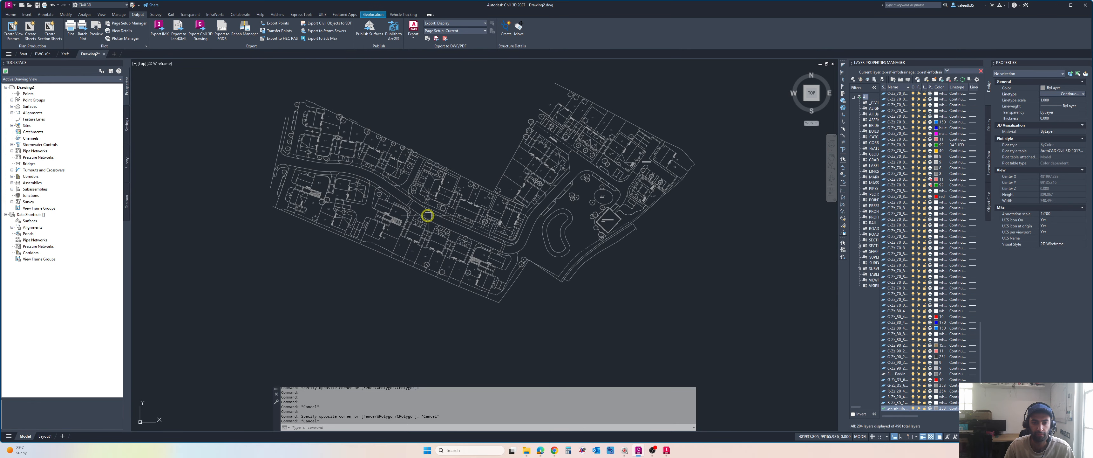
middle_drag(418, 233, 421, 235)
scroll(420, 236, down, 3)
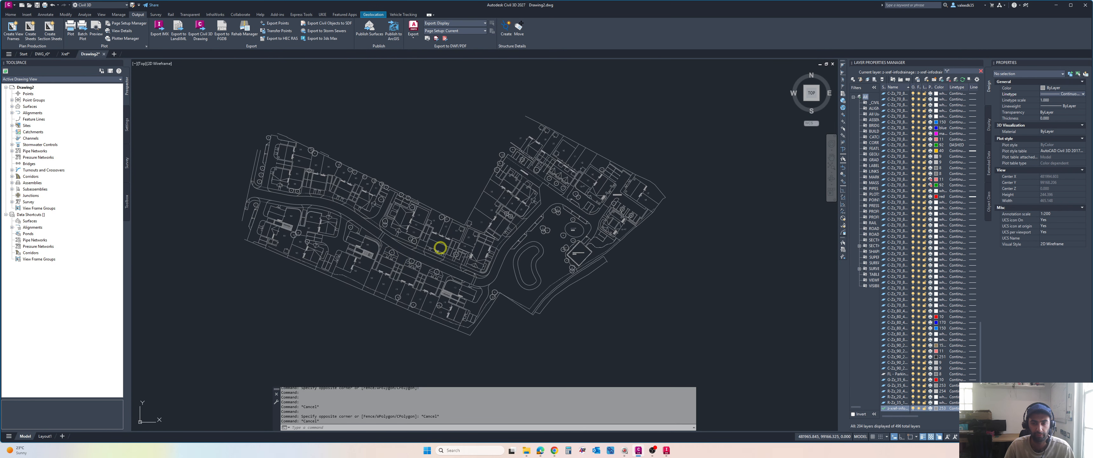
Save the drawing as xref_infodrainage in the Project Info folder and close it.
key(ctrl+s)
text(xref_infodr)
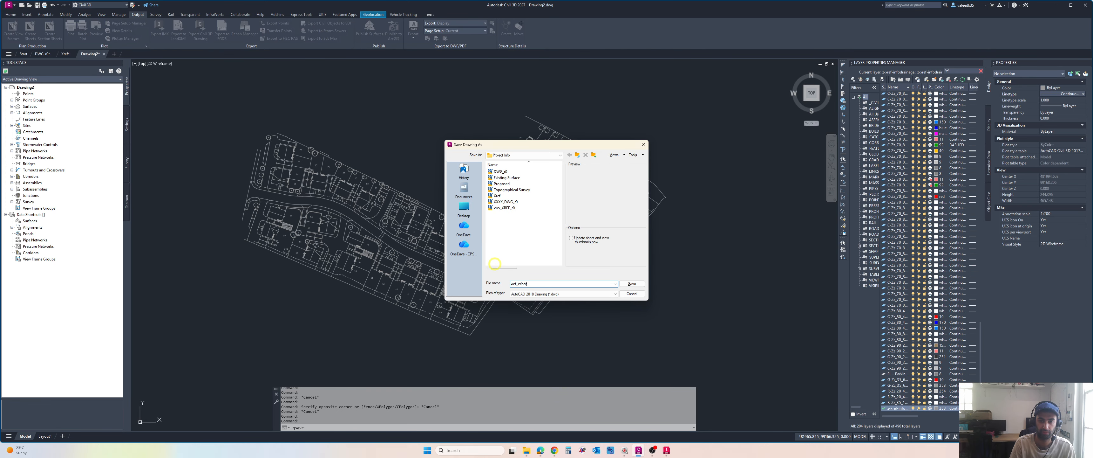
text(ainage)
key(Return)
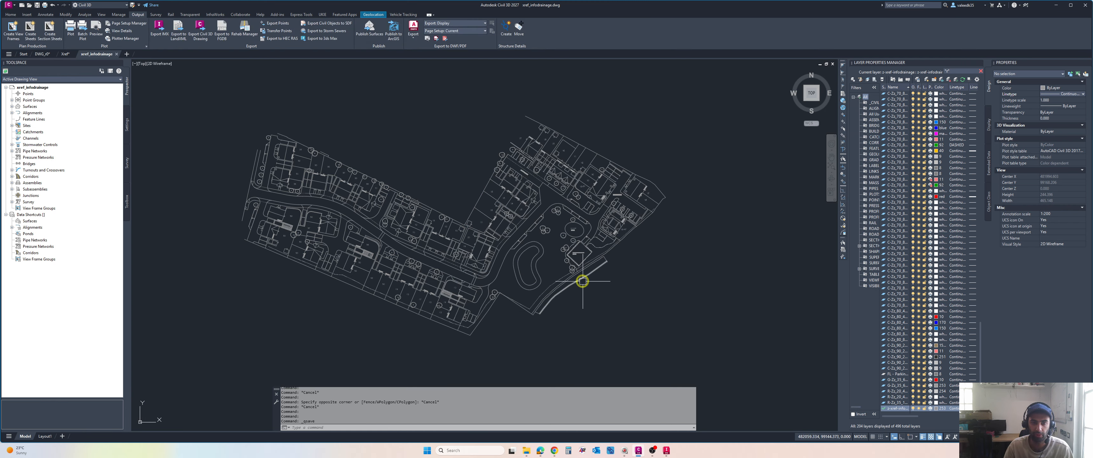
key(ctrl+s)
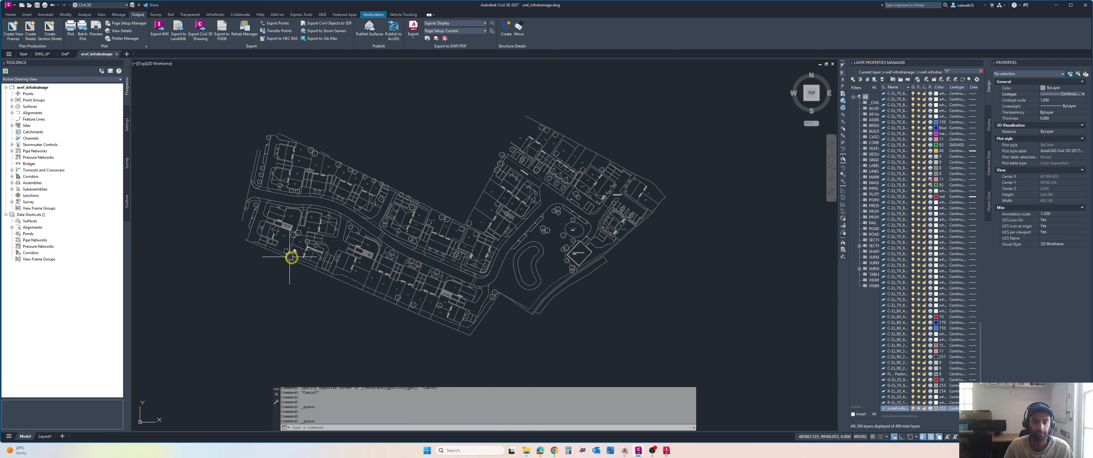
click(117, 55)
Switch to InfoDrainage and start a new design.
click(666, 450)
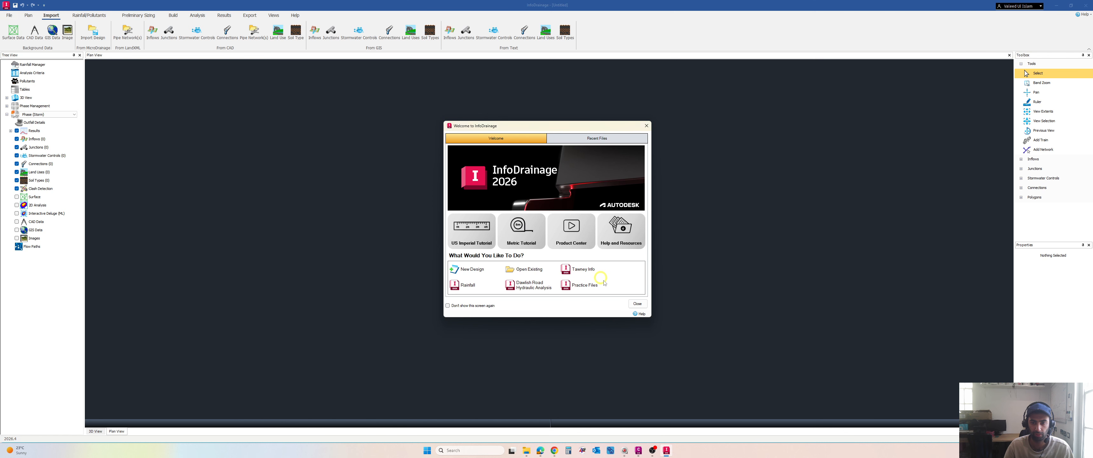
click(476, 270)
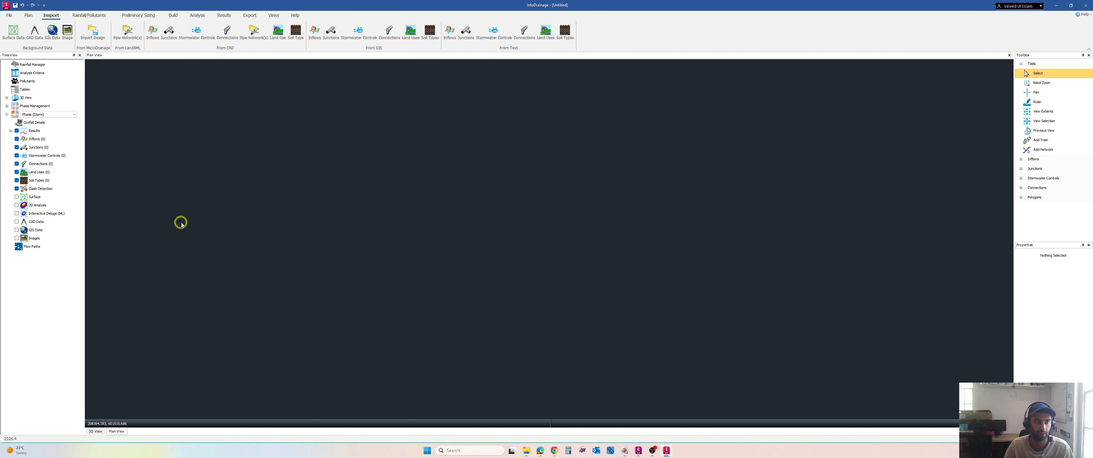
Add an FEH design storm in the Rainfall Manager from the site's FEH data file, with summer and winter profiles enabled.
double_click(26, 66)
click(421, 177)
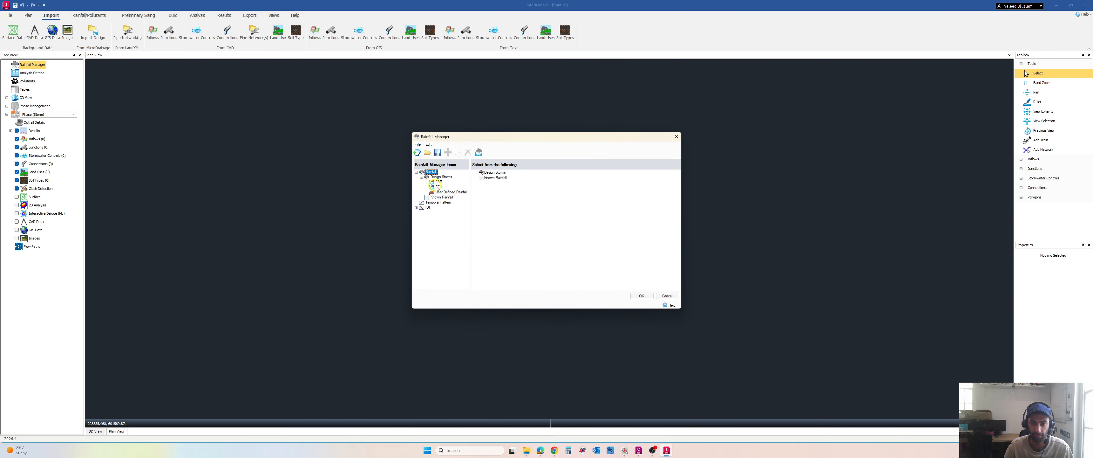
click(438, 186)
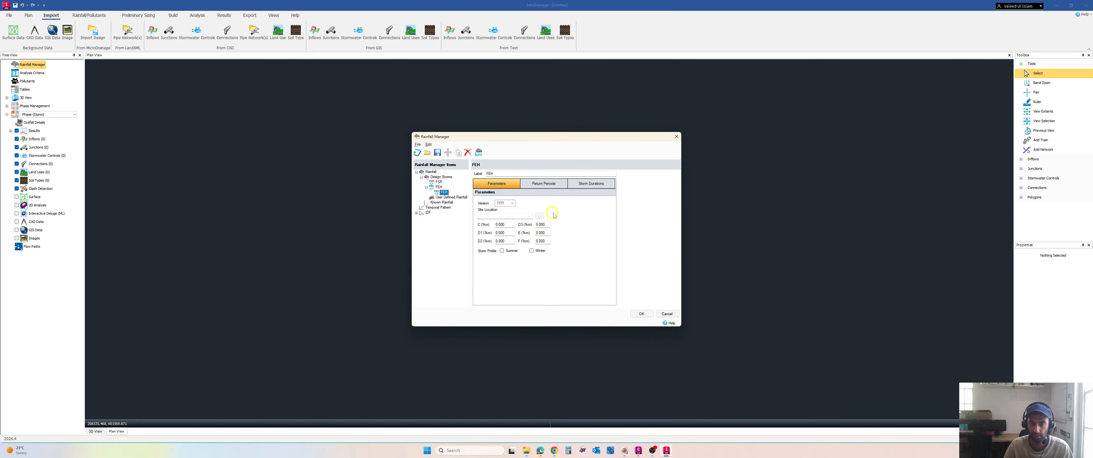
click(539, 216)
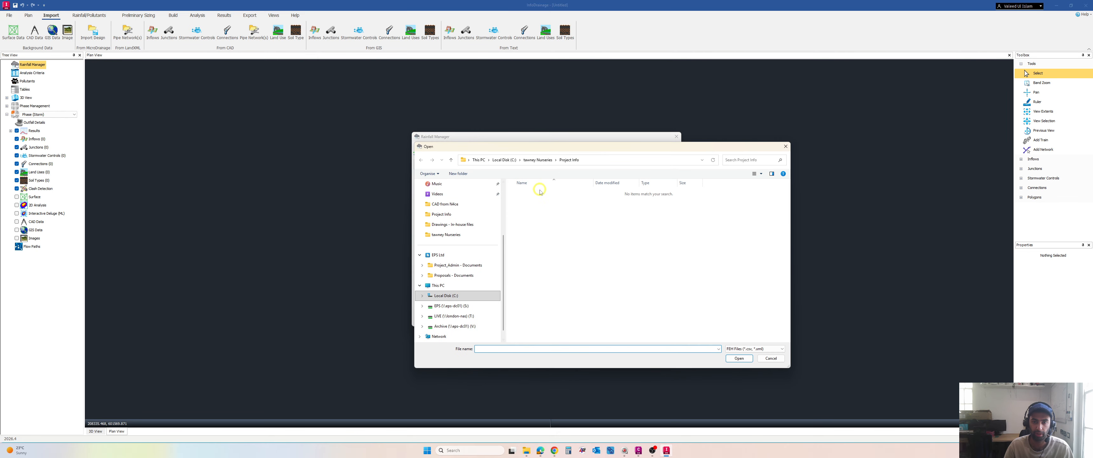
double_click(524, 219)
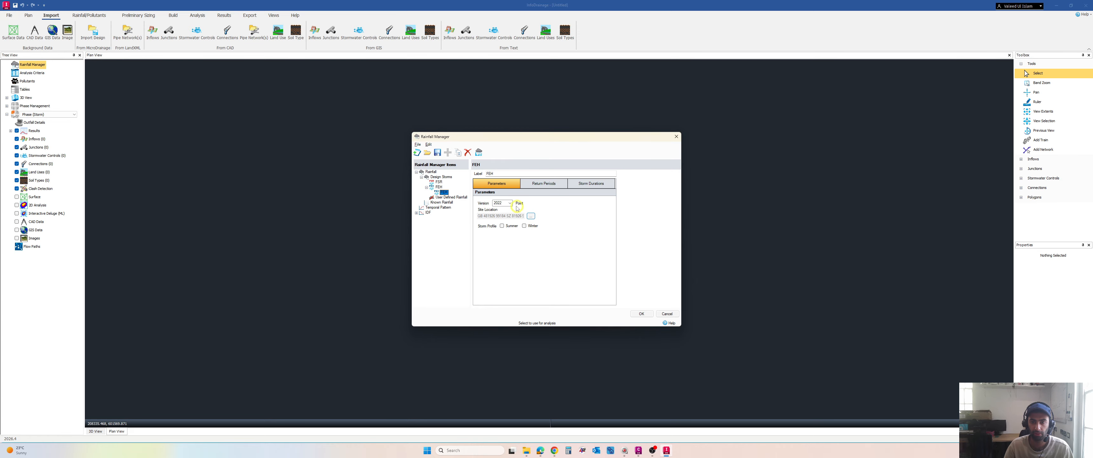
Add and enable return periods of 2 years, 30 years, and 30 years with a 40% rainfall increase for the FEH storm.
click(544, 183)
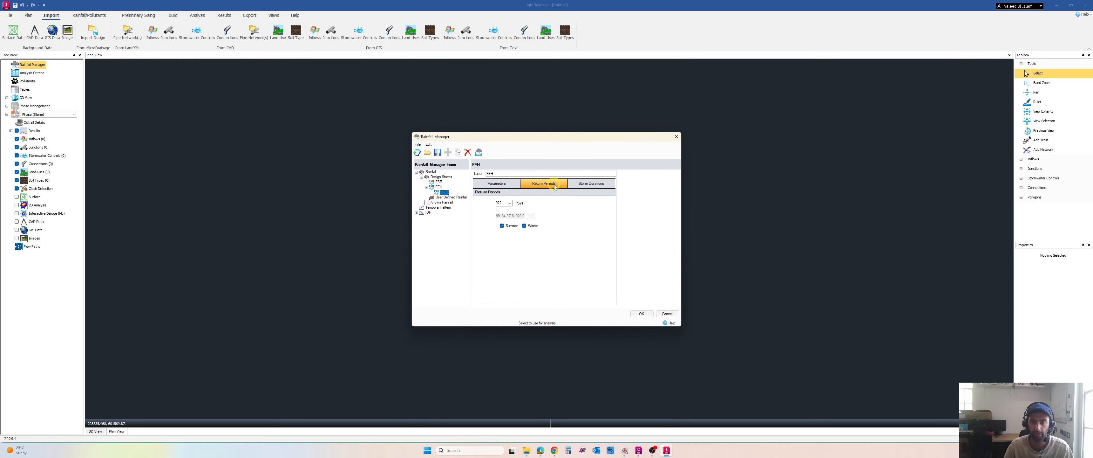
click(521, 214)
text(2)
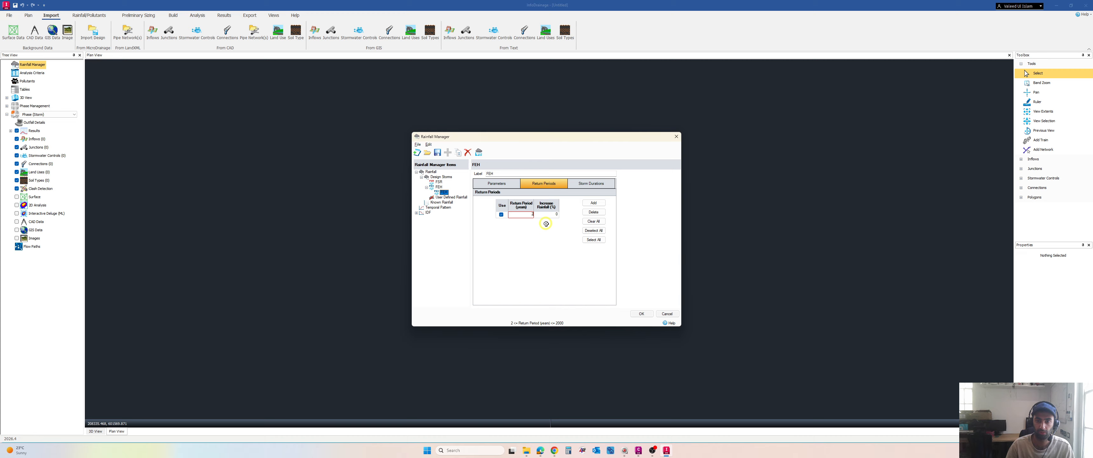
click(593, 202)
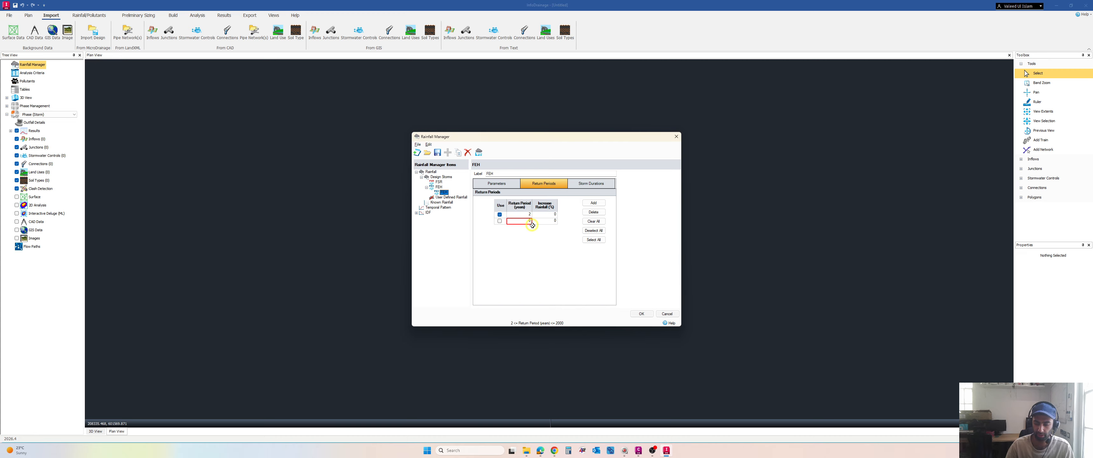
click(500, 221)
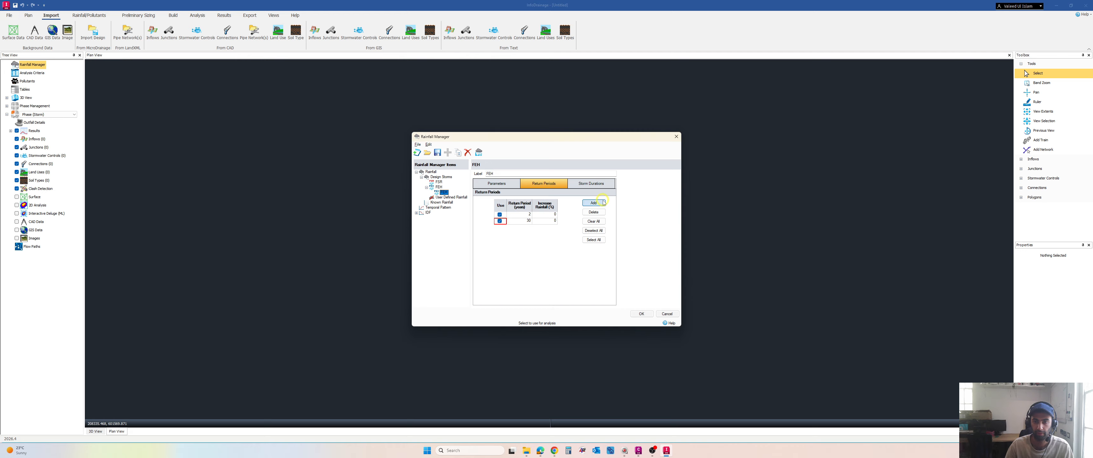
click(593, 202)
click(530, 228)
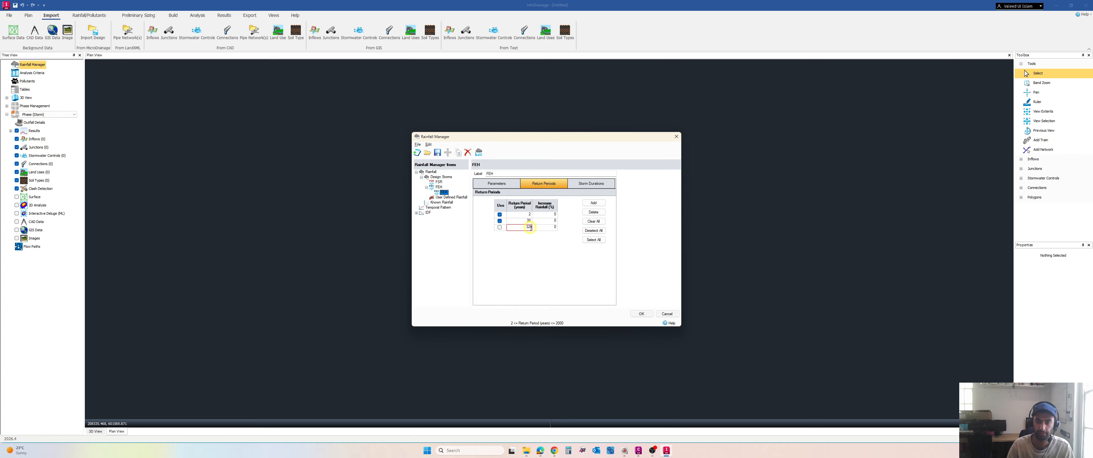
text(30)
key(Tab)
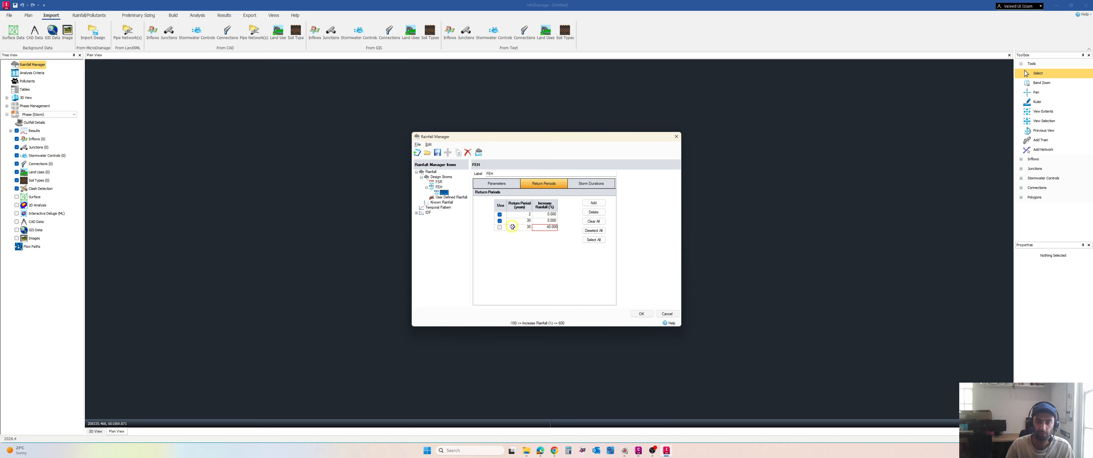
click(500, 227)
Add and enable a 100-year return period without increase and another 100-year one with a 40% rainfall increase.
click(594, 203)
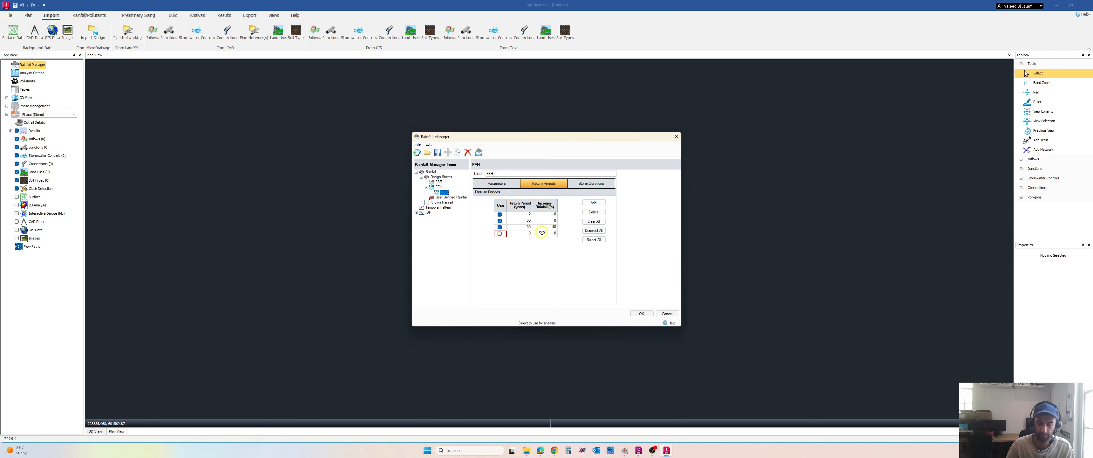
click(529, 234)
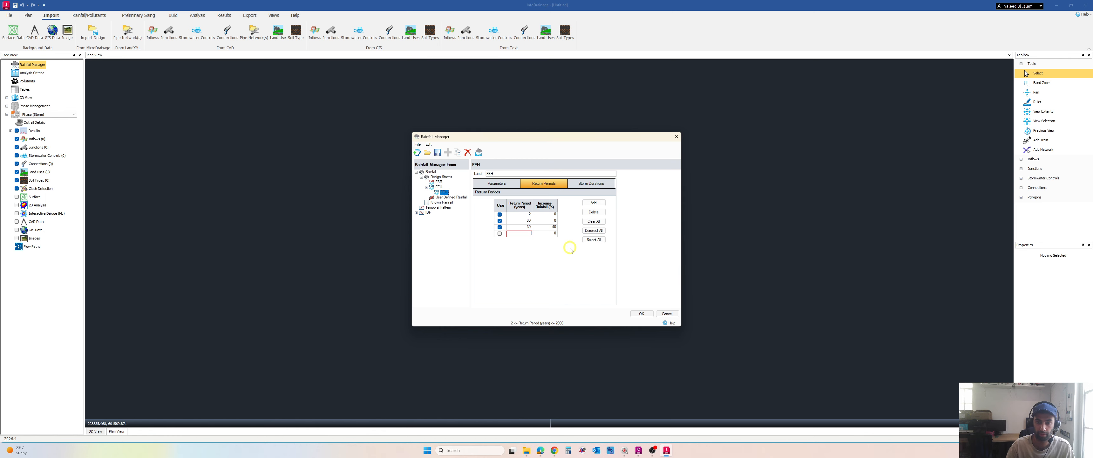
click(499, 233)
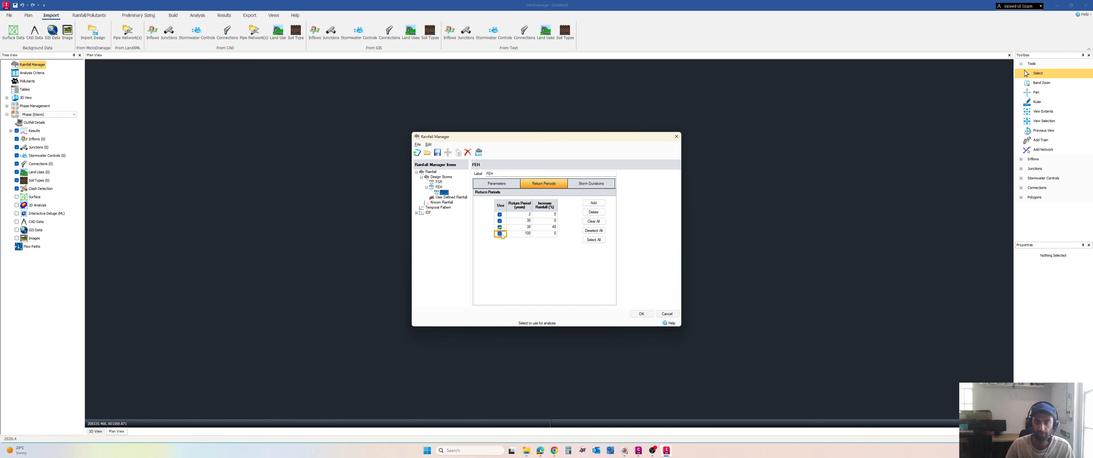
click(593, 202)
click(499, 240)
click(524, 240)
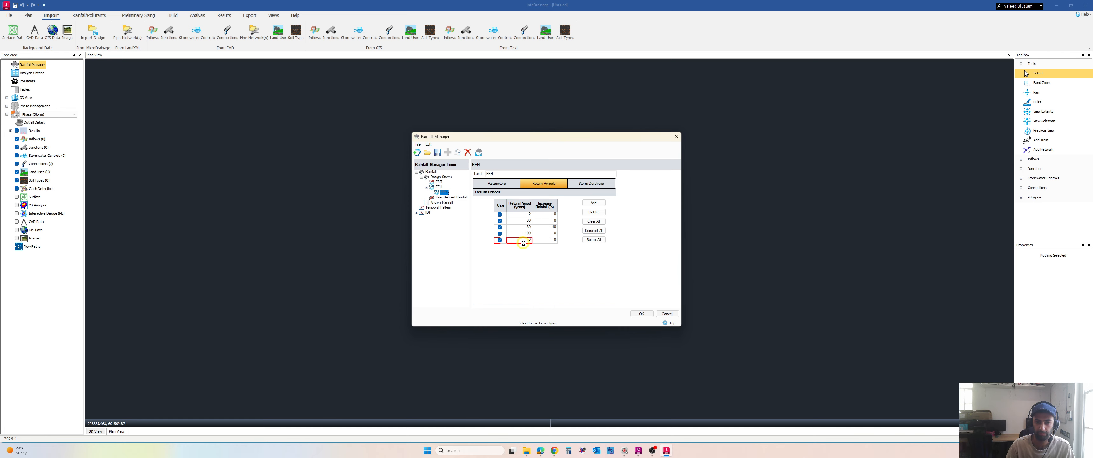
text(100)
key(Tab)
text(4)
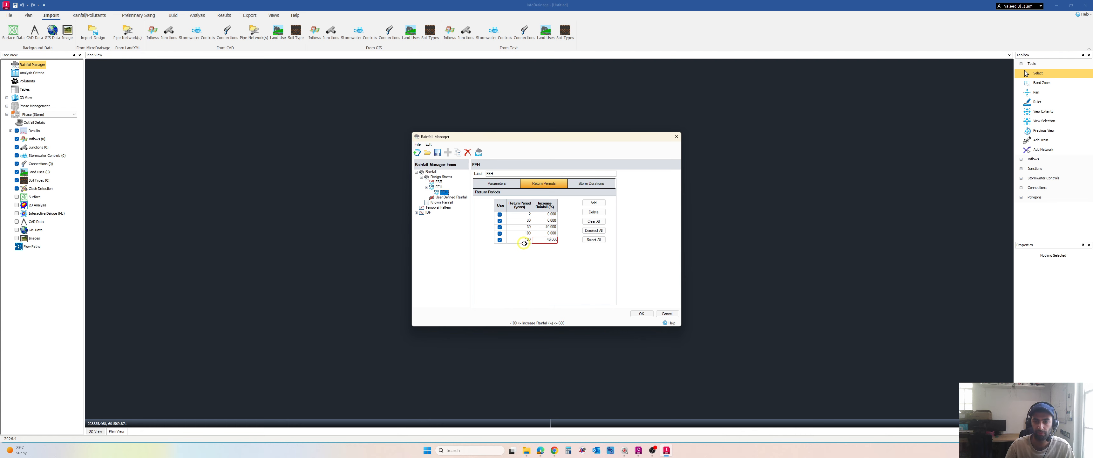
Enable the default set of storm durations for the FEH storm and accept the rainfall settings.
click(591, 183)
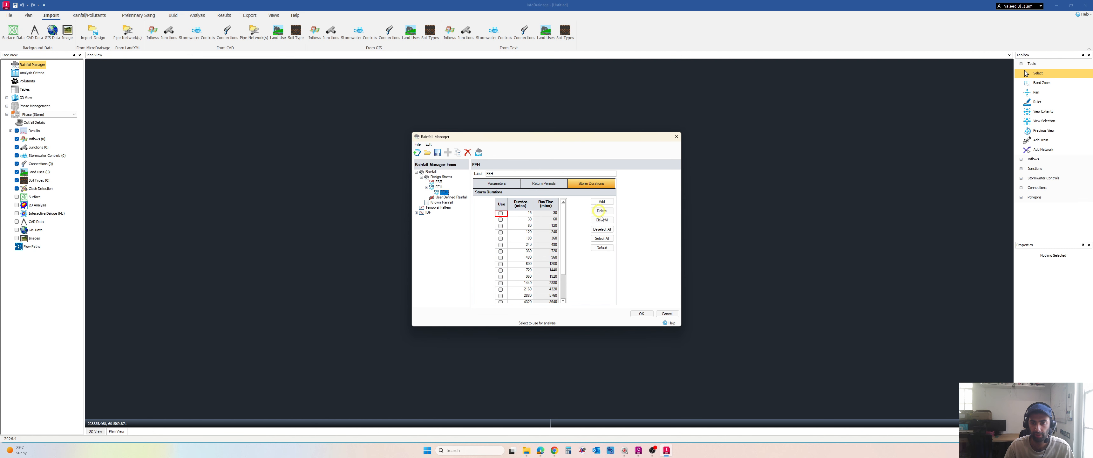
click(602, 238)
click(543, 185)
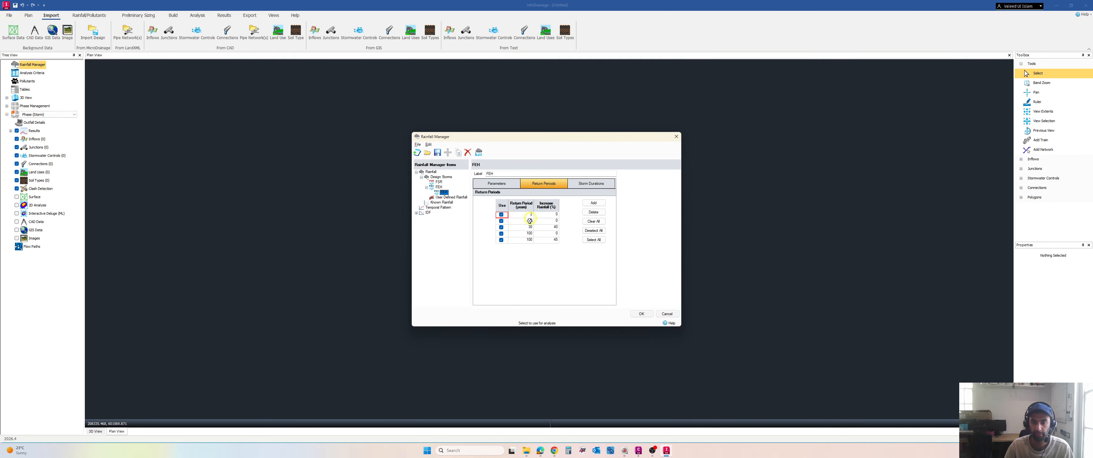
click(591, 183)
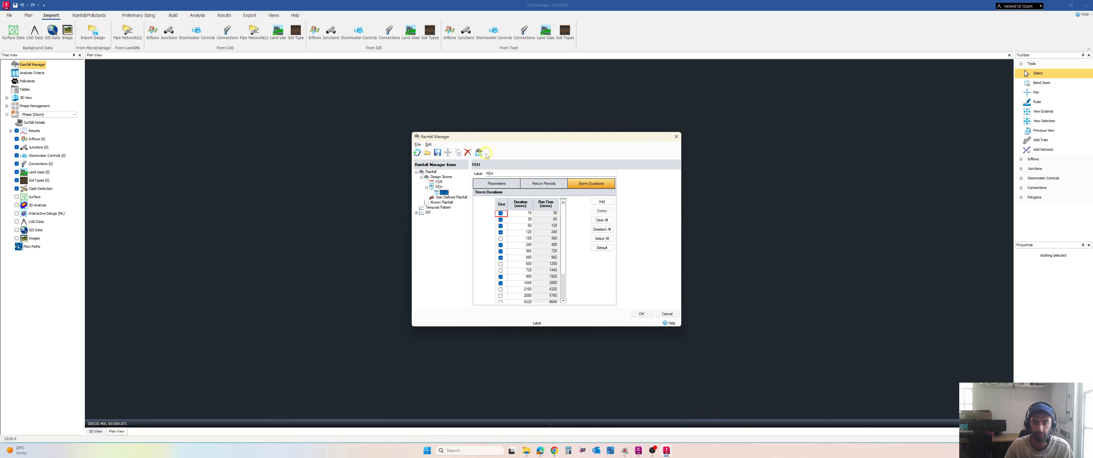
click(641, 314)
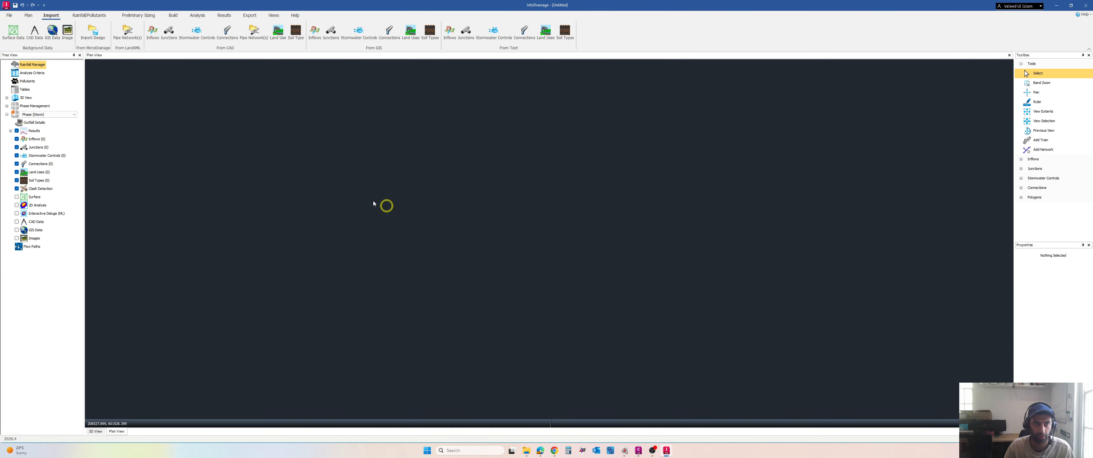
Save the design as Resi_infodrainage in the Project Info folder.
key(ctrl+s)
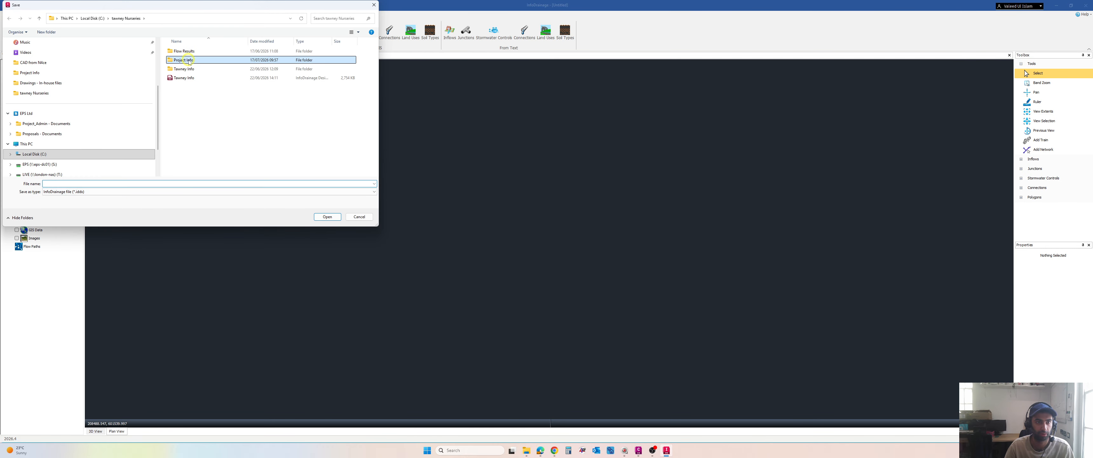
click(127, 194)
text(Pro)
key(BackSpace)
key(BackSpace)
key(BackSpace)
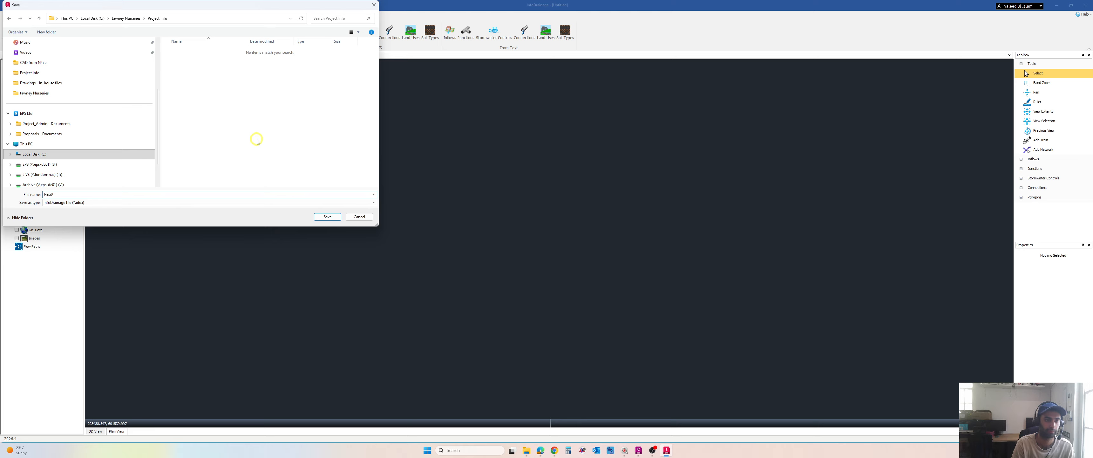
text(Resi_infodrainage)
key(Return)
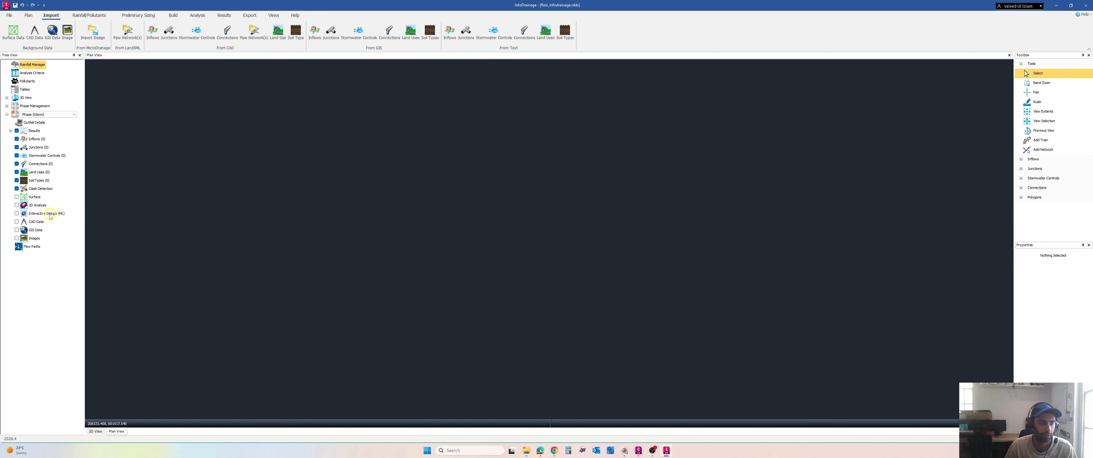
Start loading CAD data into the design with xref_infodrainage from the Project Info folder as the source drawing.
click(38, 222)
double_click(41, 226)
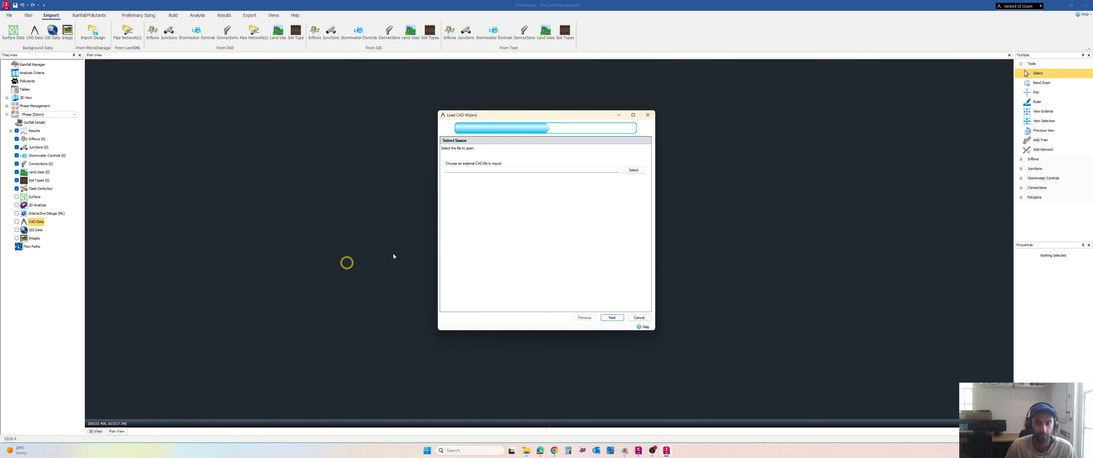
click(631, 168)
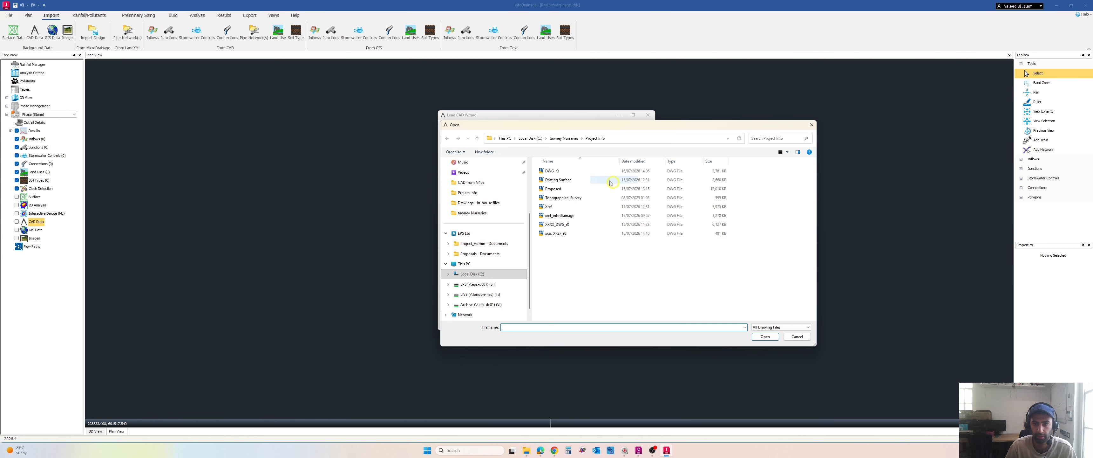
double_click(582, 216)
click(612, 317)
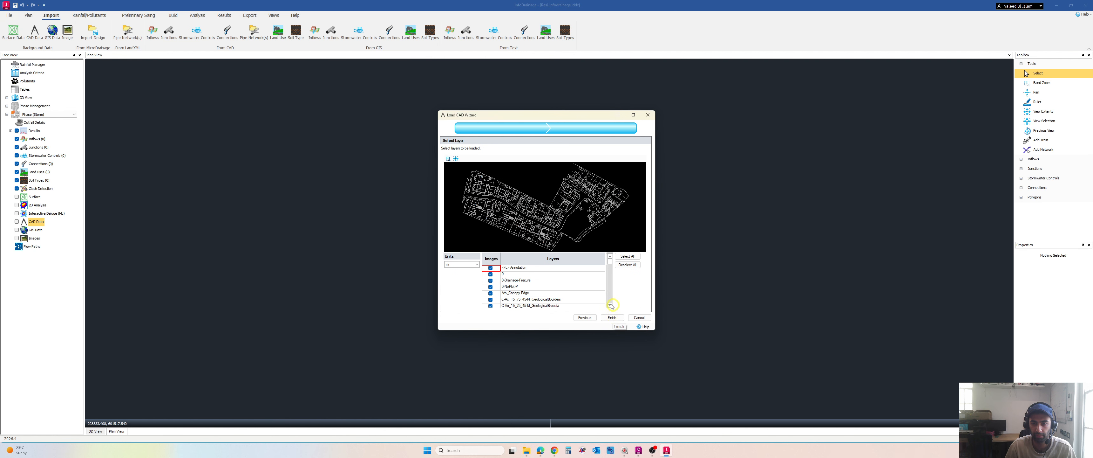
Deselect all layers, enable only z-xref-infodrainage, and finish loading the CAD drawing.
click(628, 264)
scroll(568, 287, down, 5)
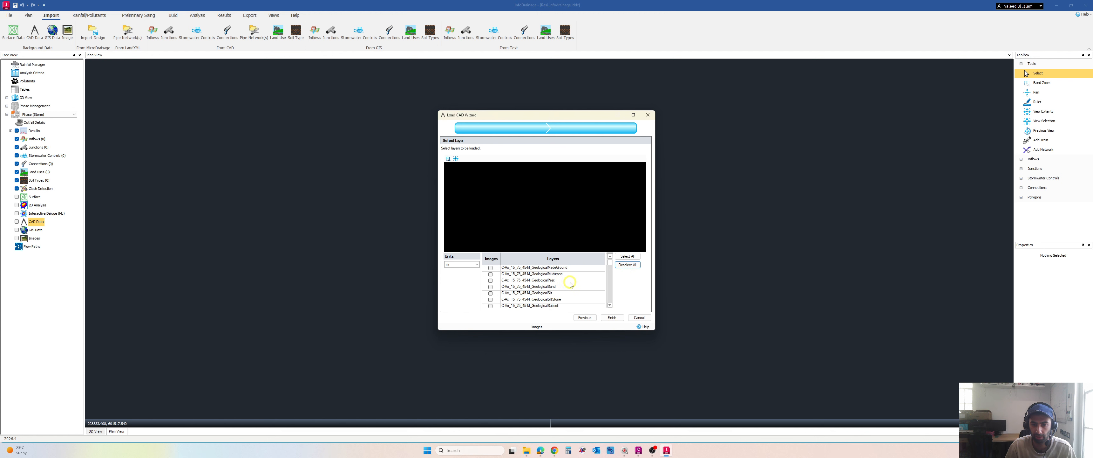
scroll(612, 297, down, 3)
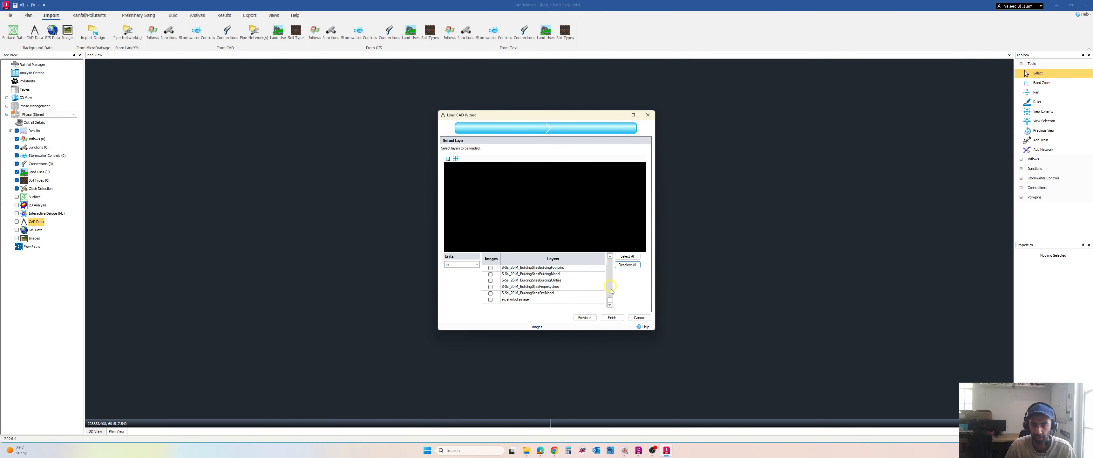
click(490, 299)
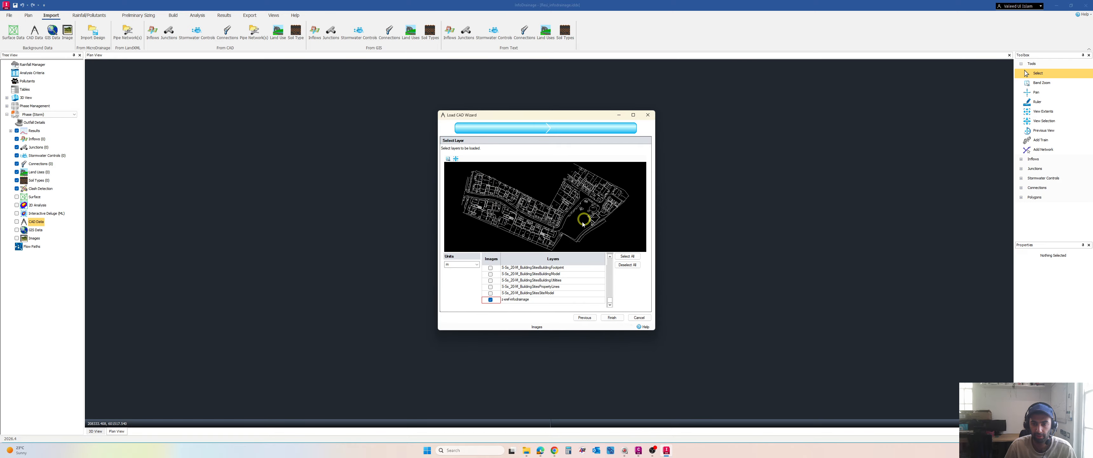
click(612, 317)
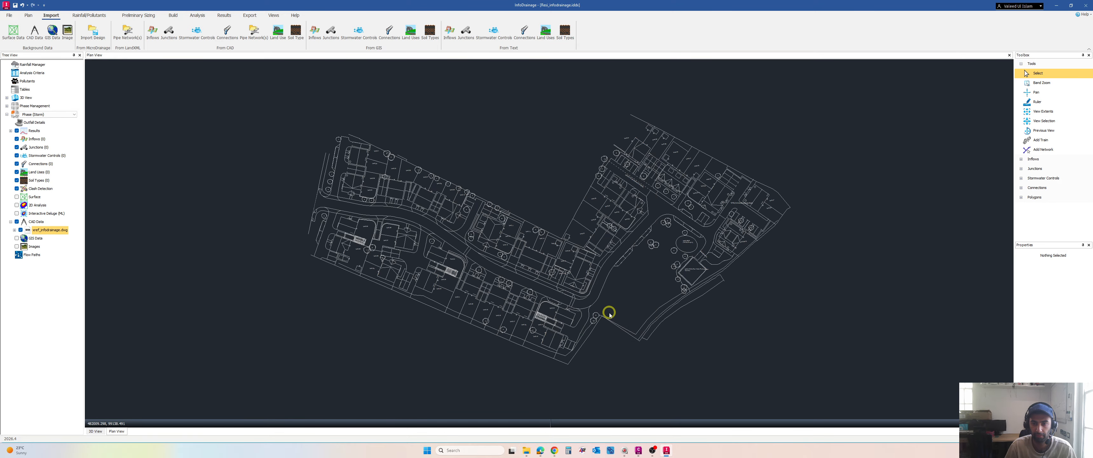
Switch to Civil 3D and open the xref_infodrainage drawing from the Project Info folder.
key(alt+Tab)
scroll(549, 214, down, 4)
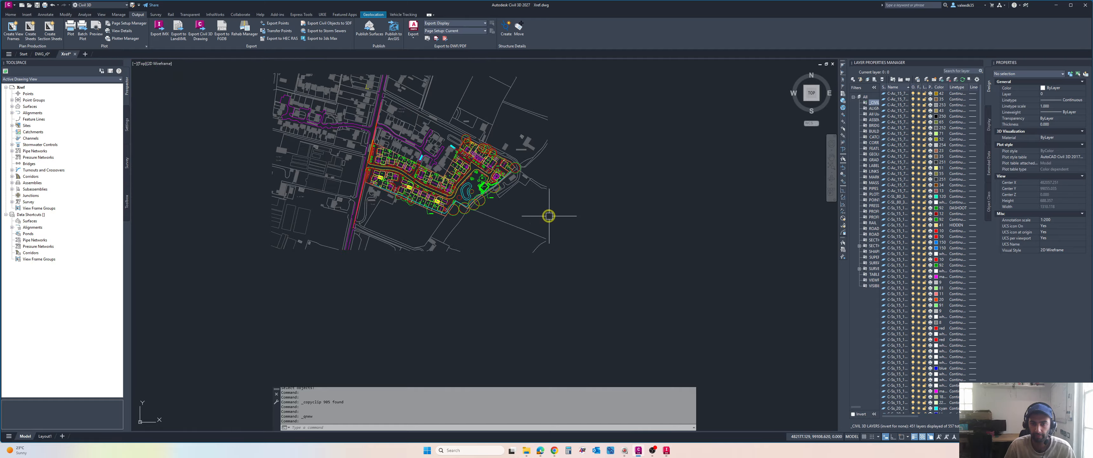
key(ctrl+o)
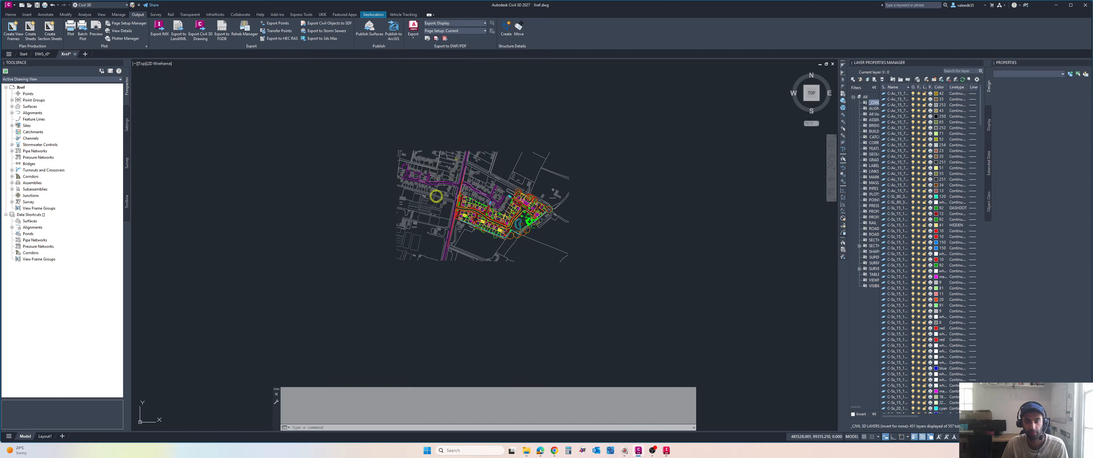
click(505, 209)
double_click(504, 210)
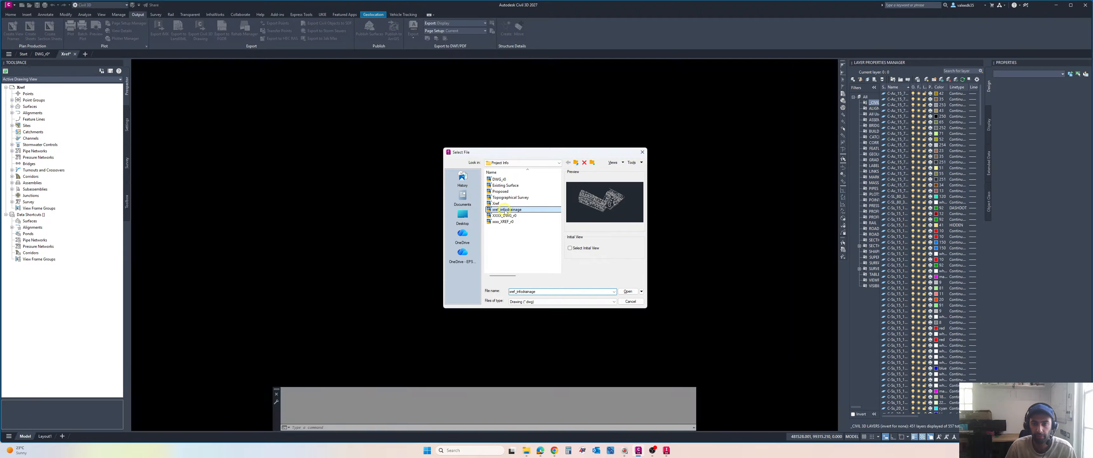
Try to convert the outer basin spline to a polyline with a precision of 1, and undo the conversion.
scroll(535, 257, up, 6)
click(537, 257)
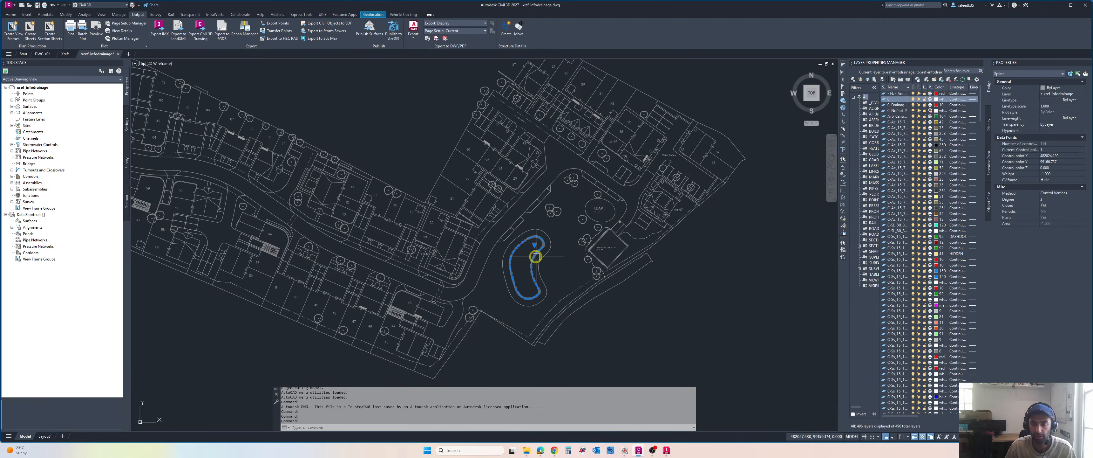
key(Escape)
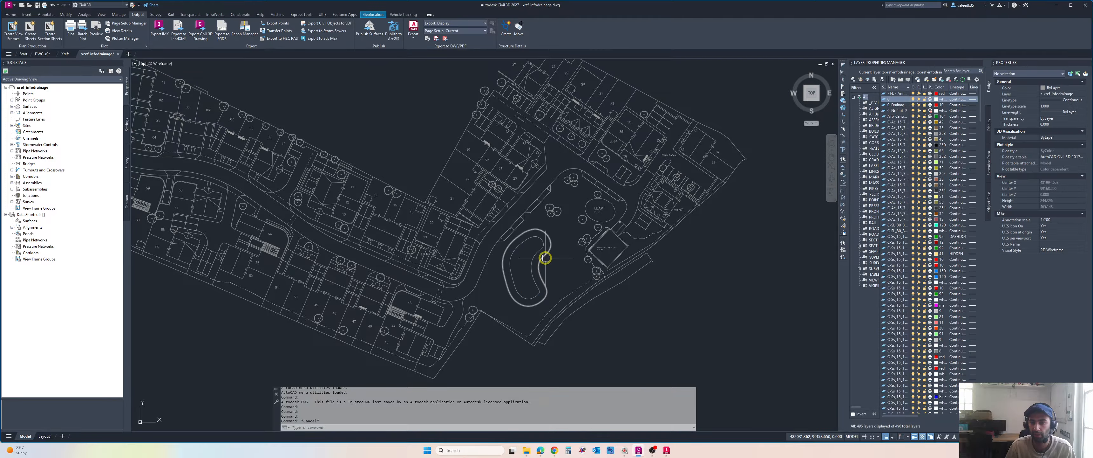
click(546, 257)
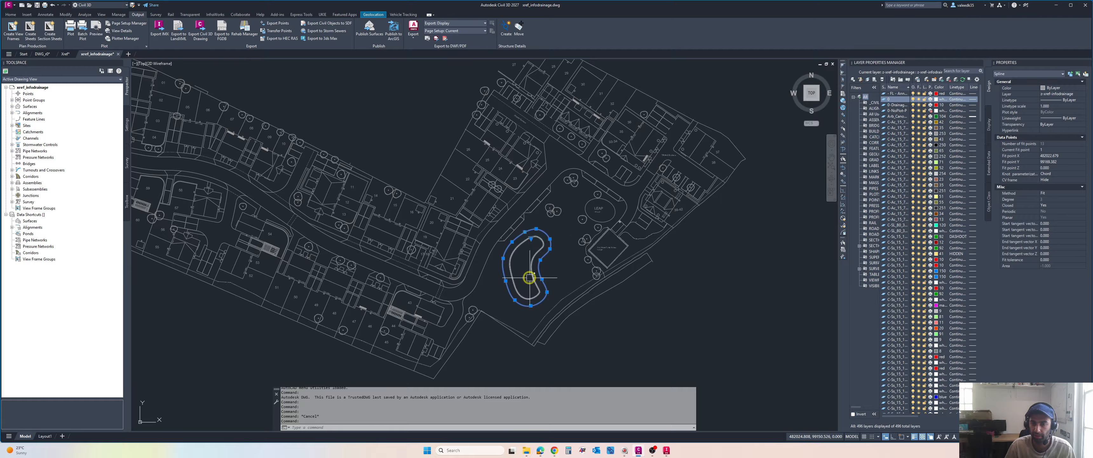
mouse_move(532, 281)
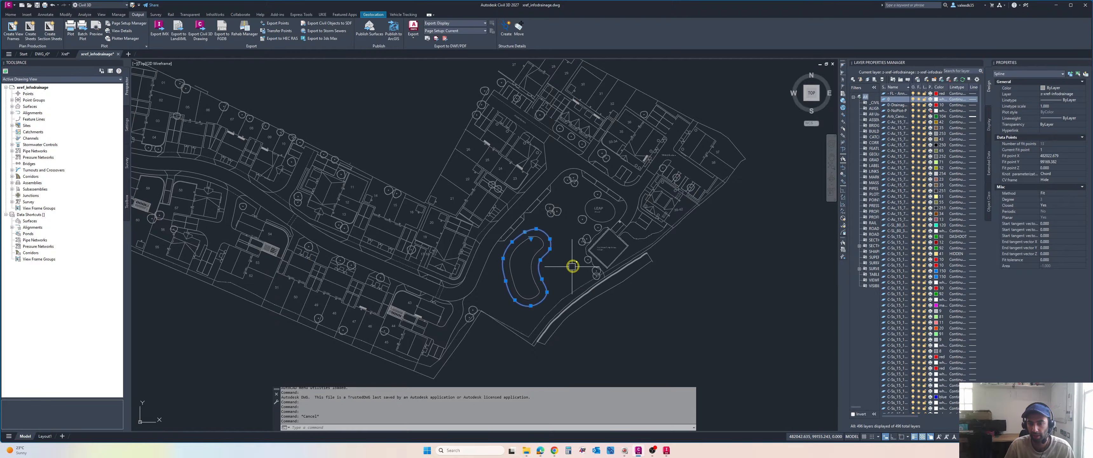
scroll(527, 255, up, 2)
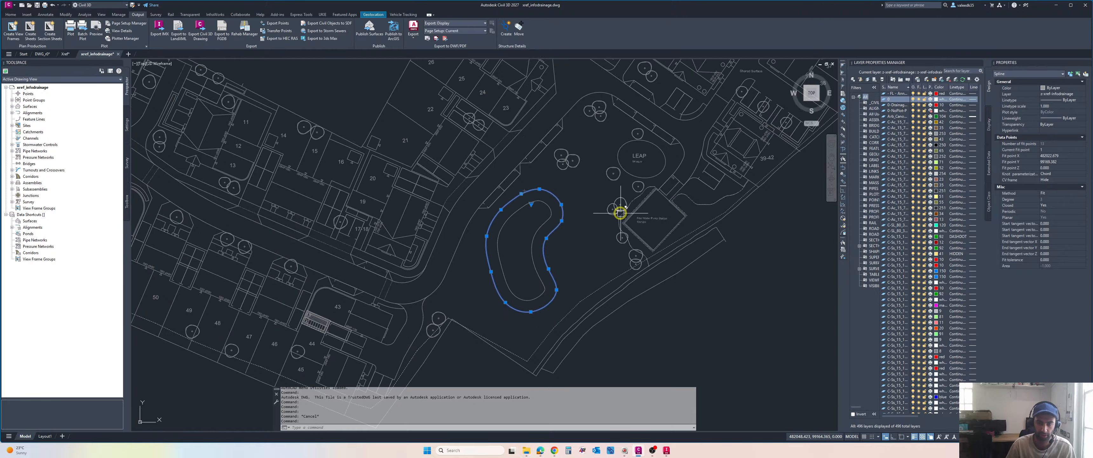
text(SP)
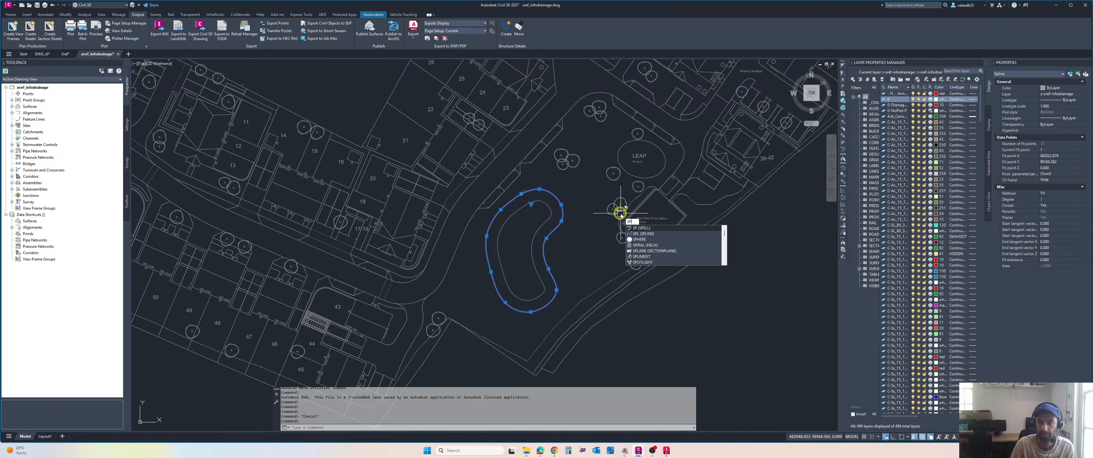
text(lin)
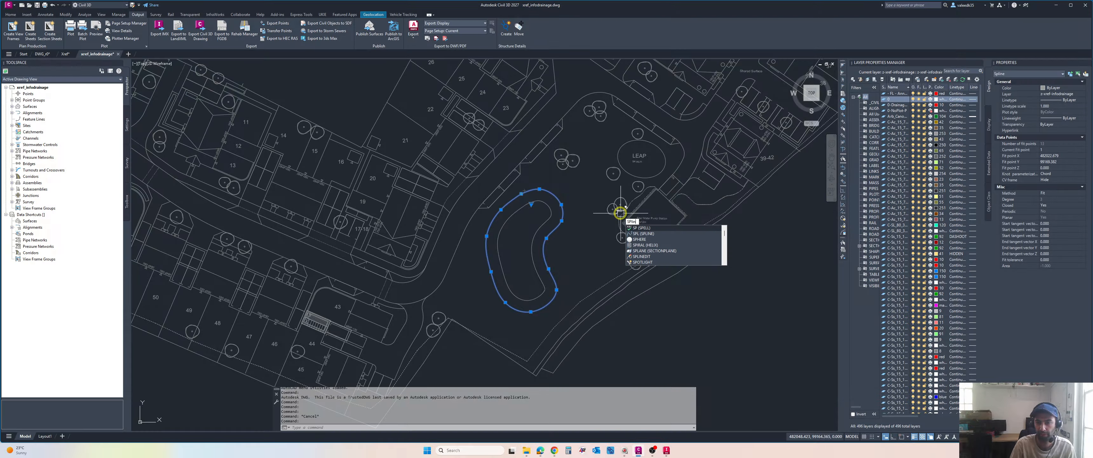
text(e)
key(Down)
key(Return)
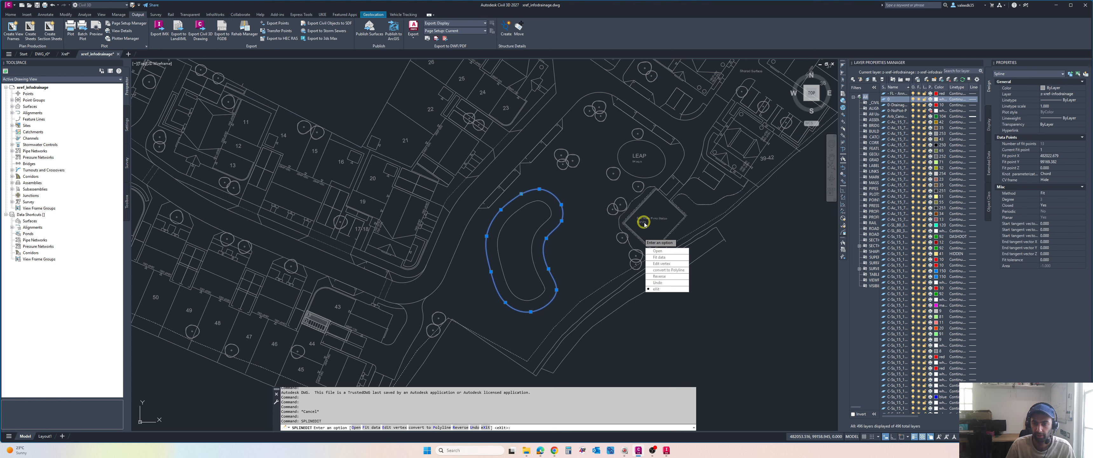
click(667, 270)
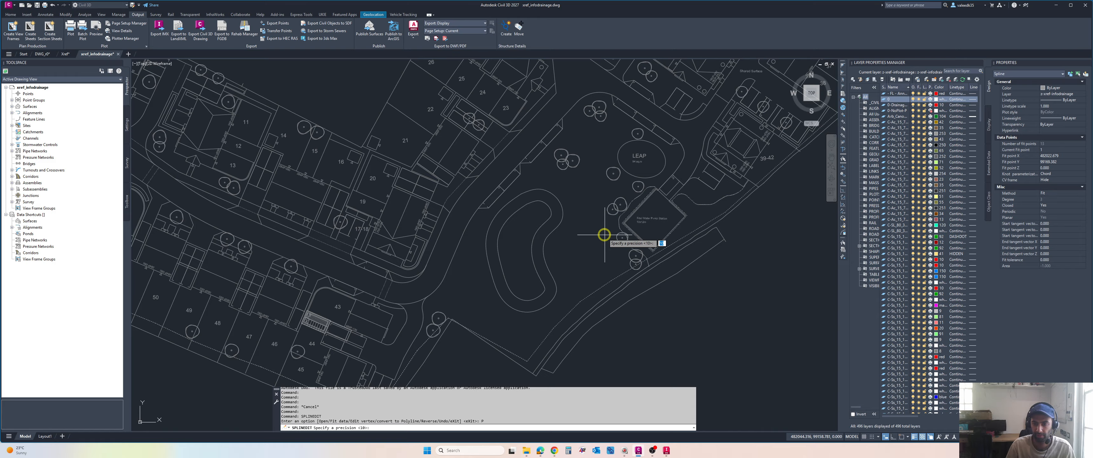
key(Return)
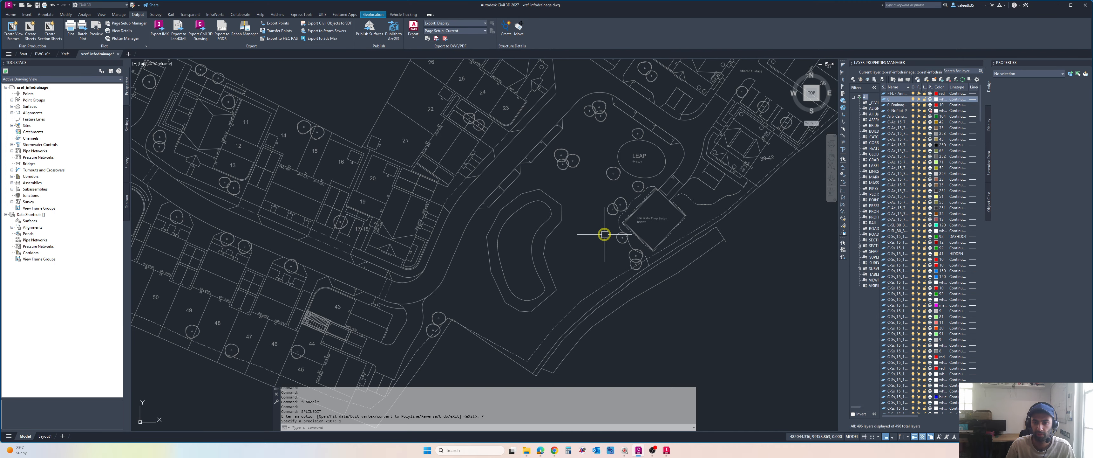
key(ctrl+z)
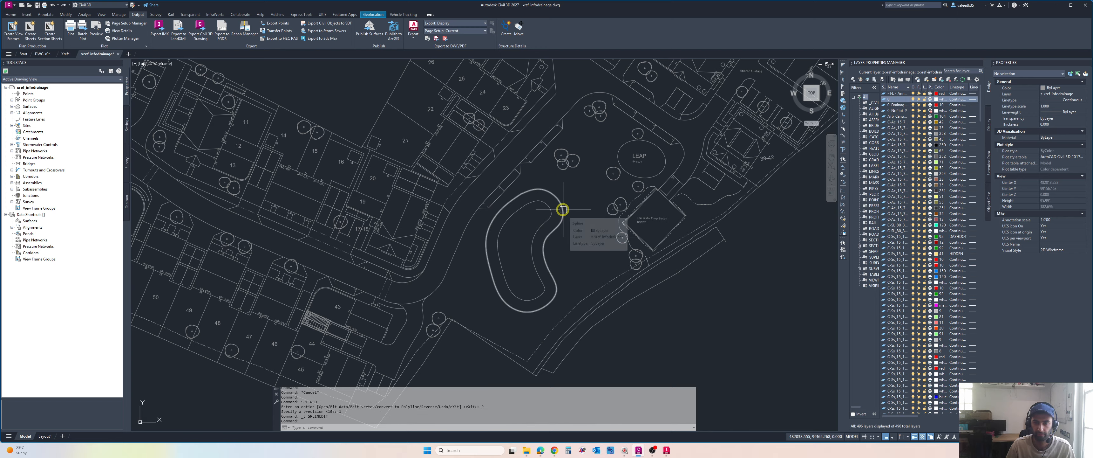
click(563, 209)
text(spline)
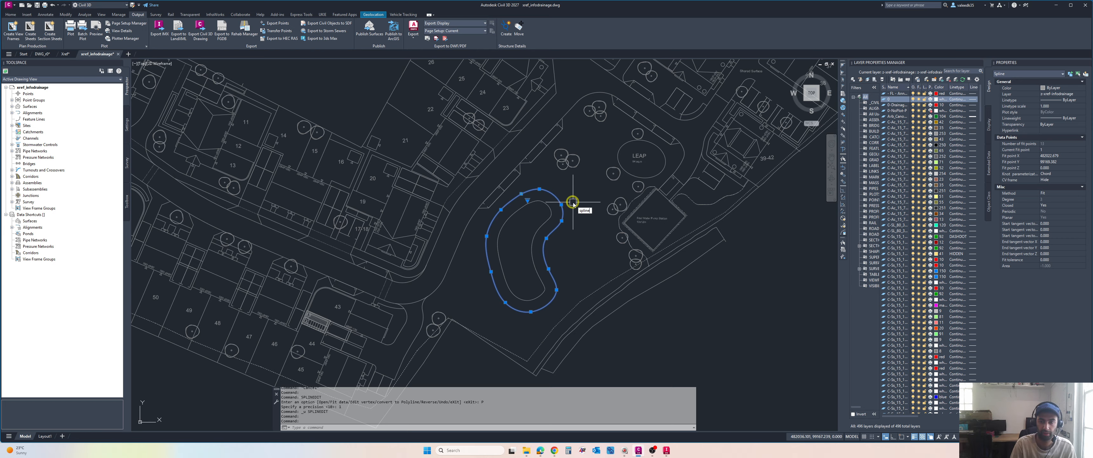
key(Down)
key(Return)
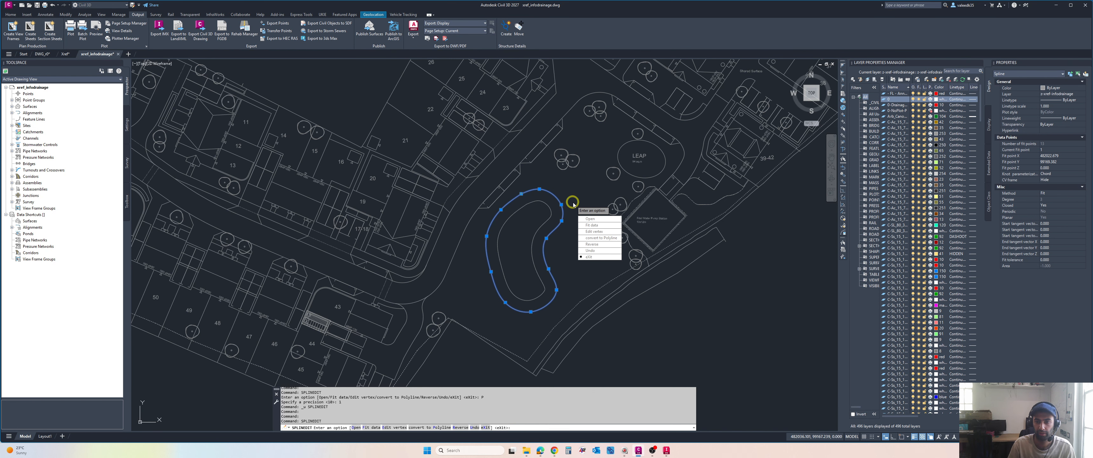
key(Return)
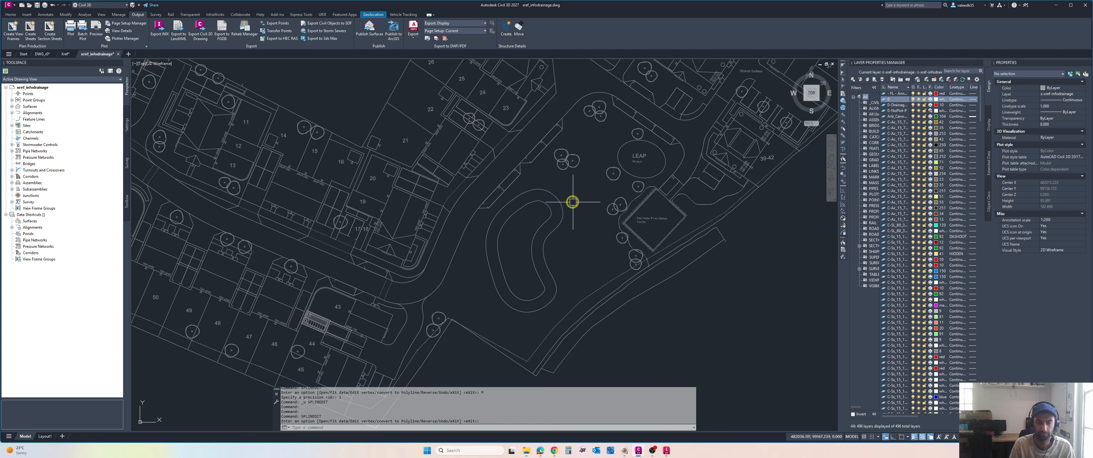
Convert the outer basin spline to a polyline using Splinedit with a precision of 10, and check the resulting vertices.
text(spl)
key(Down)
key(Return)
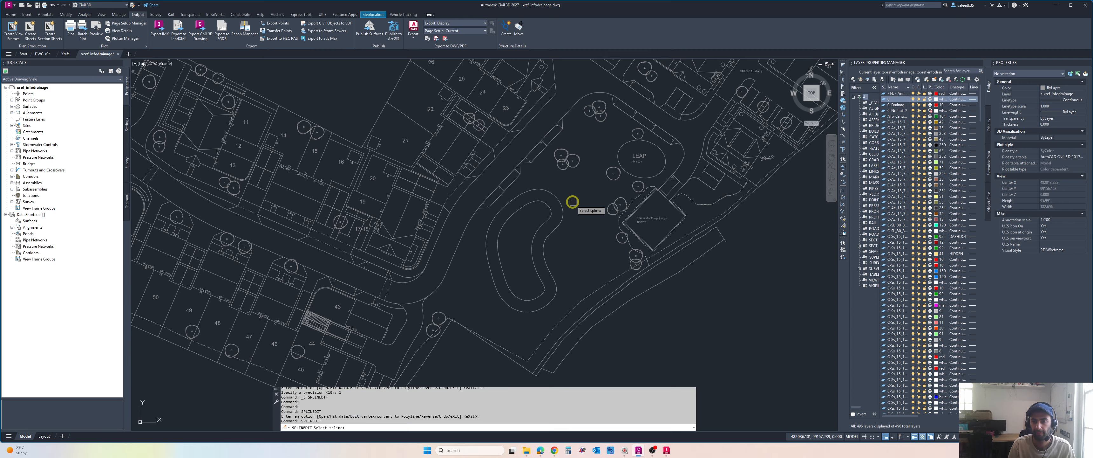
click(562, 204)
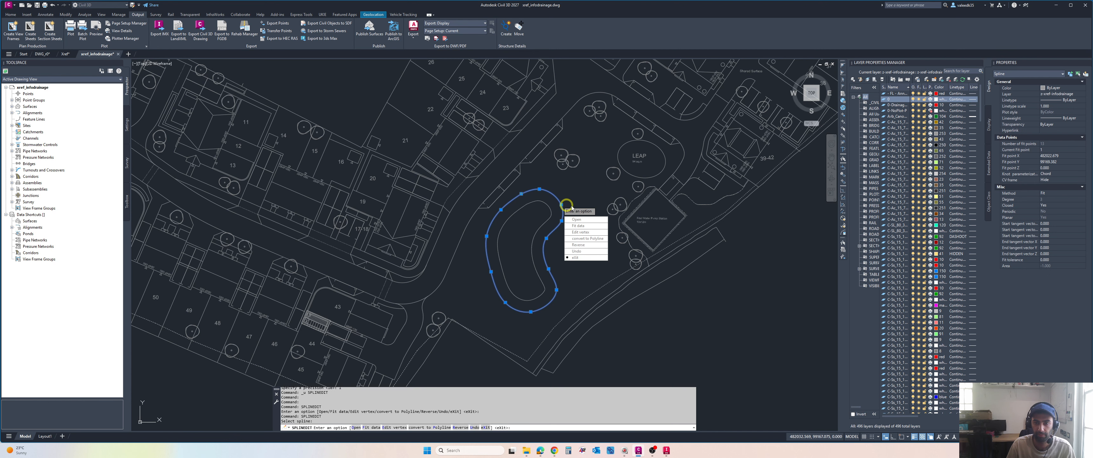
click(588, 238)
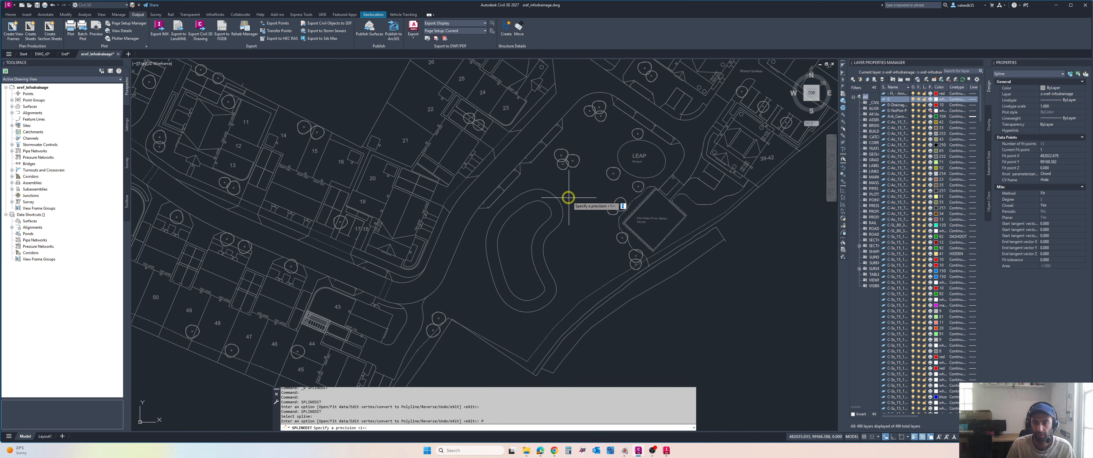
text(10)
key(Return)
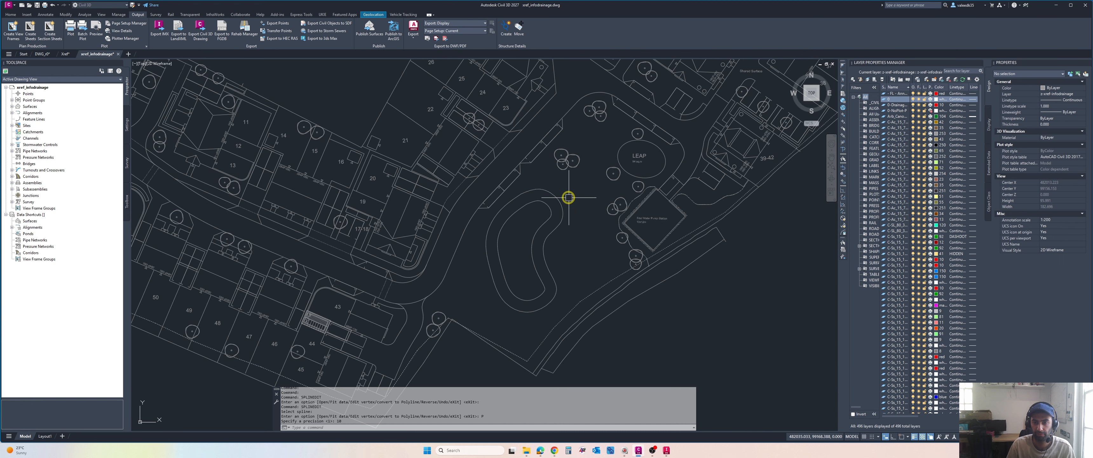
click(559, 202)
click(560, 196)
click(560, 196)
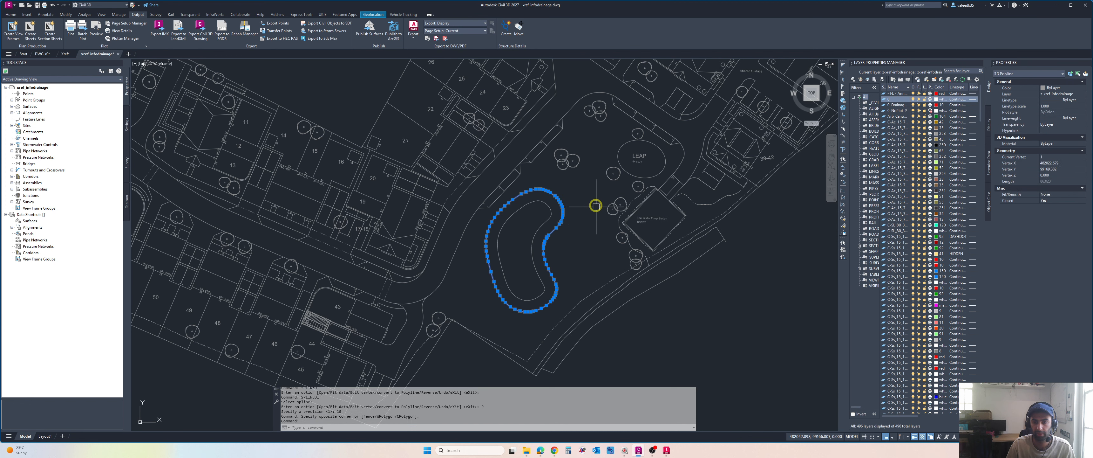
key(Escape)
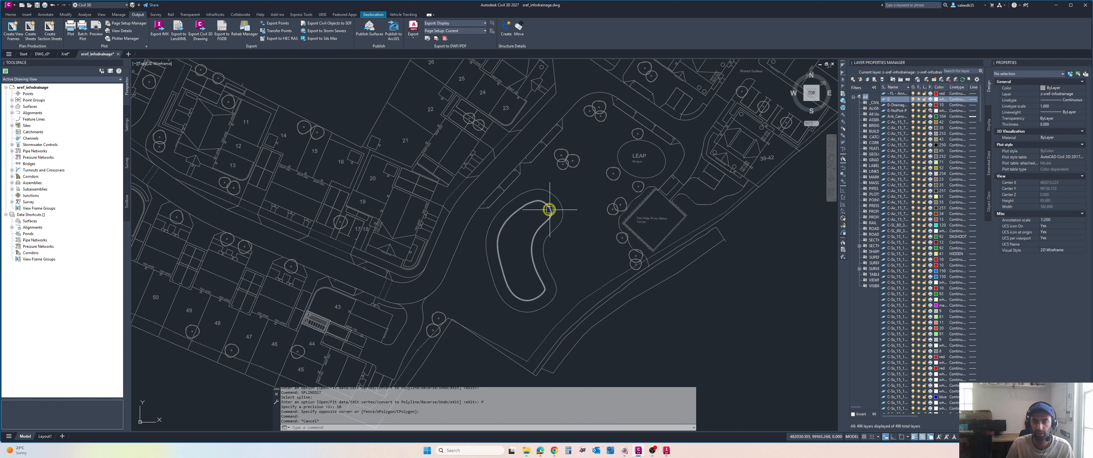
Convert the inner basin spline to a polyline using Splinedit with a precision of 5.
click(549, 208)
text(spli)
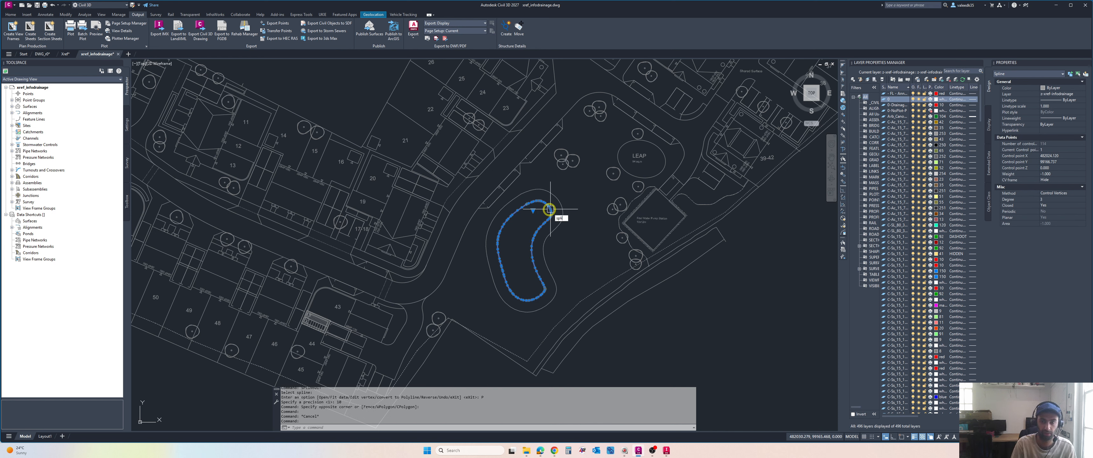
text(nedit)
key(Return)
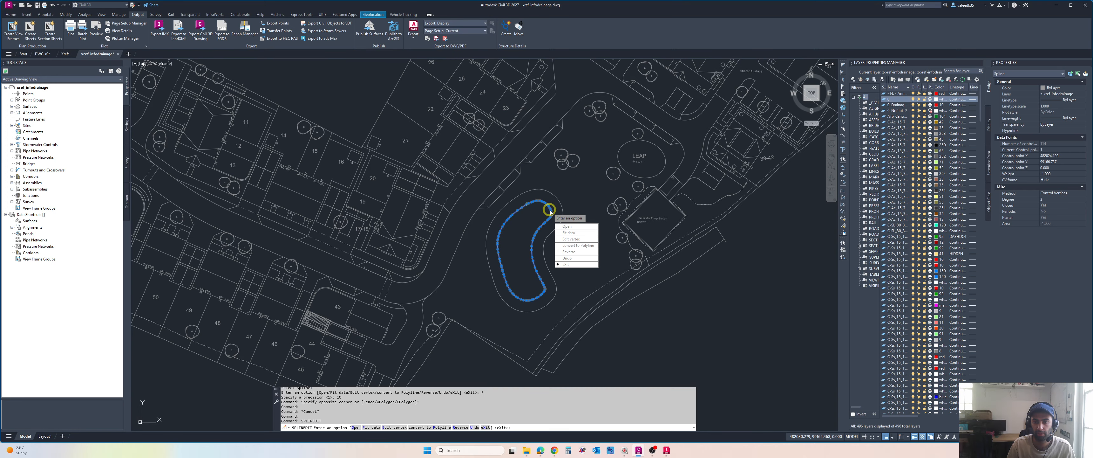
text(p)
key(Return)
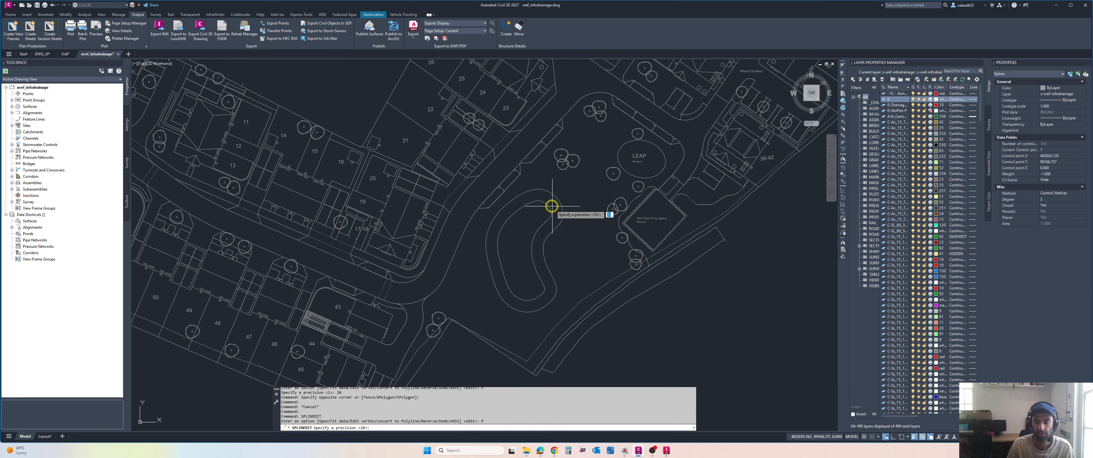
text(5)
key(Return)
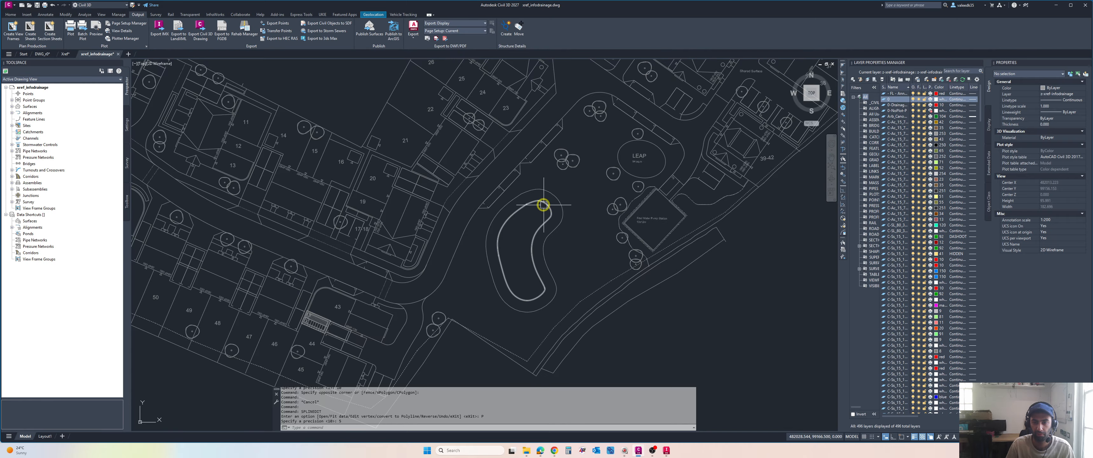
click(545, 203)
key(Escape)
scroll(564, 204, down, 3)
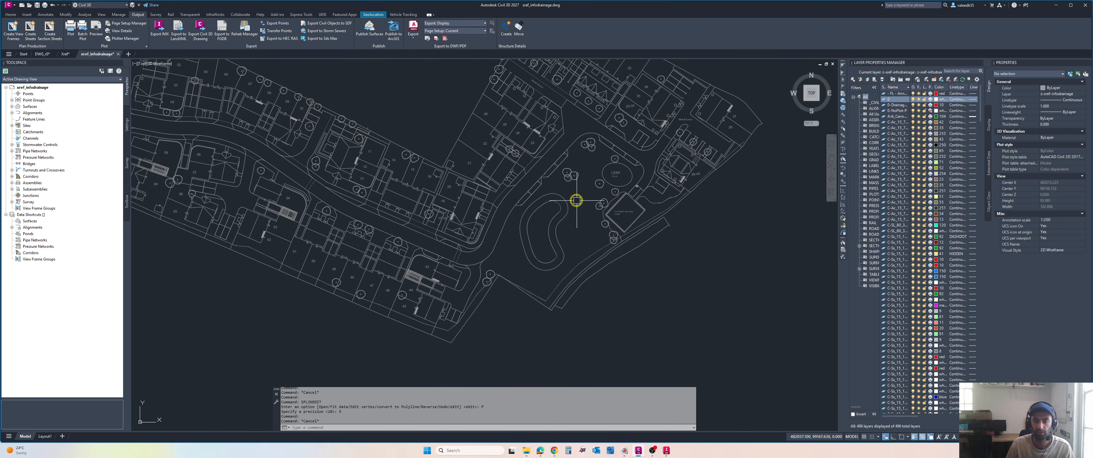
scroll(575, 209, up, 3)
scroll(575, 209, down, 3)
scroll(586, 215, up, 3)
scroll(579, 210, down, 3)
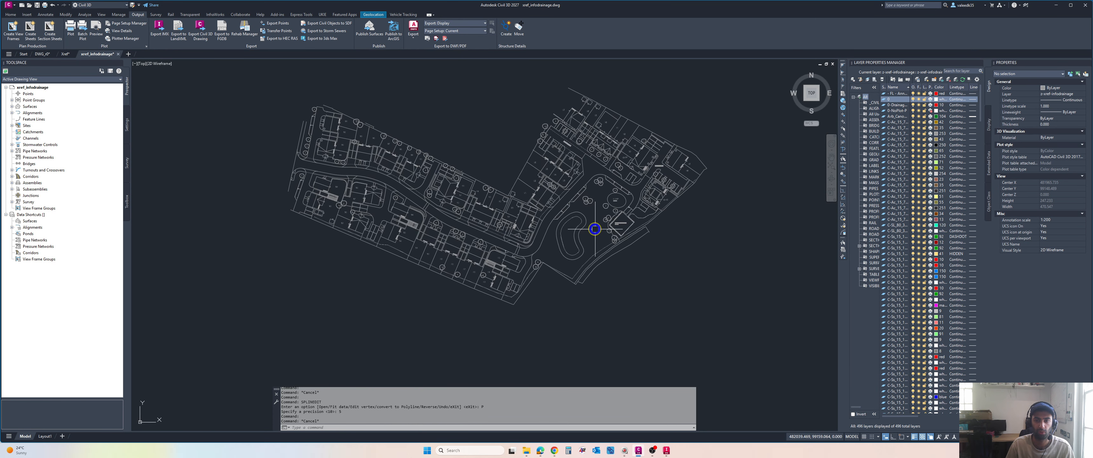
Save the xref_infodrainage drawing and close it.
key(ctrl+s)
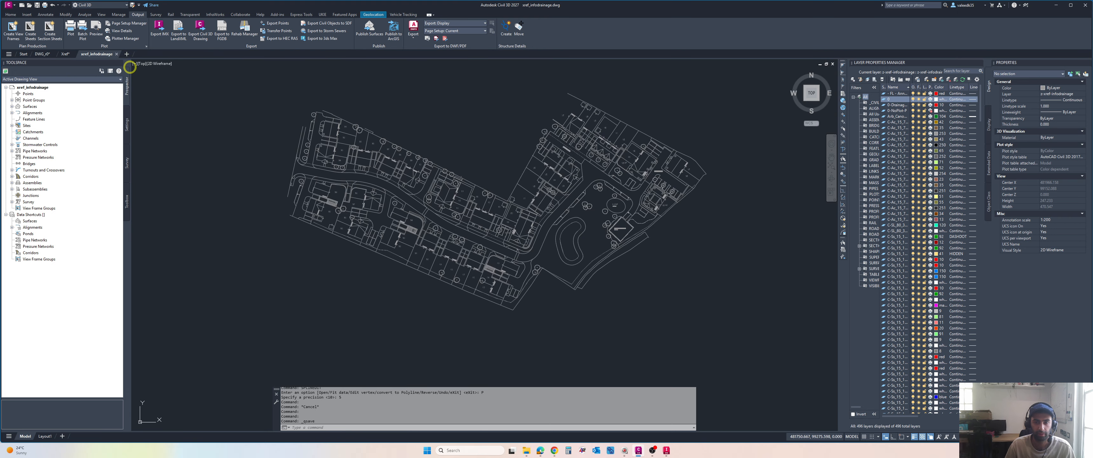
scroll(590, 225, up, 2)
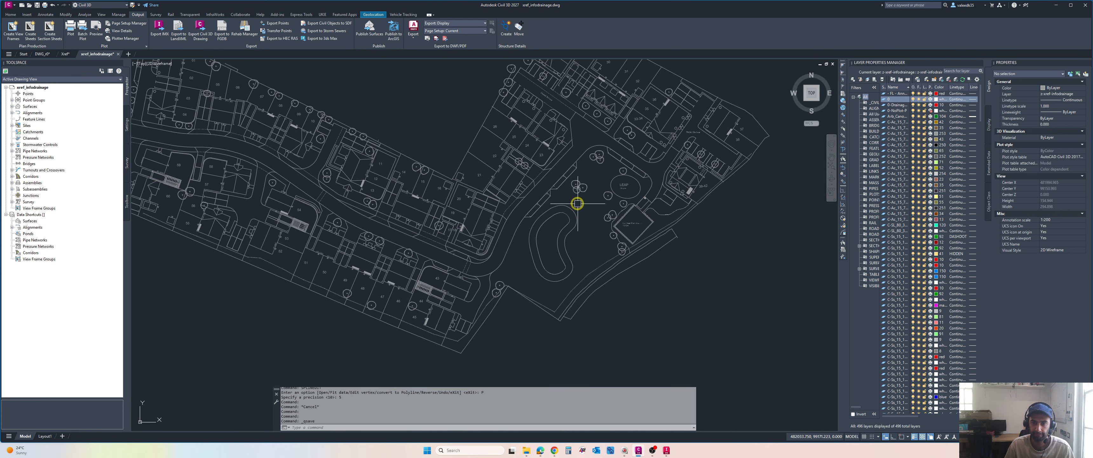
click(119, 54)
click(528, 237)
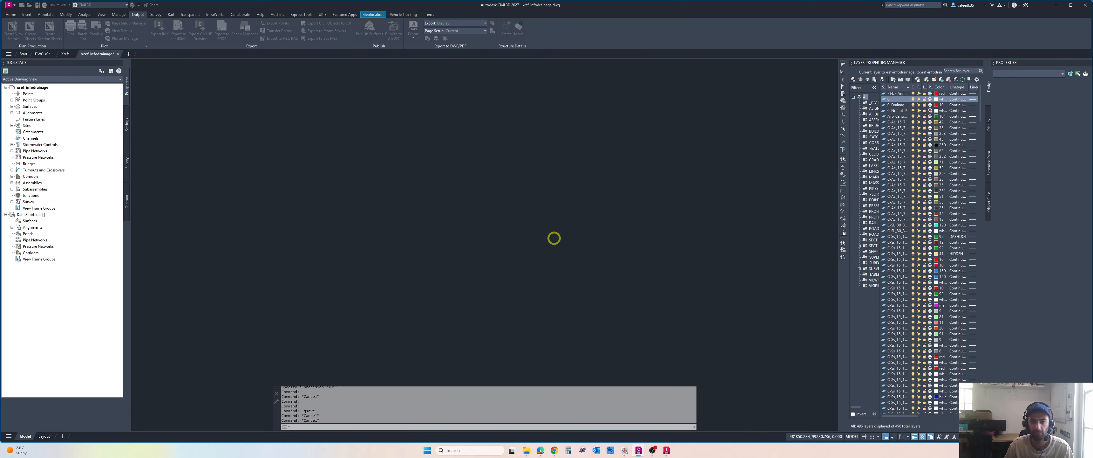
Switch to InfoDrainage, delete the loaded CAD drawing and start reloading xref_infodrainage from the Project Info folder, proceeding to layer selection.
right_click(40, 229)
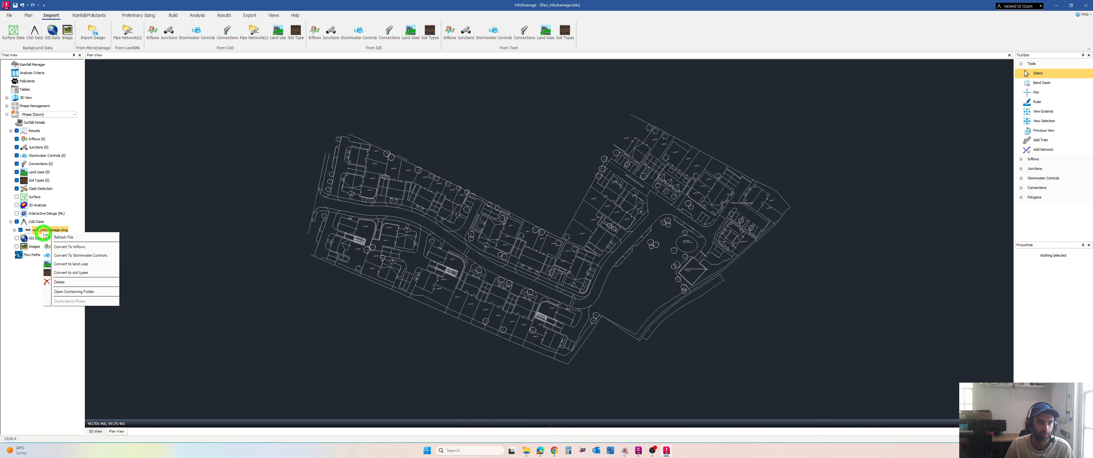
click(68, 281)
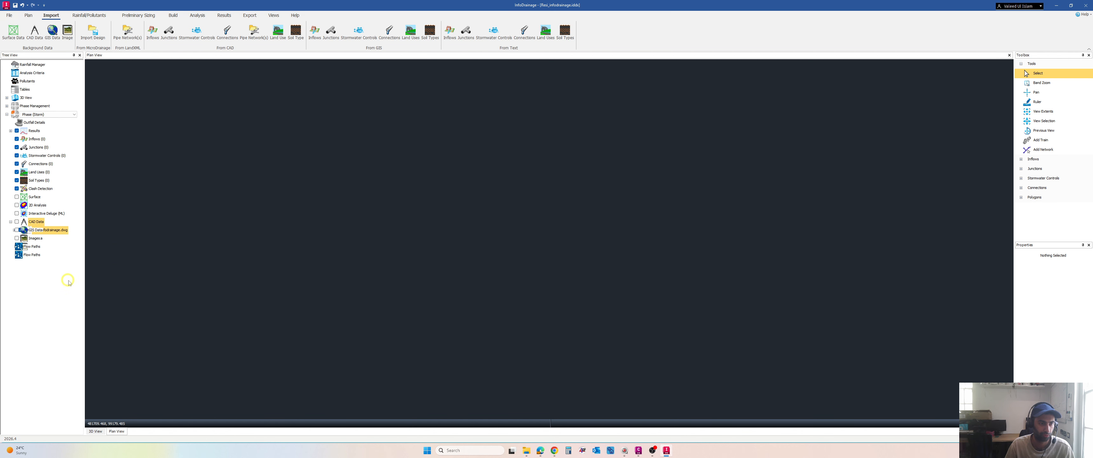
right_click(34, 225)
click(46, 232)
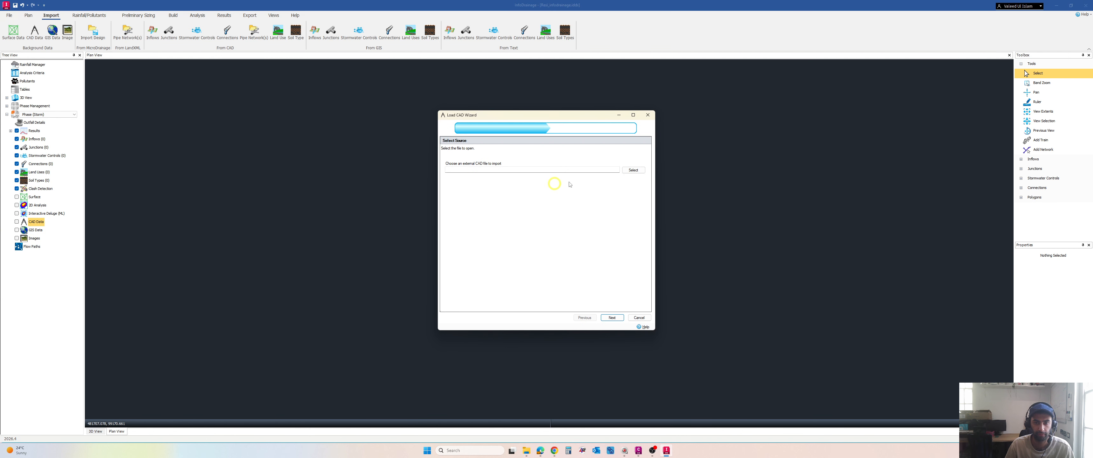
click(631, 172)
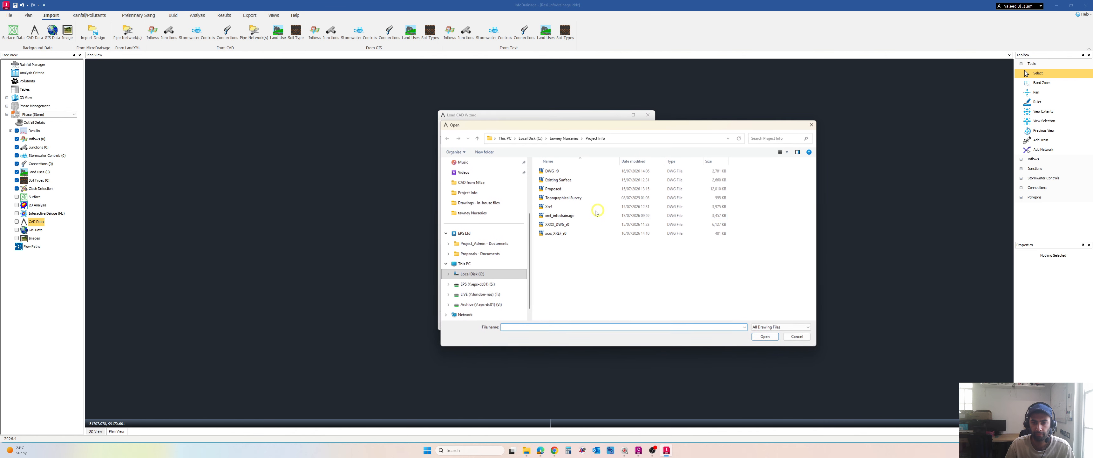
click(565, 217)
double_click(565, 216)
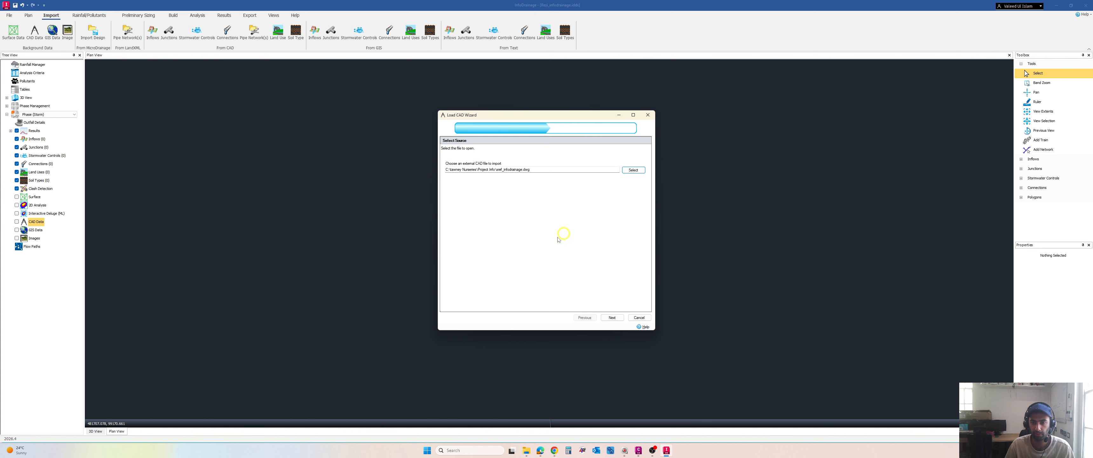
click(611, 317)
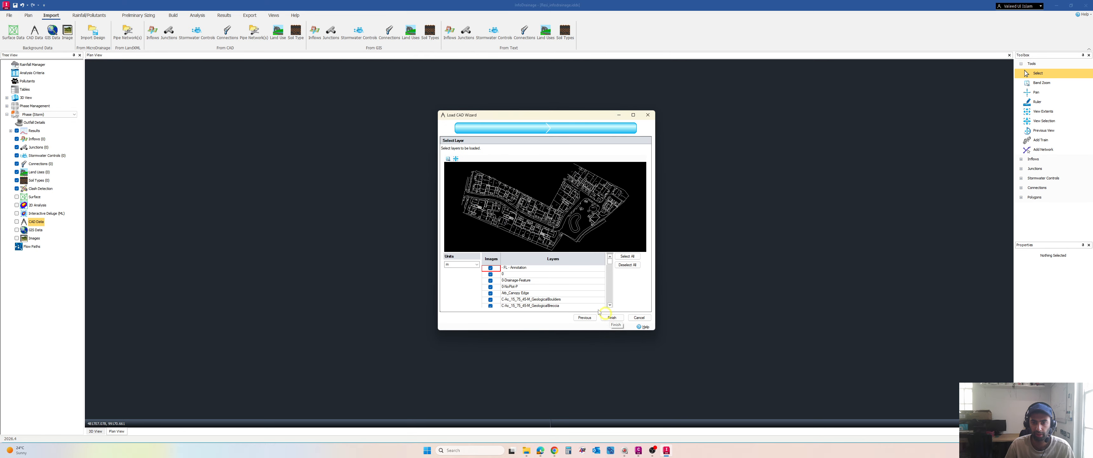
Deselect all layers, select only the xref-infodrainage layer at the end of the list, and finish loading the CAD drawing.
click(627, 265)
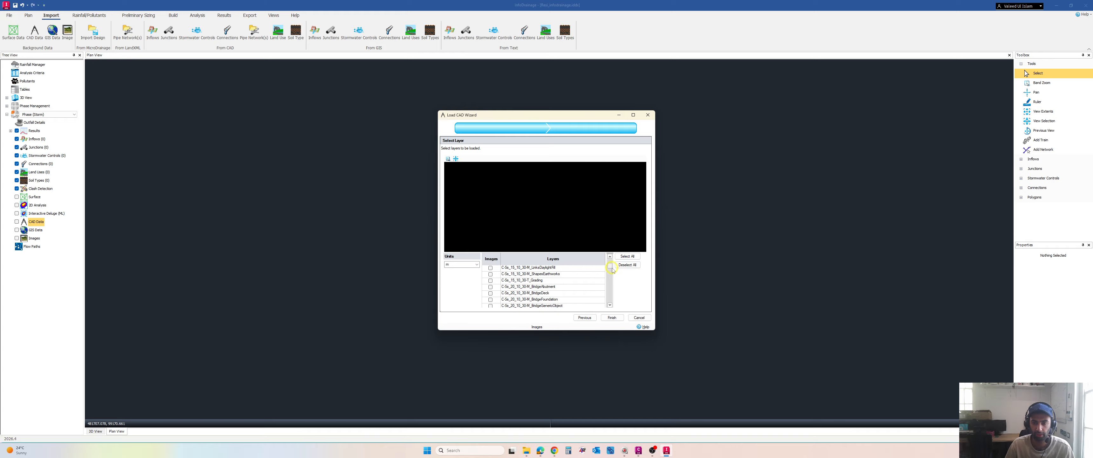
drag(610, 304, 611, 306)
click(491, 299)
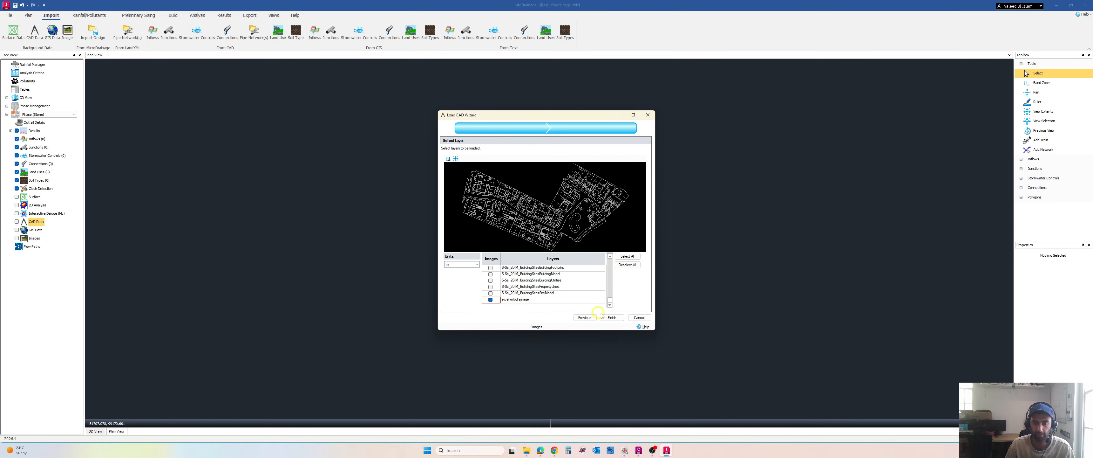
click(611, 317)
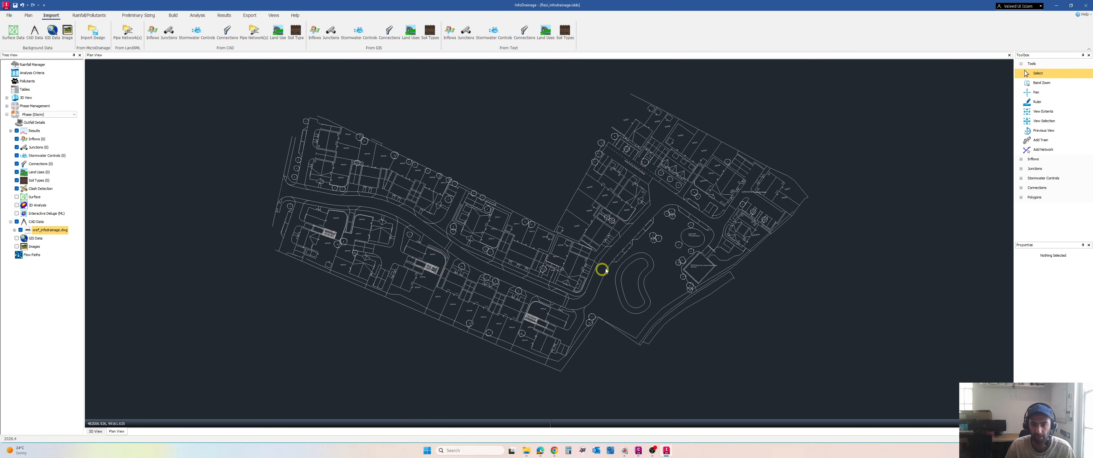
mouse_move(689, 160)
middle_down()
mouse_move(645, 183)
mouse_move(614, 152)
middle_up()
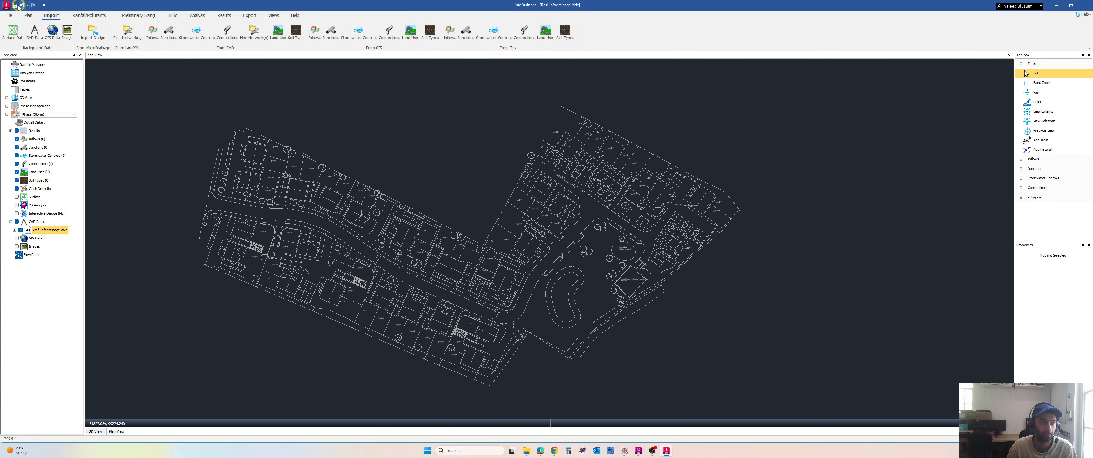
click(101, 233)
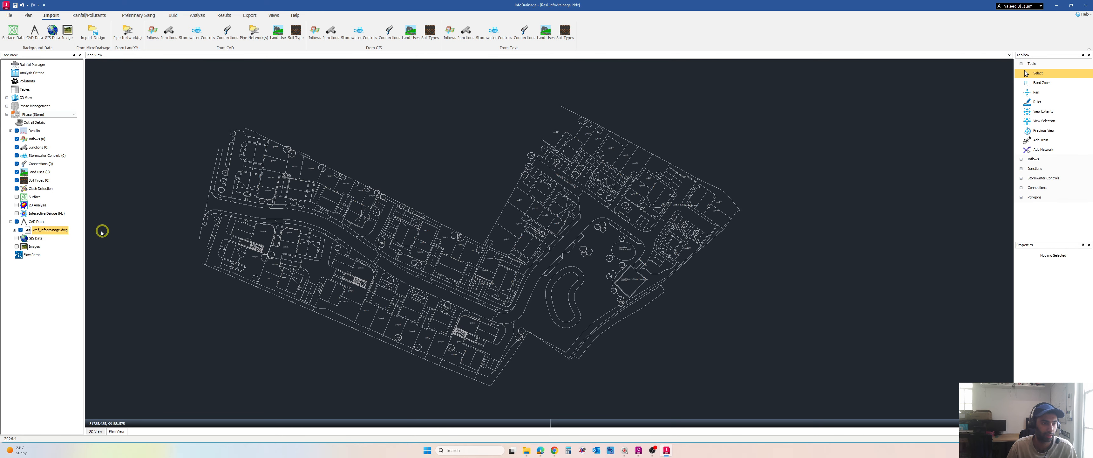
right_click(38, 198)
click(42, 203)
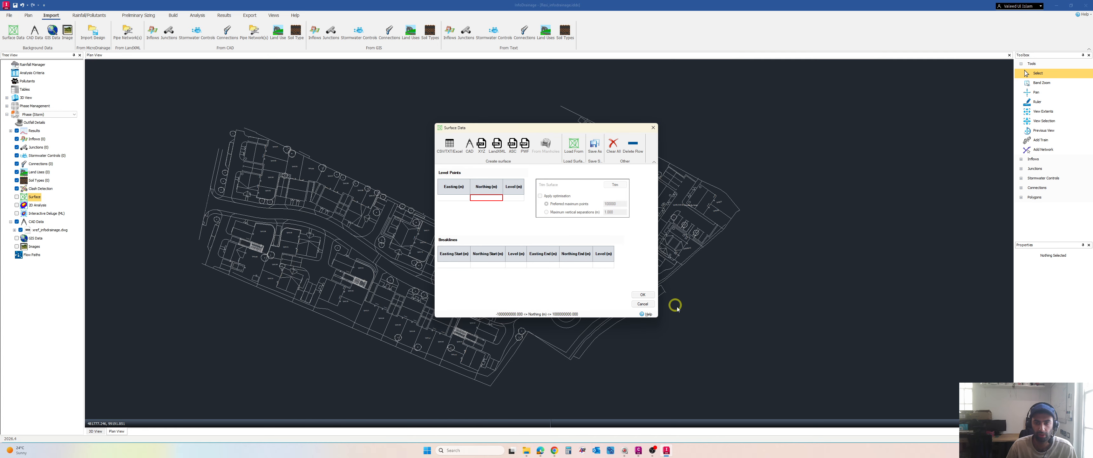
click(642, 303)
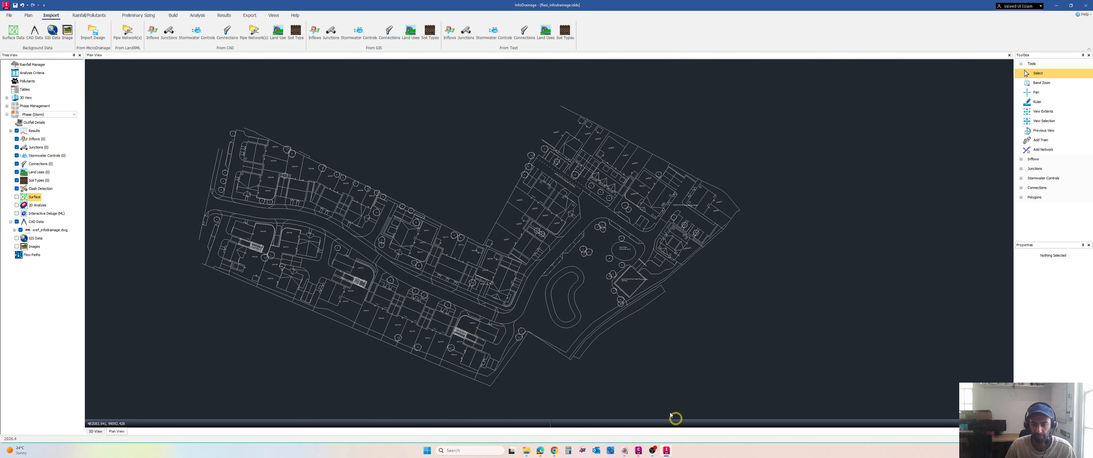
Switch to Civil 3D and open the Existing Surface drawing from the Project Info folder.
click(638, 450)
middle_drag(545, 239, 542, 271)
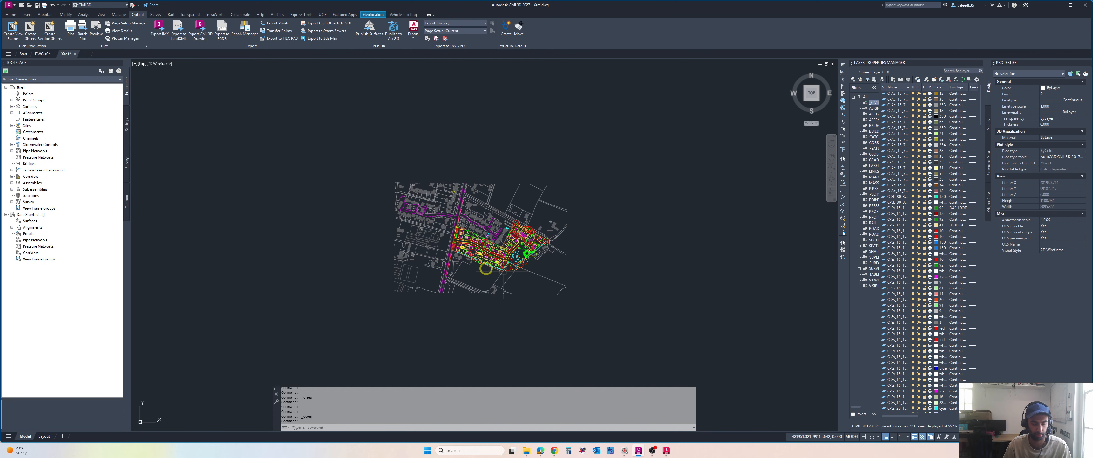
key(ctrl+o)
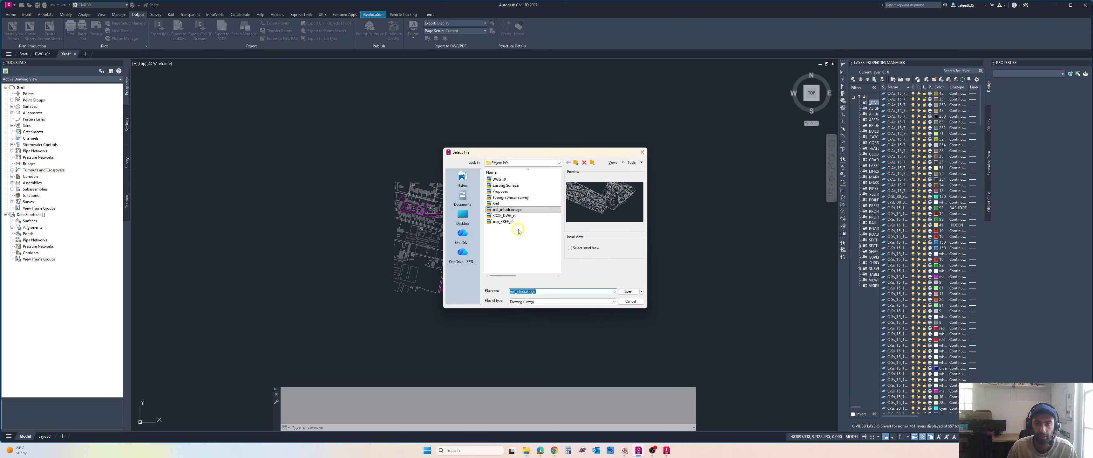
double_click(515, 185)
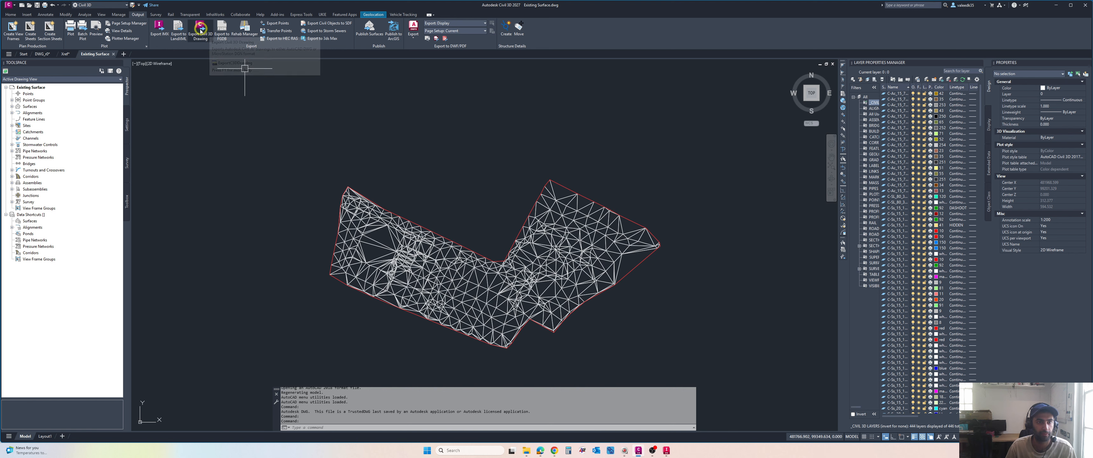
Start a LandXML export, pick the existing surface in the drawing as the object to export, and accept the selection.
click(179, 29)
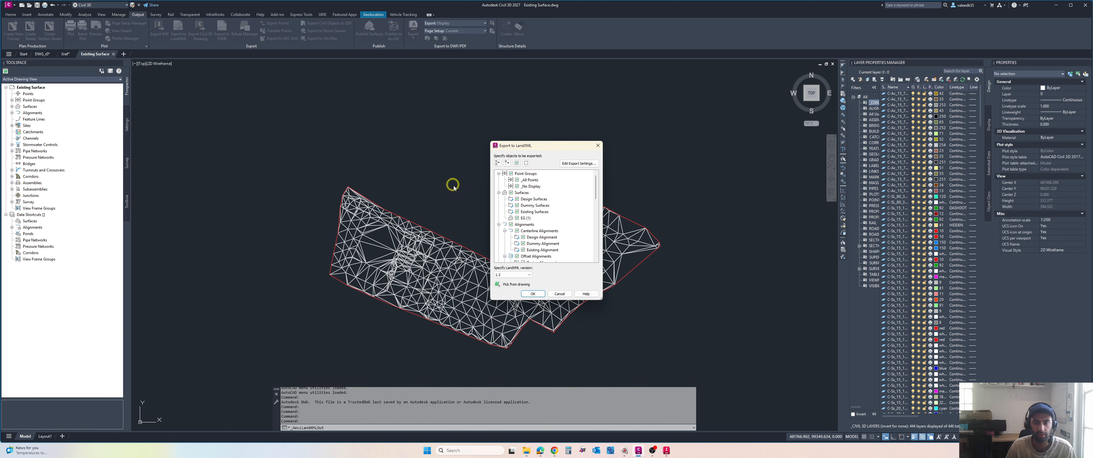
drag(562, 142, 661, 127)
click(599, 267)
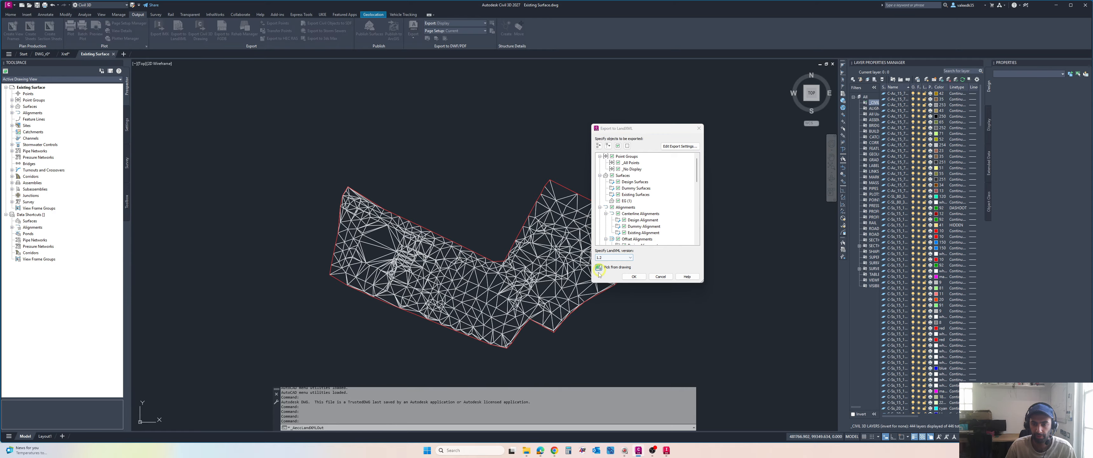
scroll(576, 286, up, 8)
click(608, 284)
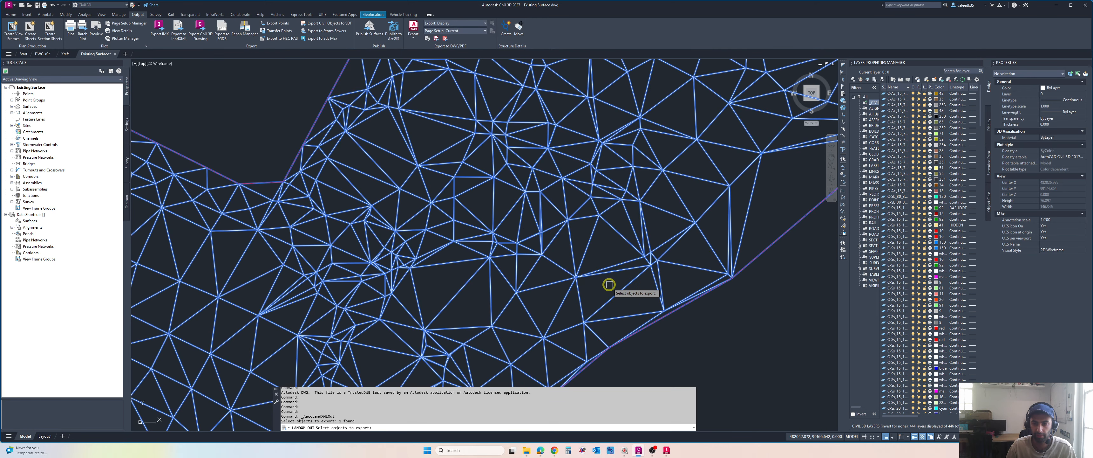
key(Return)
click(634, 276)
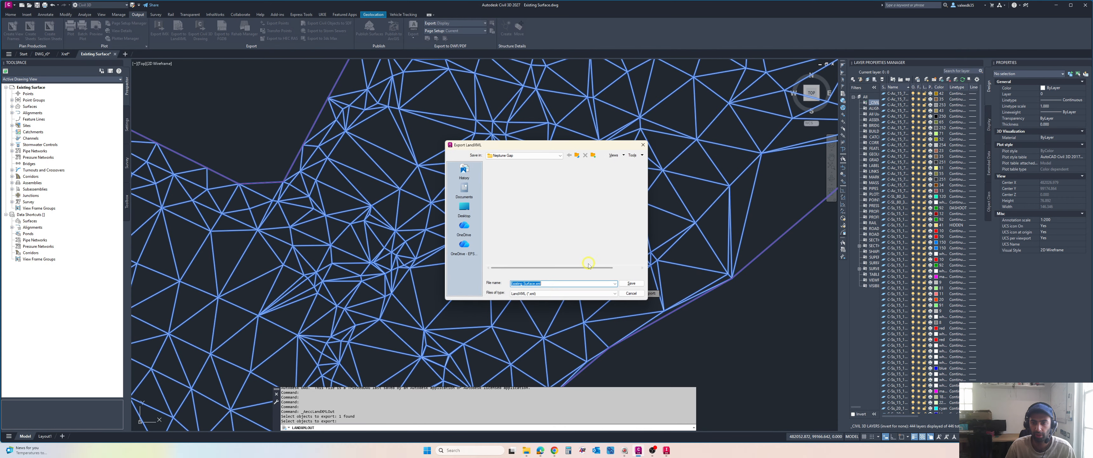
Save the LandXML export as Existing Surface.xml in the project's Project Info folder.
click(551, 156)
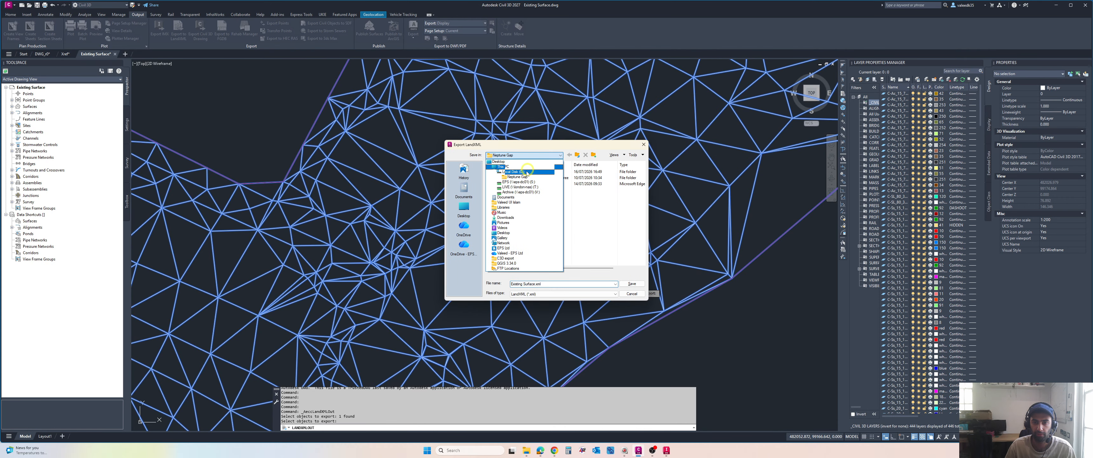
click(518, 172)
scroll(518, 190, down, 5)
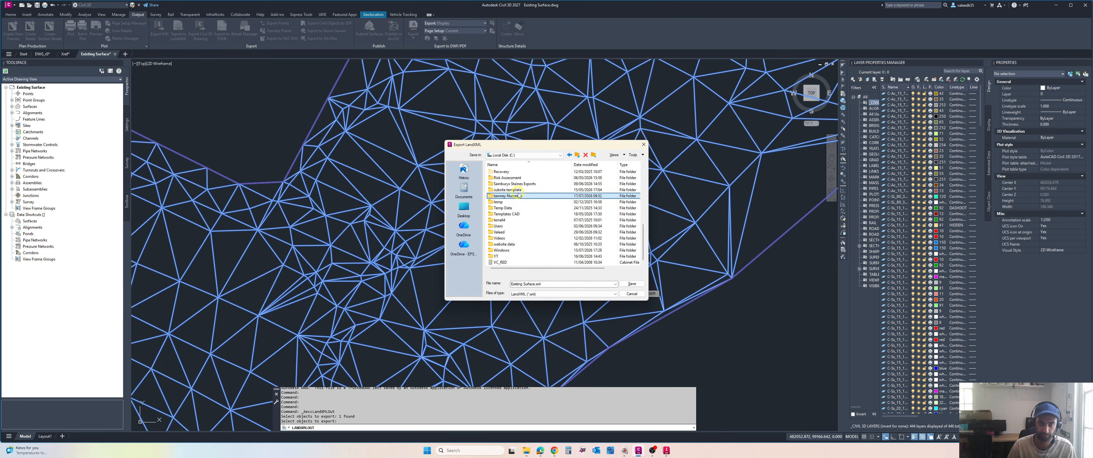
double_click(518, 195)
double_click(519, 184)
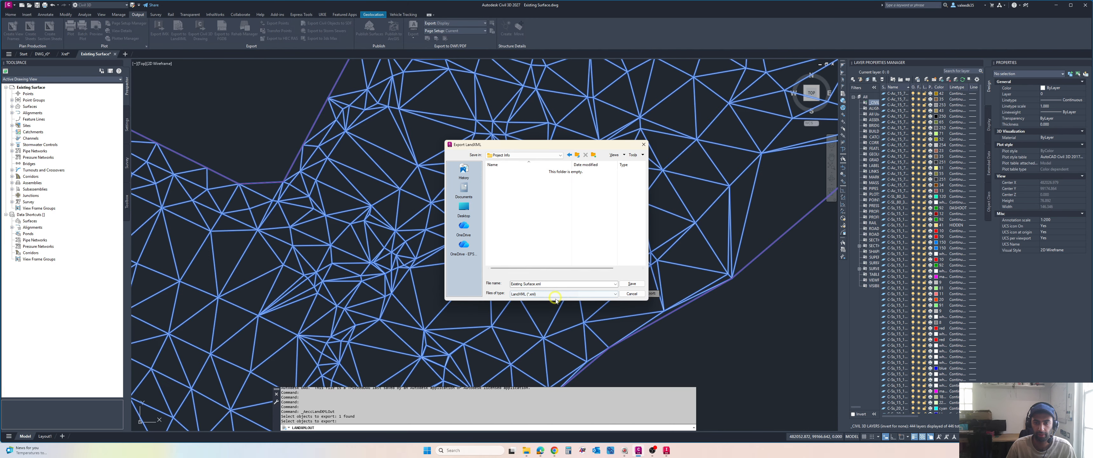
click(632, 283)
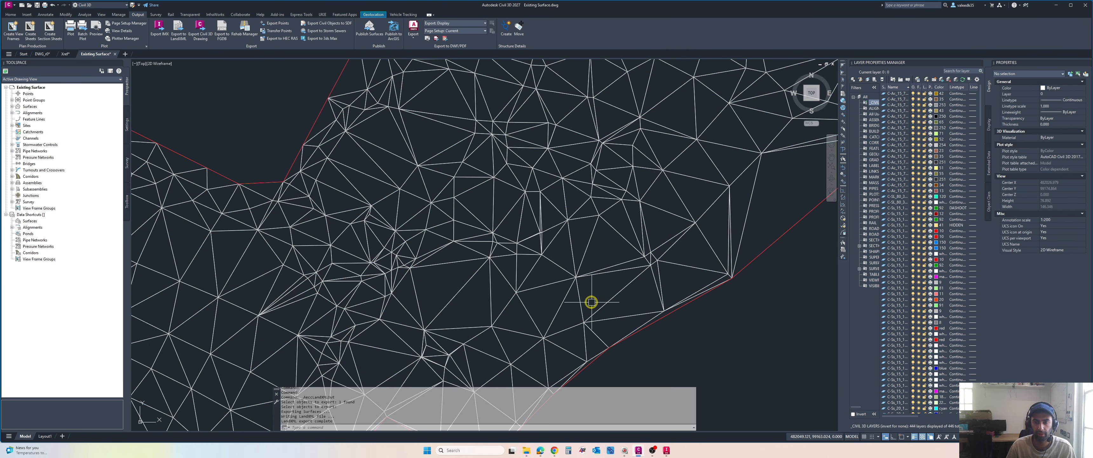
Close the Existing Surface drawing without saving changes and switch to InfoDrainage.
click(115, 54)
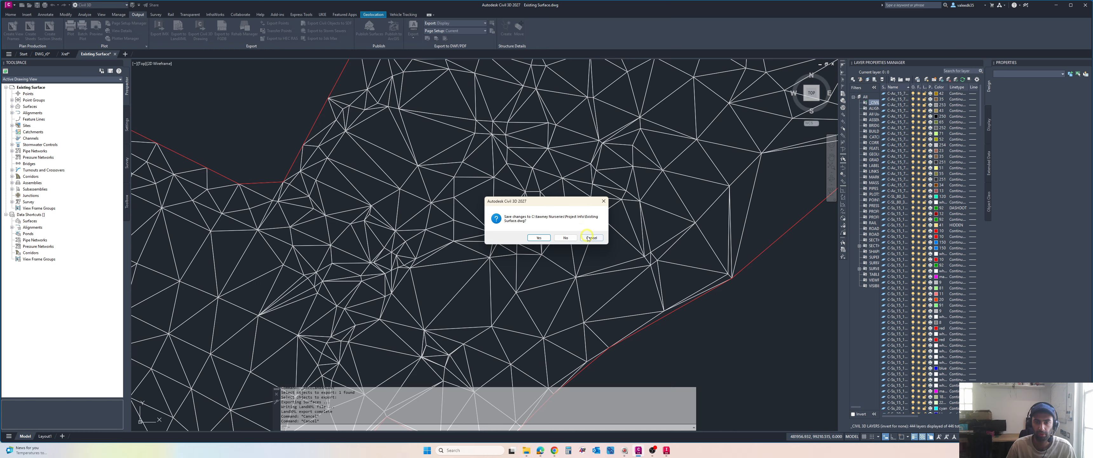
click(570, 240)
click(667, 450)
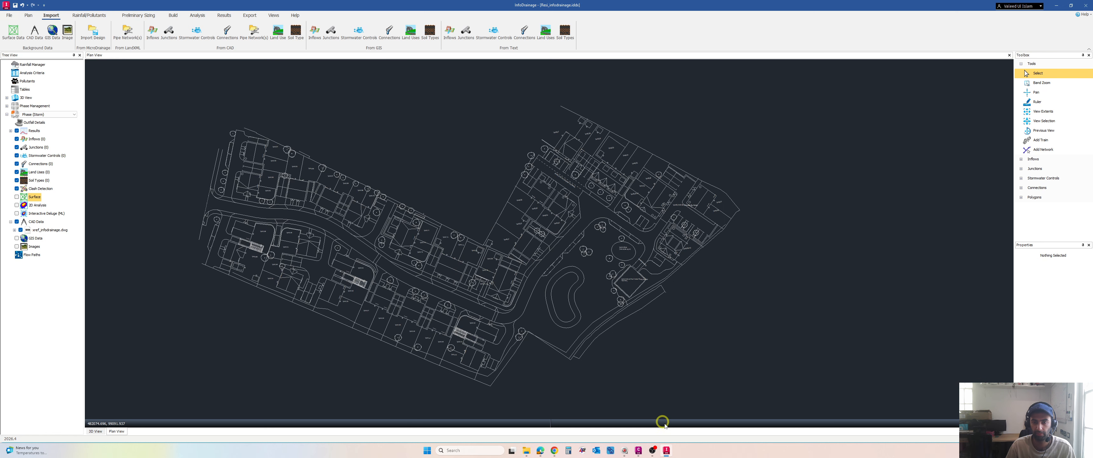
Load the Existing Surface LandXML file as the phase's surface data and accept retriangulating the surface.
right_click(35, 197)
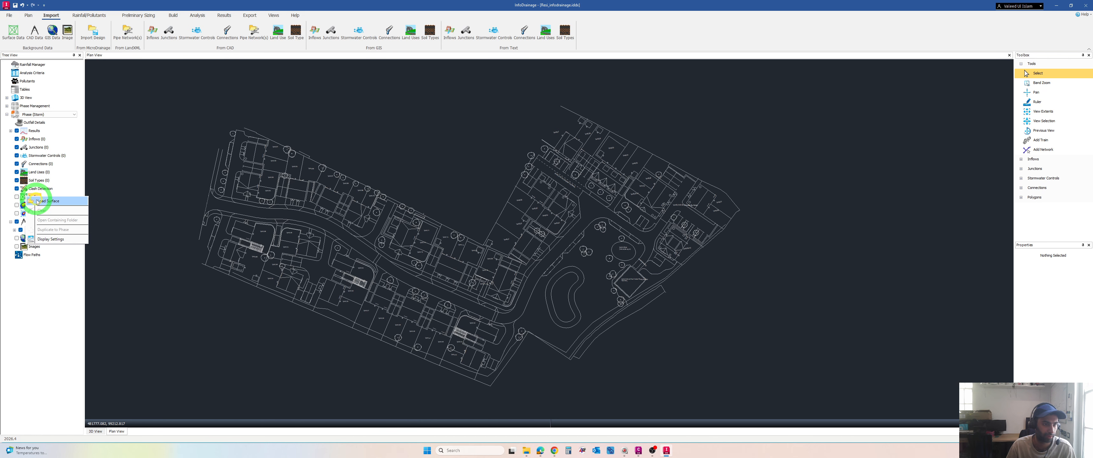
click(43, 201)
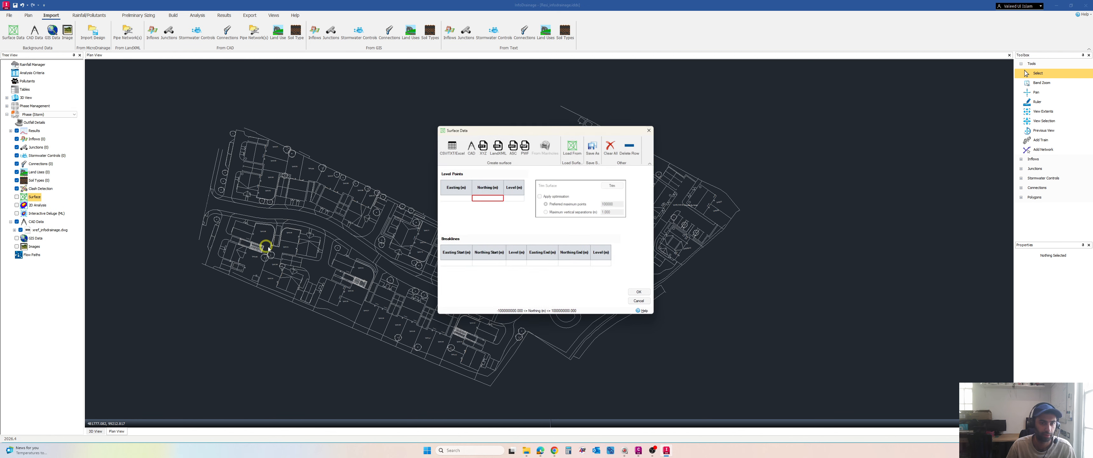
click(498, 148)
double_click(554, 185)
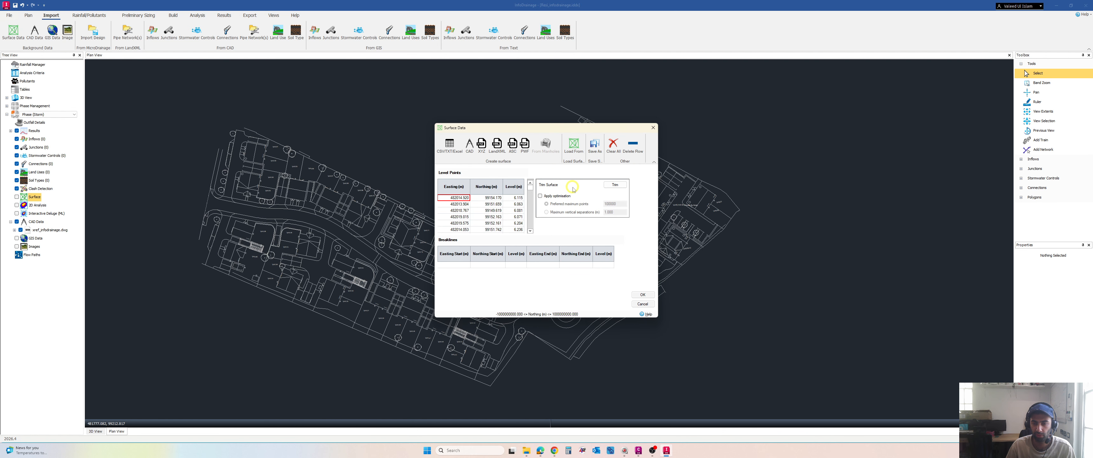
click(642, 294)
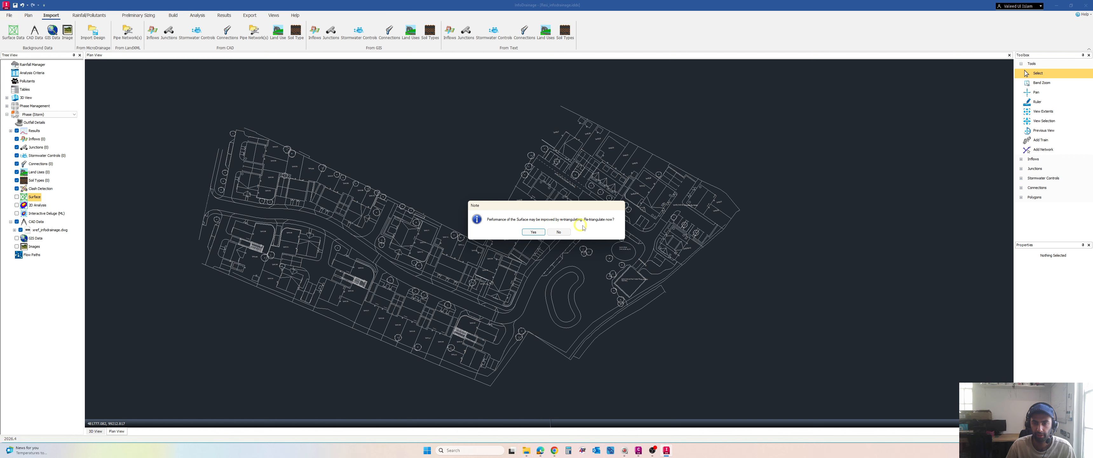
click(534, 231)
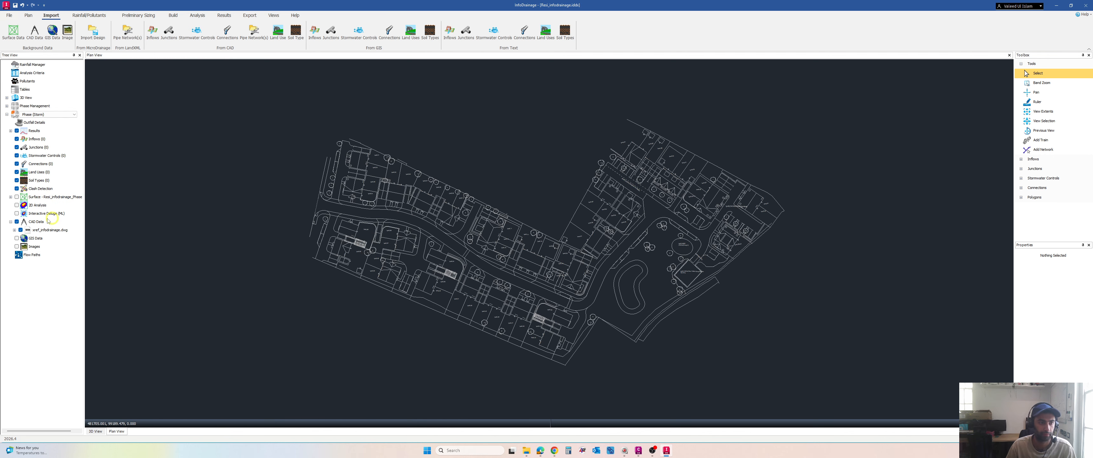
Show the loaded surface in the plan view and examine its extent and edges against the site layout.
click(17, 197)
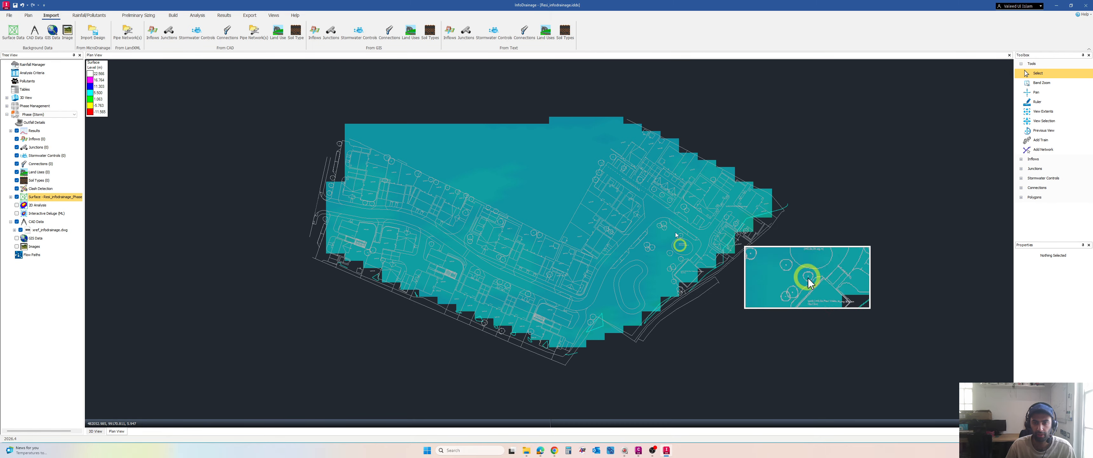
scroll(611, 312, up, 2)
scroll(601, 312, down, 1)
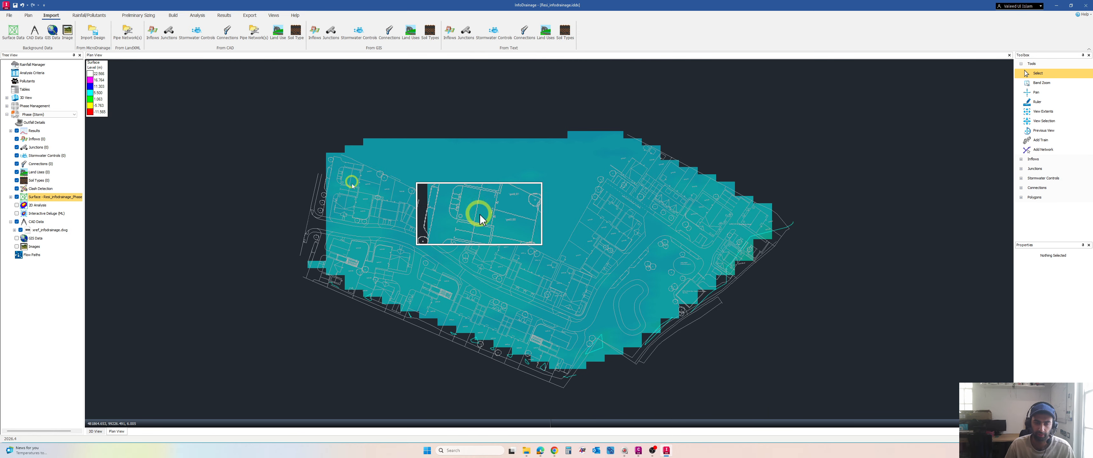
scroll(375, 249, up, 6)
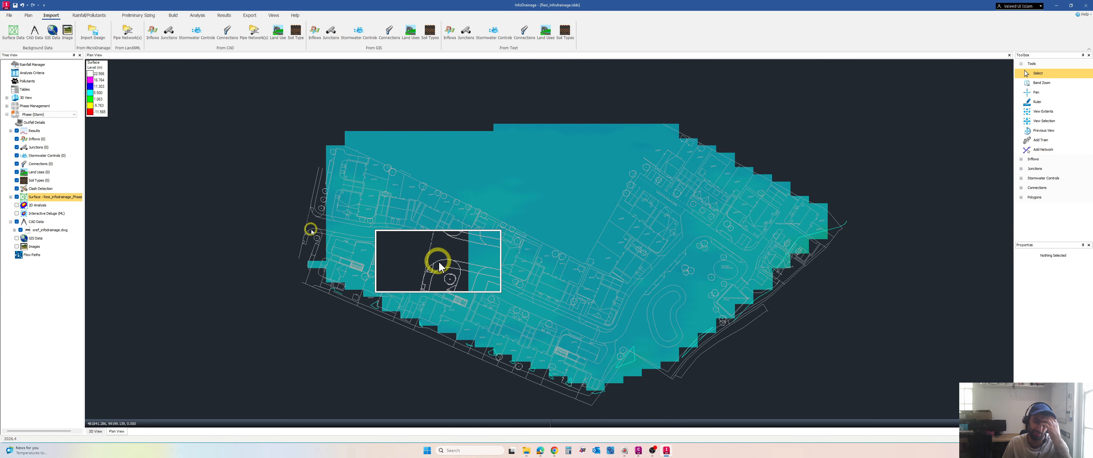
scroll(298, 194, down, 8)
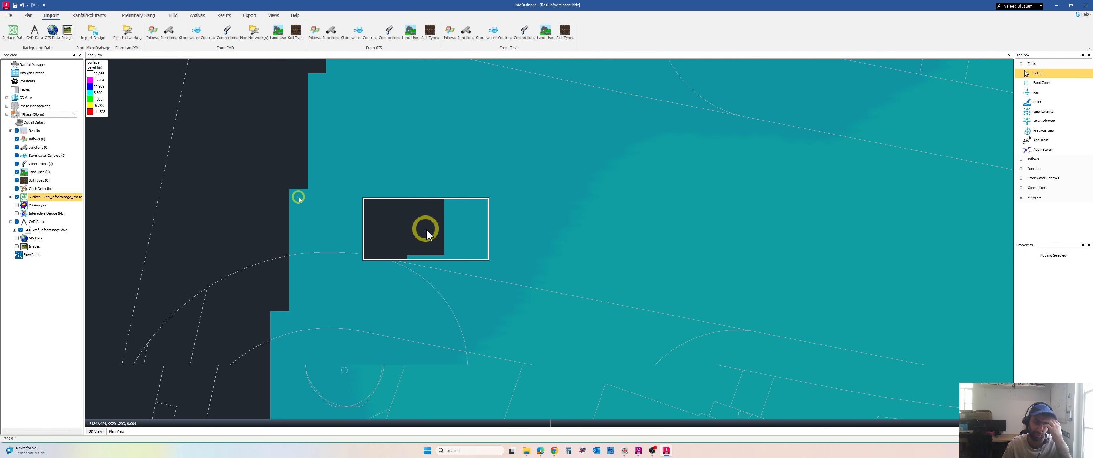
scroll(353, 210, down, 3)
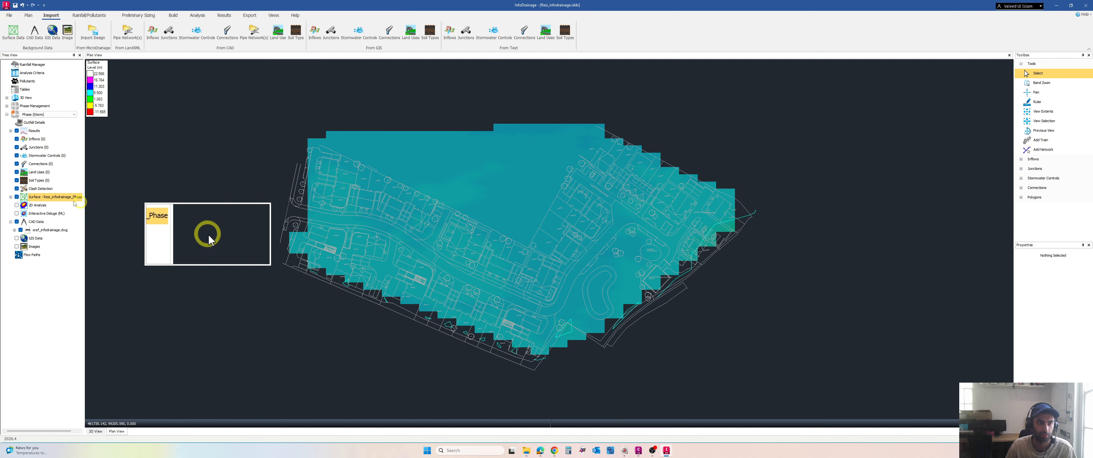
Clear the retriangulated surface from the phase and confirm the removal.
right_click(41, 196)
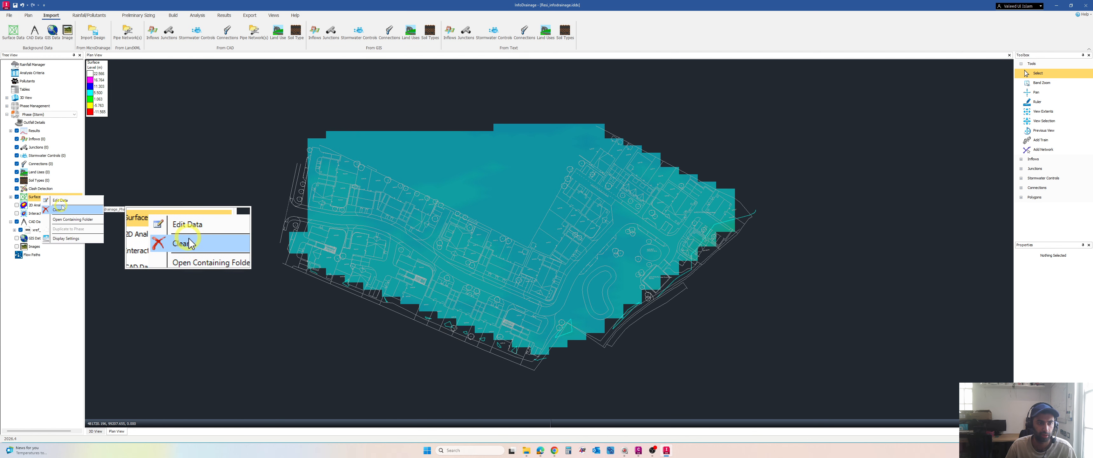
click(57, 209)
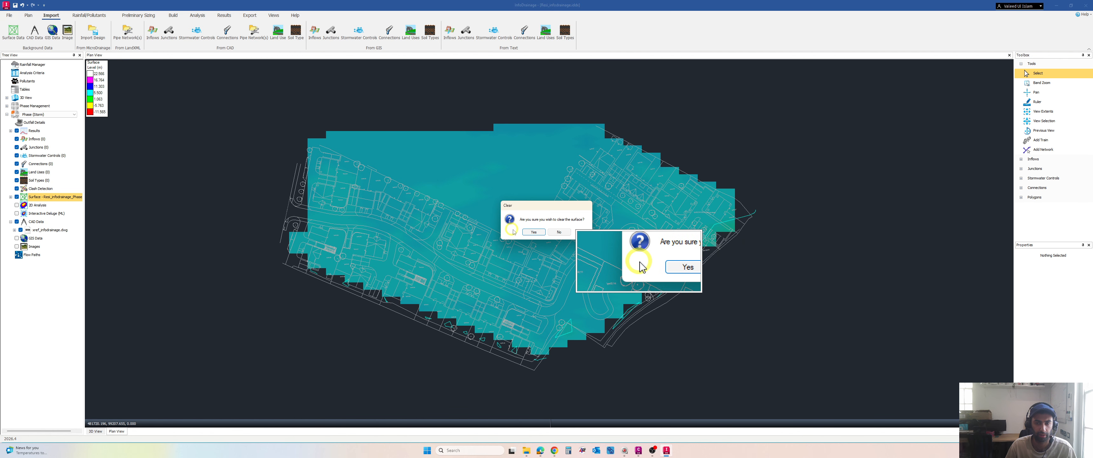
click(533, 232)
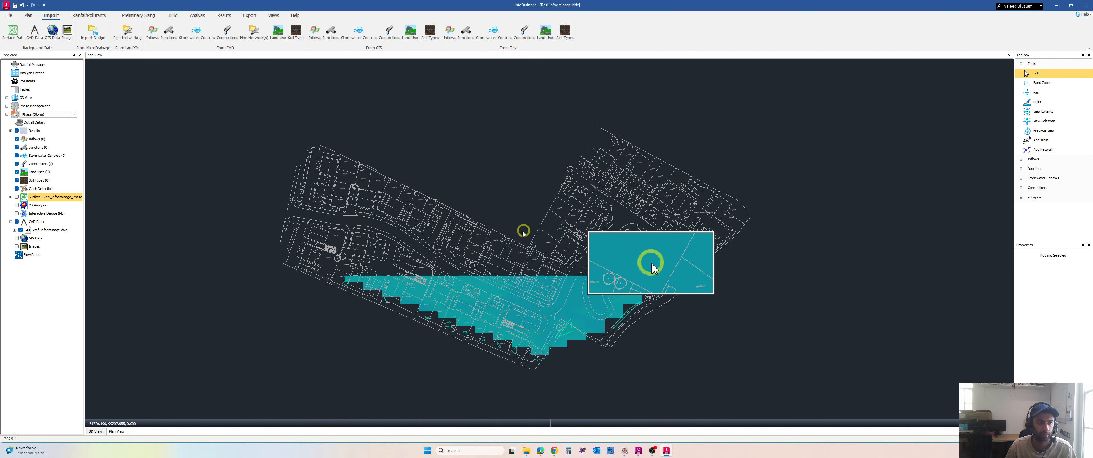
Import the Existing Surface LandXML file again as the phase's surface data and accept the surface.
double_click(35, 197)
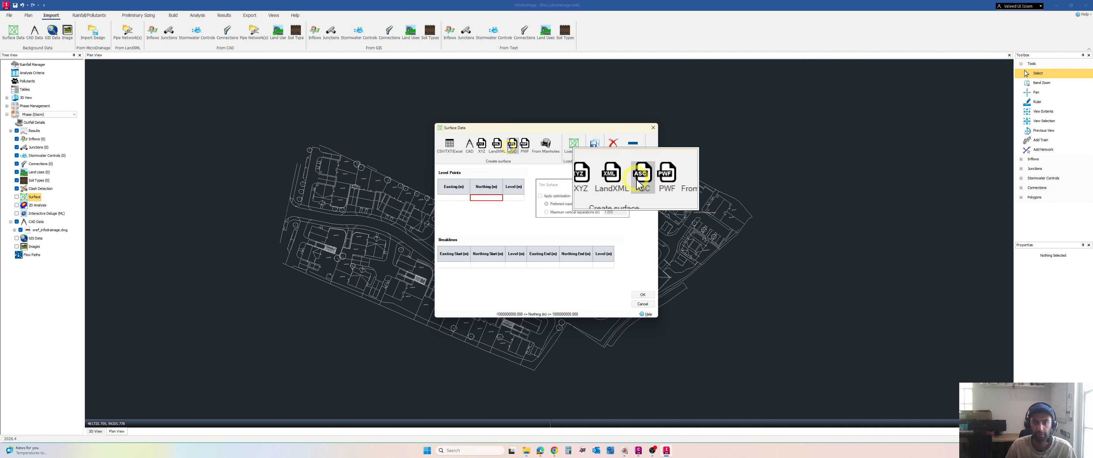
click(497, 145)
double_click(556, 185)
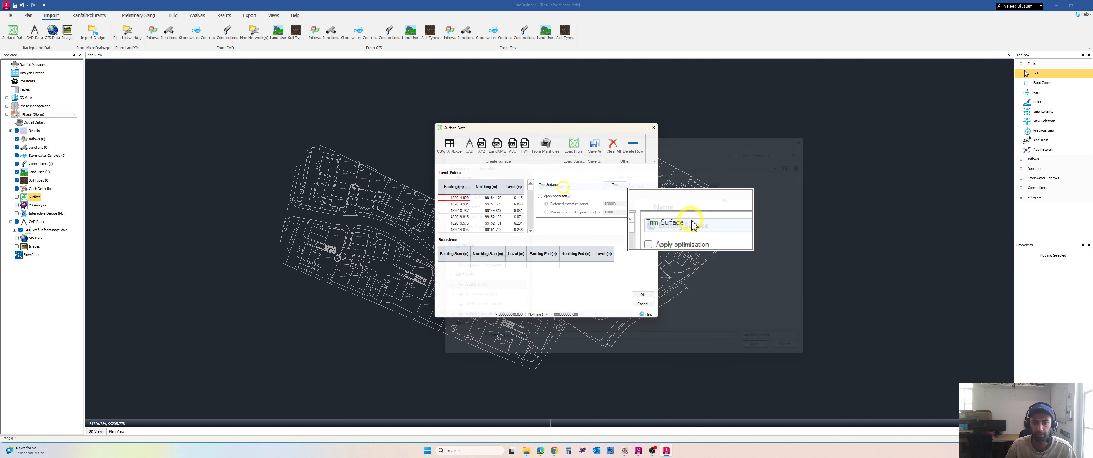
click(640, 298)
click(559, 231)
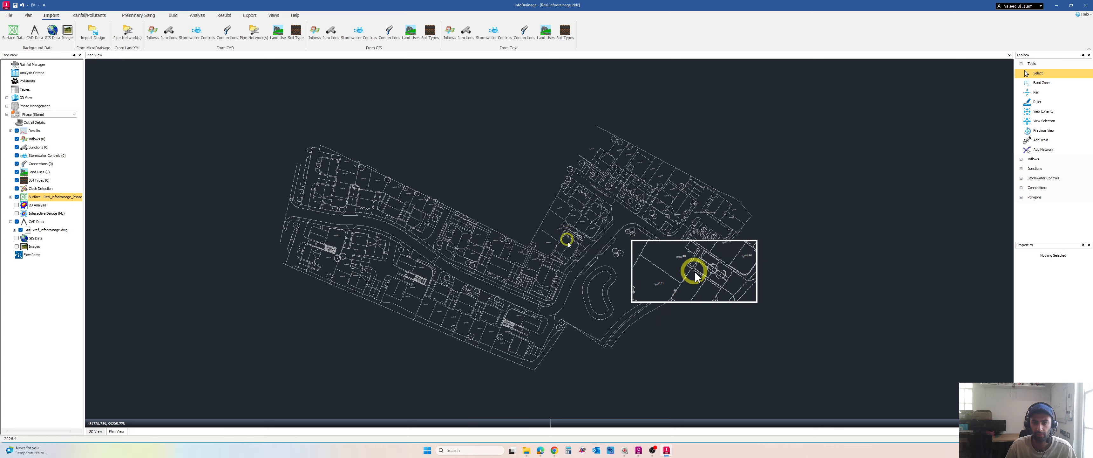
Check the reloaded surface's coverage against the site layout in the plan view and hide the surface.
scroll(396, 240, up, 4)
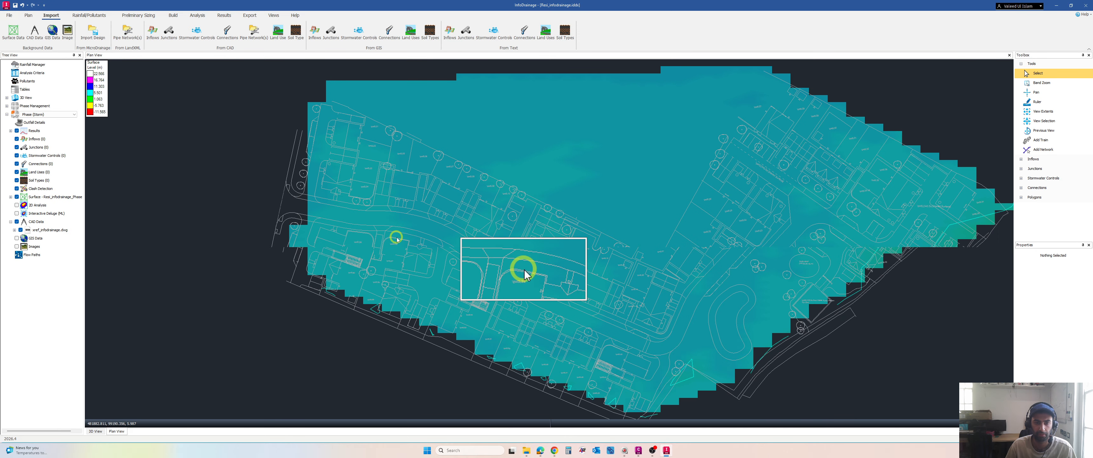
scroll(427, 237, down, 3)
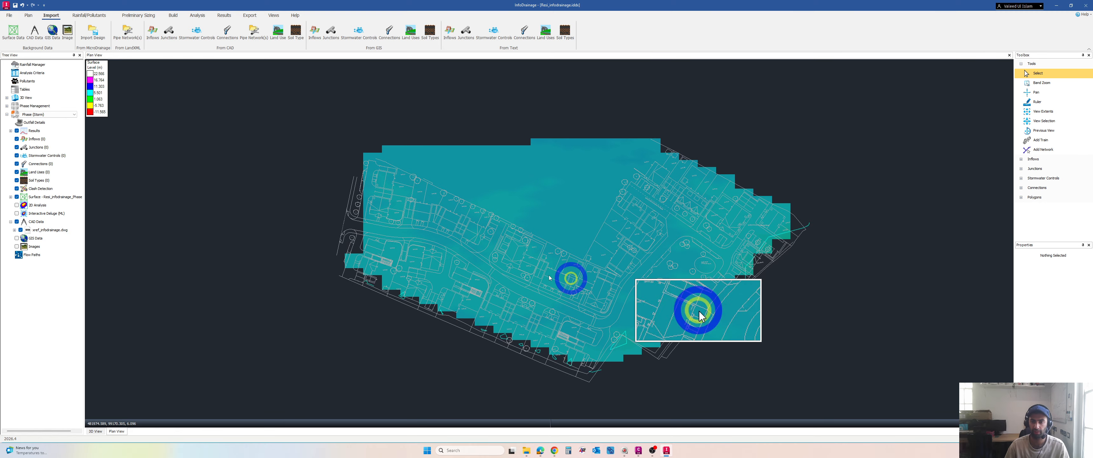
scroll(579, 288, up, 2)
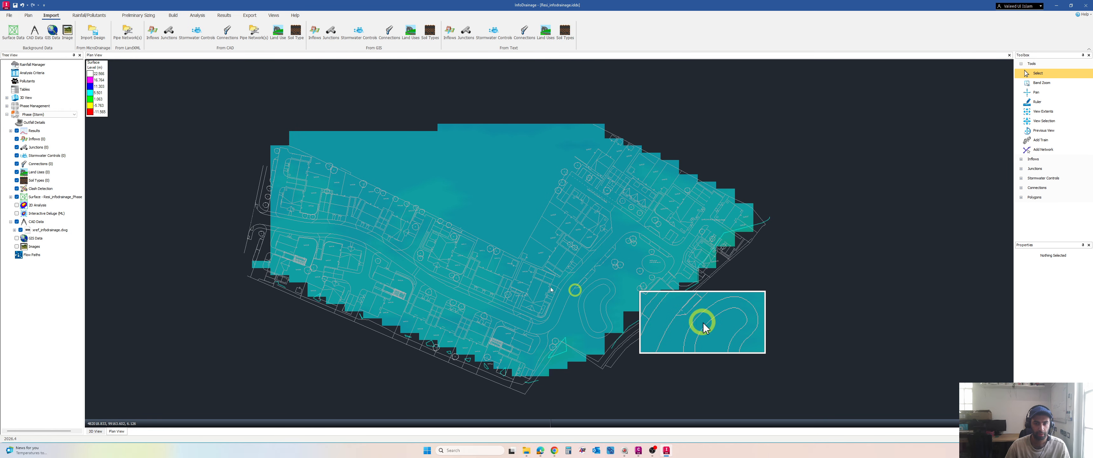
click(17, 196)
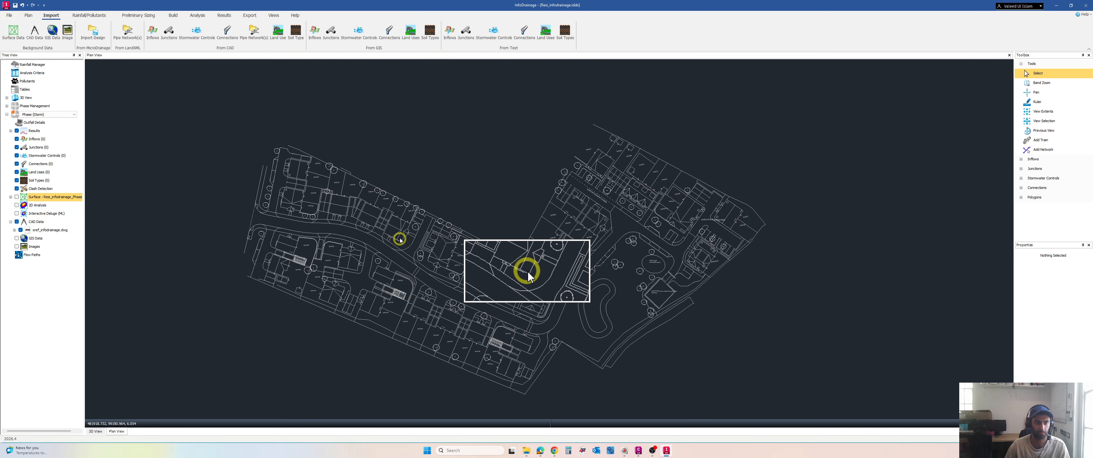
middle_drag(526, 274, 529, 253)
middle_drag(400, 218, 343, 206)
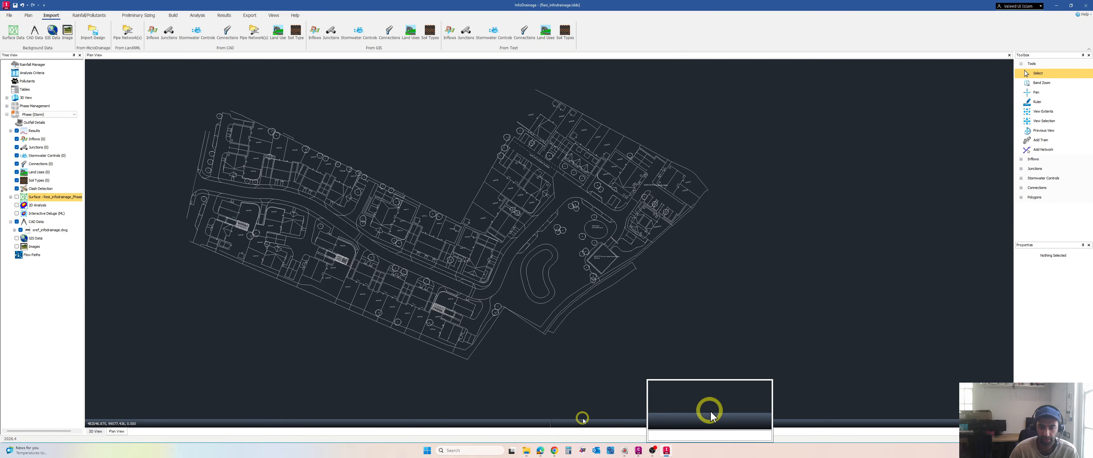
Switch to the Miro board in Chrome and, with the pen, tick Storage Estimate and the point data and underline InfoDrainage and the Qbar note.
key(alt)
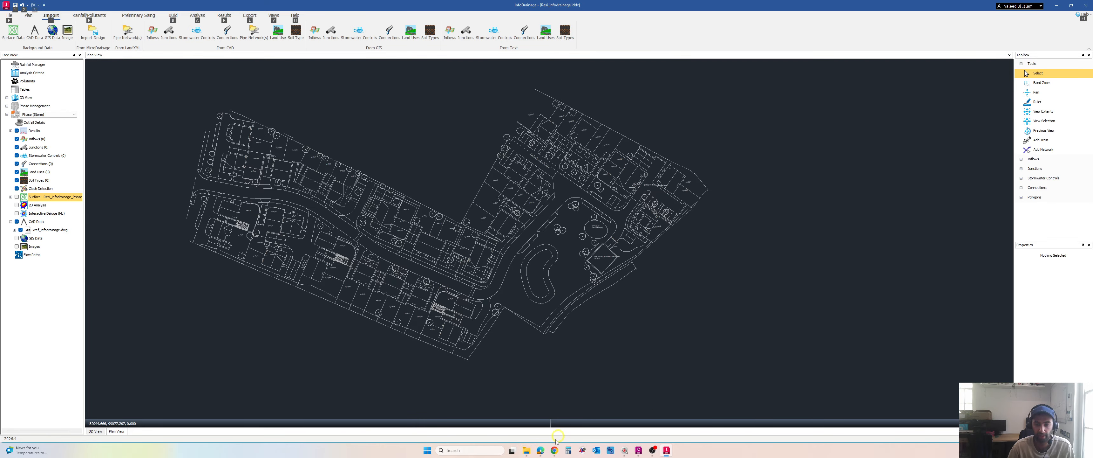
click(555, 446)
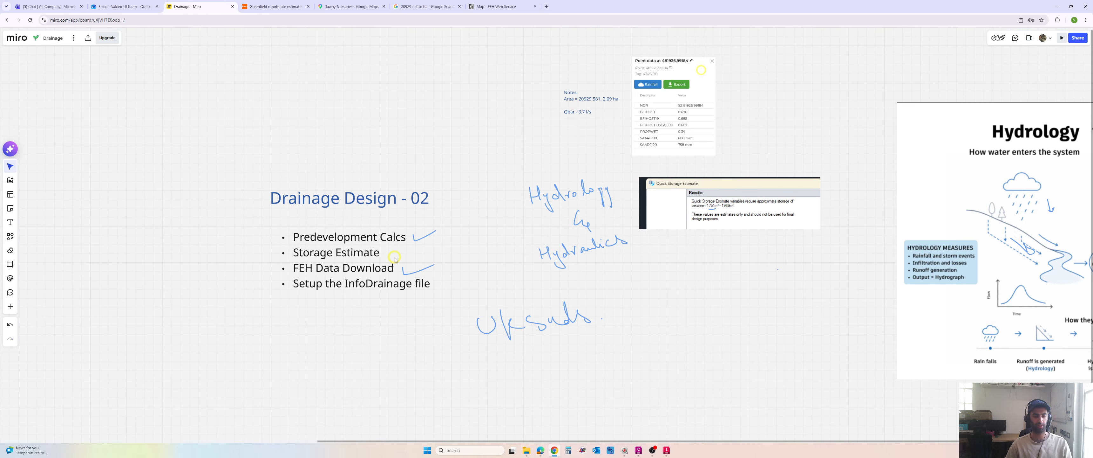
key(p)
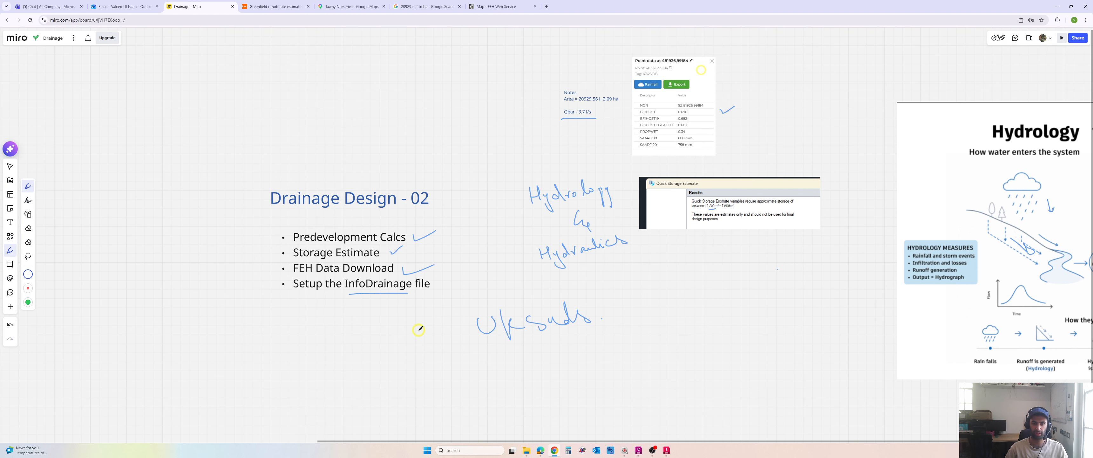
scroll(420, 271, down, 5)
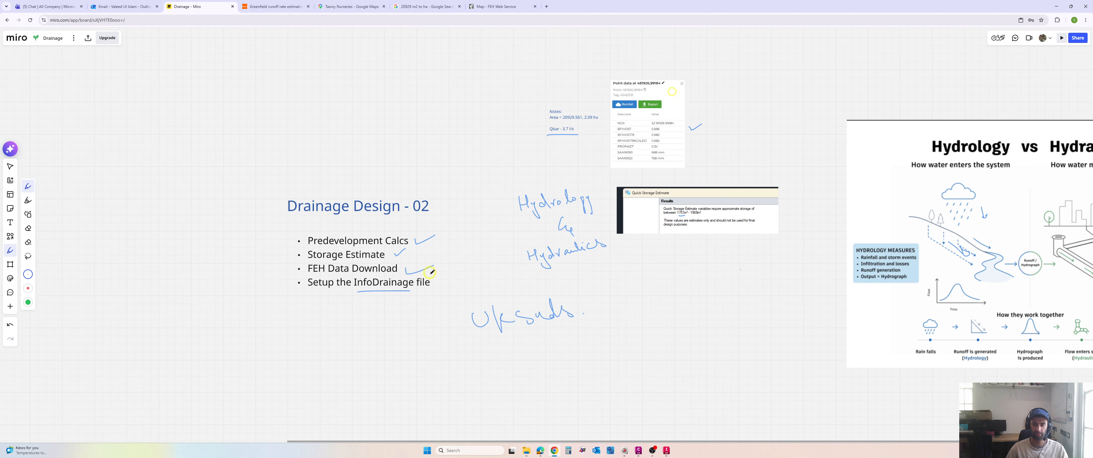
middle_drag(419, 233, 401, 248)
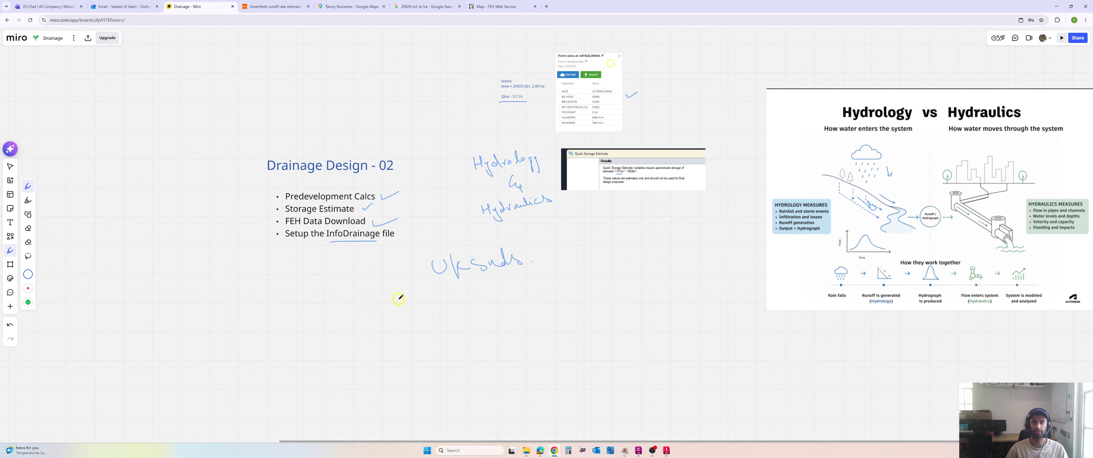